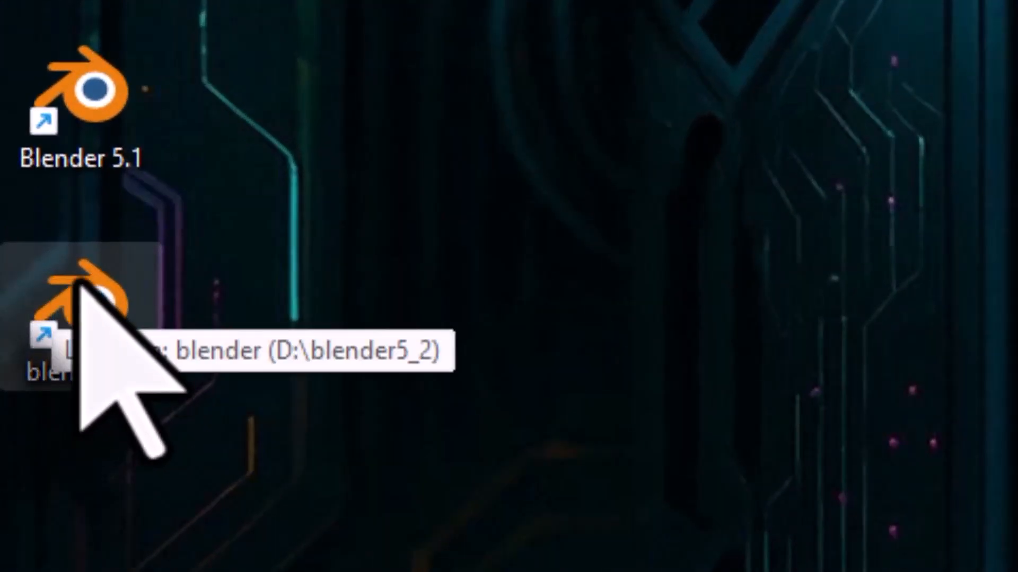
- Launch Blender 5.2 and open the recent file bridge05.blend
double_click(78, 281)
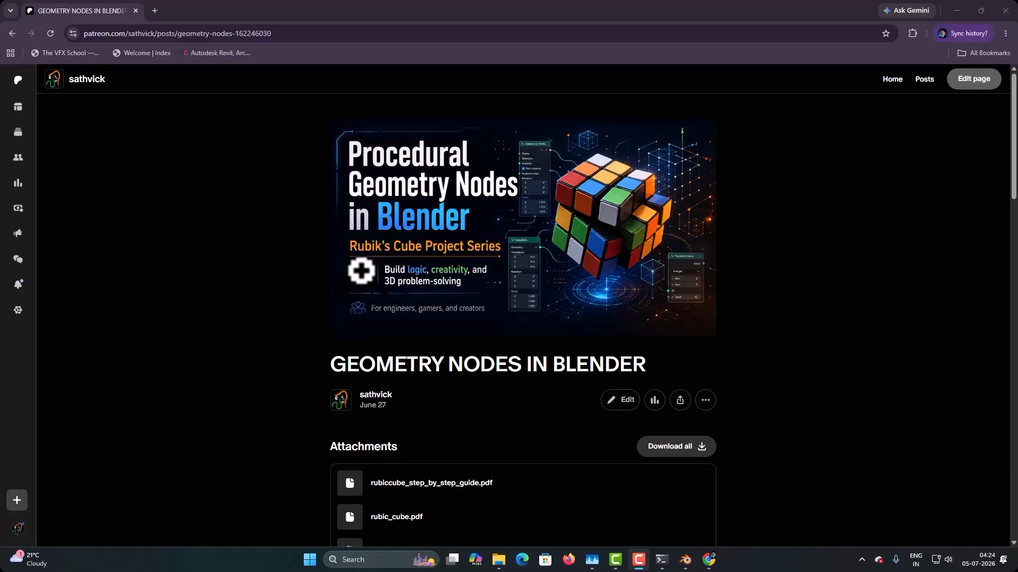
scroll(363, 253, "down", 10)
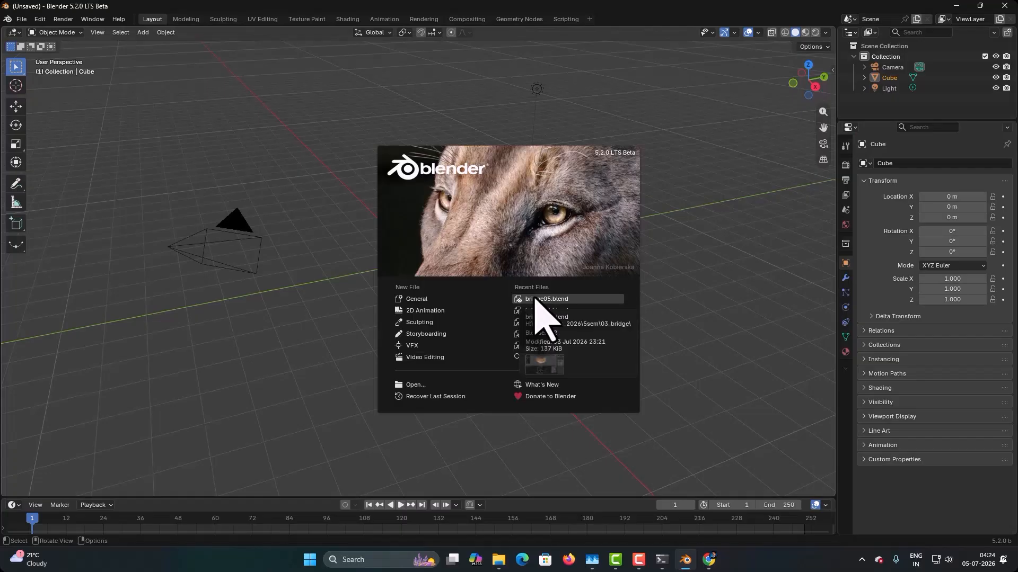
left_click(535, 299)
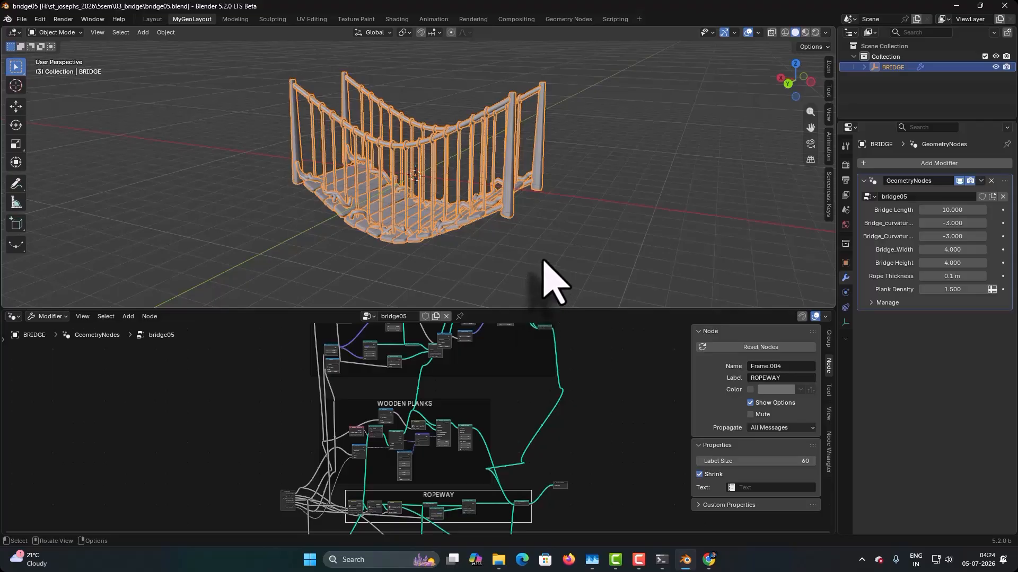
- Switch the geometry node area below the 3D viewport to the Shader Editor
middle_click_drag(544, 247, 484, 274)
scroll(483, 270, "up", 5)
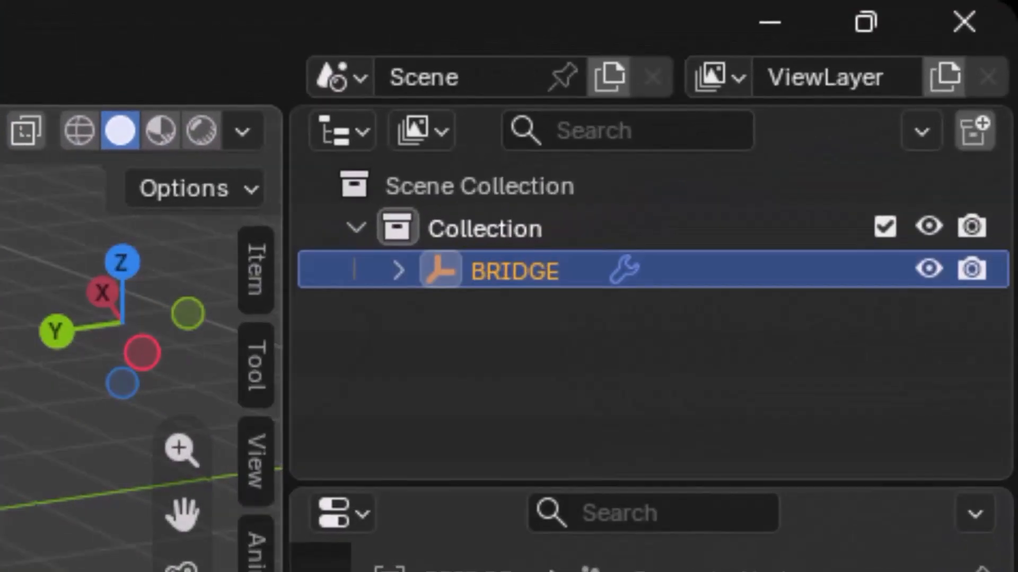
middle_click_drag(53, 371, 212, 358)
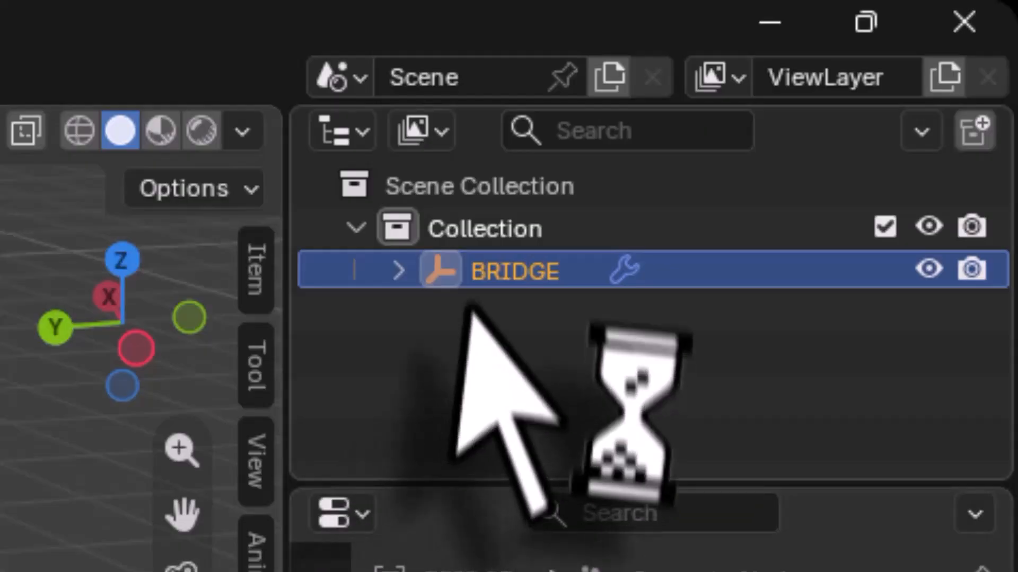
middle_click_drag(659, 223, 730, 212)
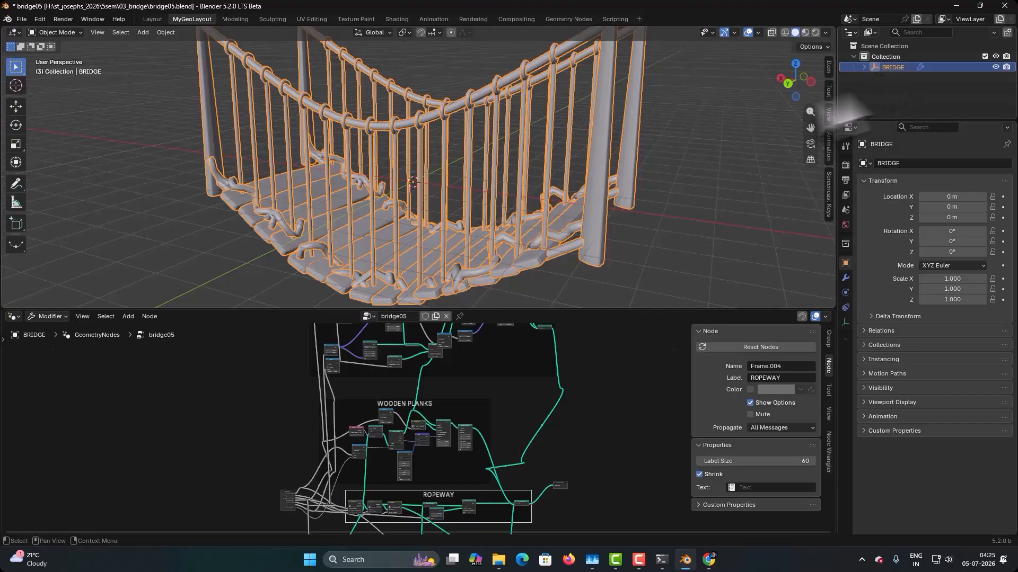
middle_click_drag(203, 429, 217, 393)
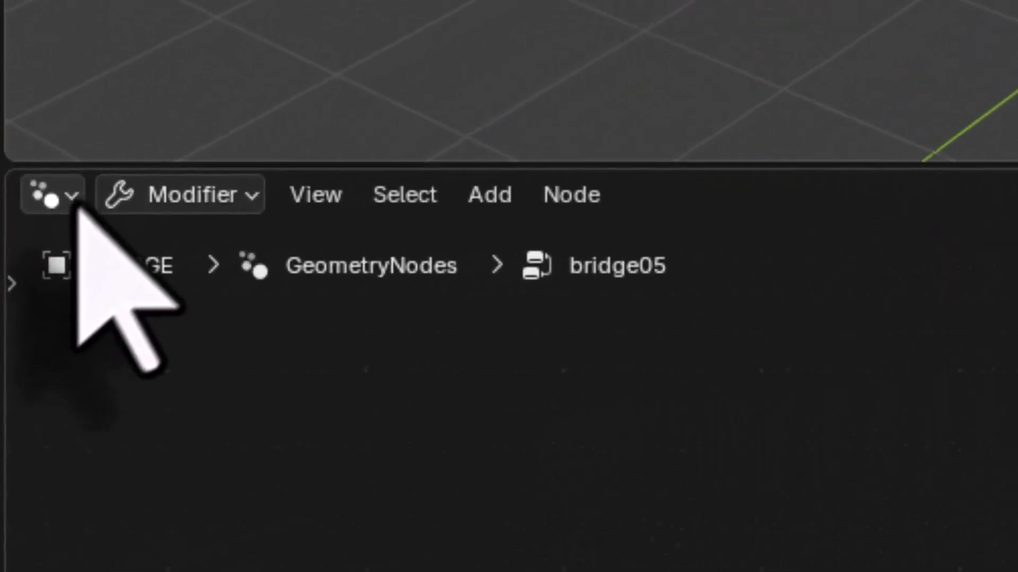
left_click(18, 317)
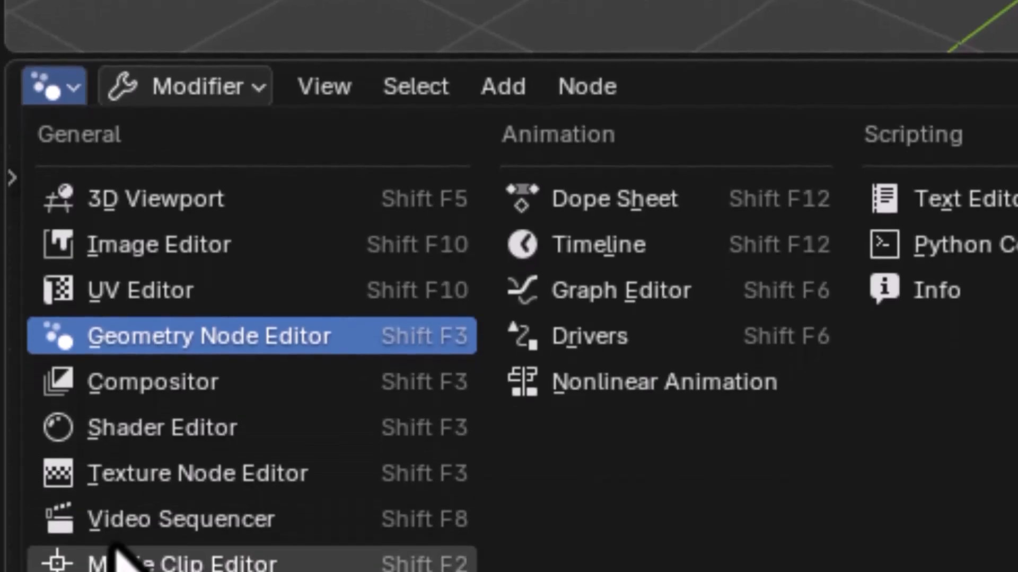
left_click(141, 444)
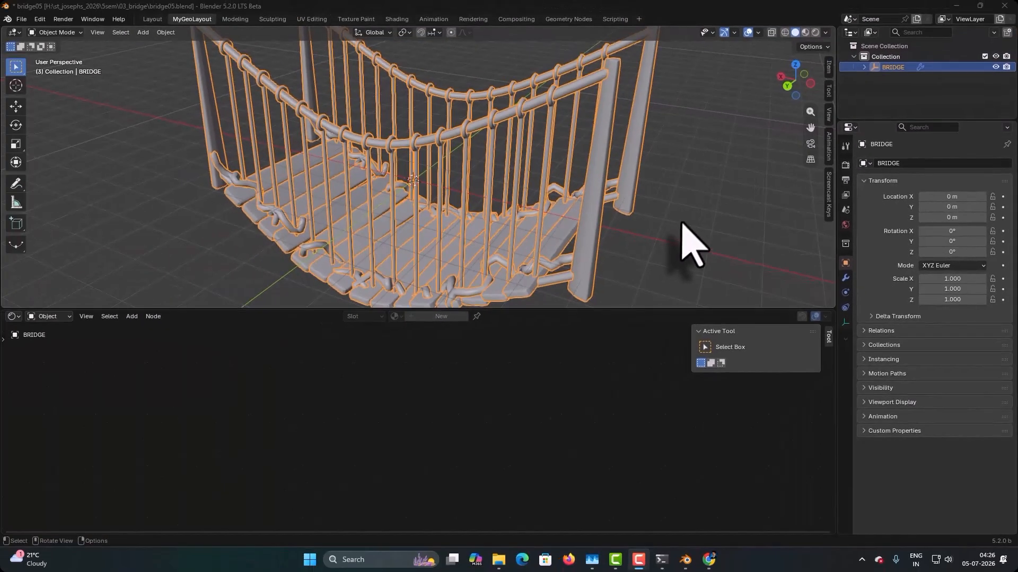
- Add a mesh plane at the centre of the bridge scene
middle_click_drag(680, 213, 665, 189)
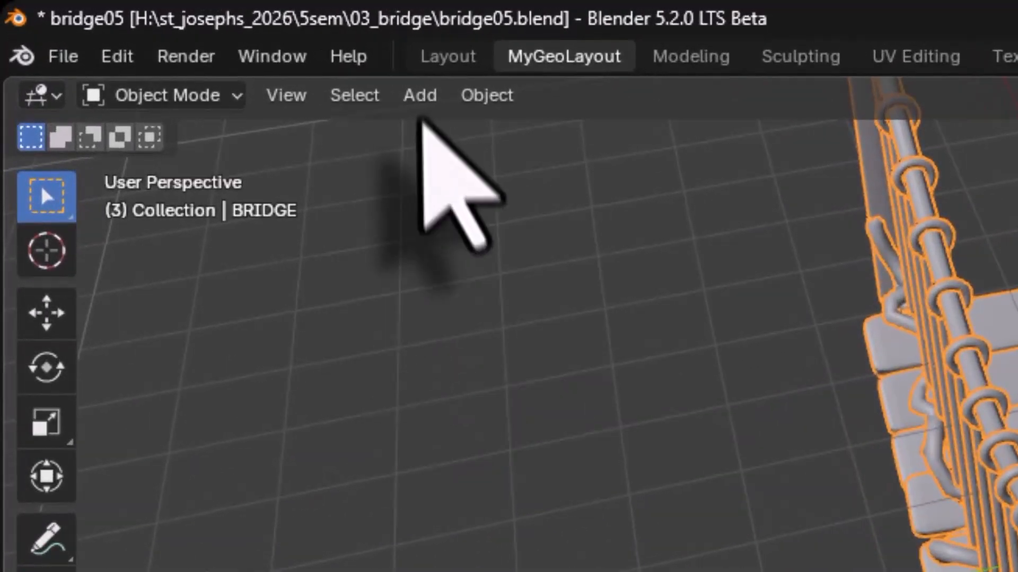
left_click(420, 96)
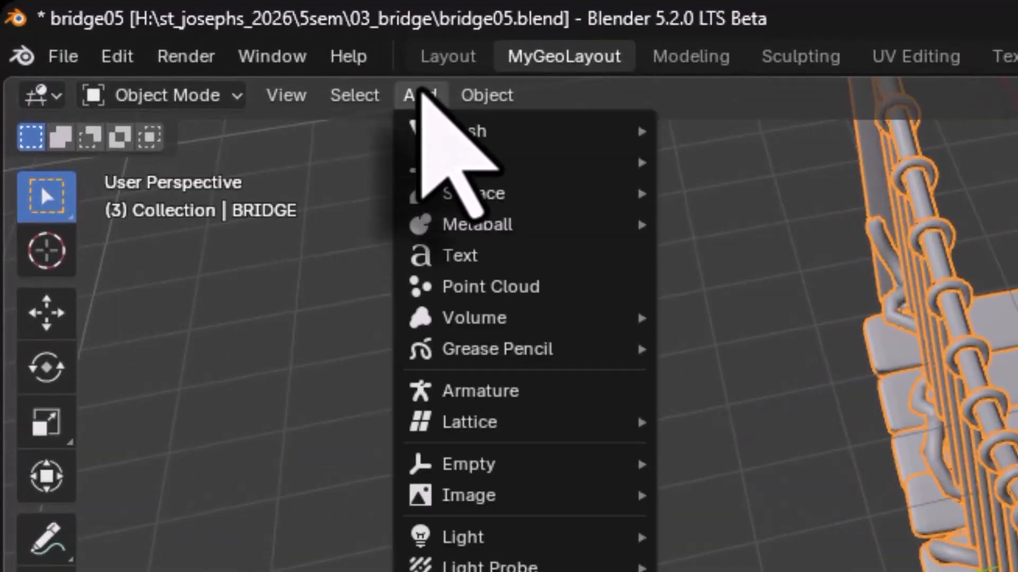
mouse_move(432, 132)
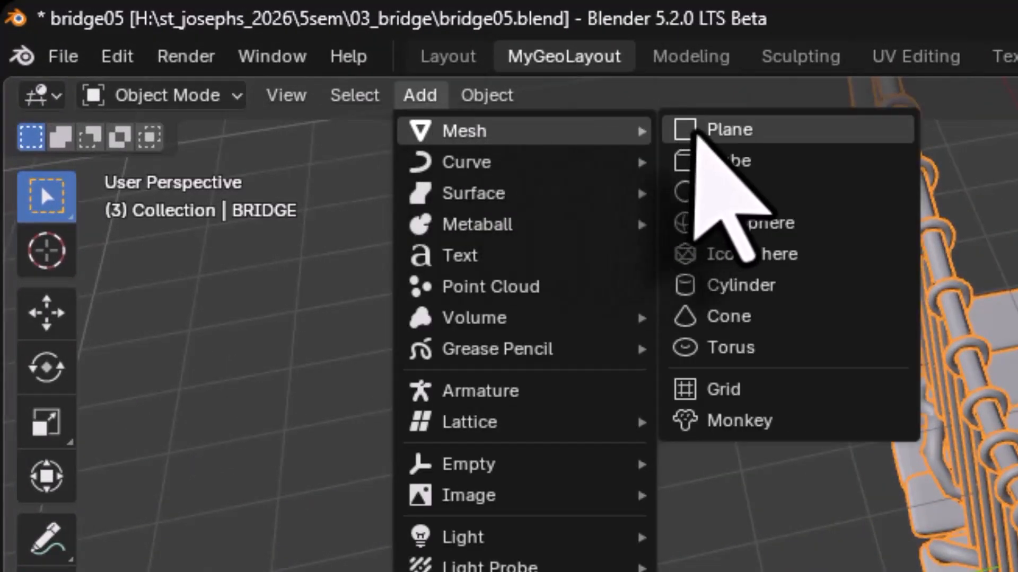
left_click(691, 133)
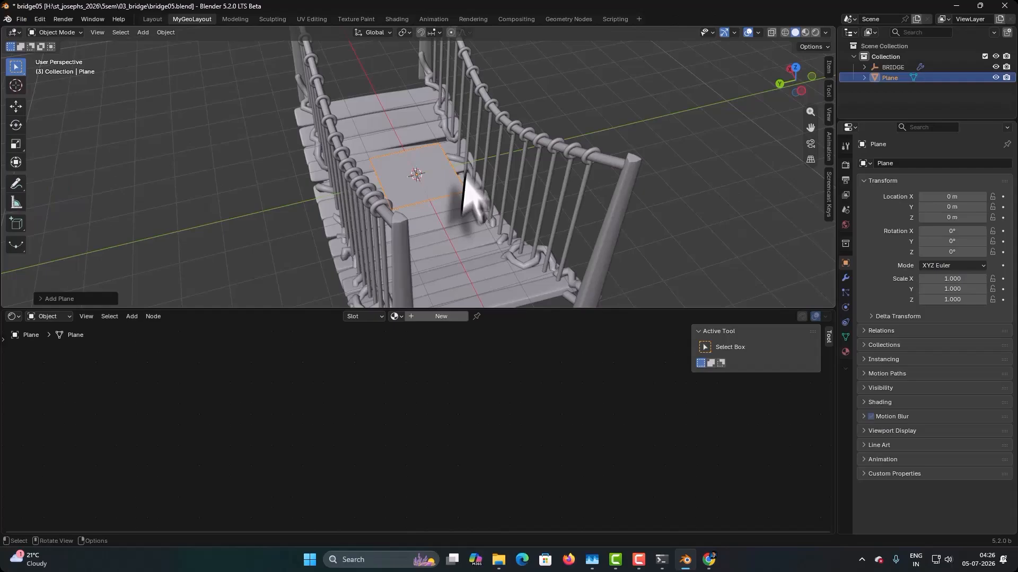
middle_click_drag(463, 175, 407, 173)
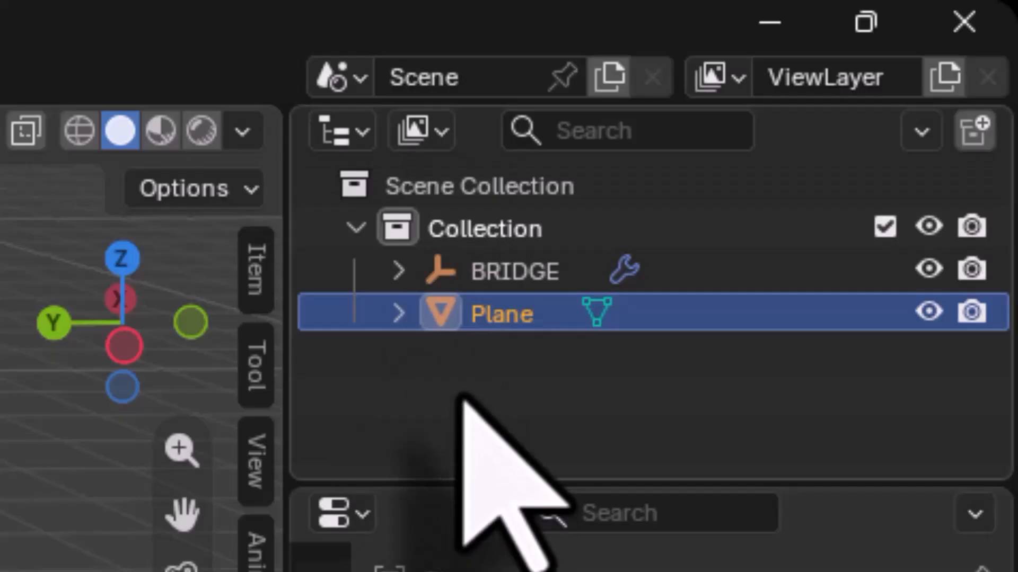
- Rename the plane _for_materials_do_not_delete and disable it in both the viewport and renders
key("F2")
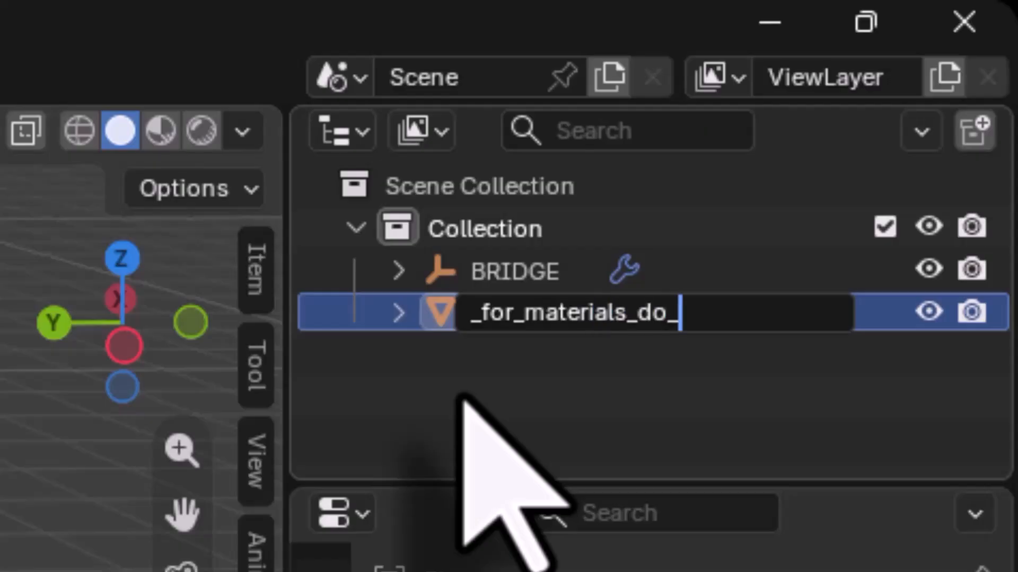
type("_for_materials_do_not_delete")
key("Return")
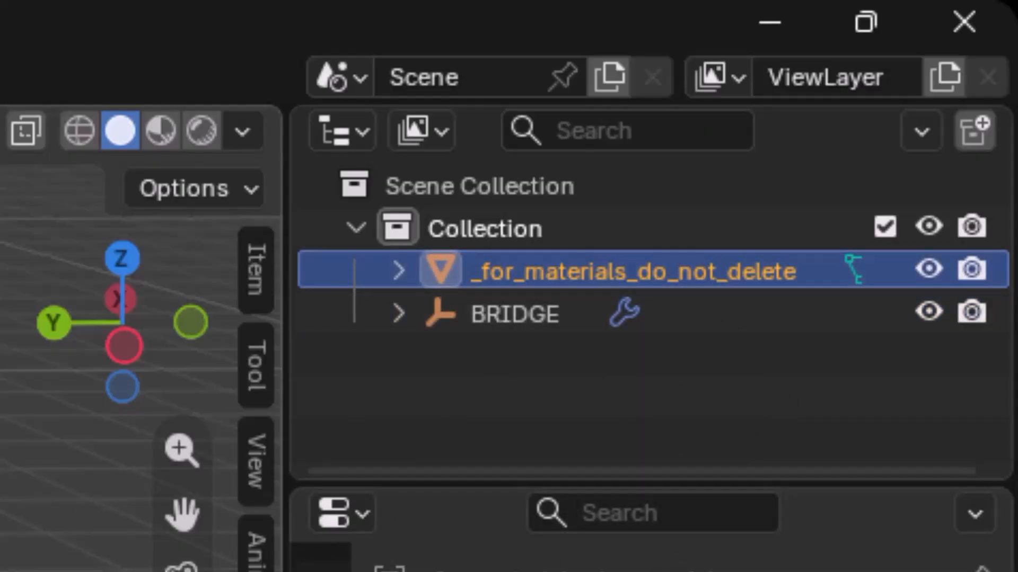
left_click(929, 270)
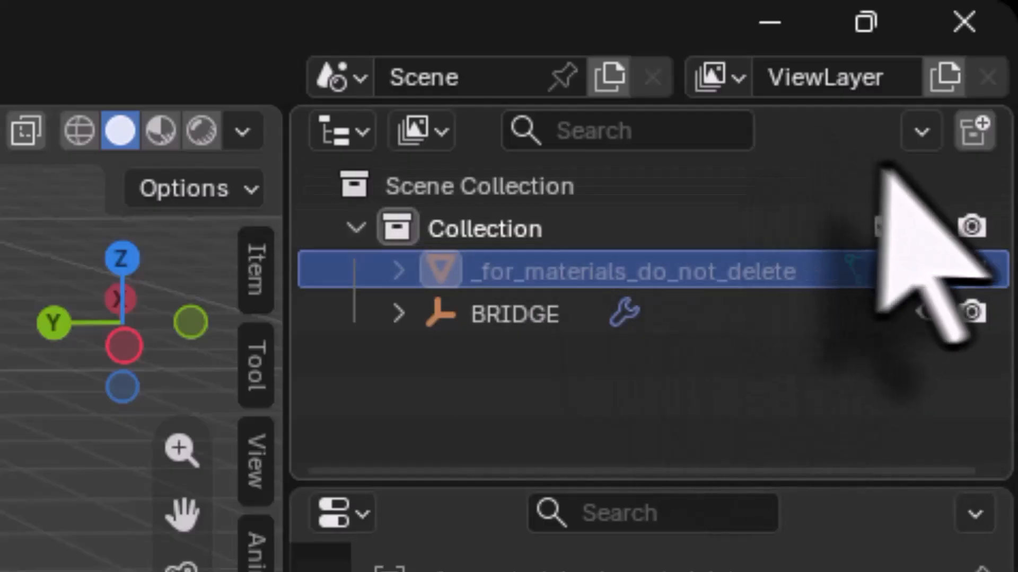
left_click(922, 132)
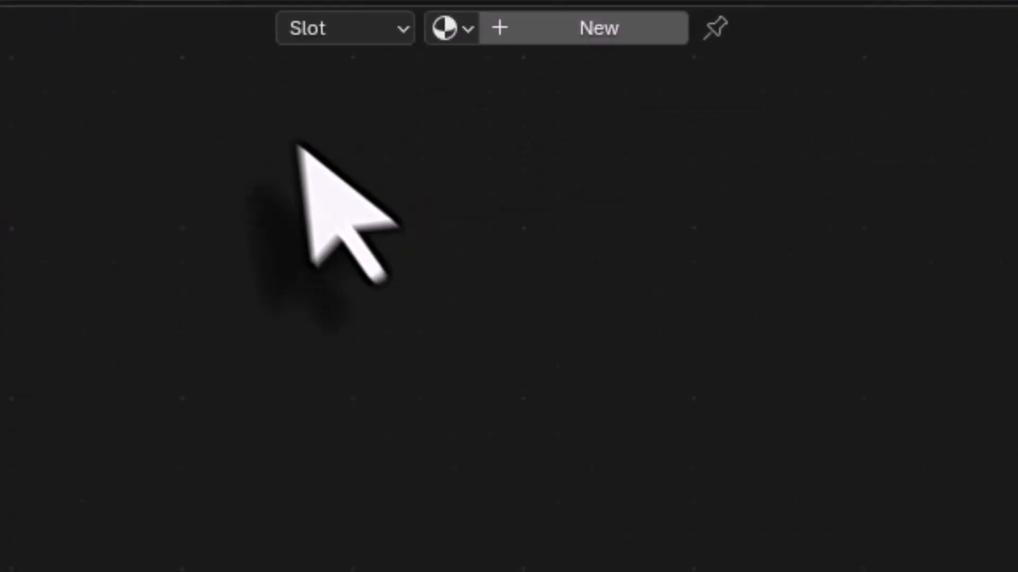
- Create a new material on the hidden plane and name it Rope
left_click(577, 27)
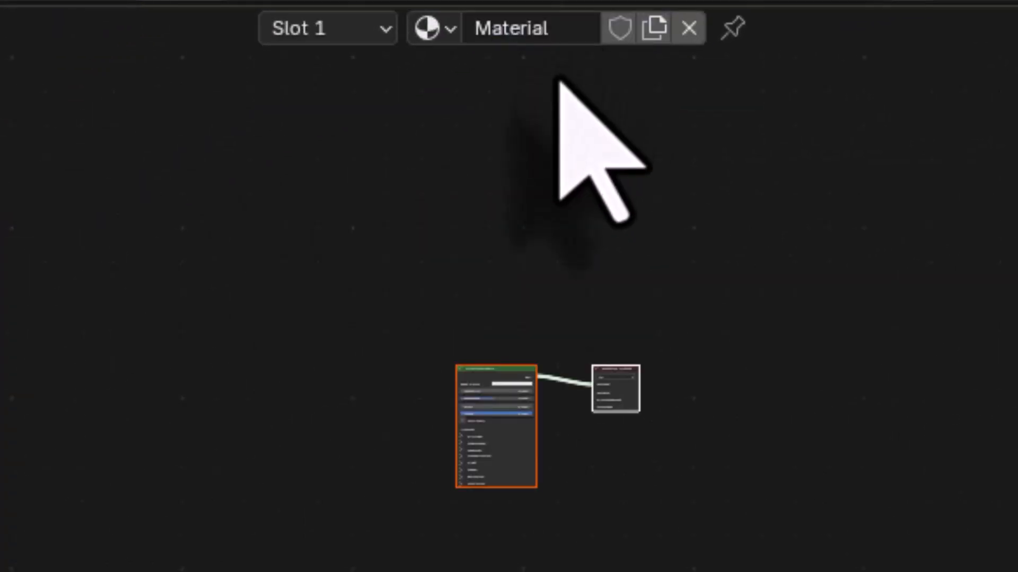
double_click(568, 27)
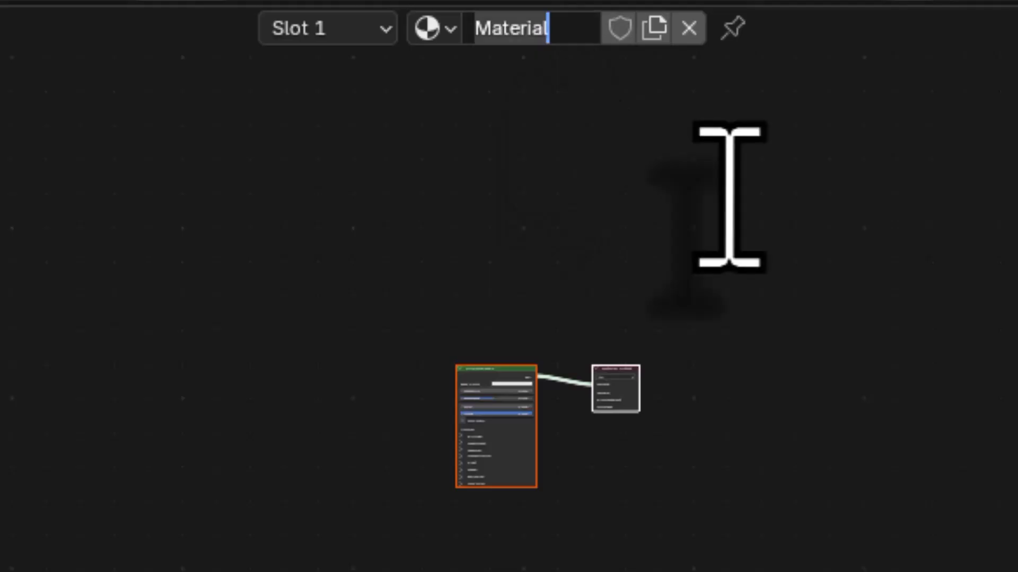
type("Rope")
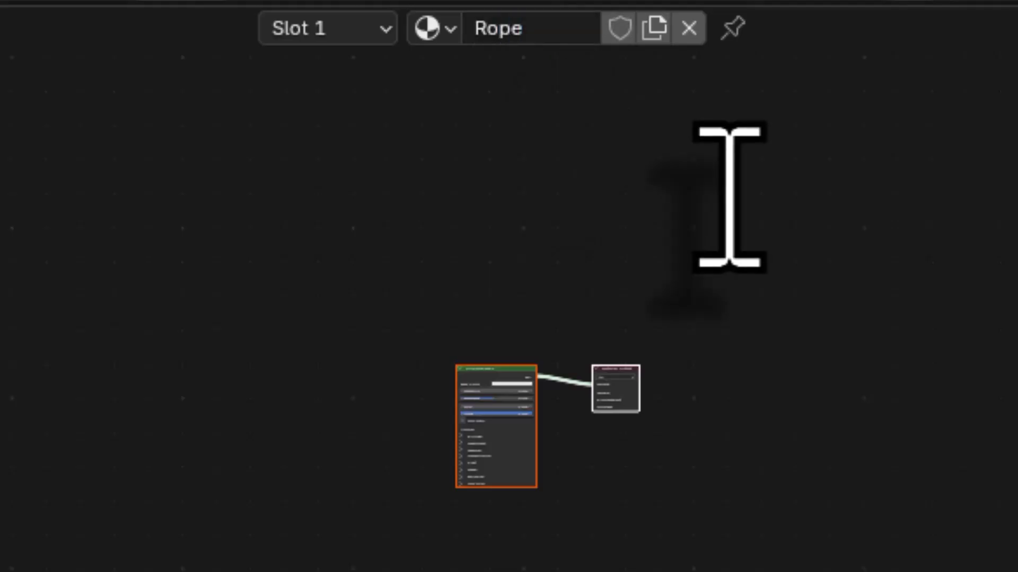
- Set the Base Color of the Rope material's Principled BSDF to a salmon red
scroll(489, 238, "up", 7)
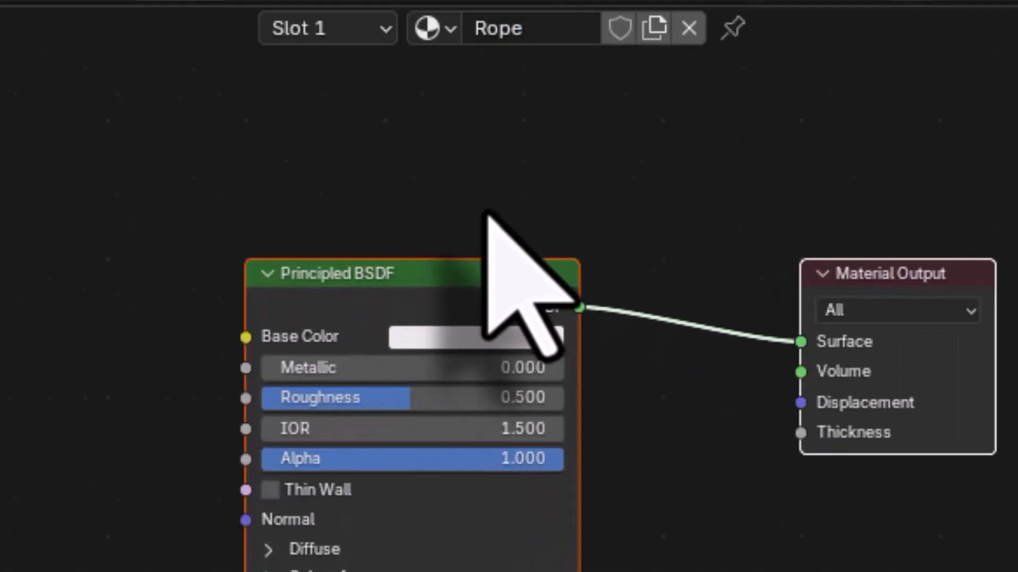
scroll(477, 220, "down", 1)
middle_click_drag(477, 220, 482, 84)
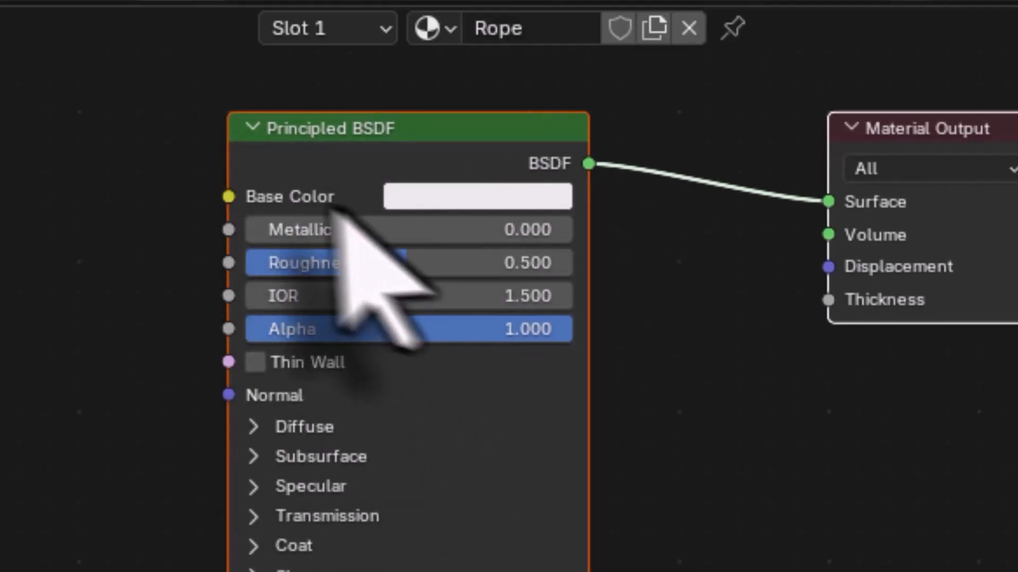
left_click(459, 195)
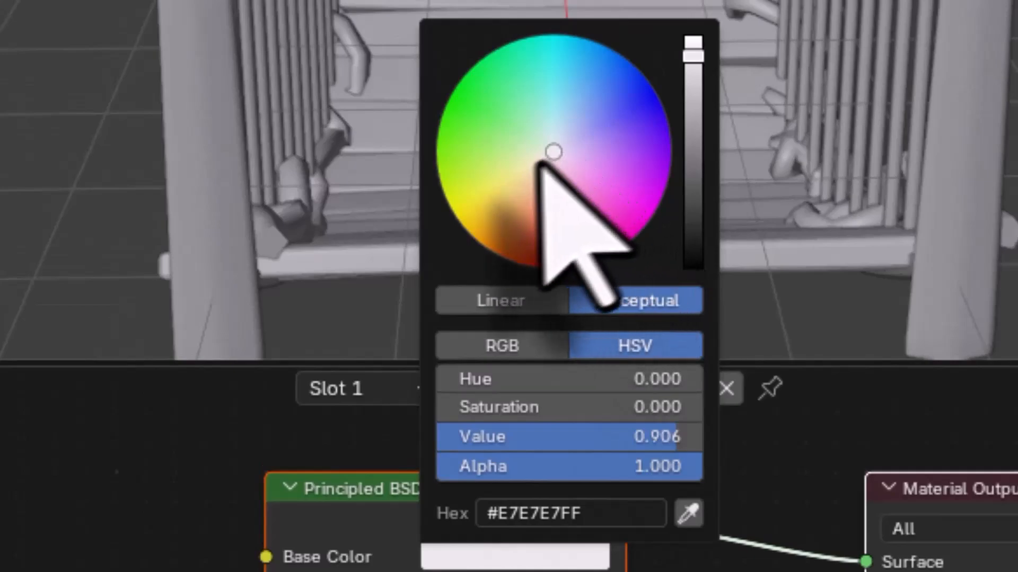
left_click_drag(555, 152, 542, 217)
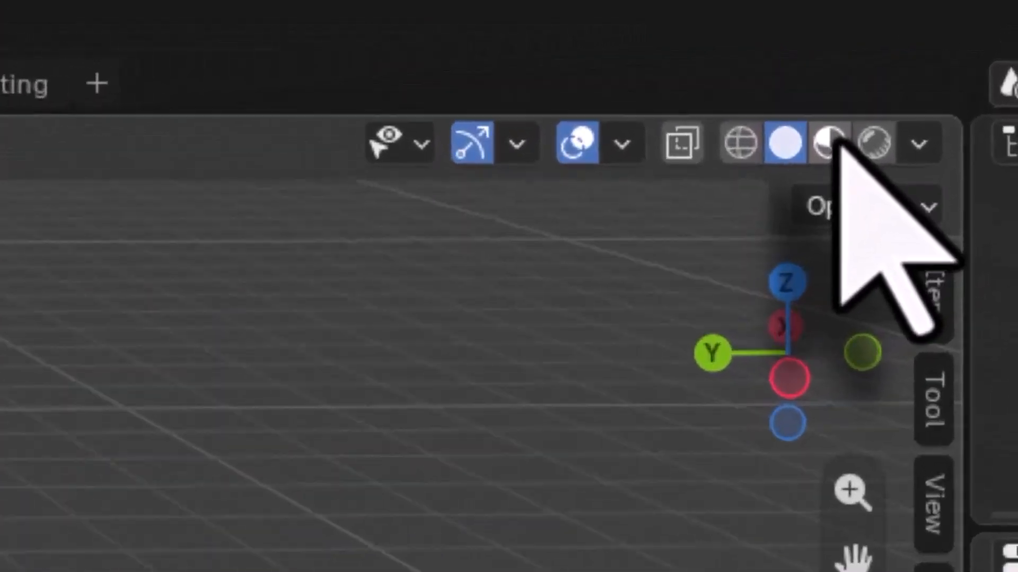
- Display the 3D viewport in Material Preview shading with the whole bridge in view
left_click(903, 86)
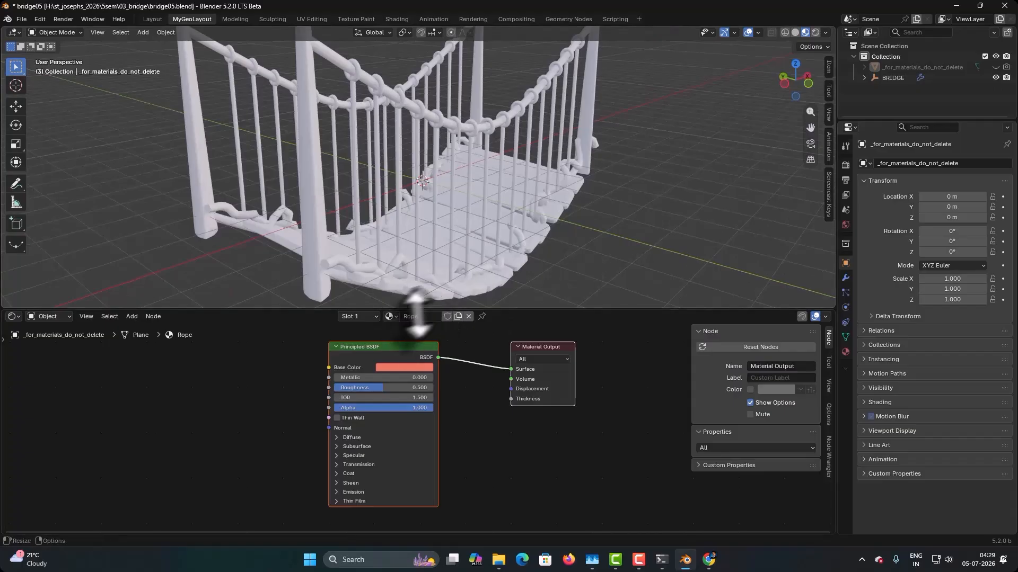
middle_click_drag(393, 273, 512, 248)
scroll(507, 245, "down", 3)
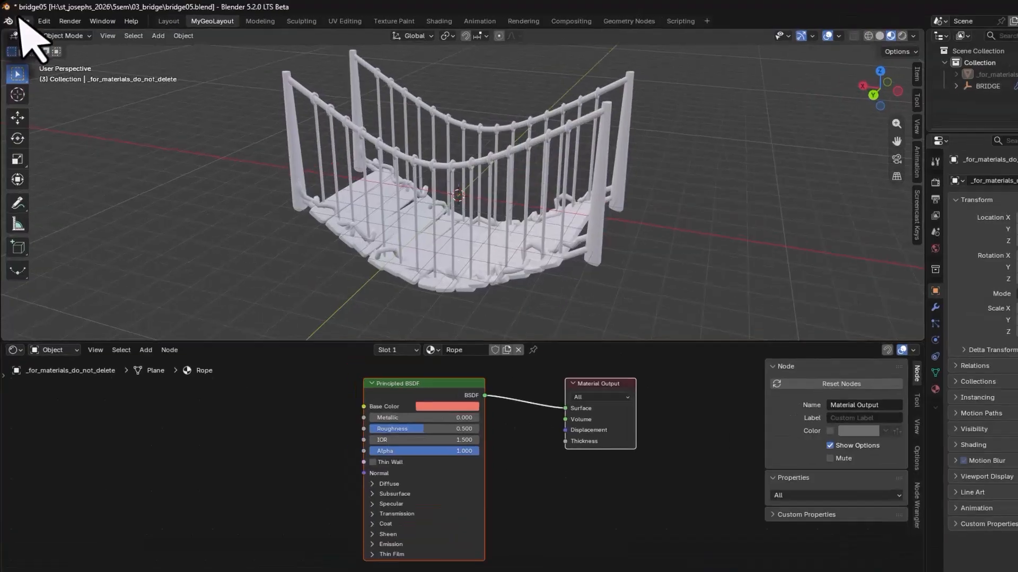
- Save the project as a new file named bridge06 in the 03_bridge folder
left_click(21, 19)
left_click(132, 289)
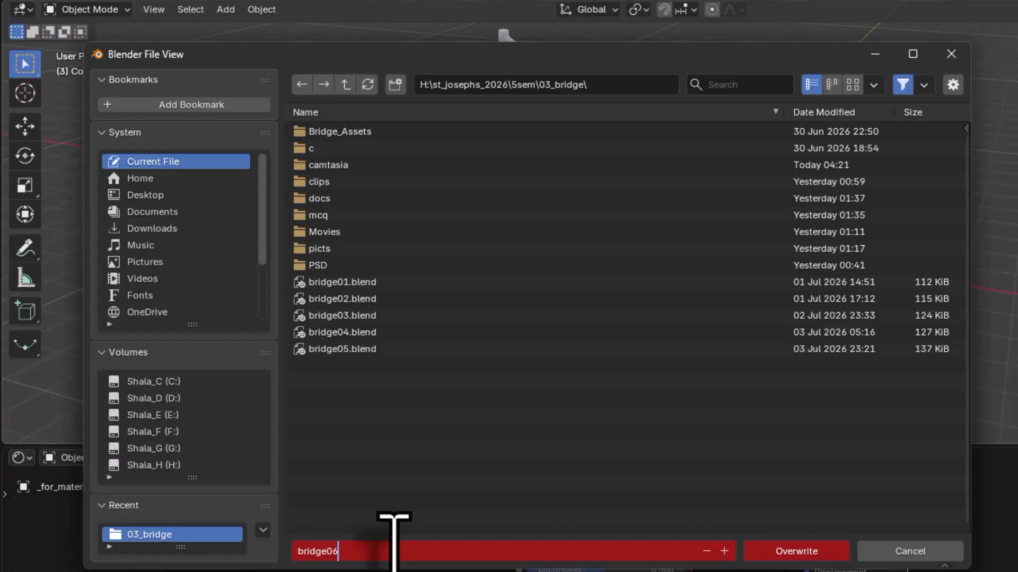
left_click(795, 551)
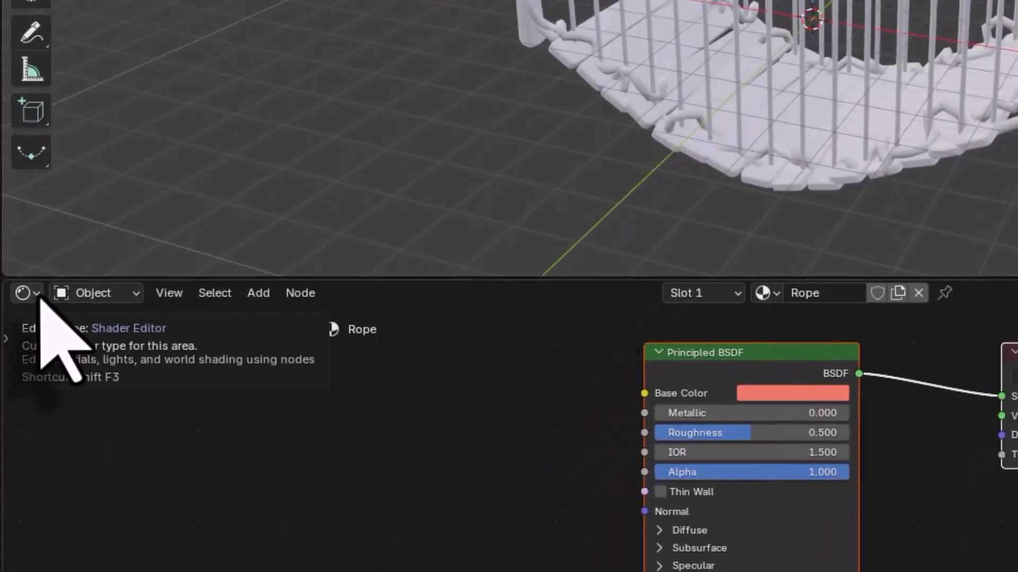
- Switch the shader area back to the Geometry Node Editor and select the BRIDGE object to show its node tree
left_click(23, 426)
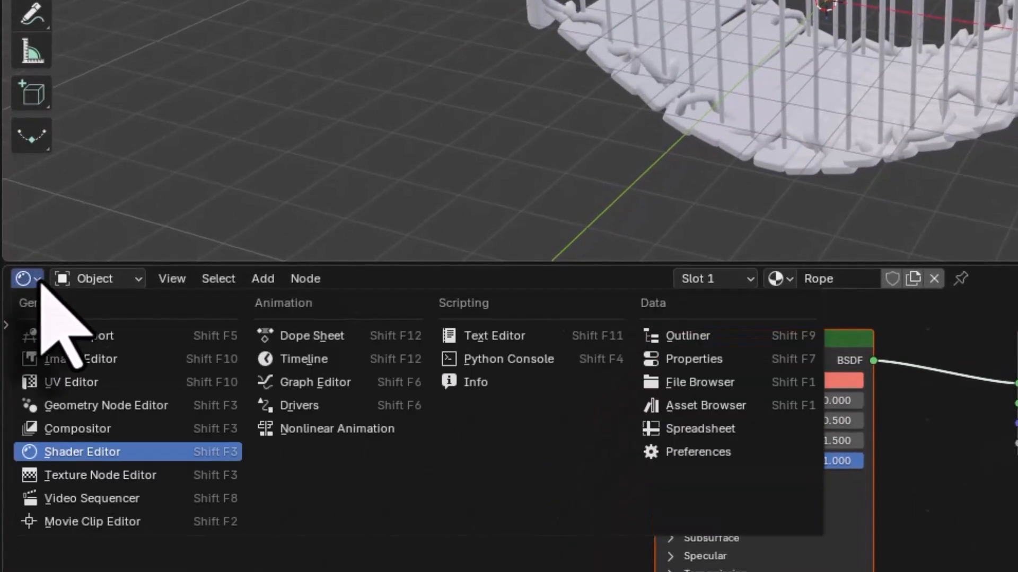
left_click(83, 407)
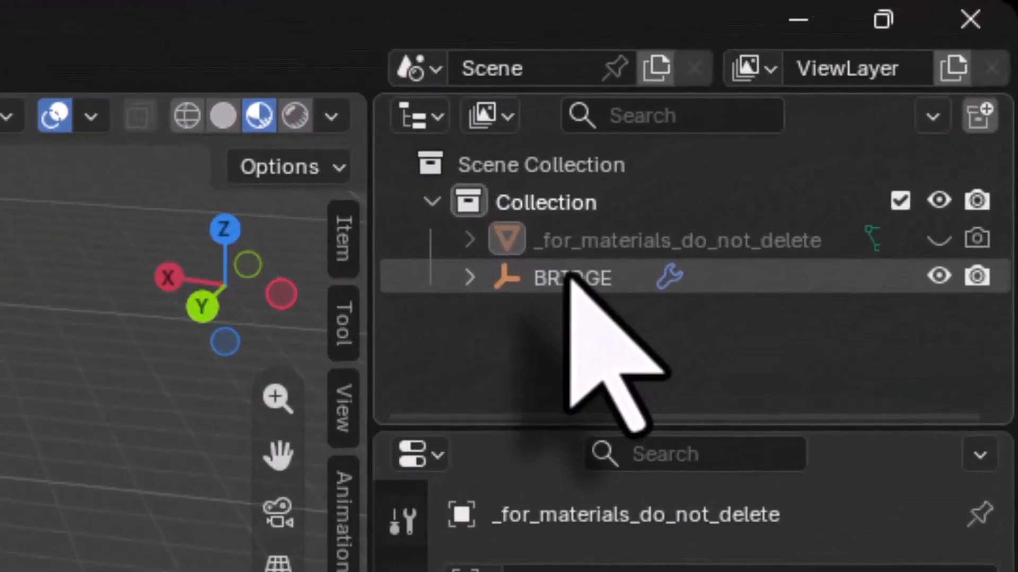
left_click(568, 278)
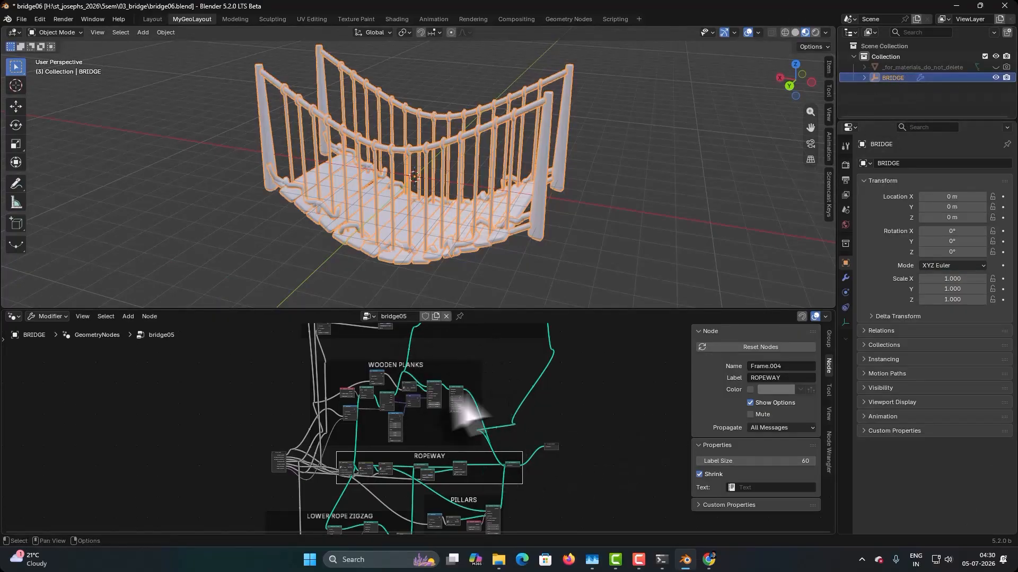
- Duplicate the bridge05 geometry node group as a separate copy for the BRIDGE object
scroll(609, 424, "down", 3)
middle_click_drag(609, 432, 556, 424)
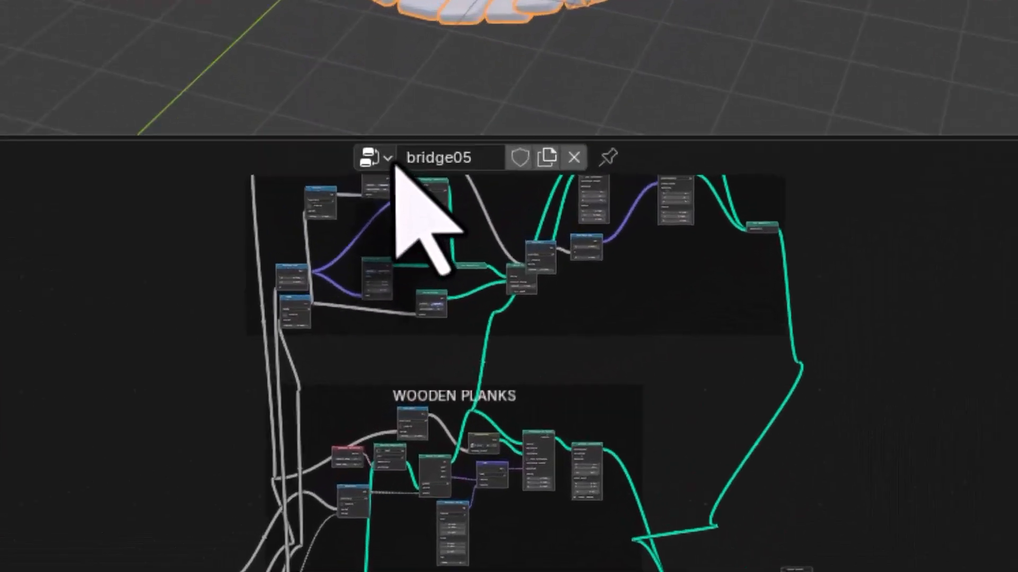
left_click(369, 317)
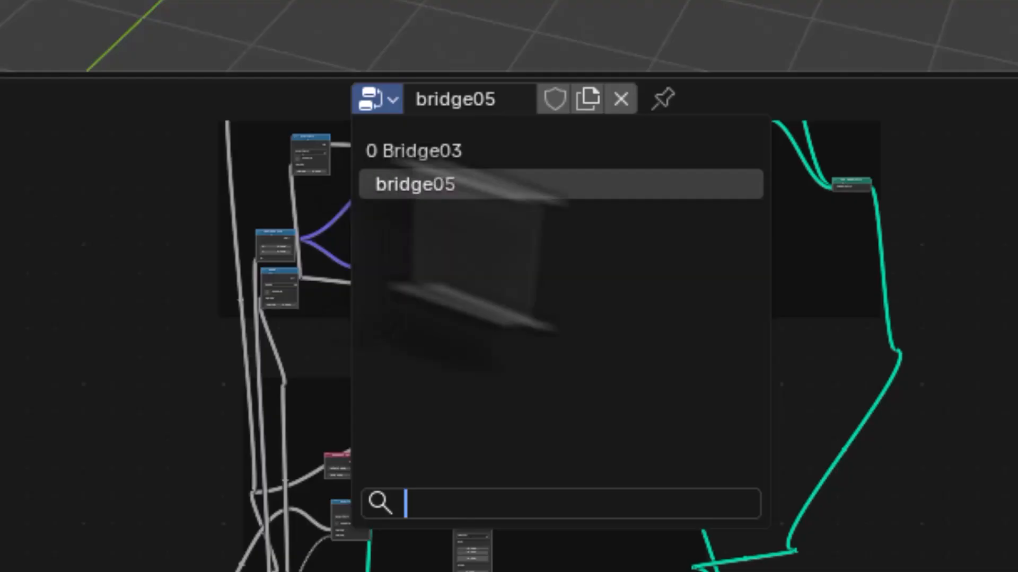
left_click(588, 99)
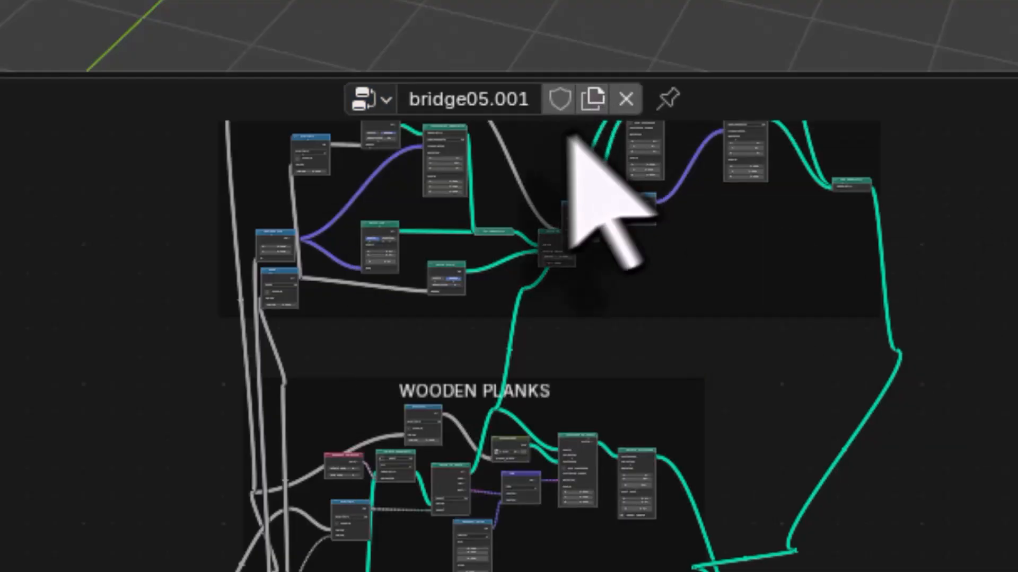
- Rename the duplicated geometry node group to bridge06
left_click(532, 106)
type("b")
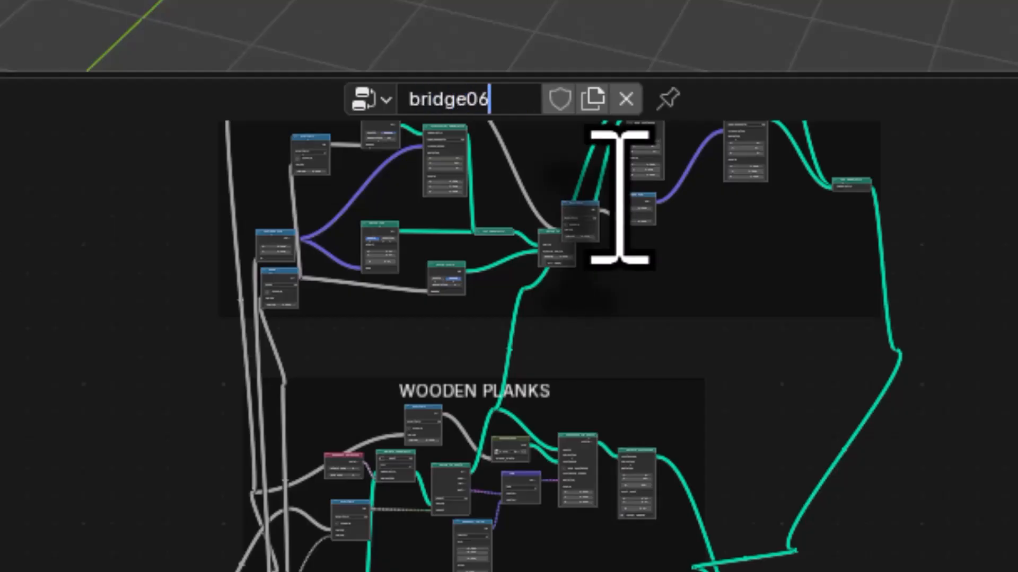
key("Return")
- Reposition the Curve to Mesh node in the ROPEWAY frame to make room before the final Join Geometry node
scroll(619, 197, "up", 6)
middle_click_drag(620, 197, 383, 418)
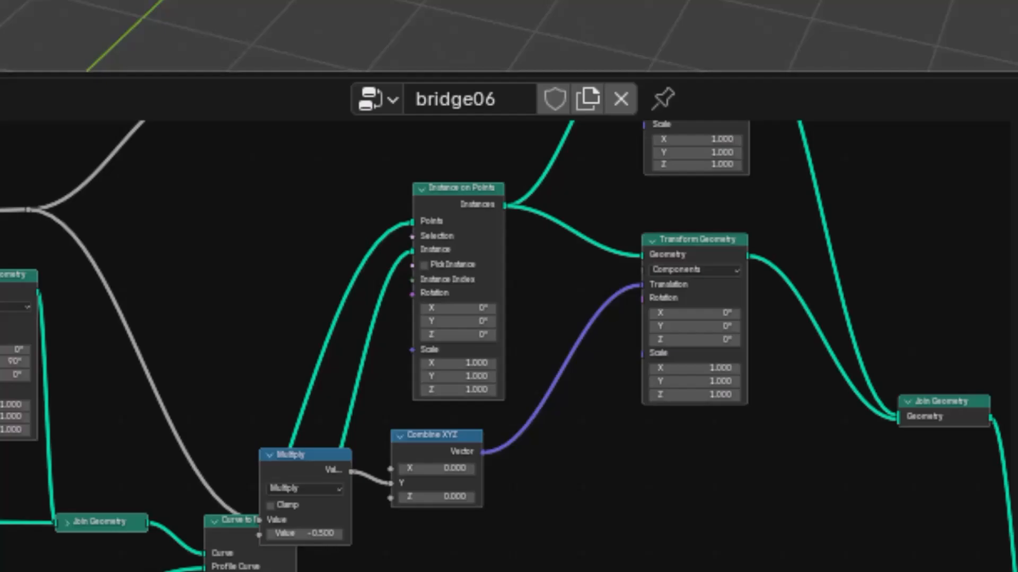
middle_click_drag(637, 385, 596, 382)
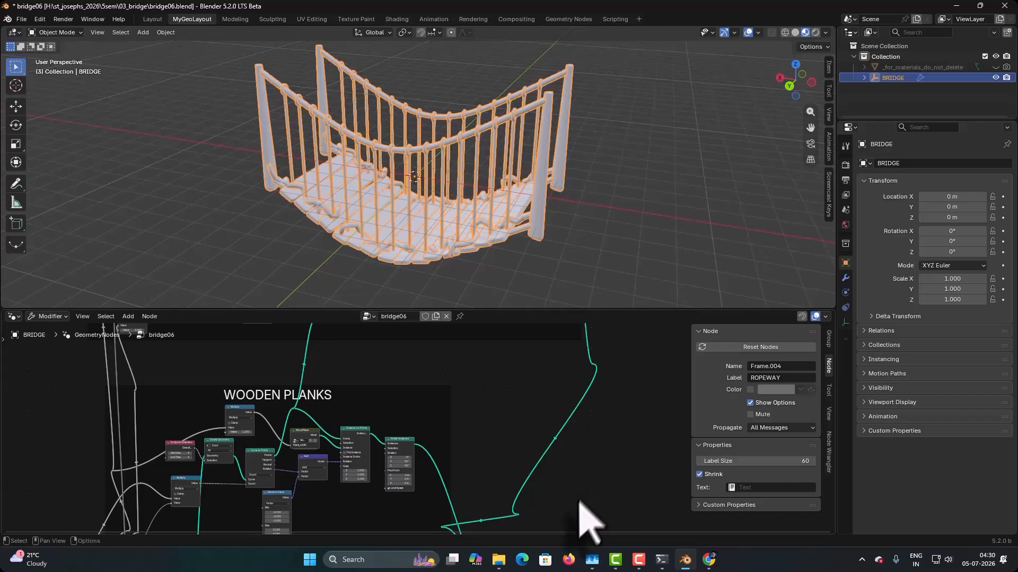
middle_click_drag(595, 481, 580, 448)
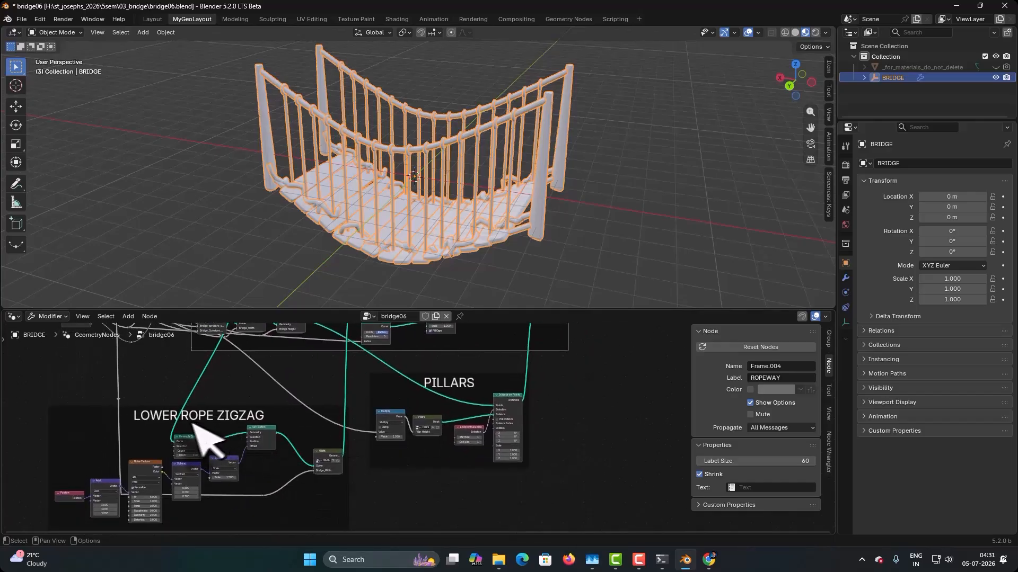
middle_click_drag(261, 405, 212, 549)
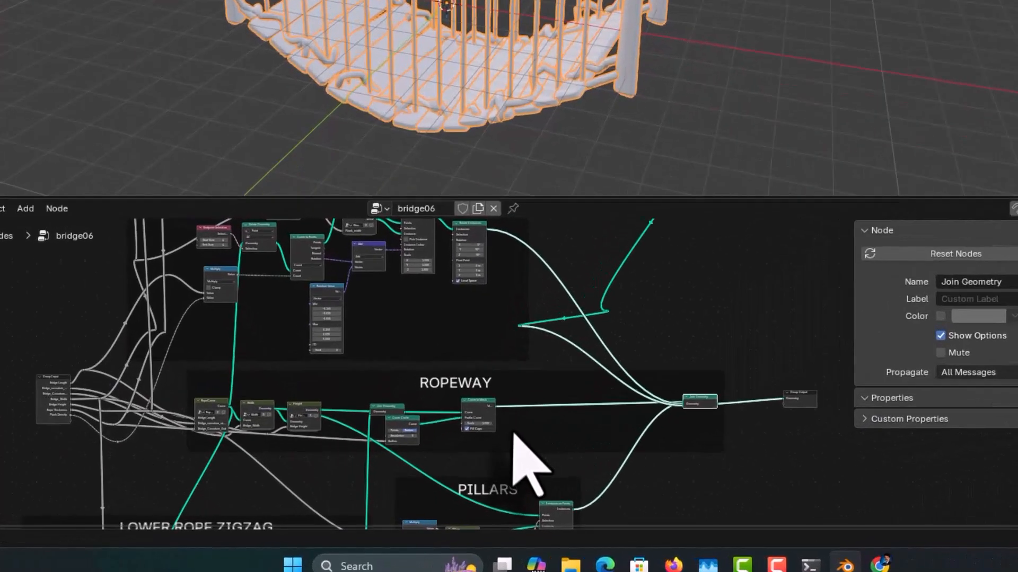
middle_click_drag(464, 467, 459, 435)
left_click_drag(578, 226, 619, 211)
middle_click_drag(652, 340, 615, 522)
middle_click_drag(301, 265, 300, 266)
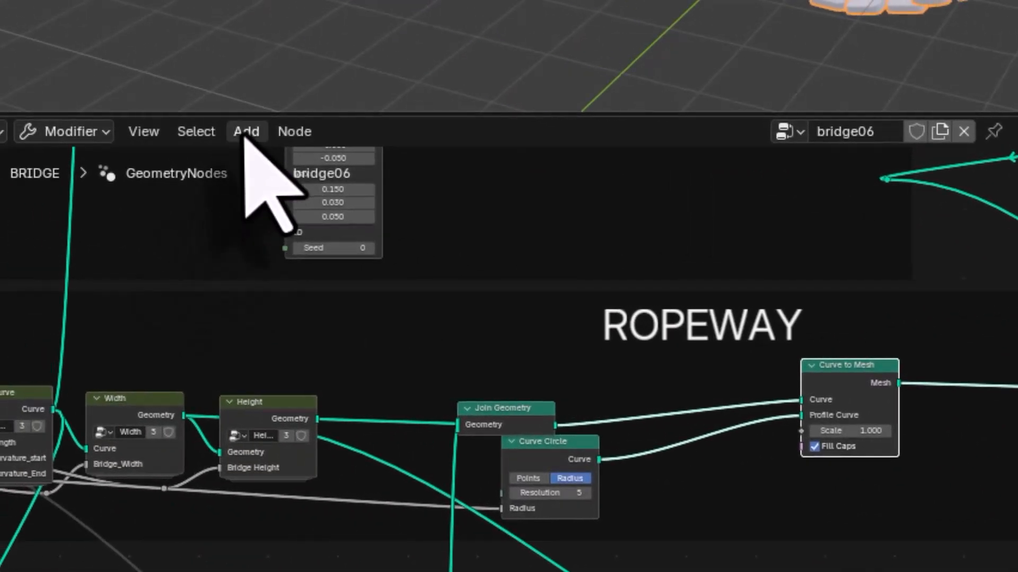
- Insert a Set Material node between the ROPEWAY Curve to Mesh node and the final Join Geometry node
left_click(245, 133)
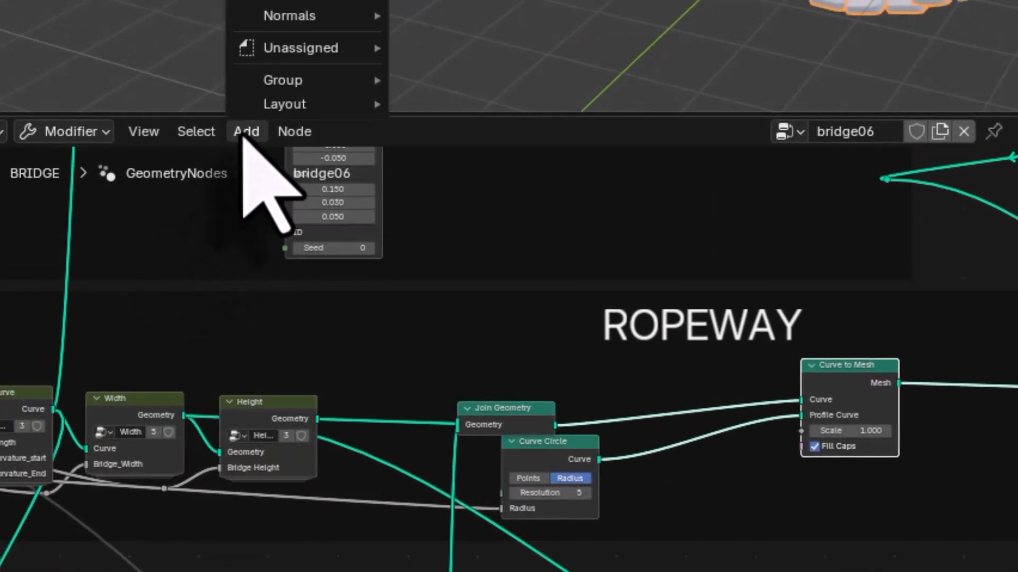
mouse_move(155, 102)
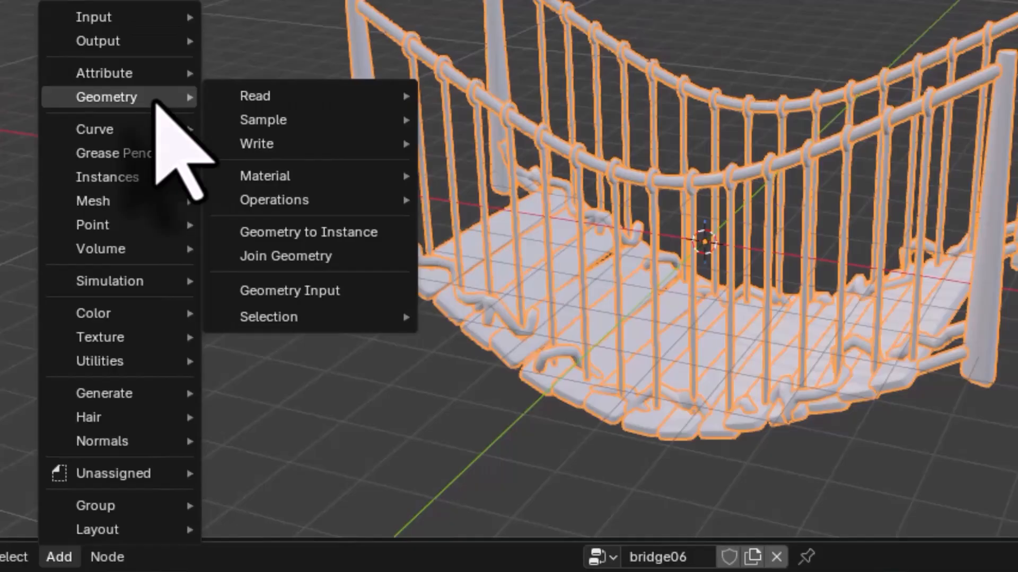
mouse_move(247, 180)
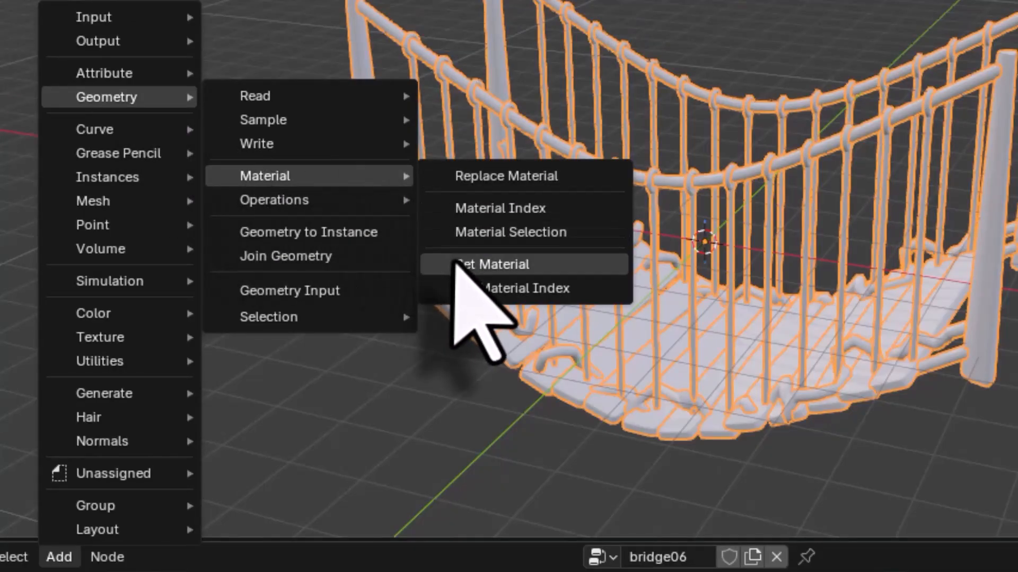
left_click(477, 264)
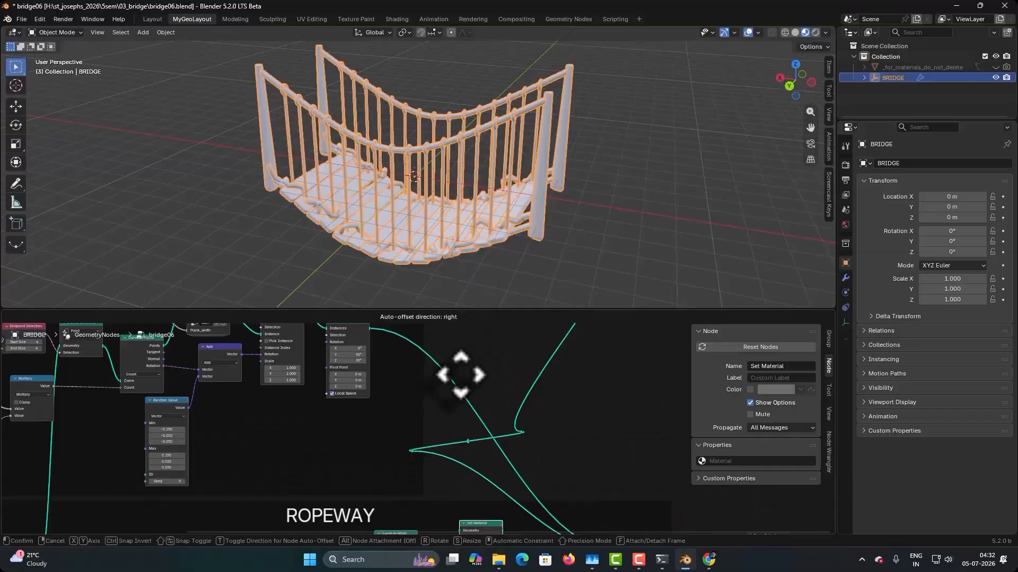
left_click(461, 375)
middle_click_drag(578, 441, 588, 528)
scroll(466, 456, "up", 8)
middle_click_drag(465, 455, 441, 503)
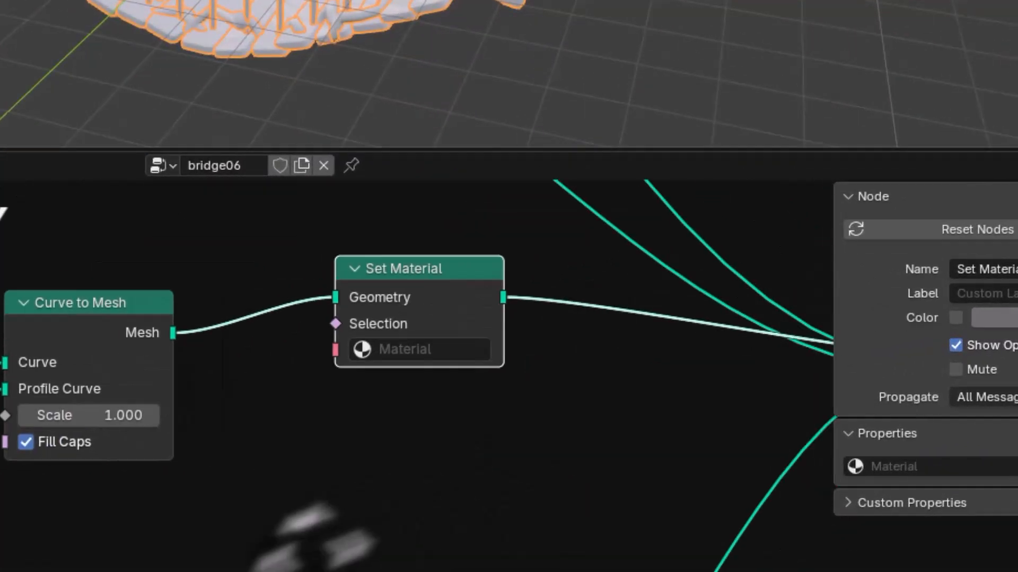
middle_click_drag(313, 554, 66, 571)
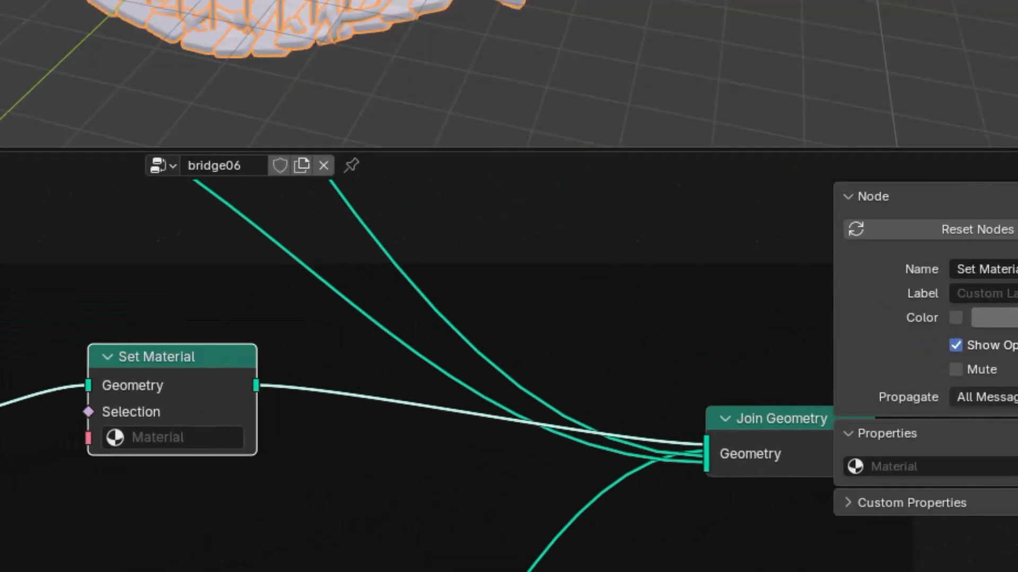
left_click_drag(143, 365, 126, 393)
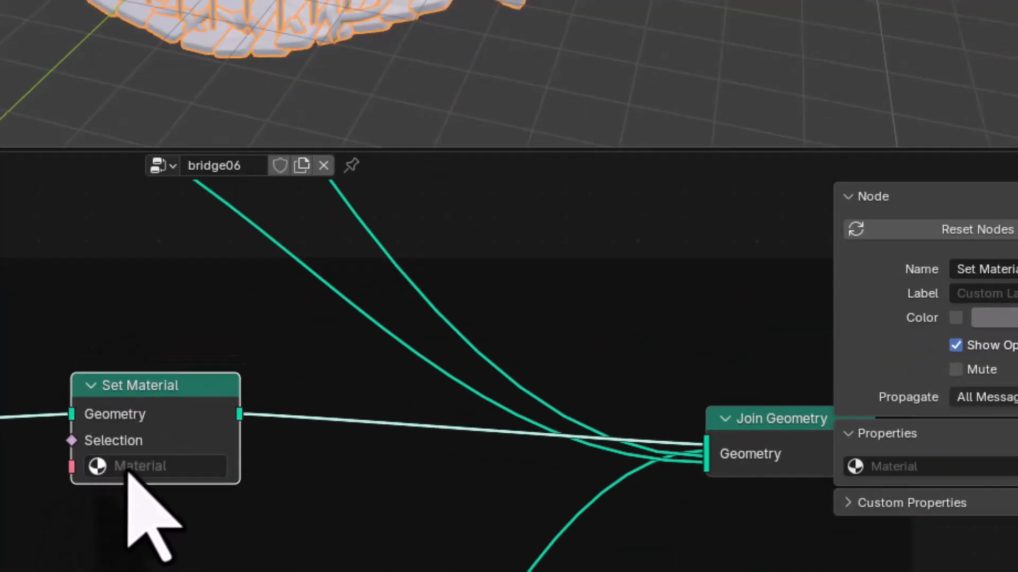
- Assign the Rope material to the ROPEWAY Set Material node and inspect the bridge from several sides
left_click(123, 471)
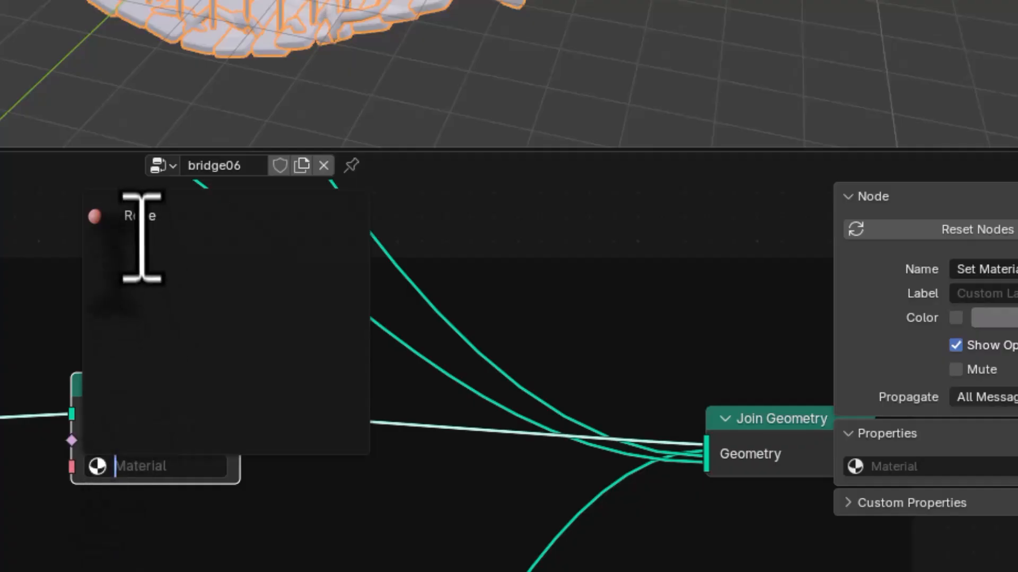
left_click(141, 216)
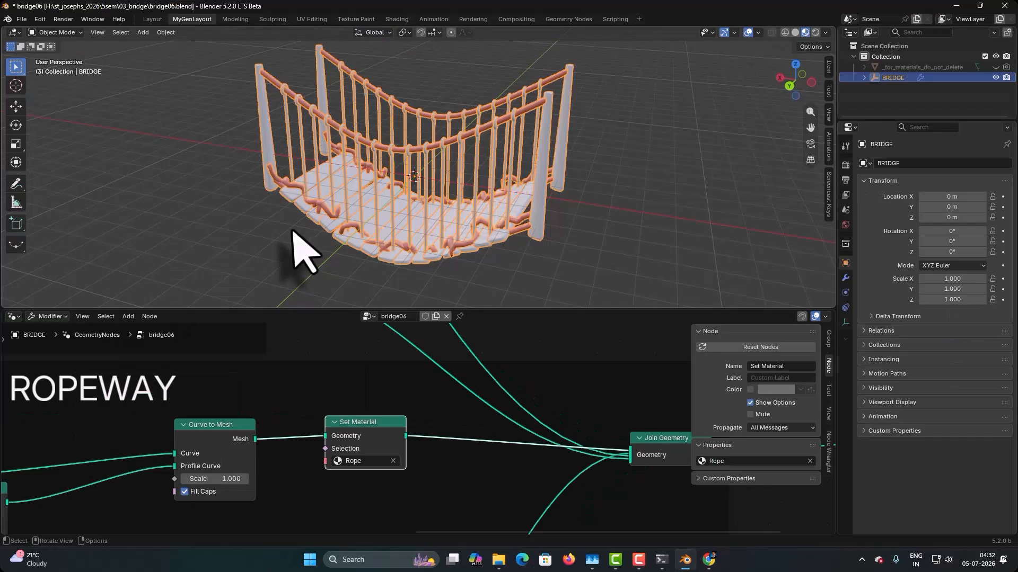
mouse_move(291, 225)
middle_mouse_down()
mouse_move(325, 237)
mouse_move(398, 207)
mouse_move(412, 247)
mouse_move(307, 217)
middle_mouse_up()
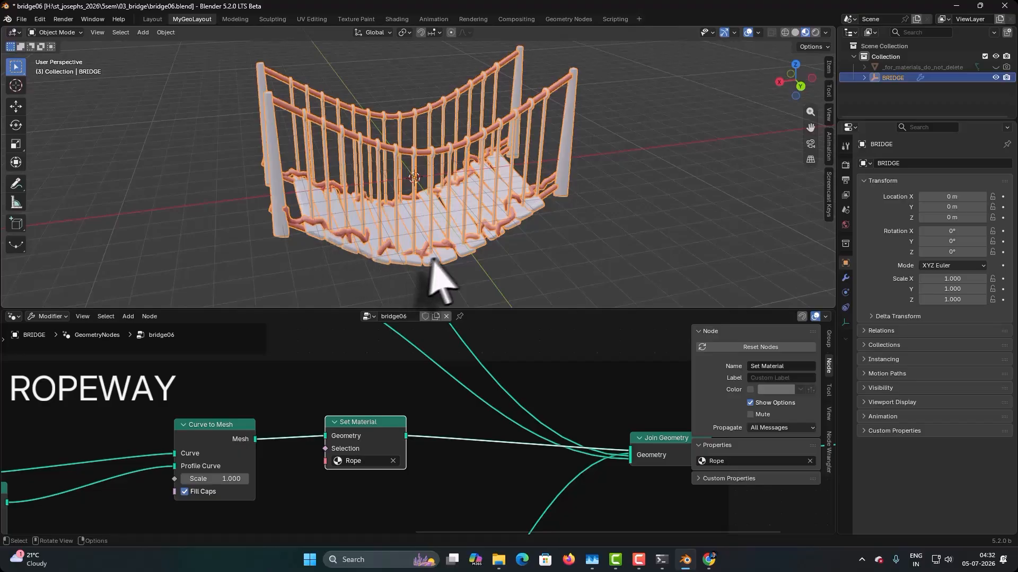
middle_click_drag(493, 249, 509, 395)
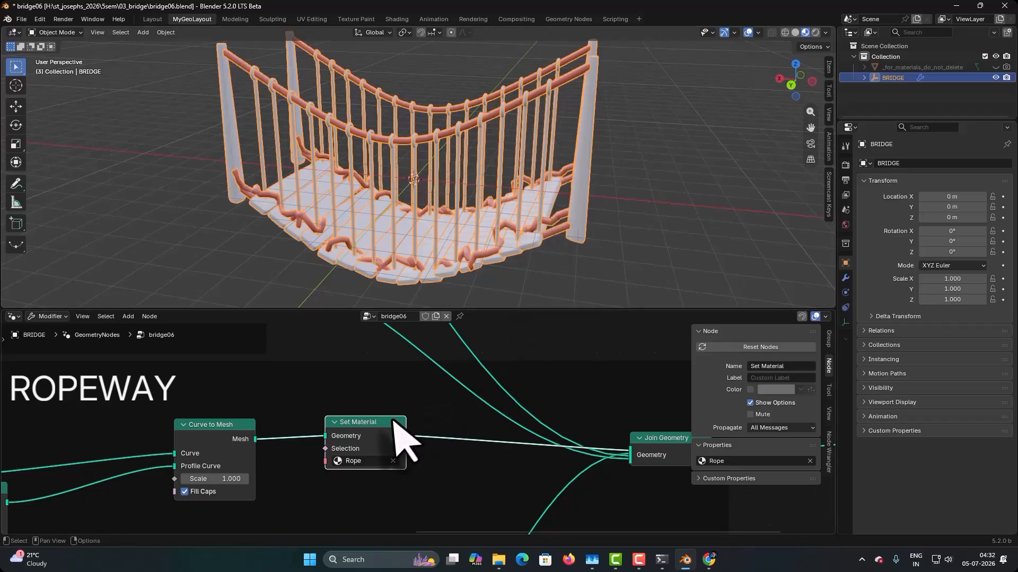
- Reposition the Join Geometry node that combines the vertical rope instances, making room for another node beside it
scroll(408, 422, "down", 3)
middle_click_drag(505, 365, 520, 500)
scroll(405, 394, "down", 1)
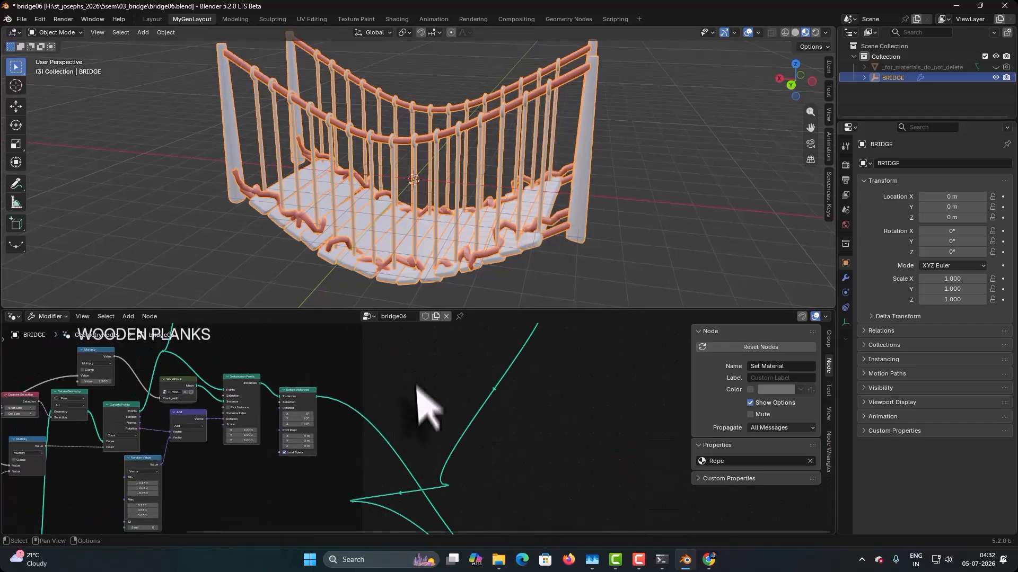
middle_click_drag(416, 386, 446, 355)
scroll(464, 386, "down", 2)
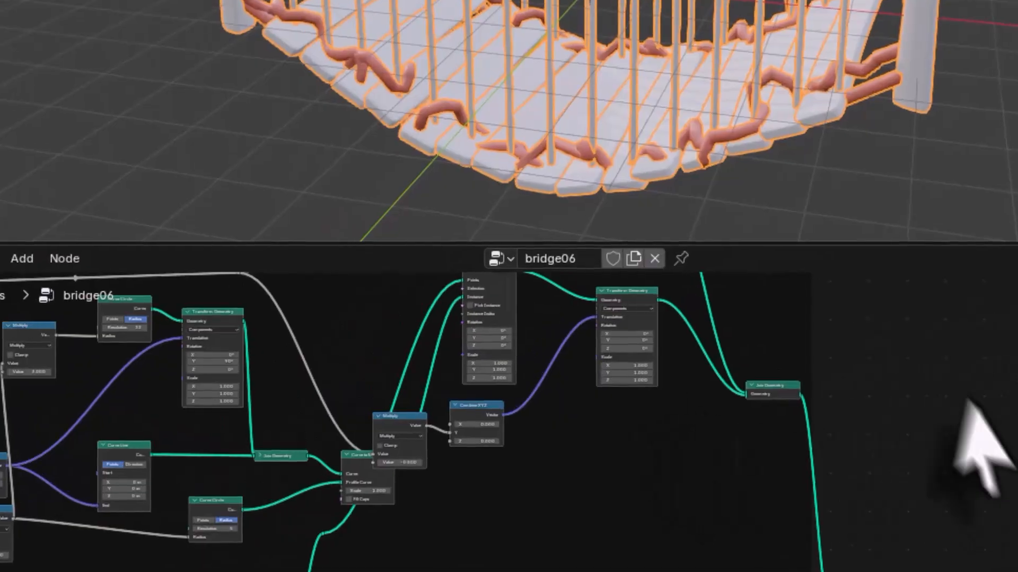
middle_click_drag(604, 387, 623, 479)
middle_click_drag(1004, 564, 1011, 571)
middle_click_drag(811, 570, 640, 526)
left_click_drag(643, 435, 702, 443)
middle_click_drag(573, 522, 566, 555)
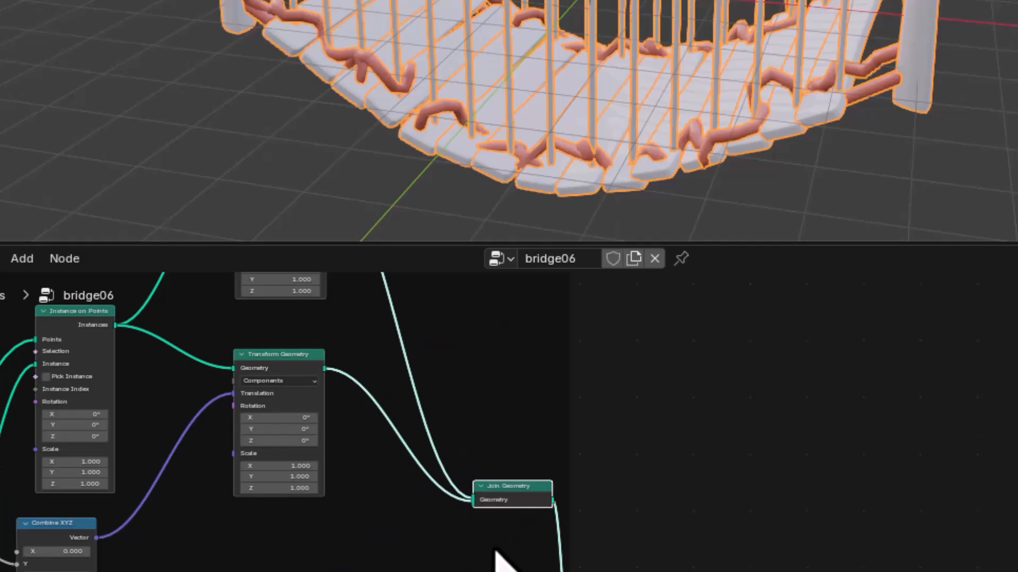
- Insert a Set Material node on the output of the vertical ropes' Join Geometry node
key("shift+a")
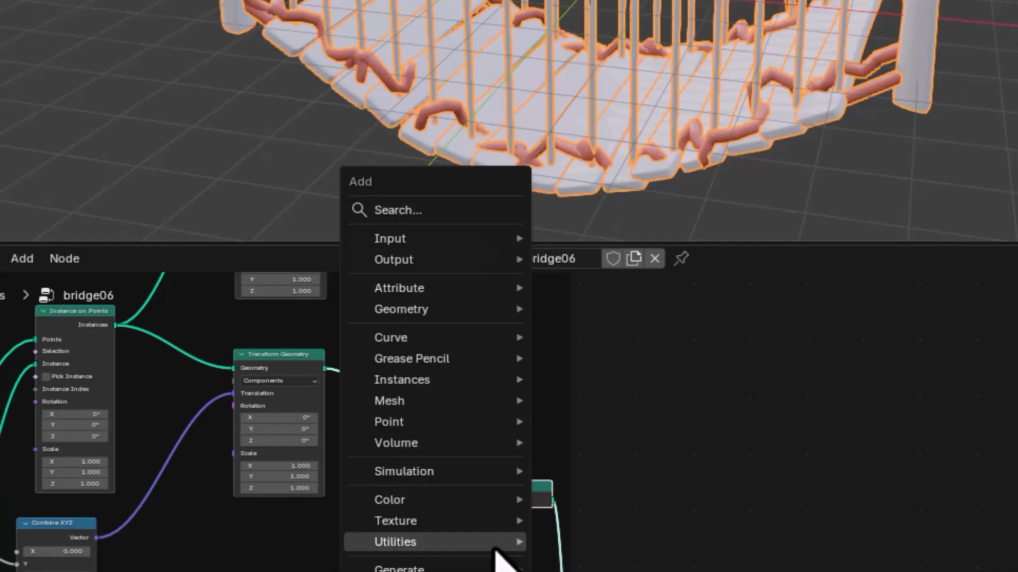
left_click(393, 210)
type("set")
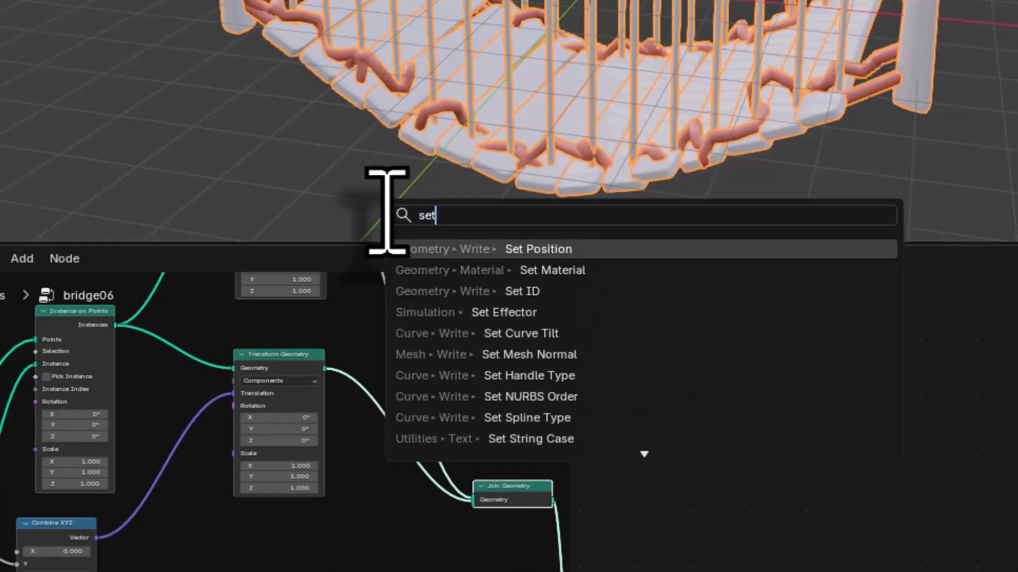
left_click(481, 269)
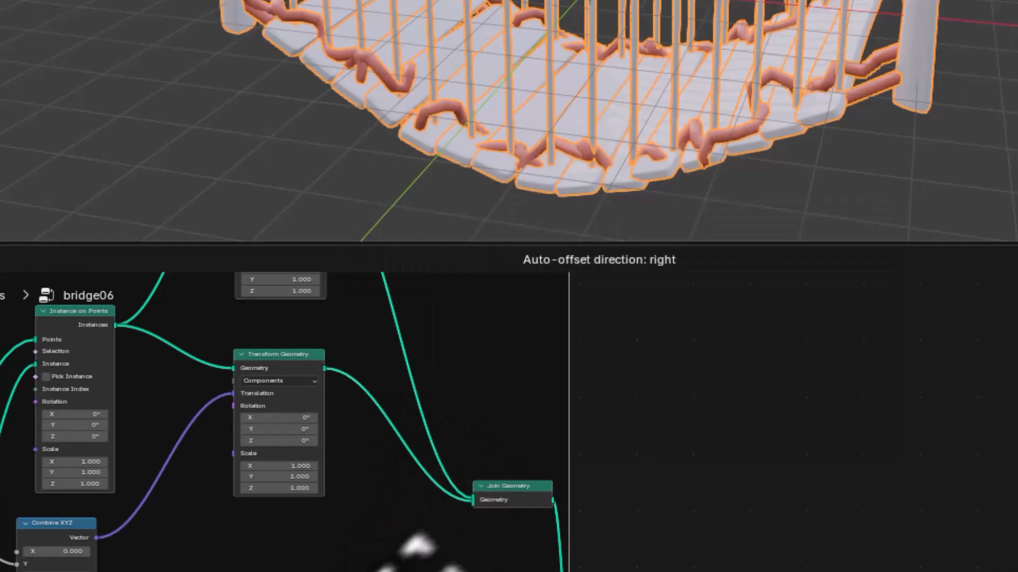
left_click(525, 528)
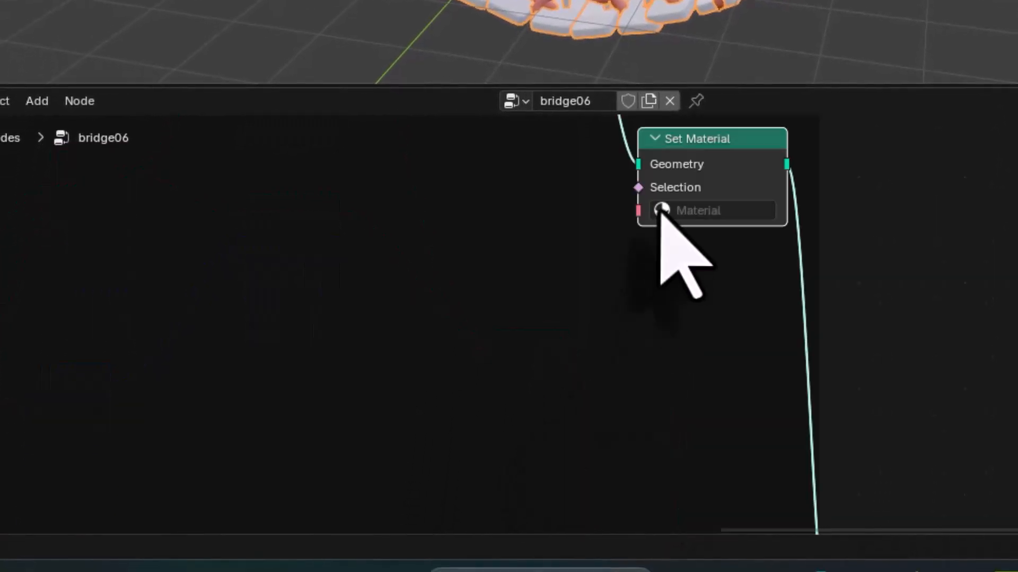
- Assign the Rope material to the vertical ropes' Set Material node
left_click(662, 212)
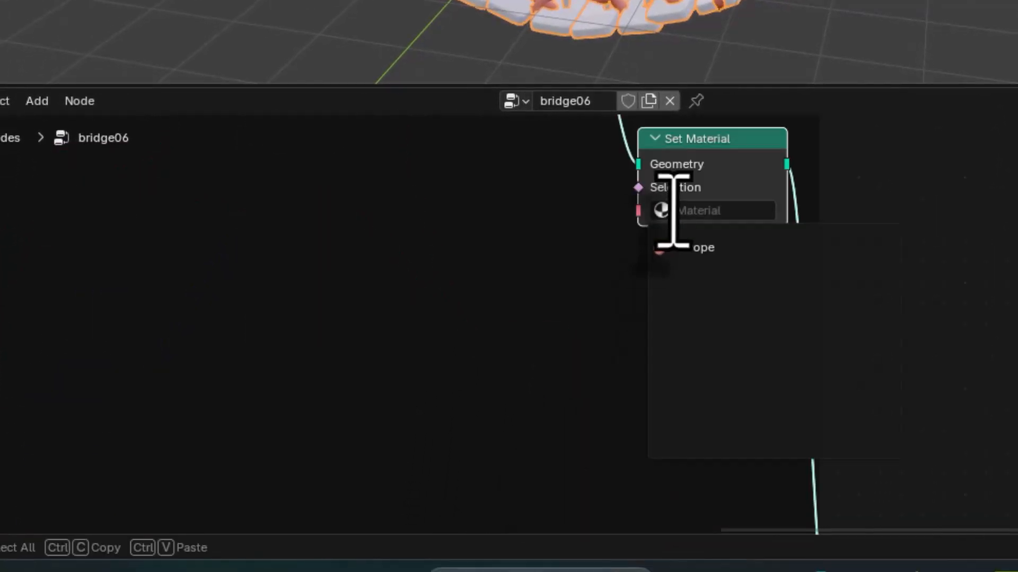
left_click(694, 248)
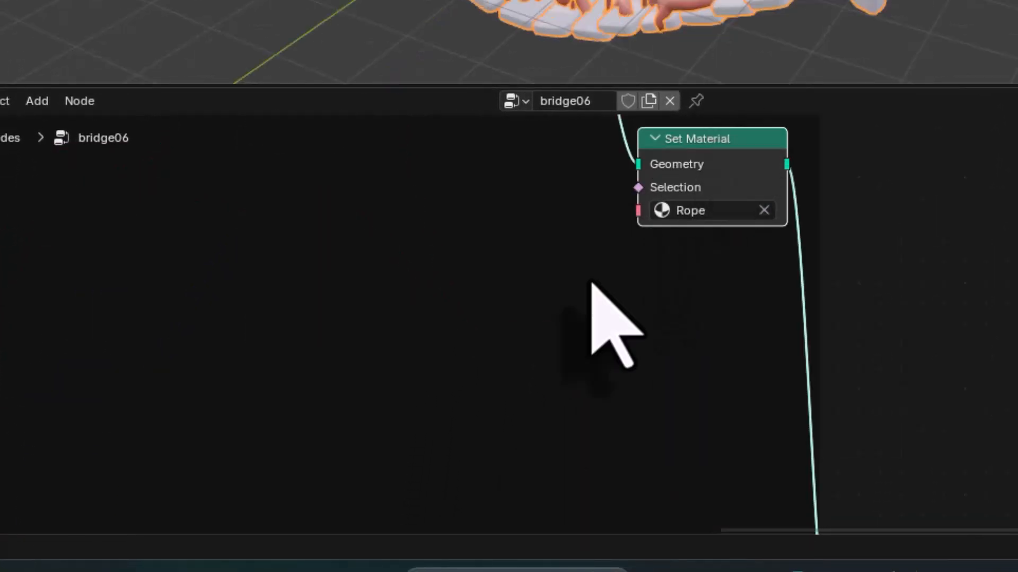
scroll(583, 297, "down", 1)
middle_click_drag(535, 303, 636, 427)
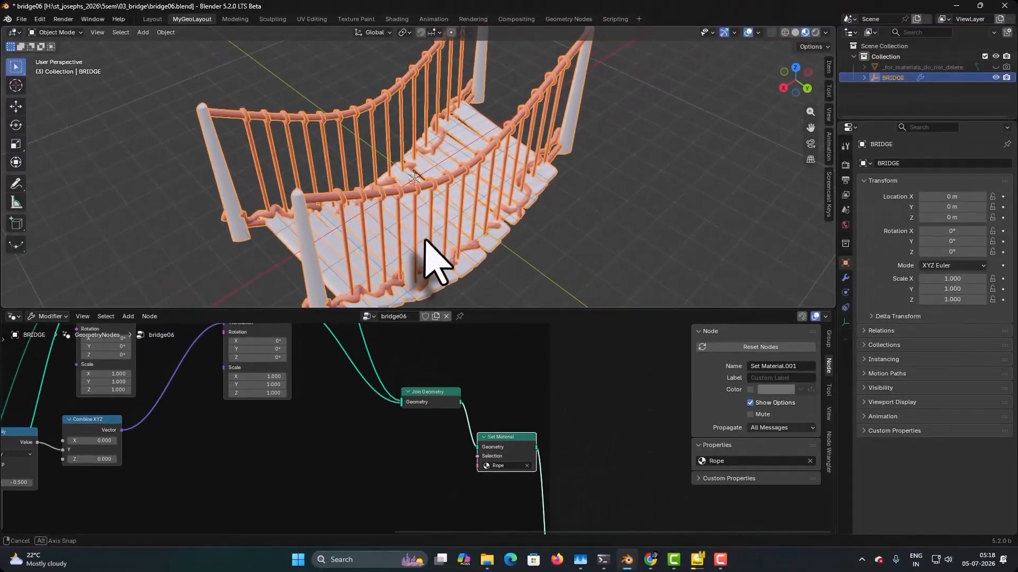
- Show a close-up of the handrail rope and its loops in Rendered viewport shading
middle_click_drag(459, 198, 513, 186)
scroll(482, 241, "up", 6)
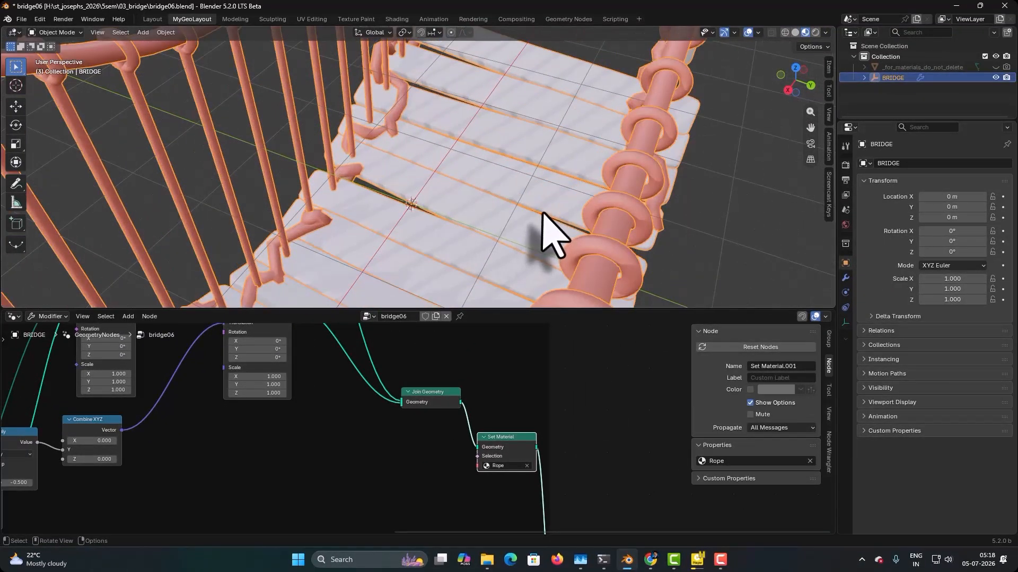
scroll(677, 187, "down", 1)
middle_click_drag(678, 187, 575, 197, "shift")
scroll(606, 186, "up", 3)
scroll(576, 196, "down", 2)
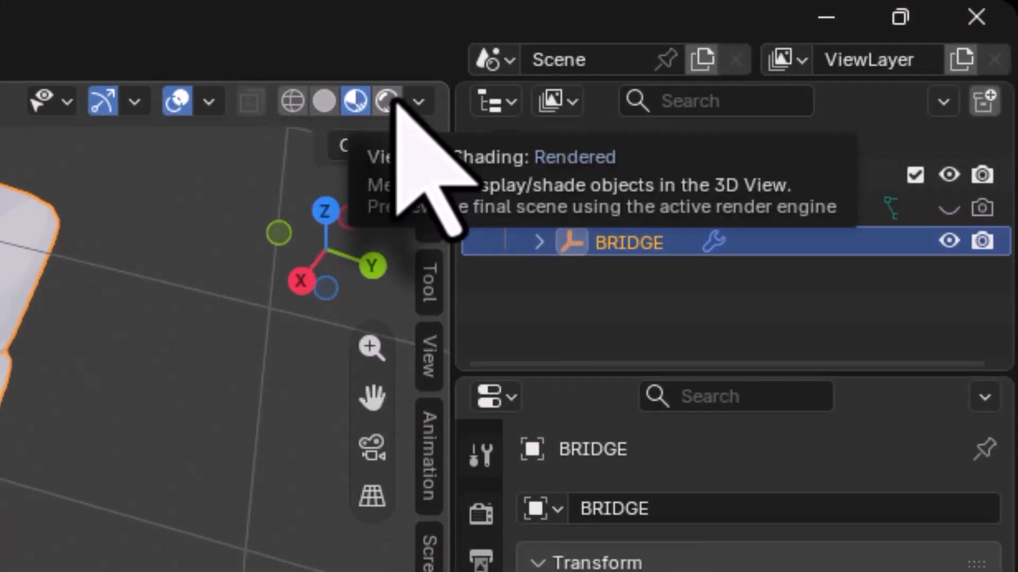
left_click(393, 101)
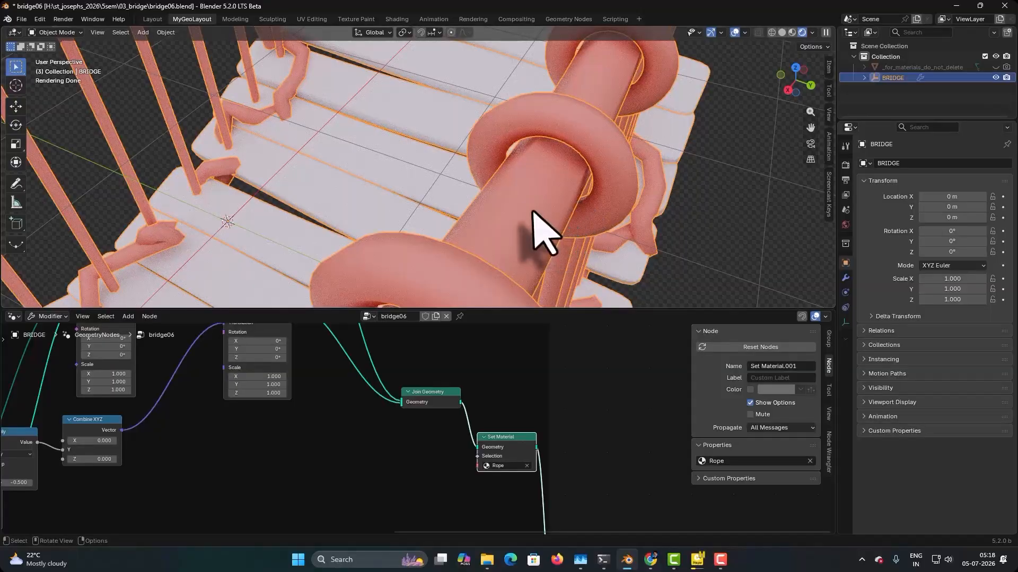
scroll(533, 212, "up", 1)
middle_click_drag(615, 242, 593, 221, "shift")
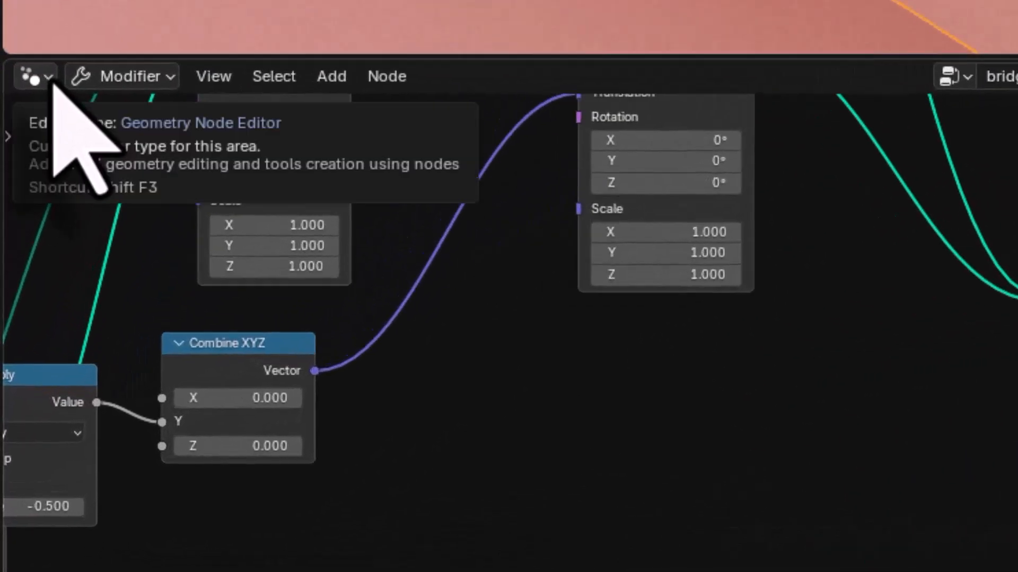
- Switch the node area to the Shader Editor and select _for_materials_do_not_delete to show the Rope material's nodes
left_click(14, 317)
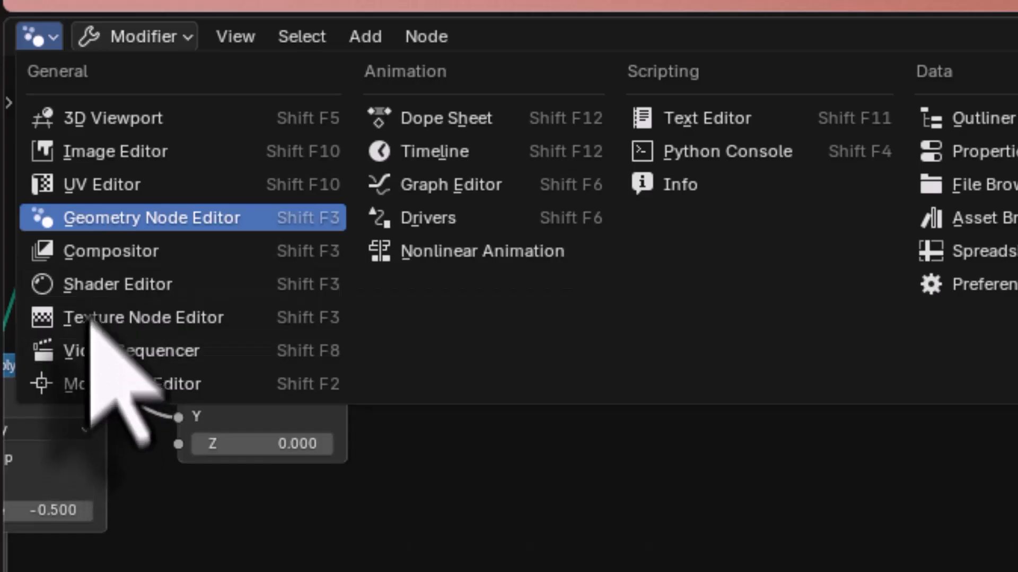
left_click(116, 284)
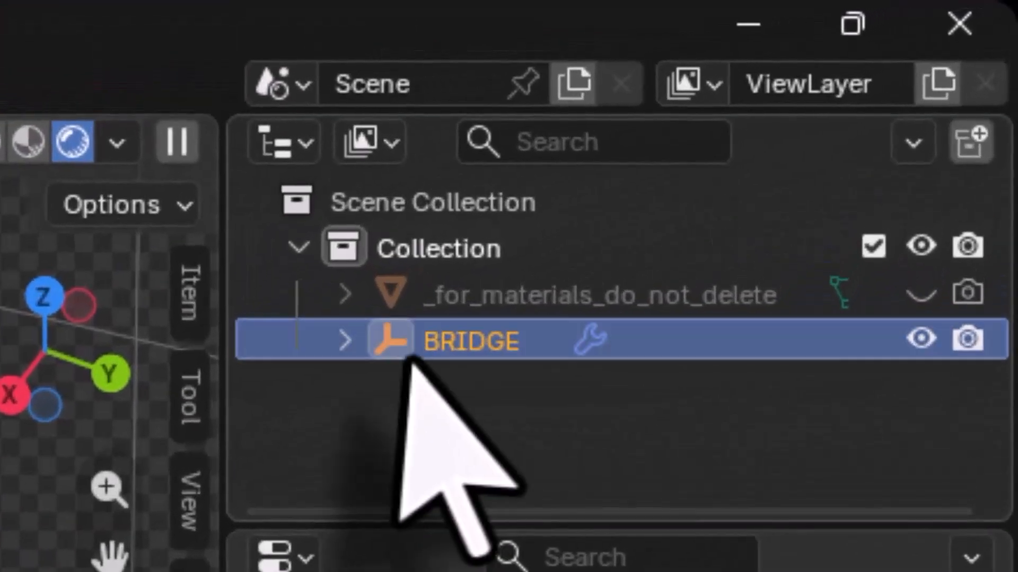
left_click(516, 310)
- Add a Mix Color node before the Principled BSDF and connect its Result to Base Color
scroll(465, 504, "up", 5)
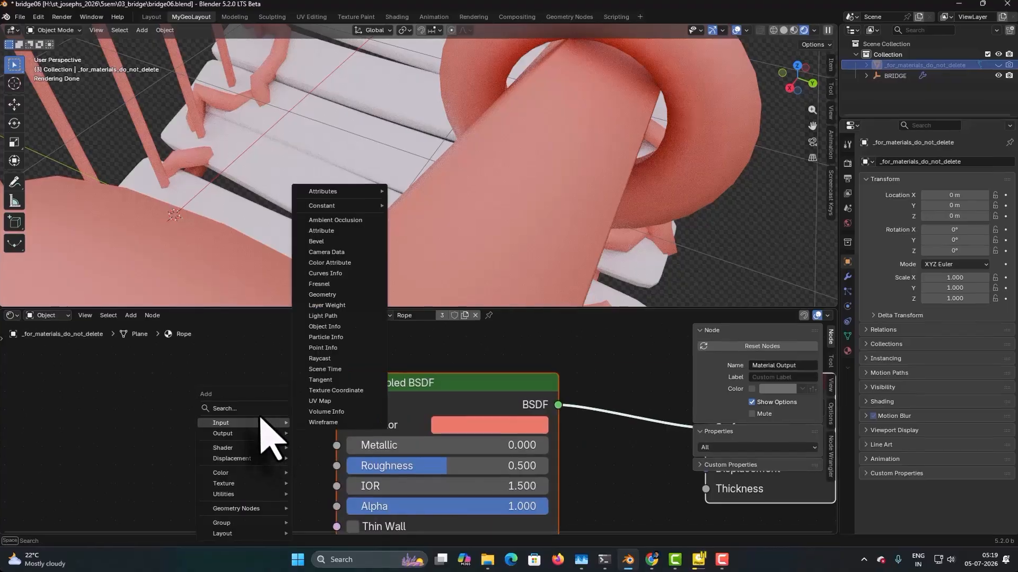
left_click(254, 410)
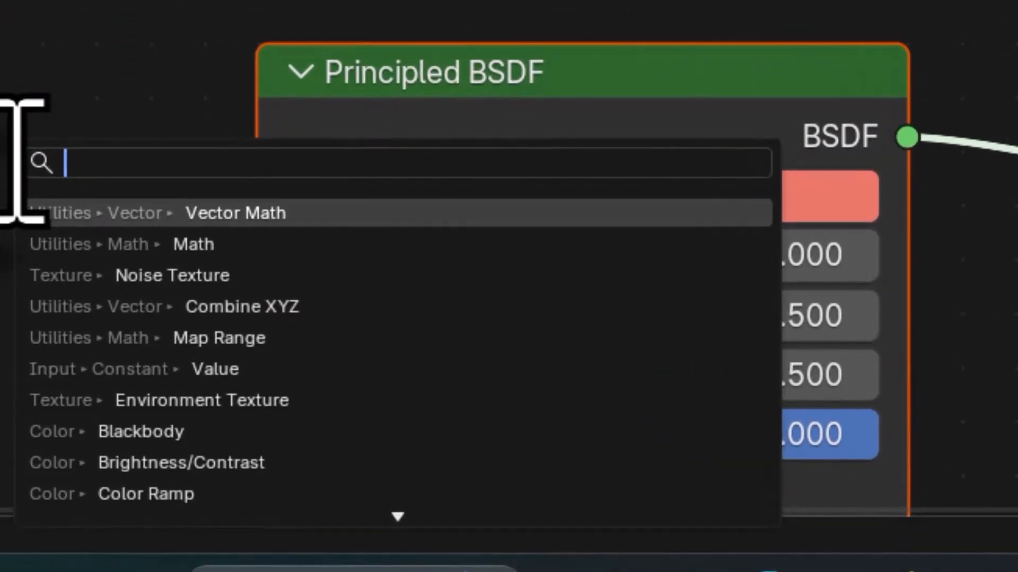
type("mix")
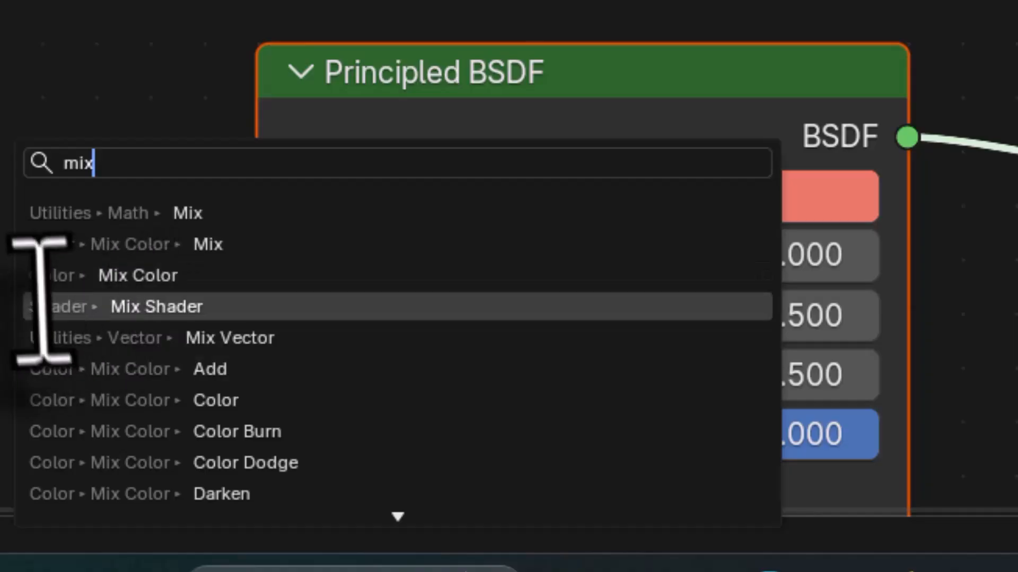
left_click(87, 276)
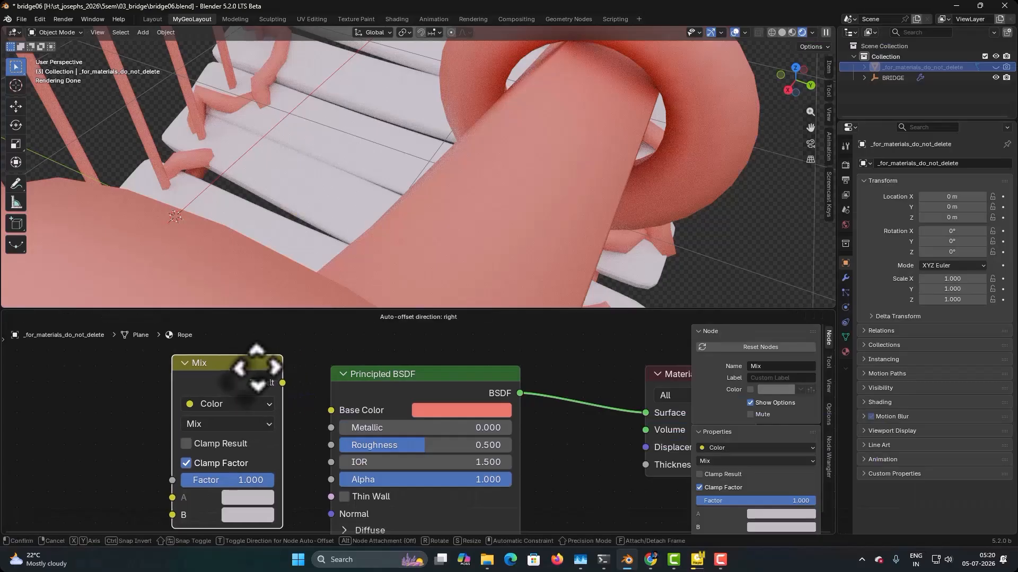
left_click(57, 114)
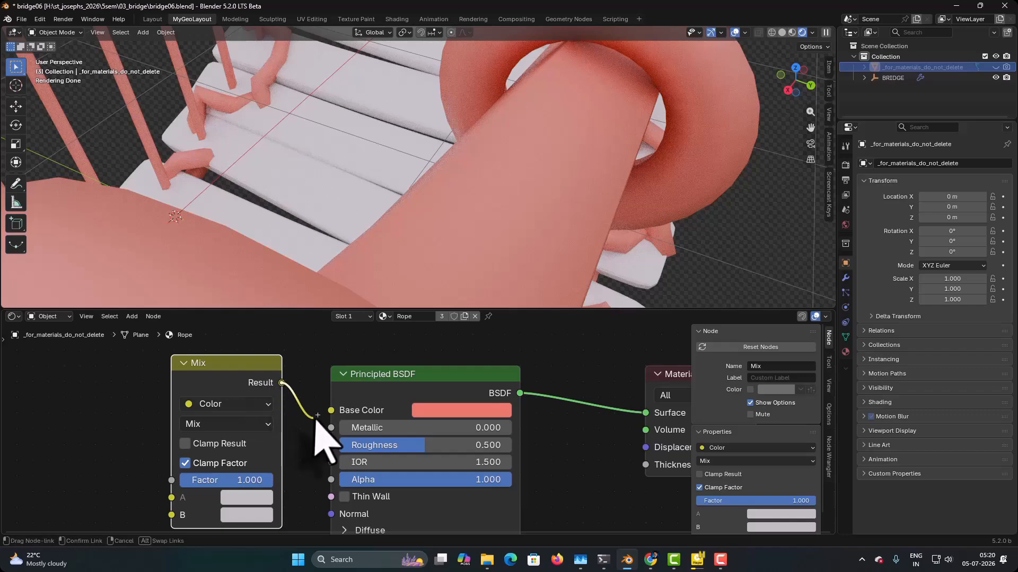
left_click_drag(322, 417, 325, 419)
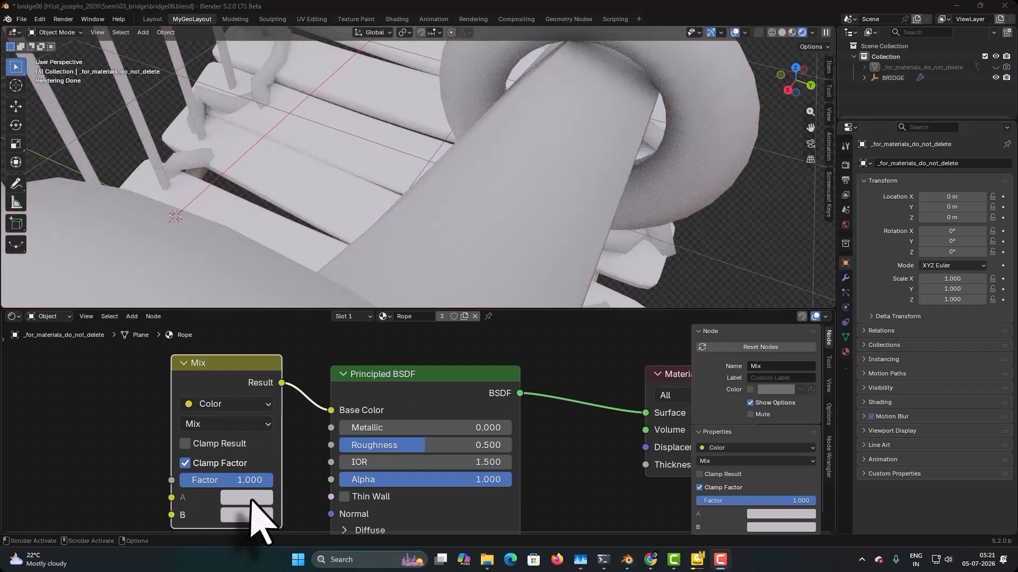
- Set the Mix node's color A to dark brown, hex 49372B
left_click(247, 498)
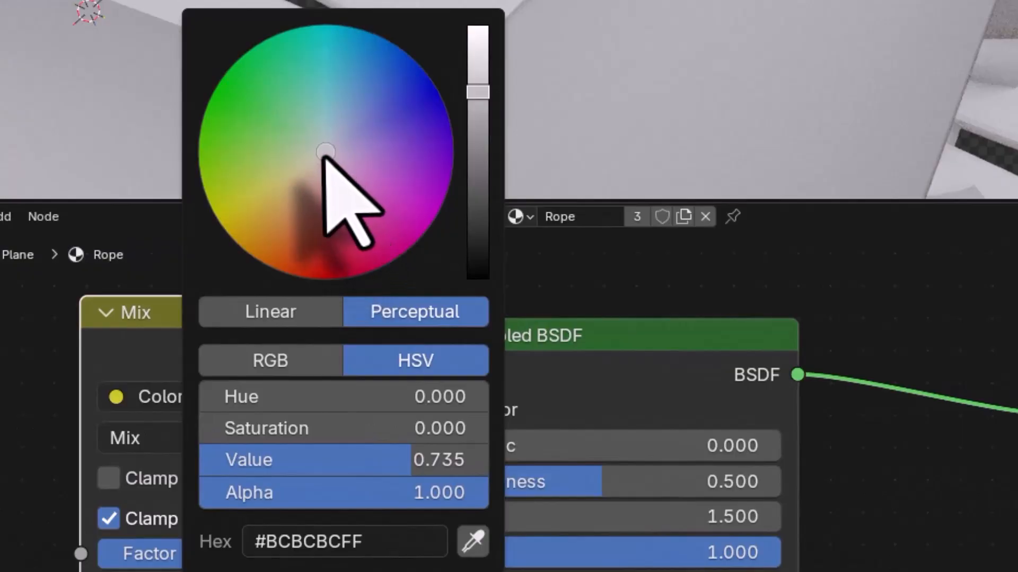
left_click_drag(324, 156, 311, 214)
left_click(383, 535)
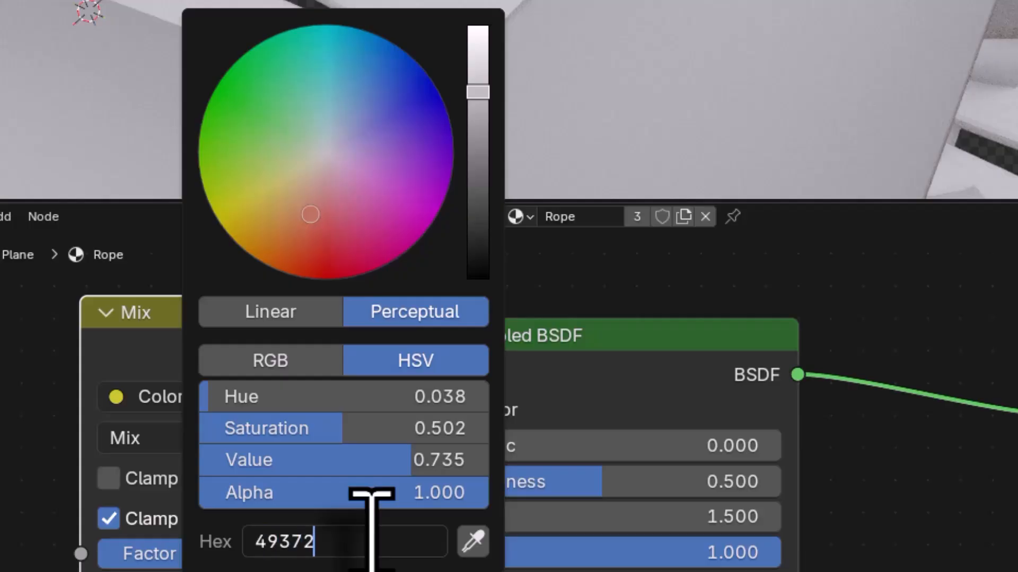
type("49372b")
key("Return")
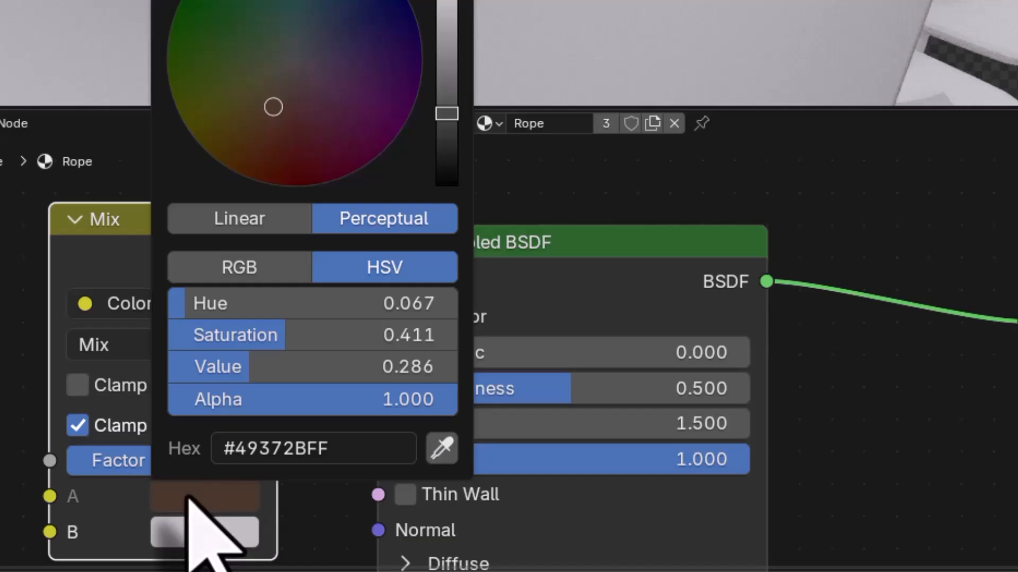
- Set the Mix node's color B to golden brown, hex 8E7037
left_click(189, 536)
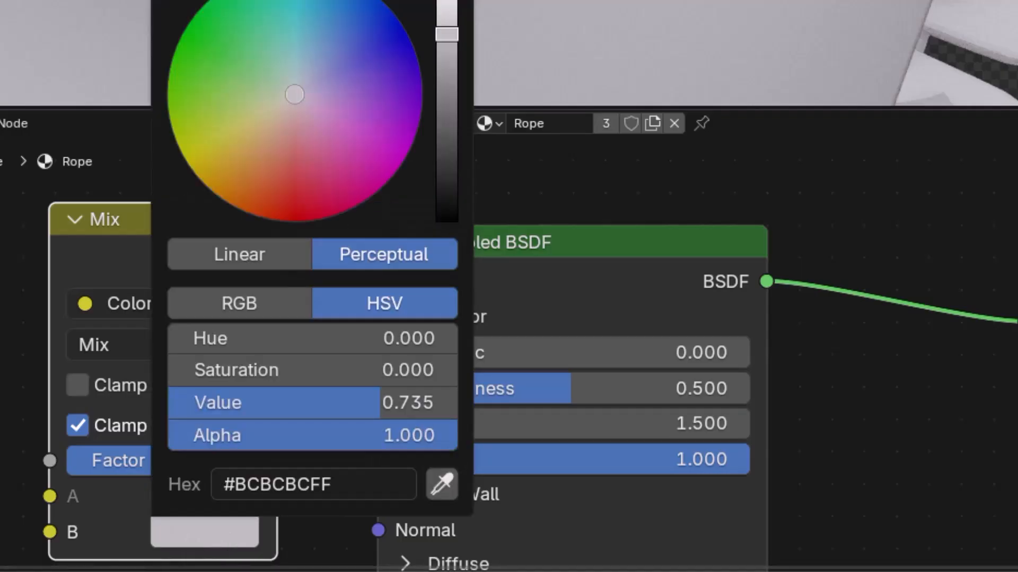
left_click(351, 490)
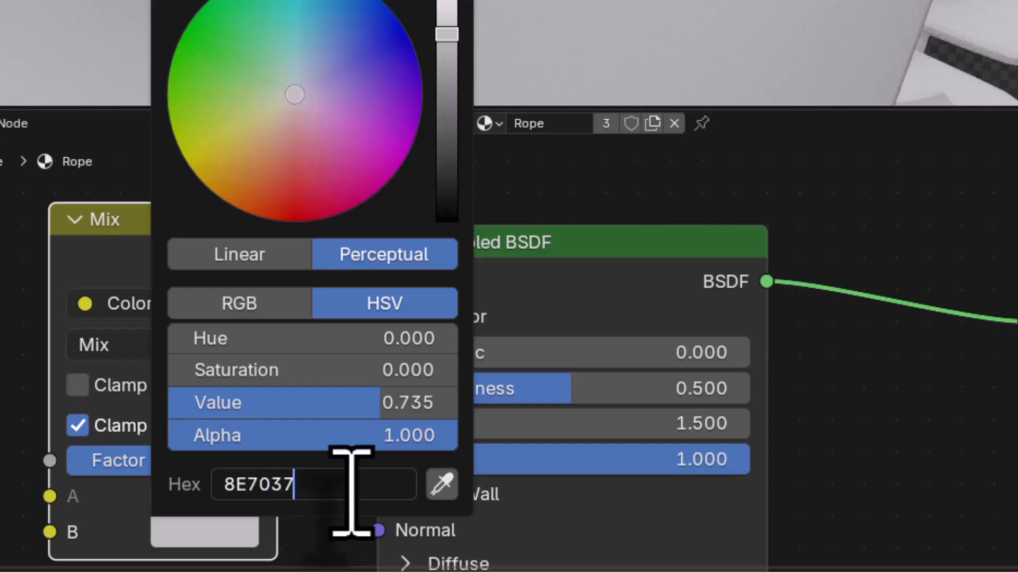
key("Return")
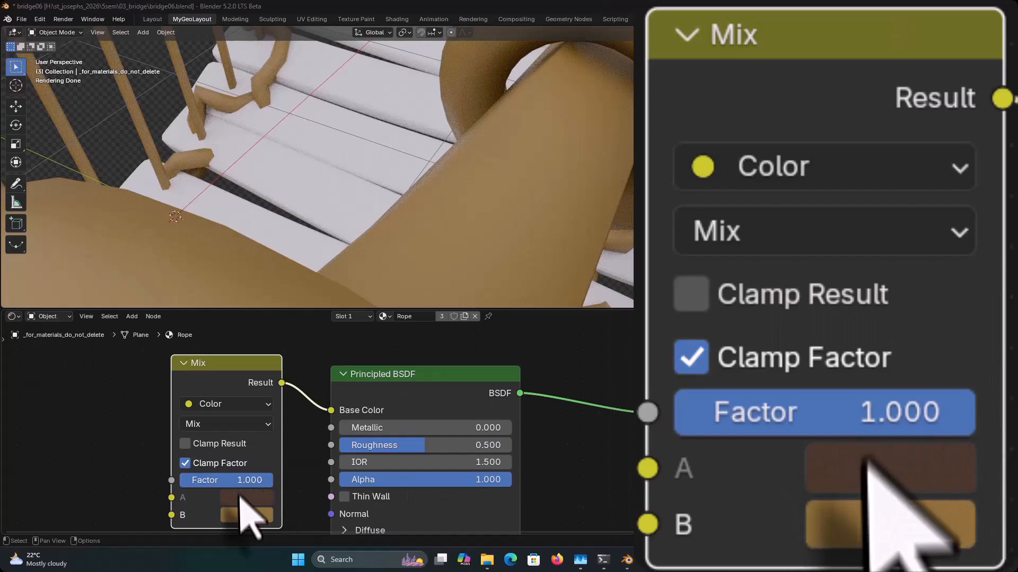
- Turn off Clamp Factor on the Mix node and lower its Factor to 0.458
mouse_move(220, 511)
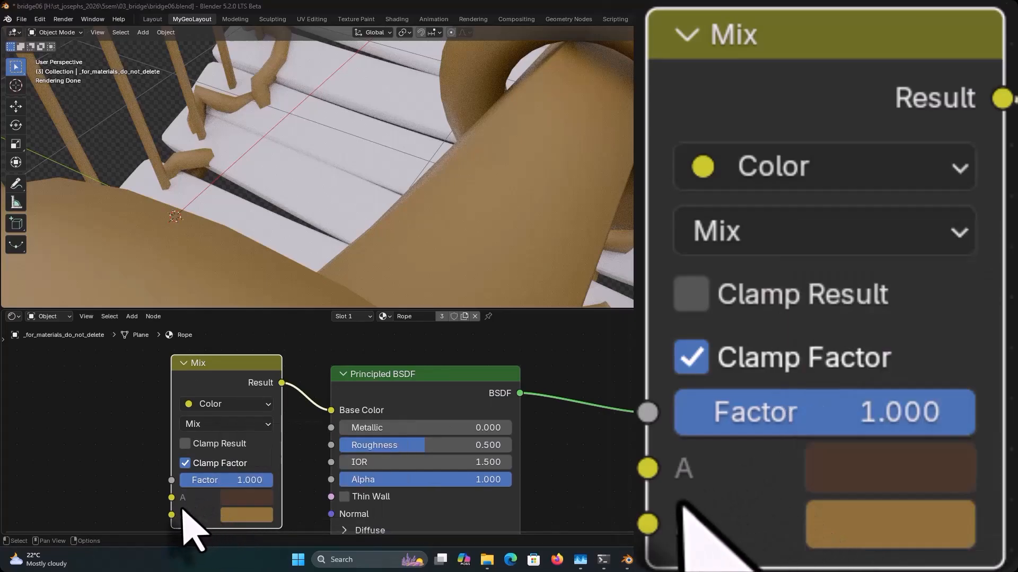
left_click(185, 463)
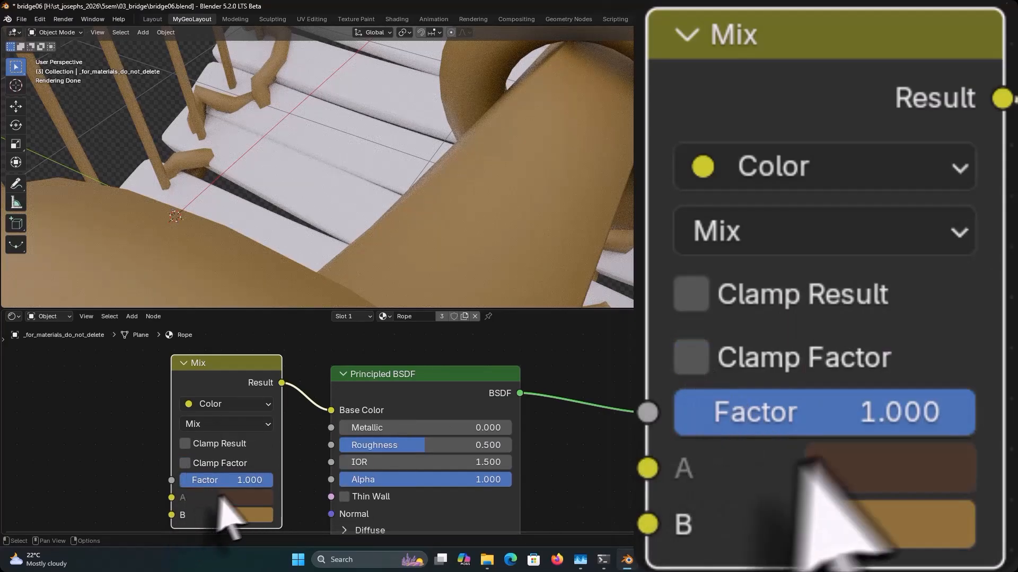
left_click_drag(261, 481, 222, 480)
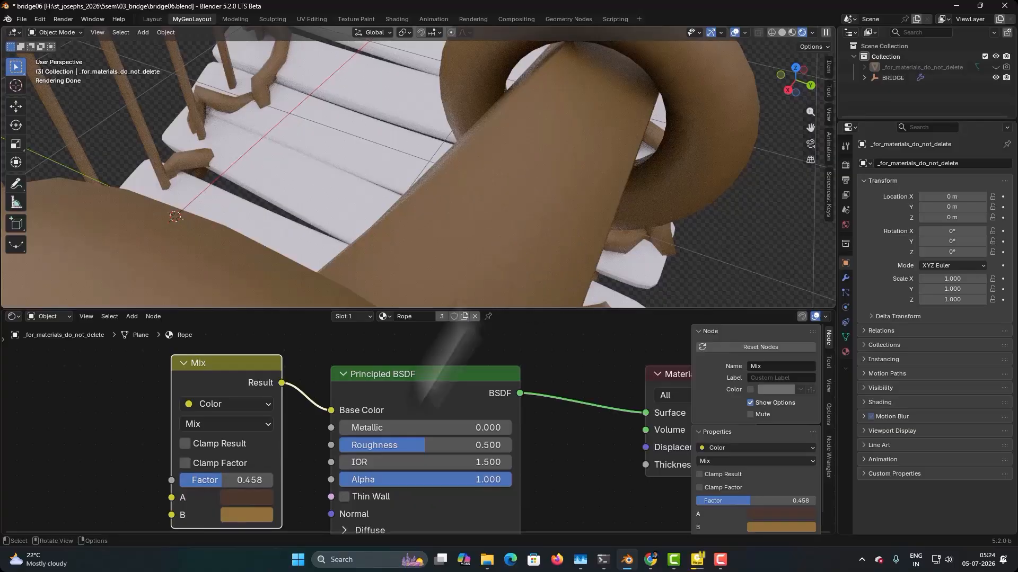
- Add a Wave Texture node in front of the Mix node
mouse_move(227, 503)
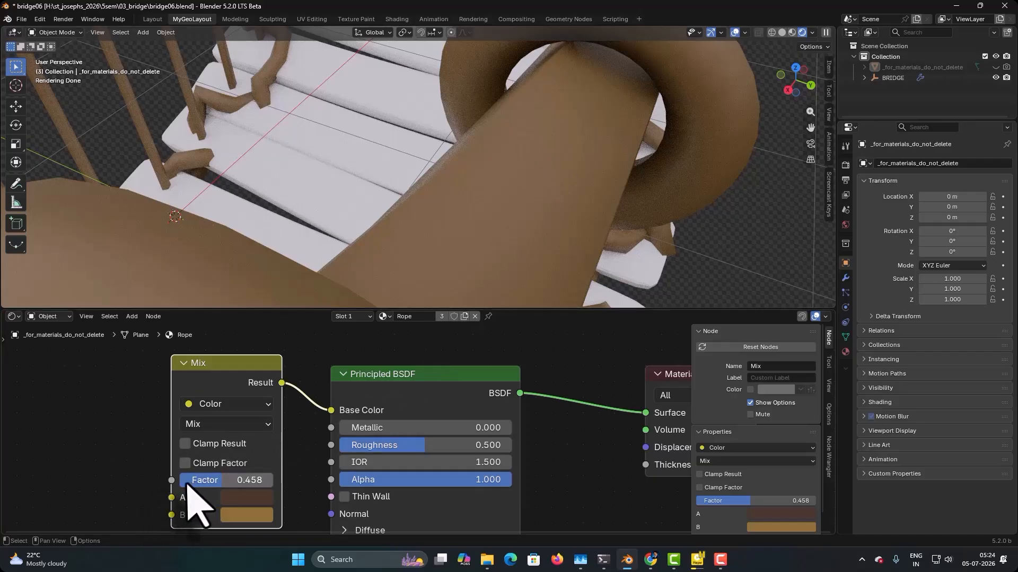
middle_click_drag(197, 486, 235, 424)
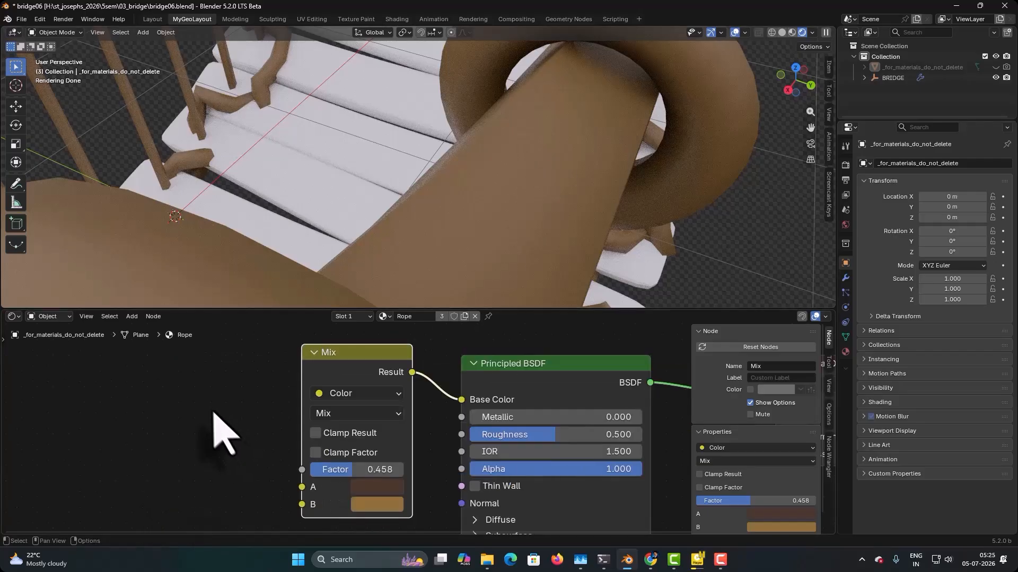
key("shift+a")
left_click(206, 404)
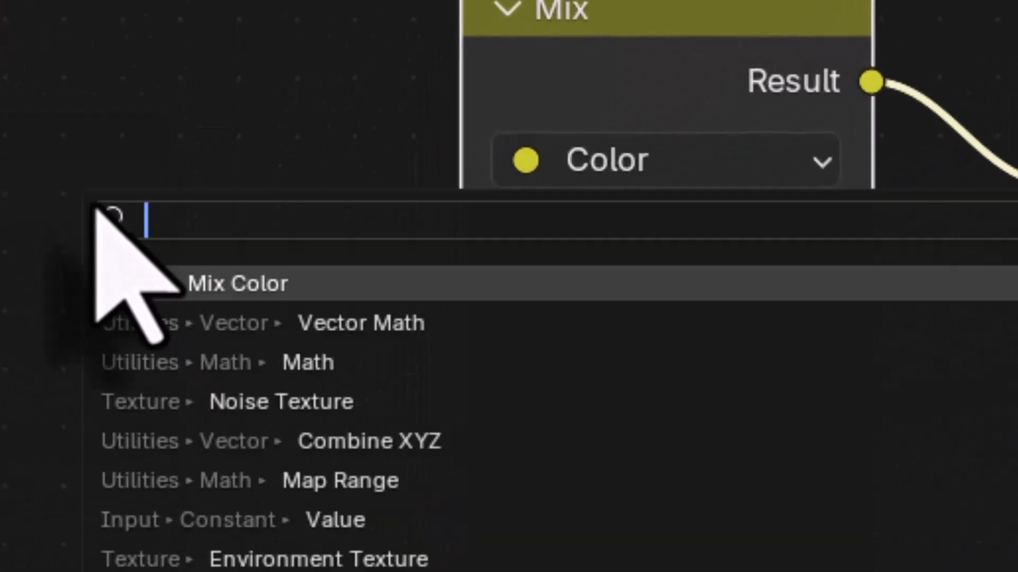
type("wave")
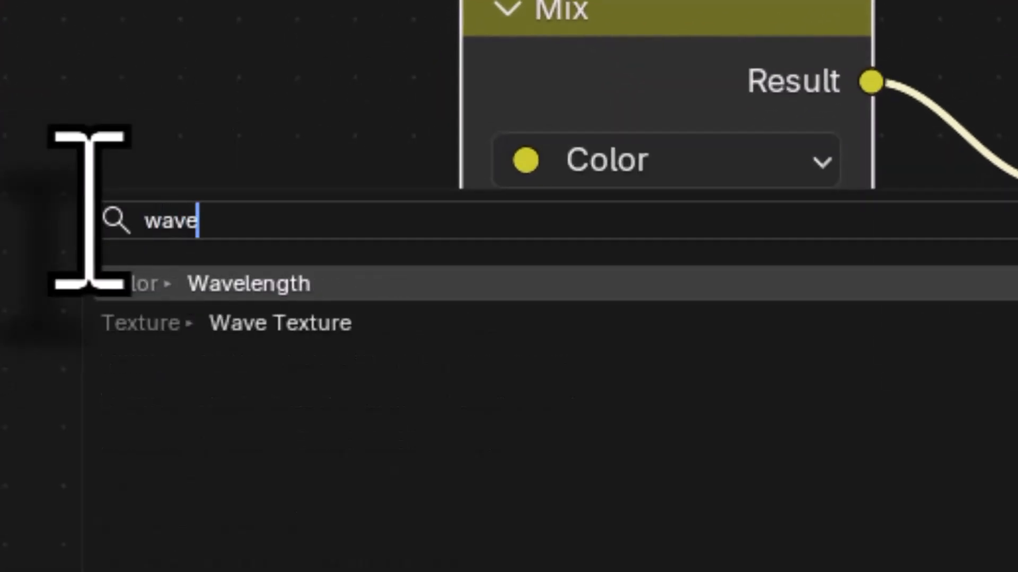
left_click(254, 323)
left_click(1, 351)
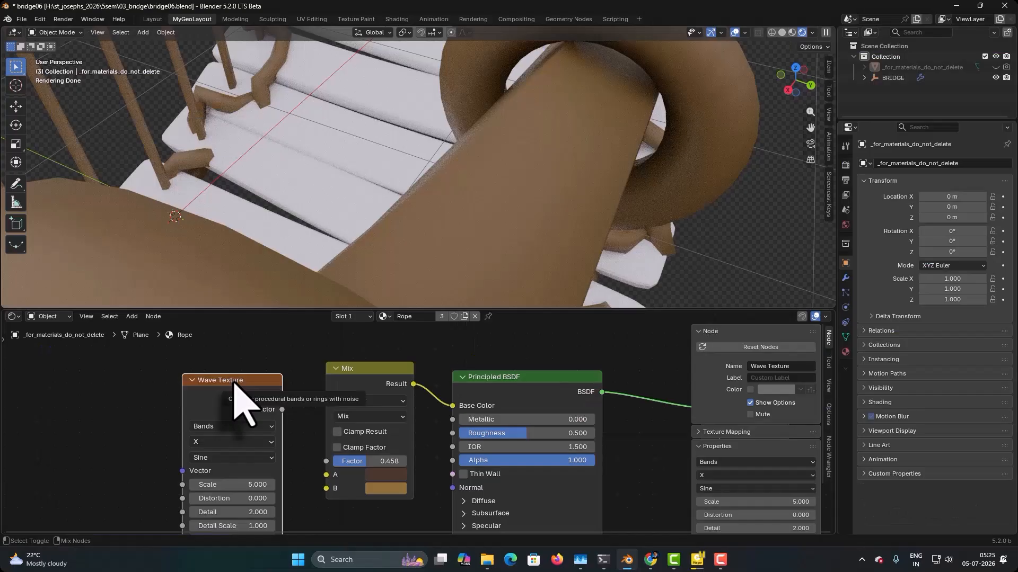
- Preview the Wave Texture directly on the ropes and examine its bands across the bridge
left_click(198, 95, "ctrl+shift")
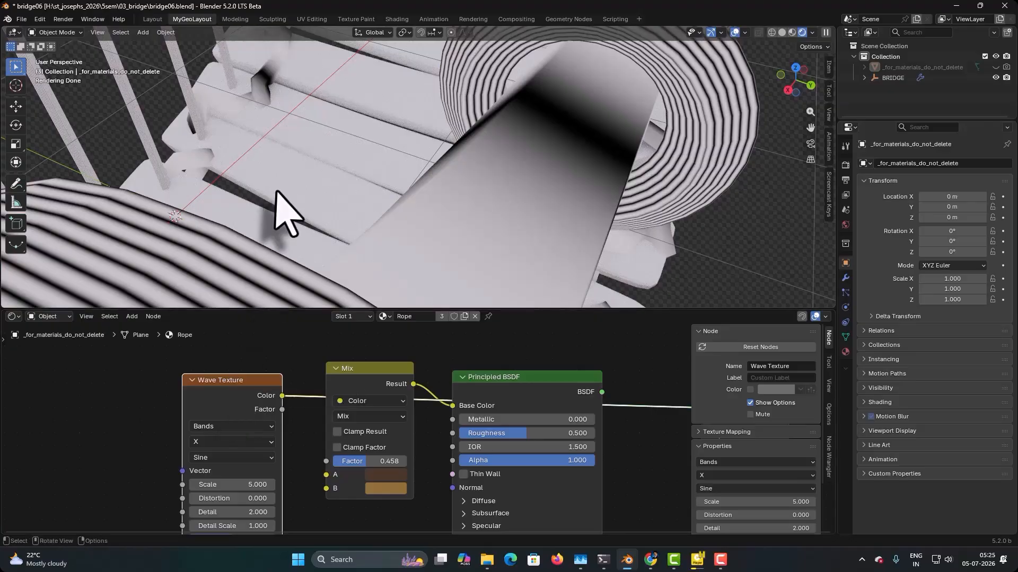
middle_click_drag(277, 193, 247, 214)
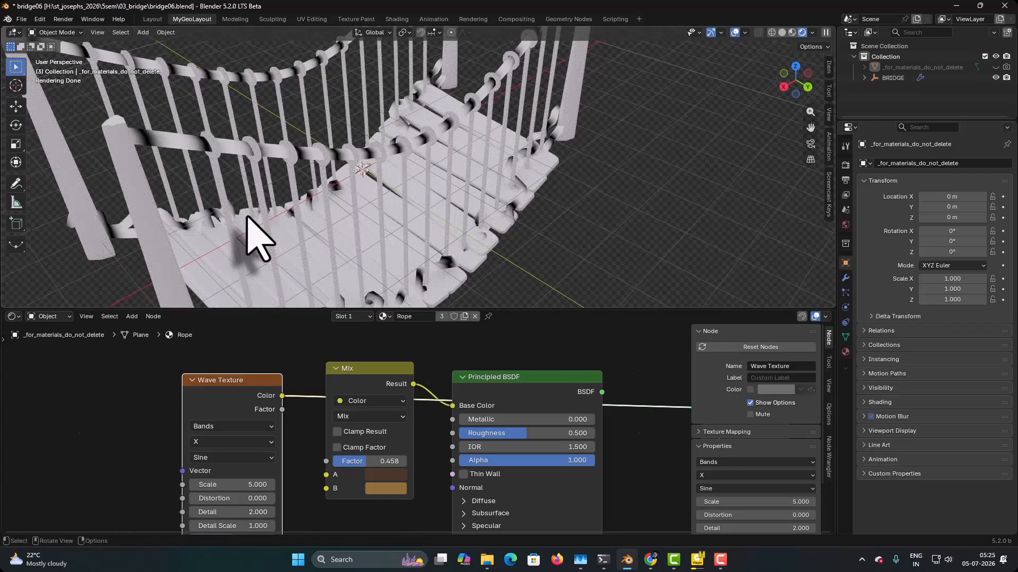
scroll(246, 215, "down", 4)
scroll(247, 216, "up", 5)
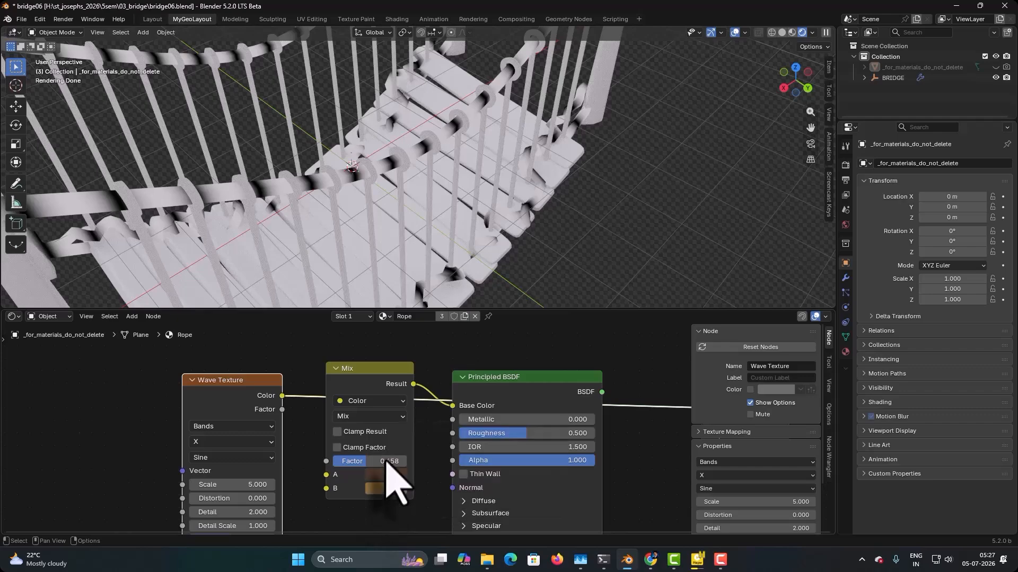
- Connect the Wave Texture's Factor to the Mix node's Factor and reconnect the Principled BSDF to the Material Output's Surface
left_click_drag(255, 383, 237, 367)
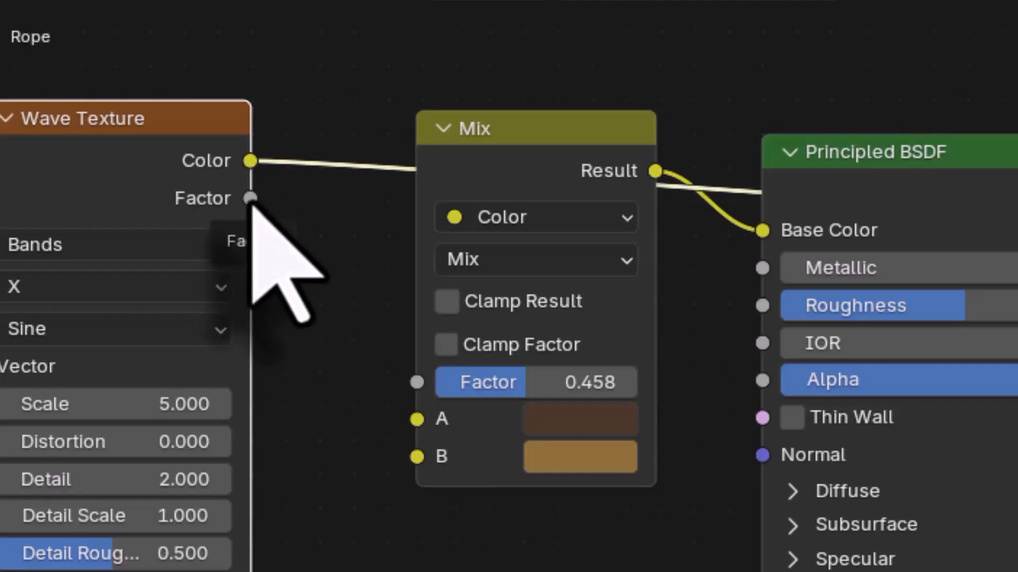
left_click_drag(251, 200, 406, 402)
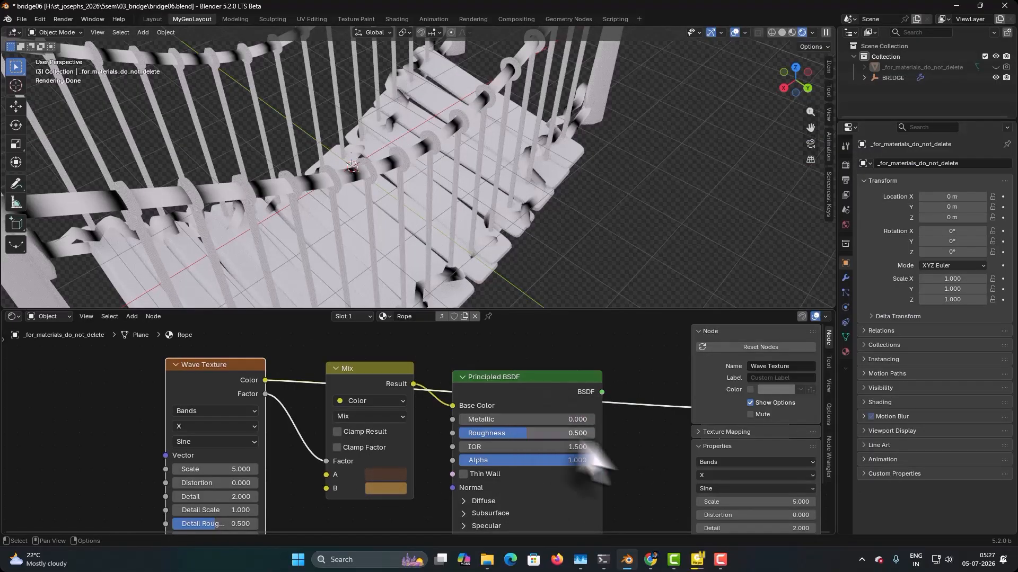
middle_click_drag(625, 461, 503, 403)
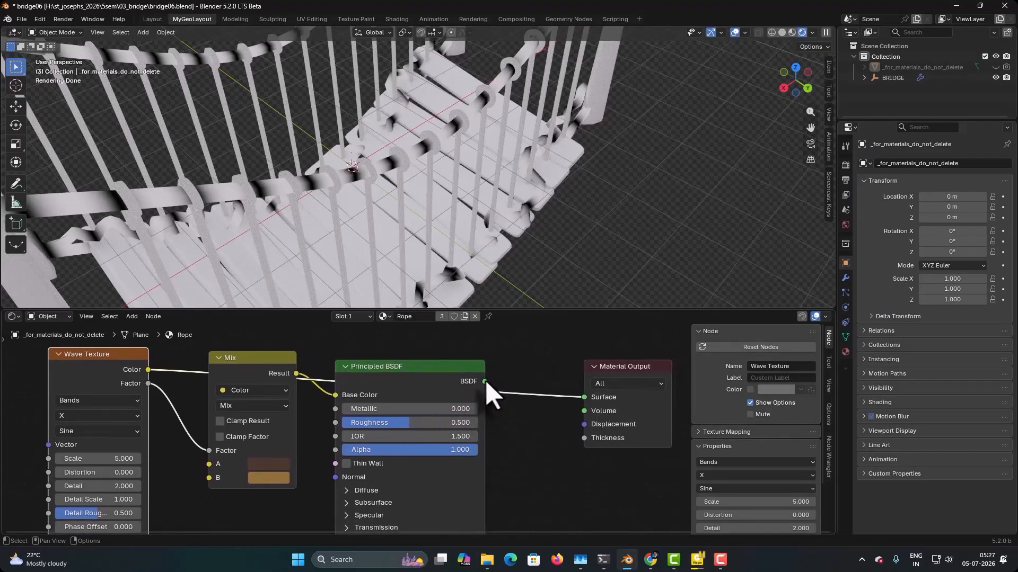
left_click_drag(583, 400, 585, 401)
middle_click_drag(457, 221, 419, 231)
scroll(423, 229, "up", 3)
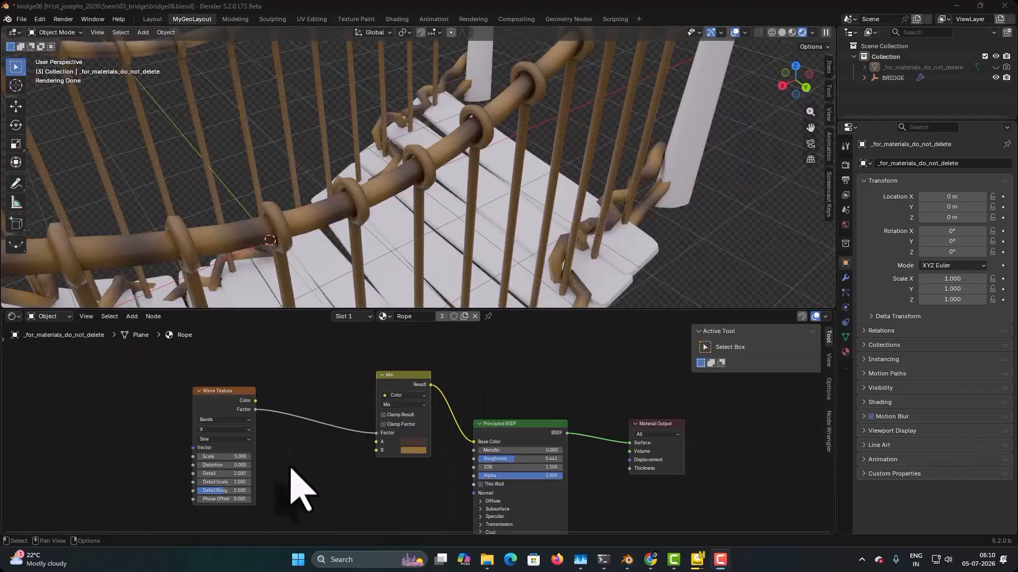
- Set the Wave Texture's Scale to 2 and Distortion to 15
scroll(318, 467, "up", 3)
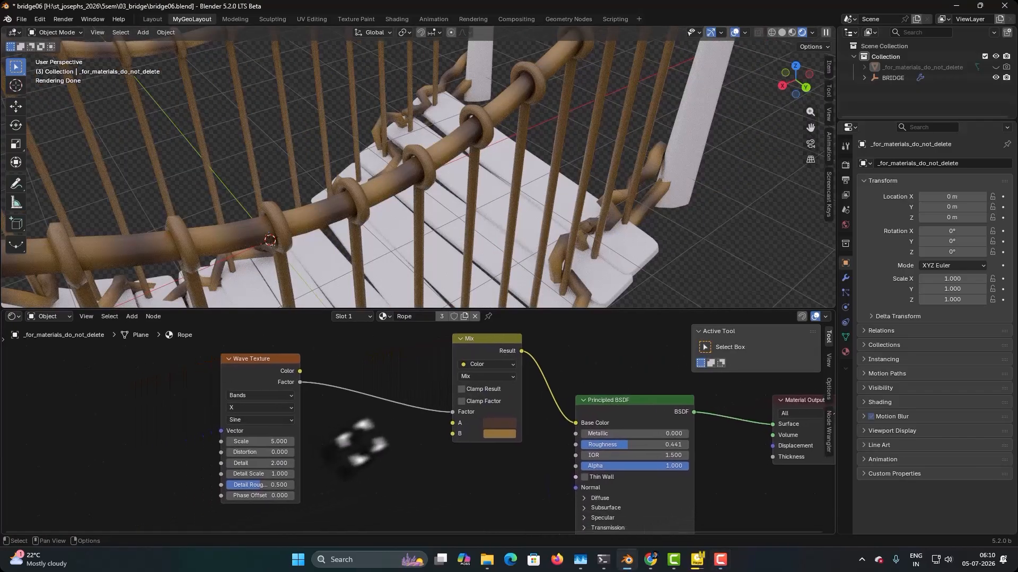
middle_click_drag(391, 439, 436, 461)
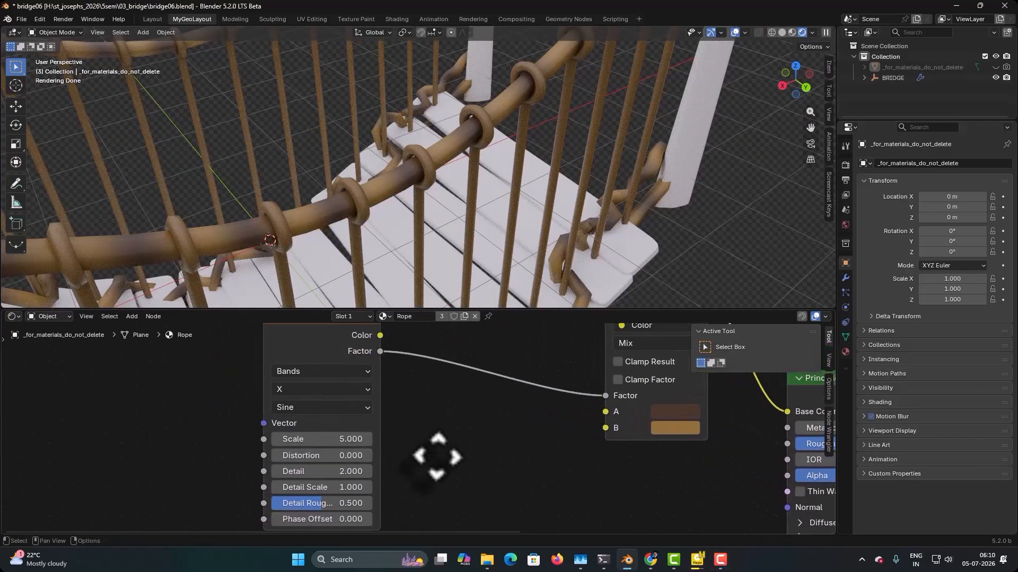
left_click(343, 440)
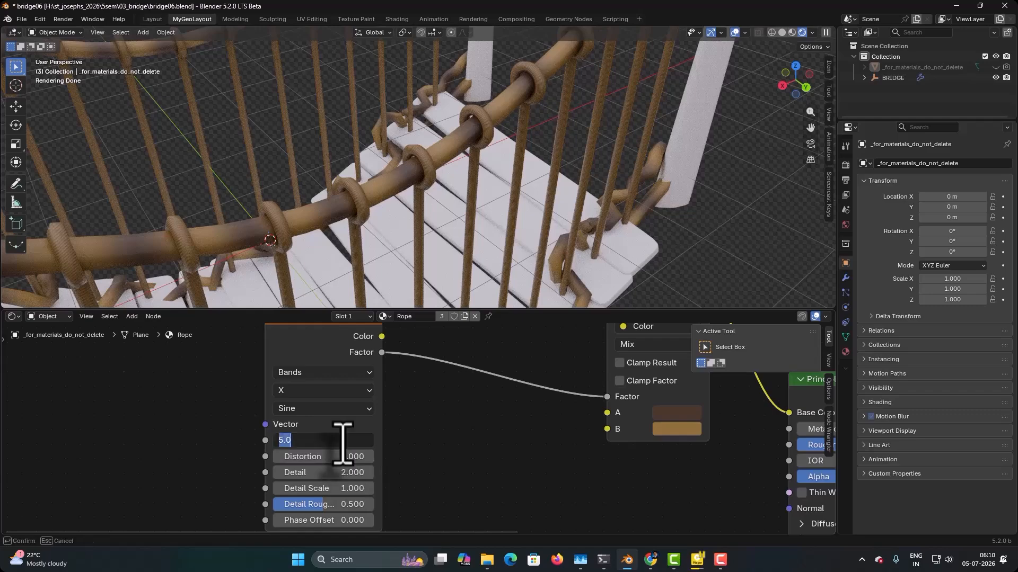
type("2")
key("Return")
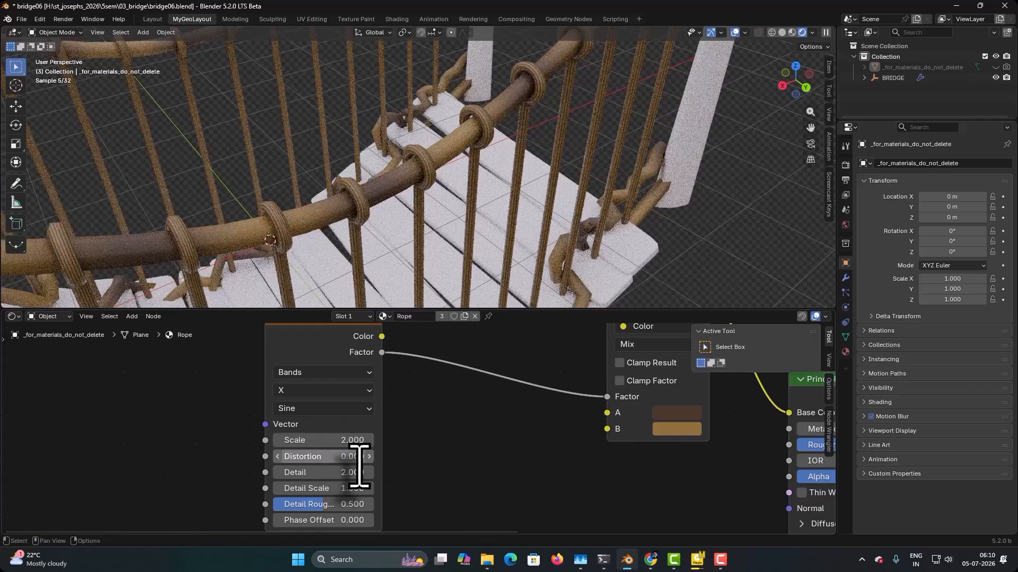
left_click(332, 459)
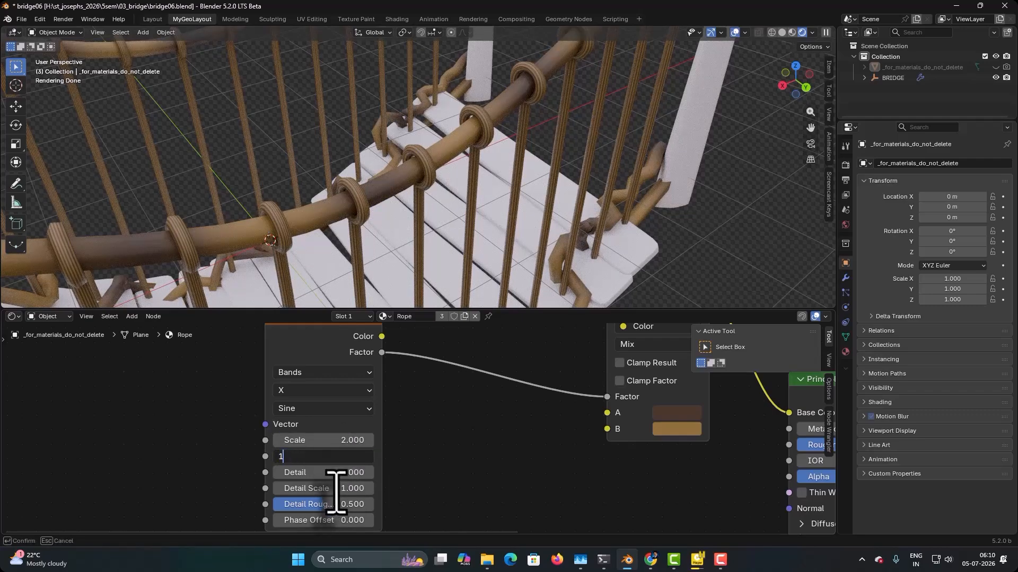
type("15")
key("Return")
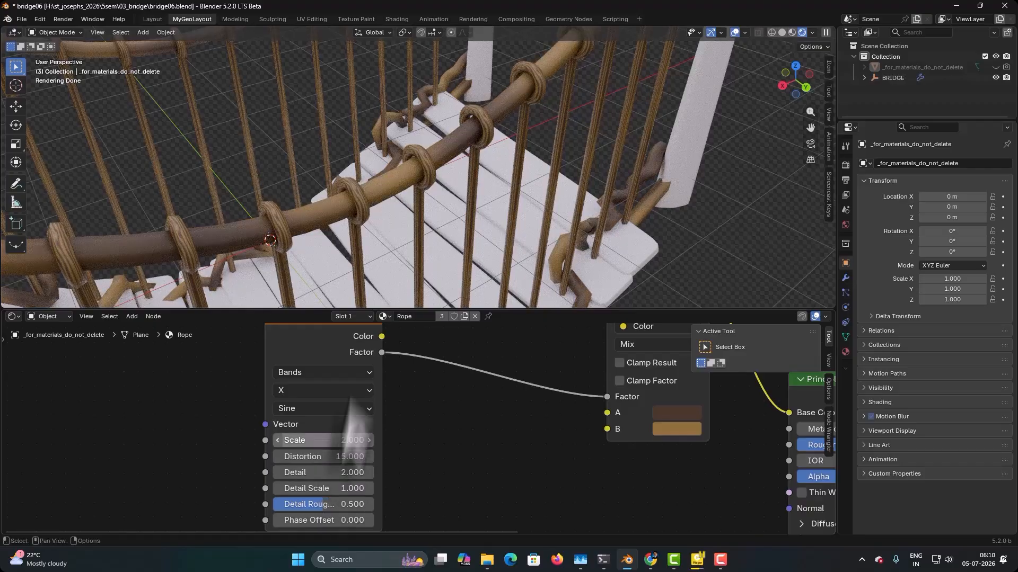
- Set the Principled BSDF's Roughness to 0.500
scroll(399, 238, "up", 2)
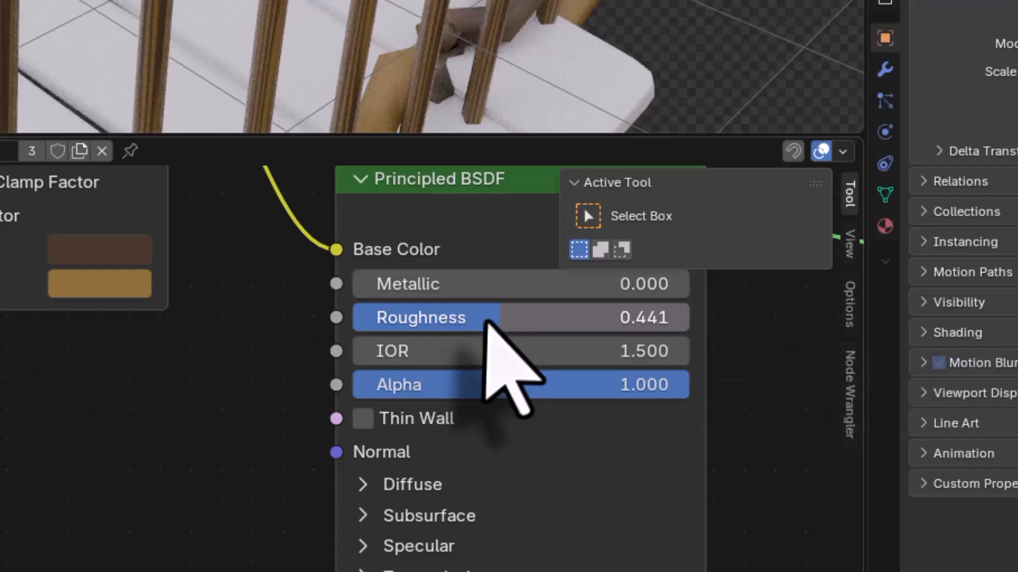
left_click_drag(494, 318, 521, 318)
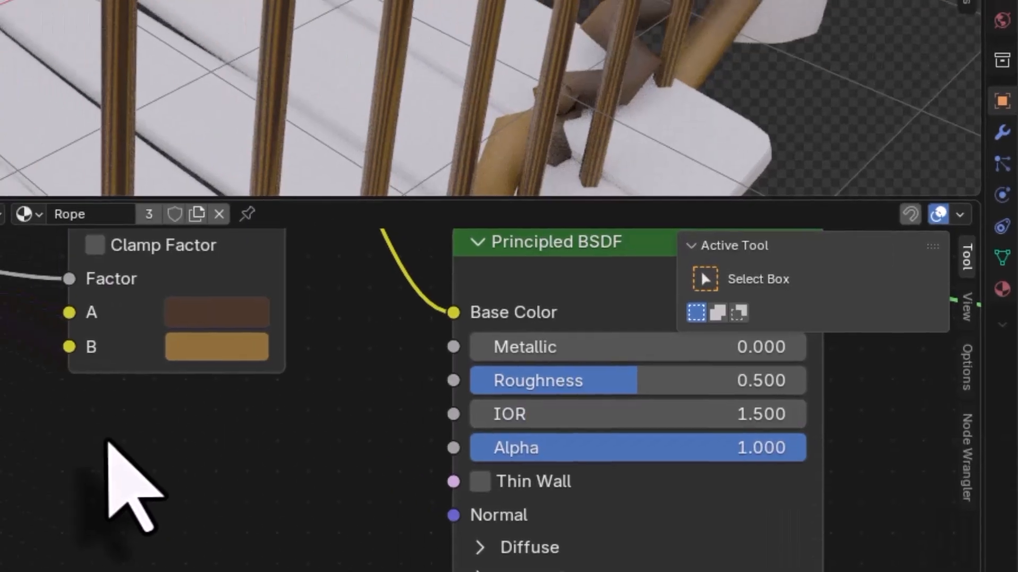
- Add a Noise Texture node below the Mix node and connect its Factor to the Principled BSDF's Roughness
key("shift+a")
left_click(59, 407)
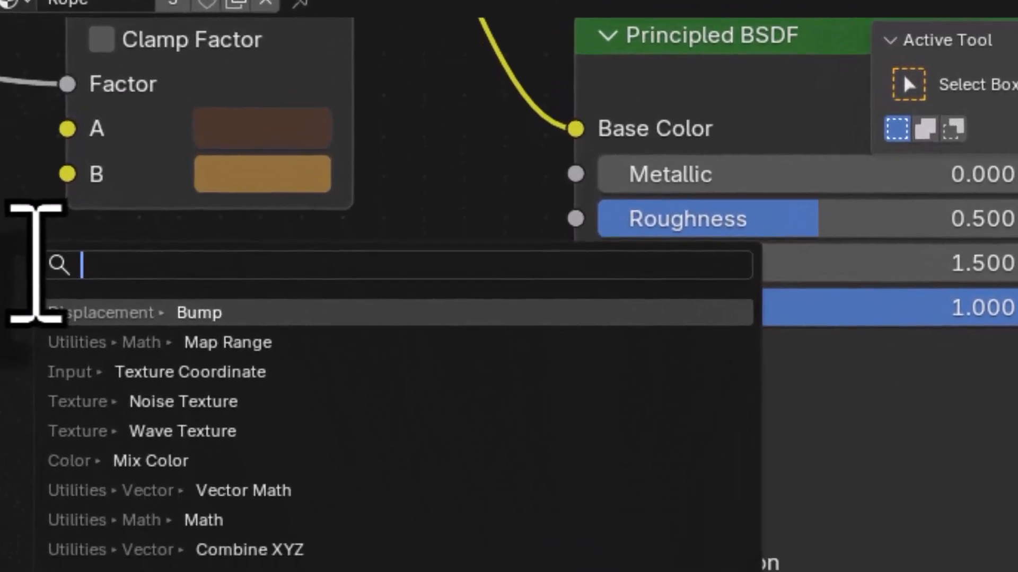
type("noise")
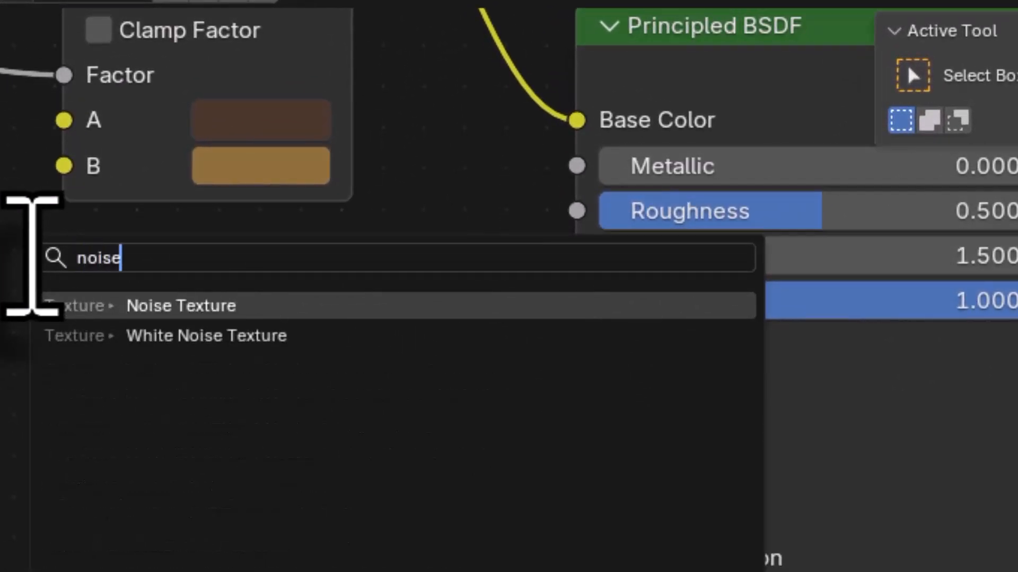
left_click(175, 307)
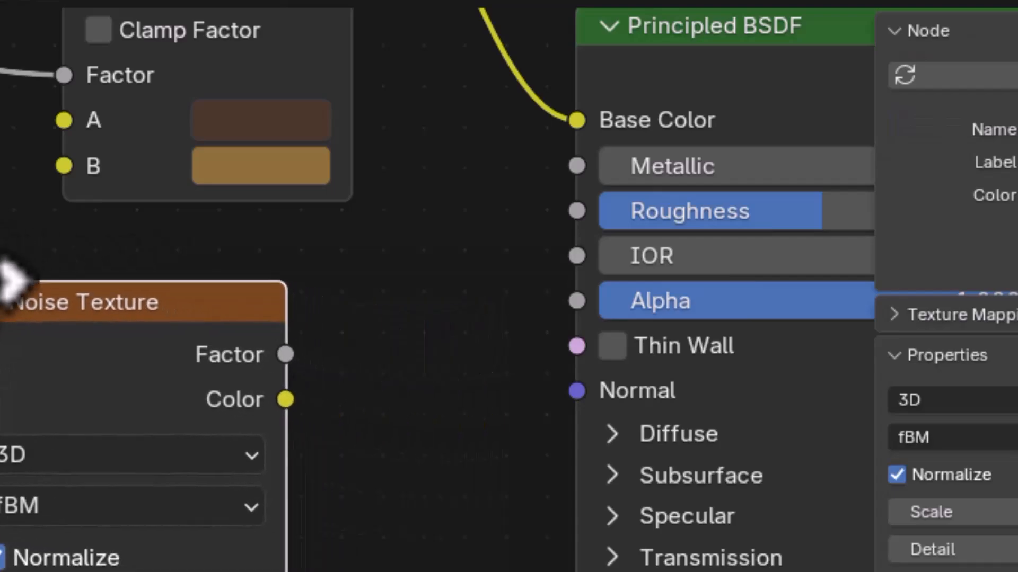
left_click_drag(204, 301, 122, 310)
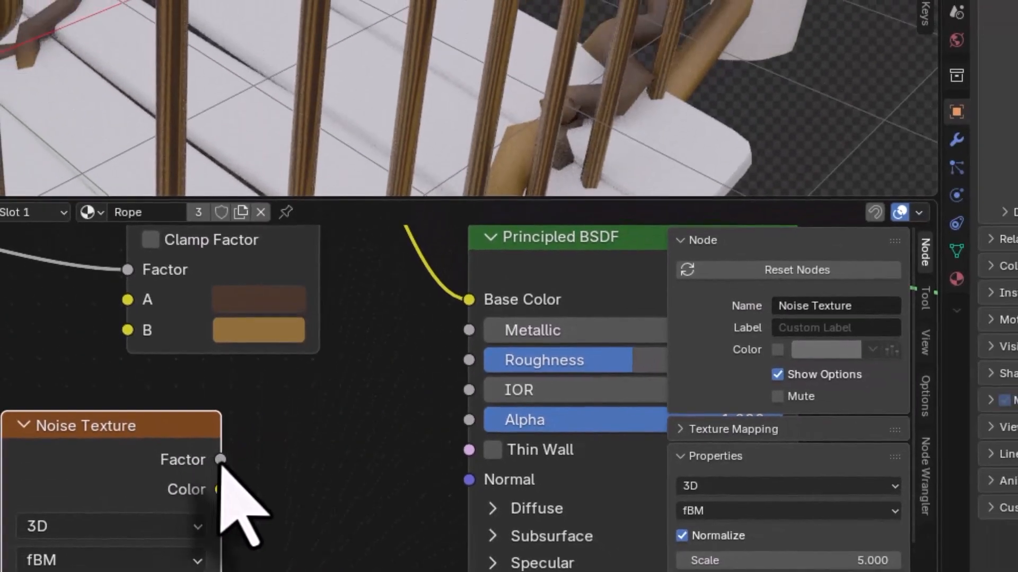
left_click_drag(220, 460, 460, 365)
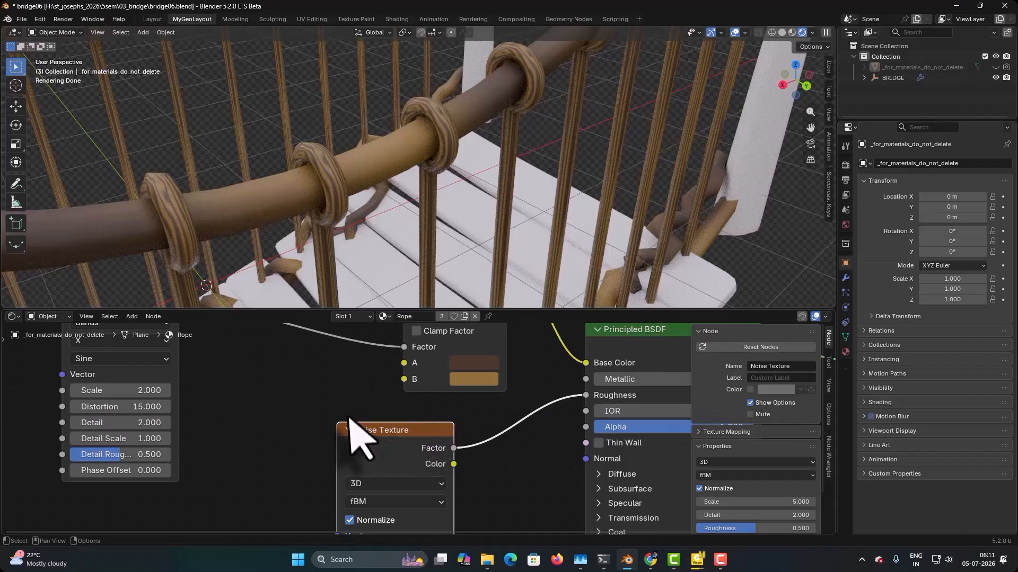
- Add a Texture Coordinate node beside the Noise Texture and connect its Object output to the Noise Texture's Vector
middle_click_drag(352, 442, 393, 410)
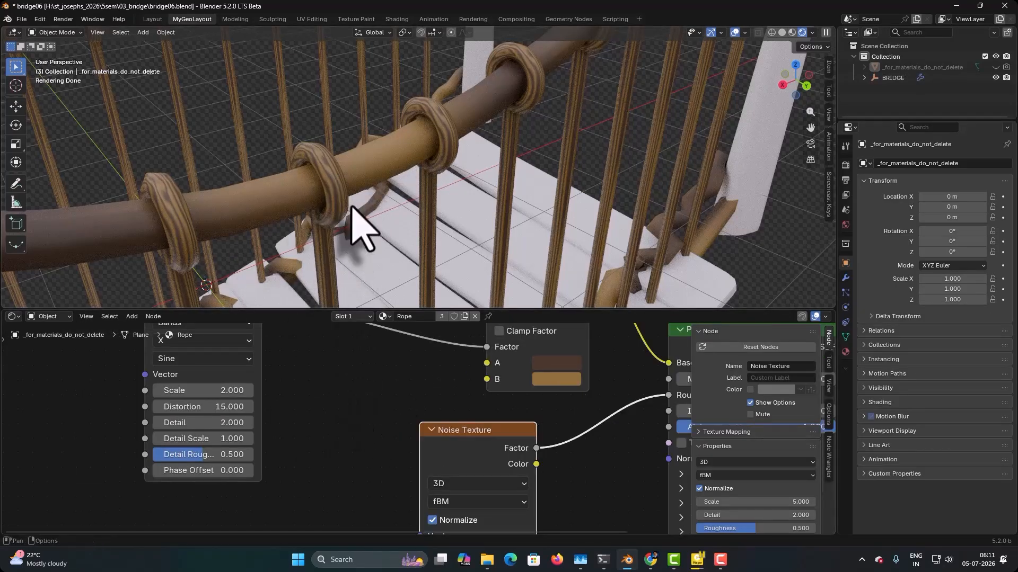
key("shift+a")
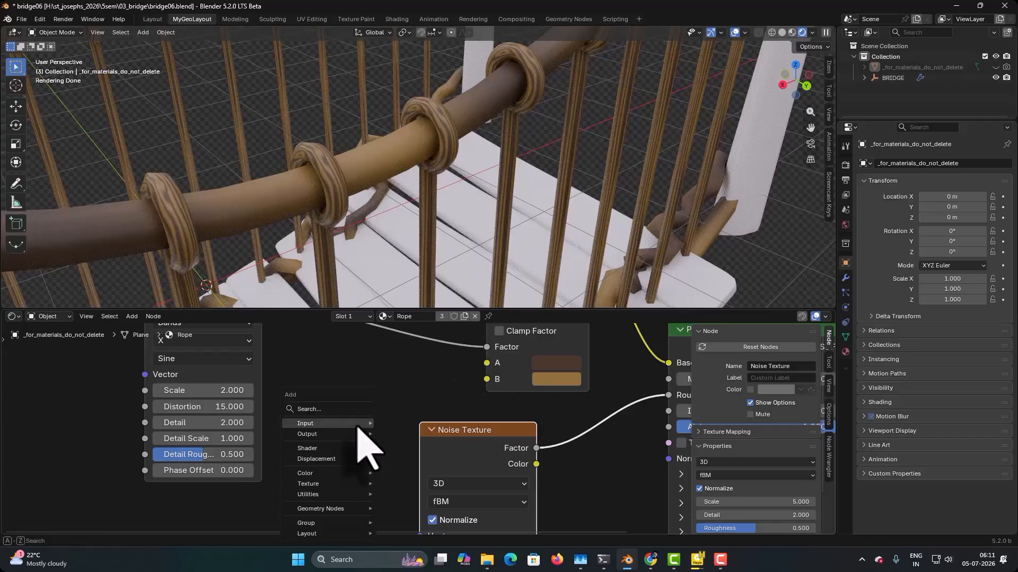
left_click(337, 409)
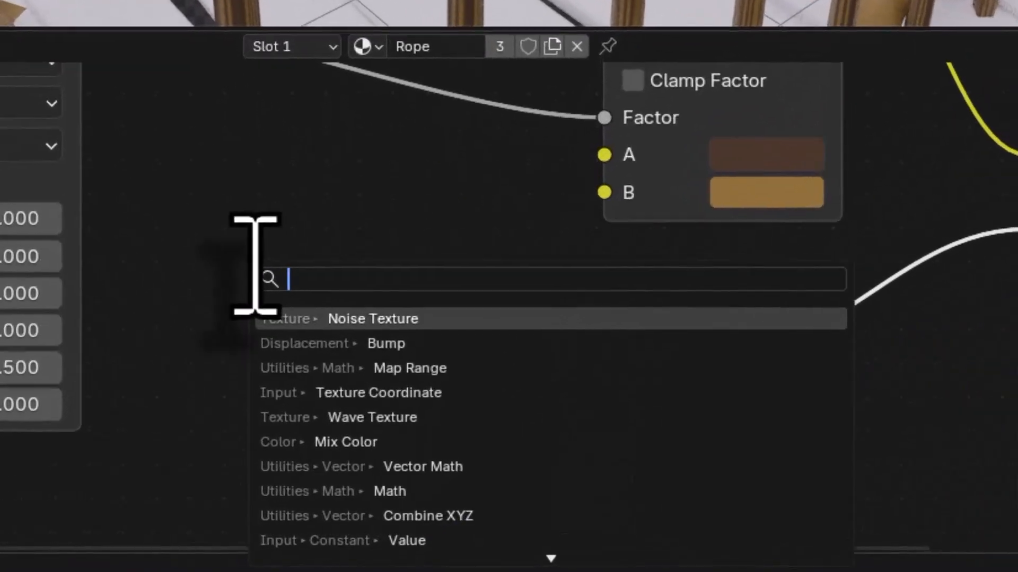
type("tes")
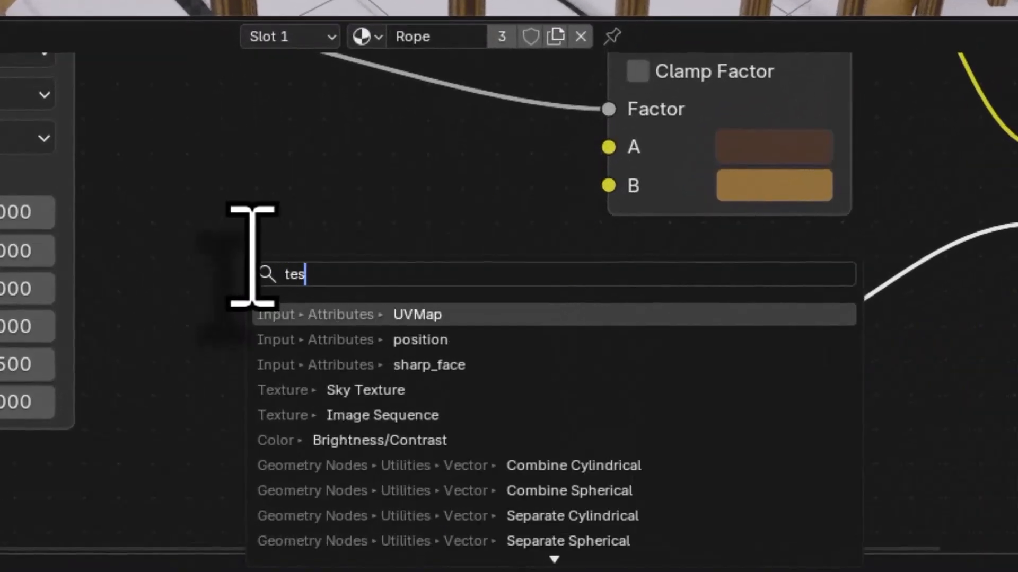
type("tur")
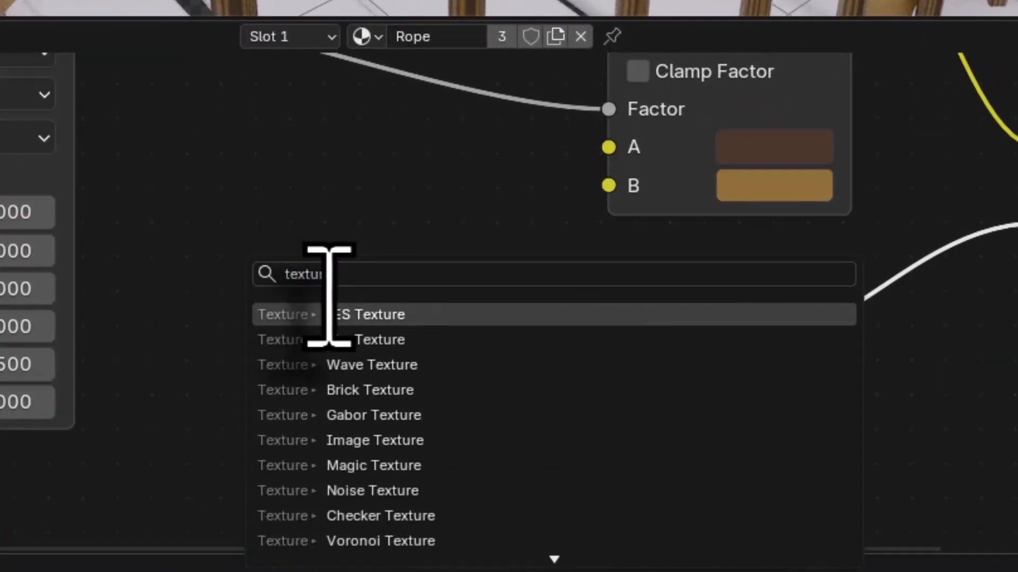
type("e co")
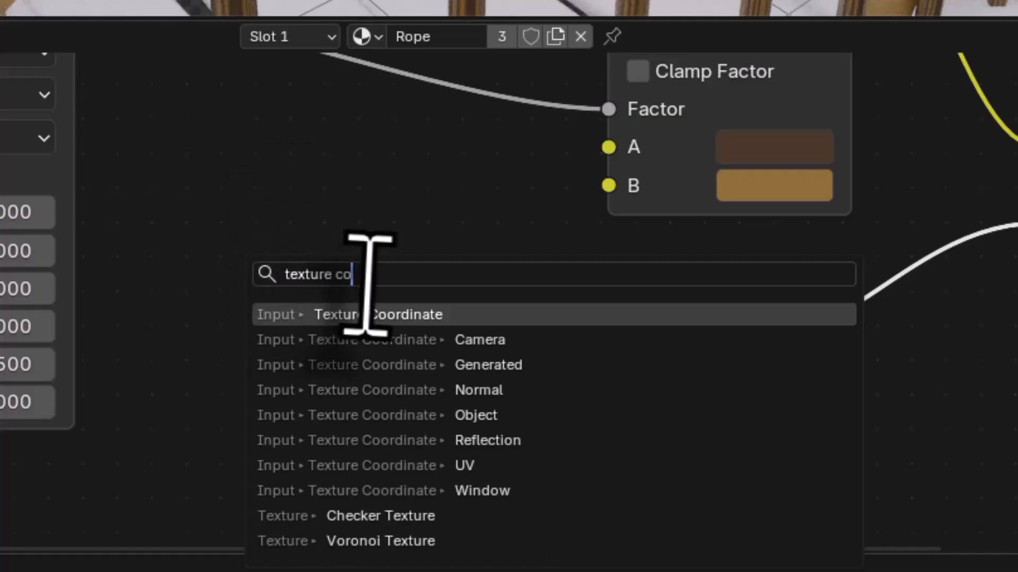
key("Return")
left_click(262, 448)
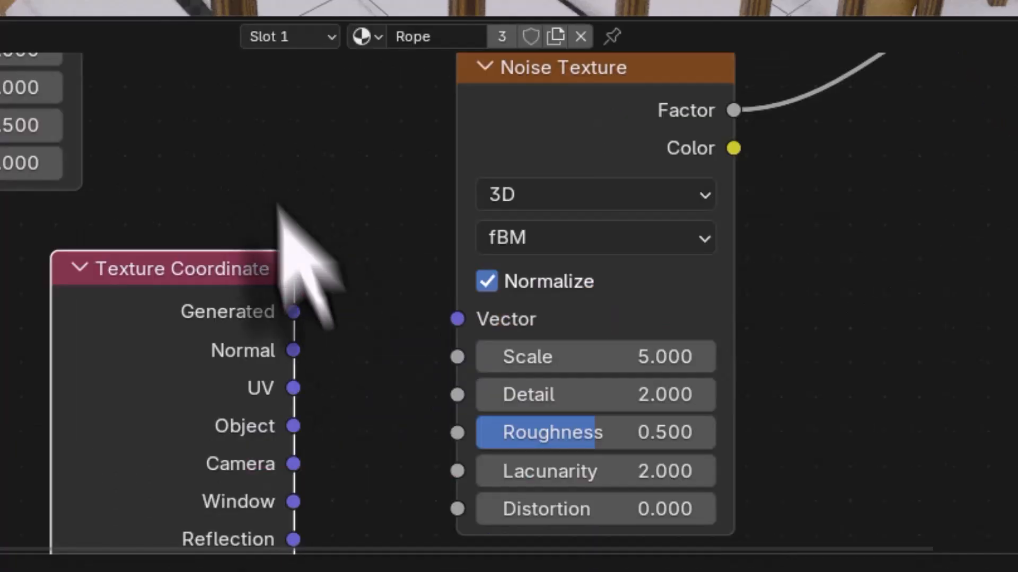
left_click_drag(294, 426, 444, 328)
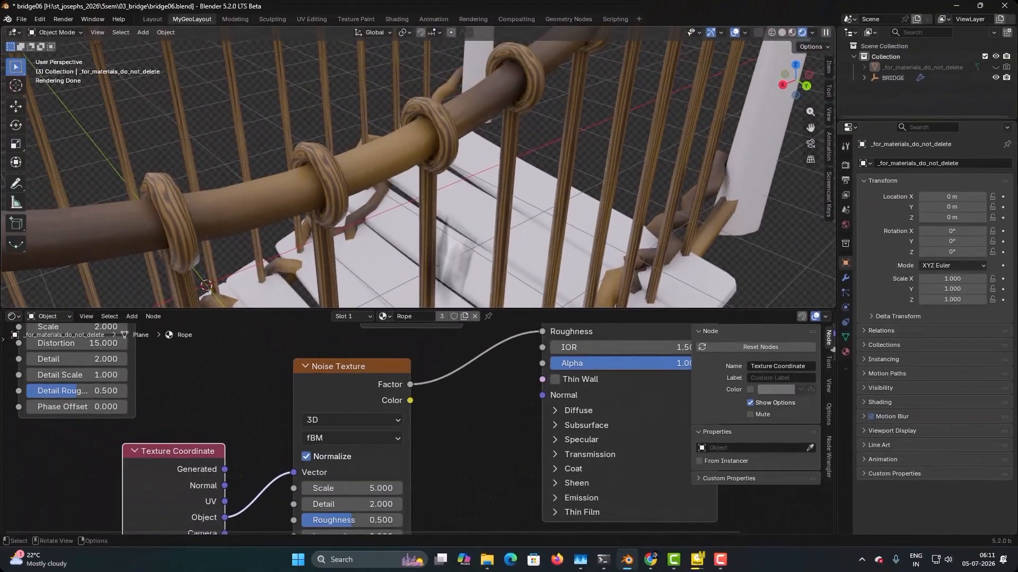
- Arrange the Texture Coordinate and Noise Texture nodes below the Wave Texture and Mix nodes, leaving space before the Principled BSDF
left_click_drag(365, 372, 352, 416)
left_click_drag(183, 450, 110, 454)
left_click_drag(339, 414, 268, 433)
middle_click_drag(412, 443, 416, 463)
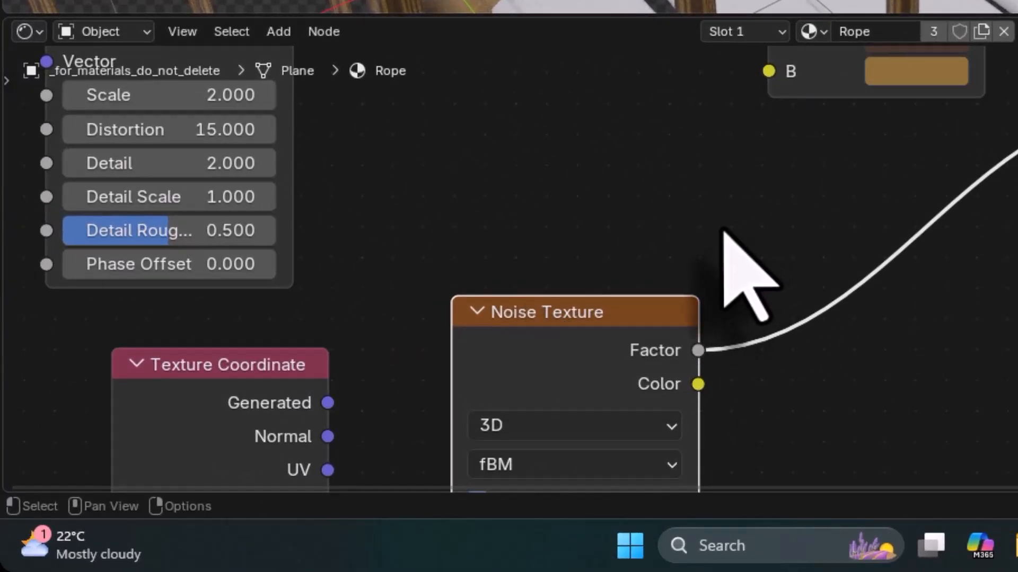
- Preview the Noise Texture directly on the ropes and examine its pattern across the bridge
middle_click_drag(681, 364, 603, 459)
scroll(670, 395, "down", 1)
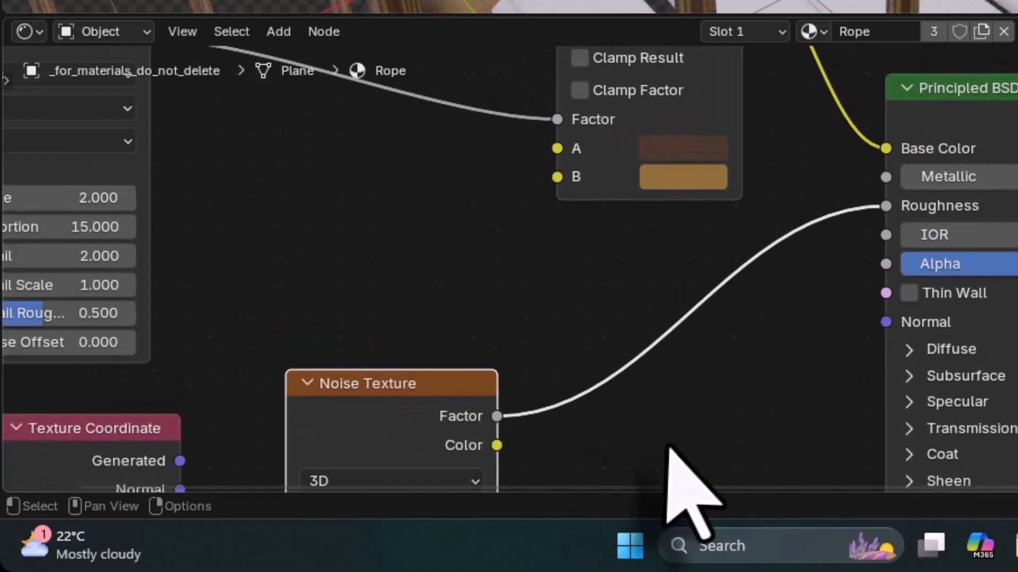
middle_click_drag(670, 395, 610, 437)
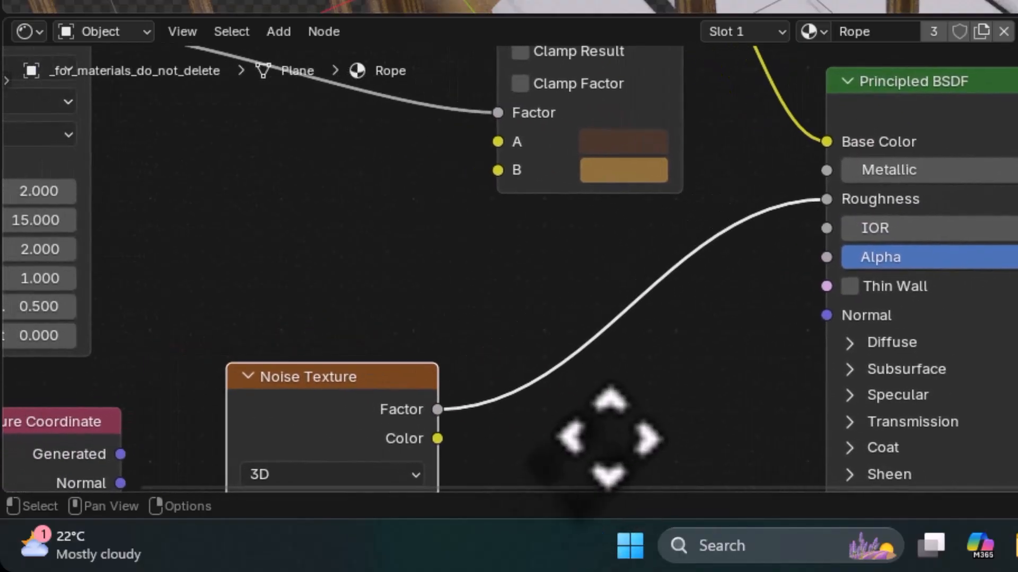
left_click(337, 377, "ctrl+shift")
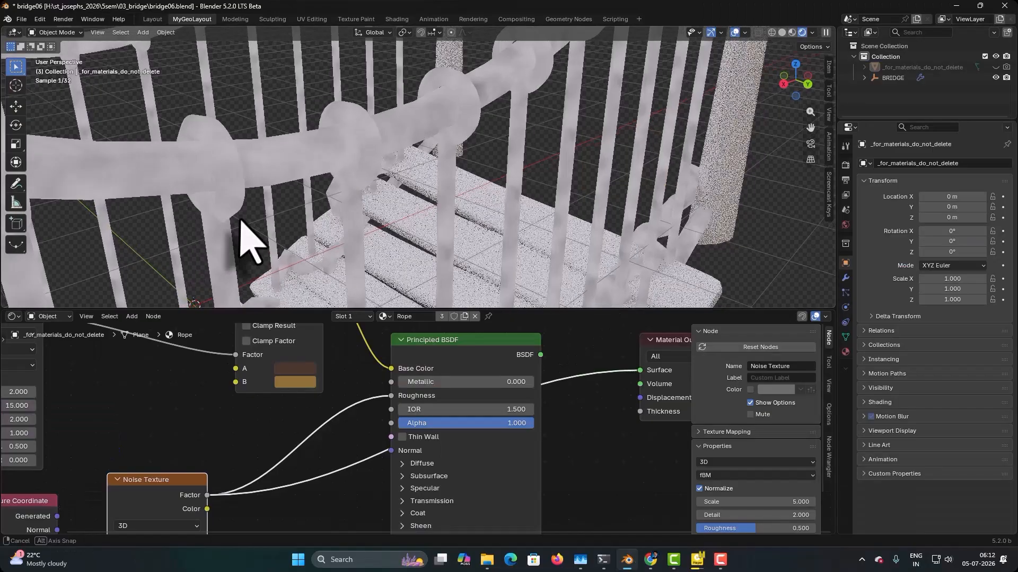
middle_click_drag(235, 220, 224, 223)
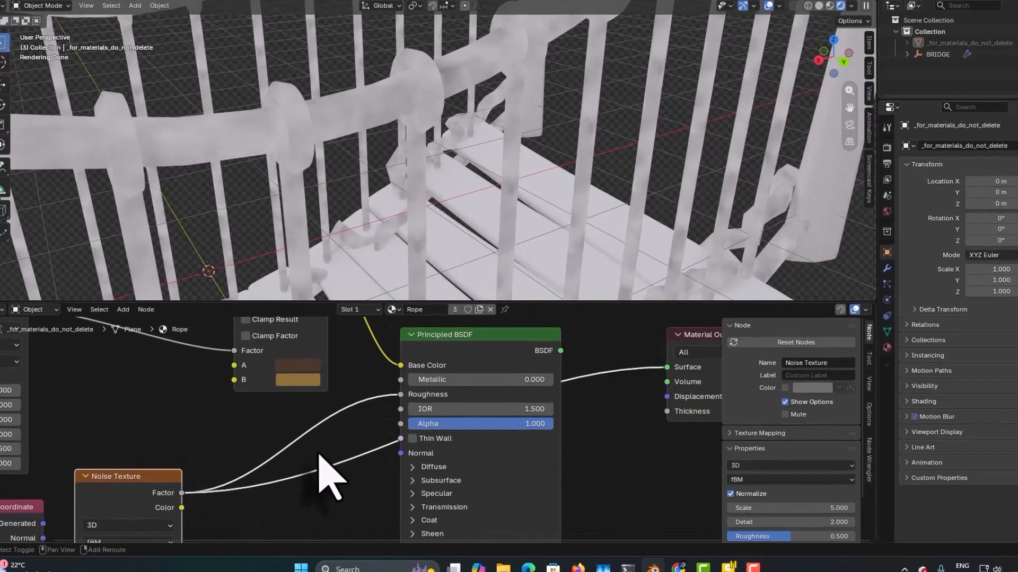
- Add a Map Range node on the link between the Noise Texture's Factor and the Principled BSDF's Roughness
key("shift+a")
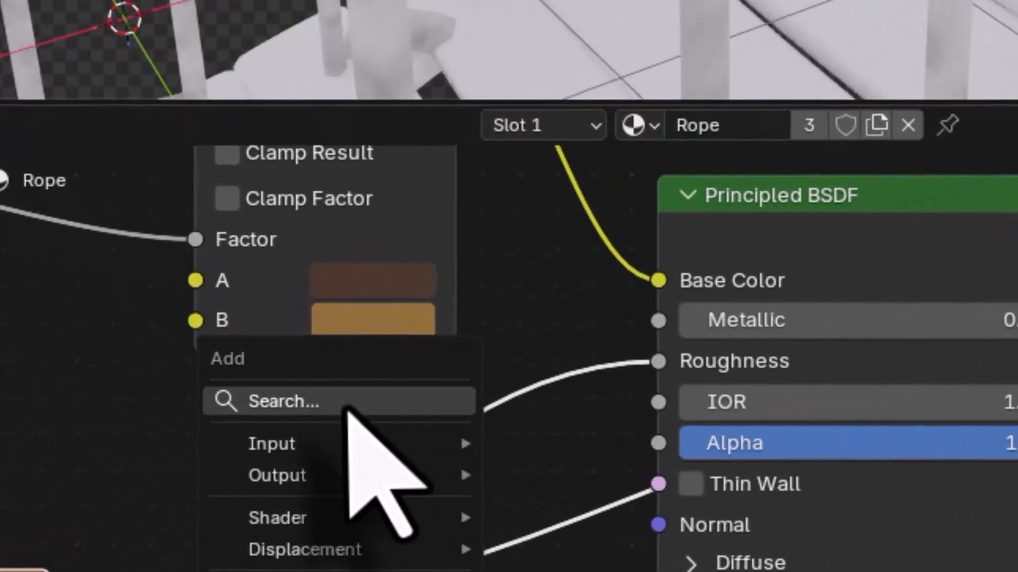
left_click(288, 408)
type("map")
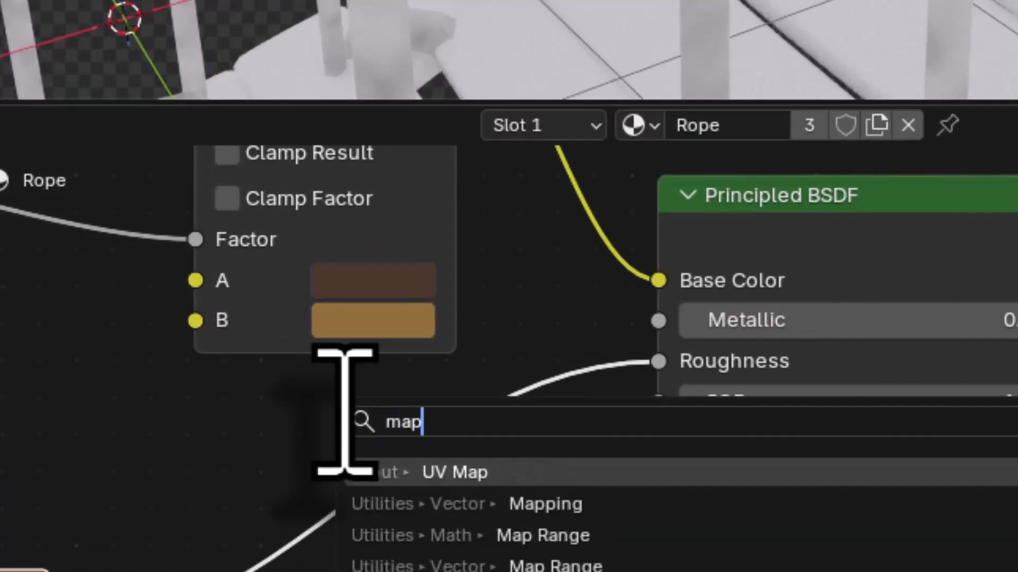
left_click(543, 535)
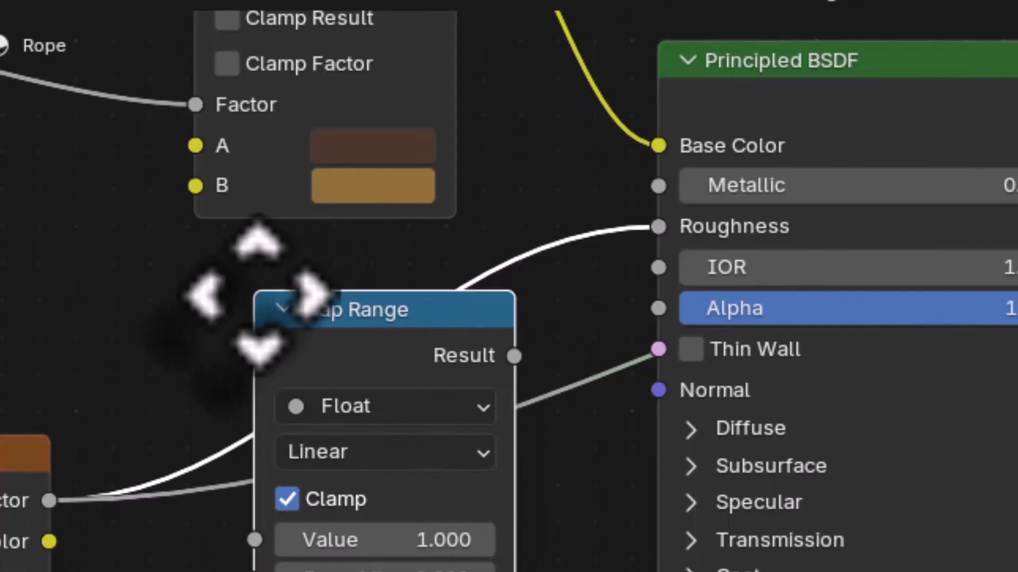
left_click(259, 287)
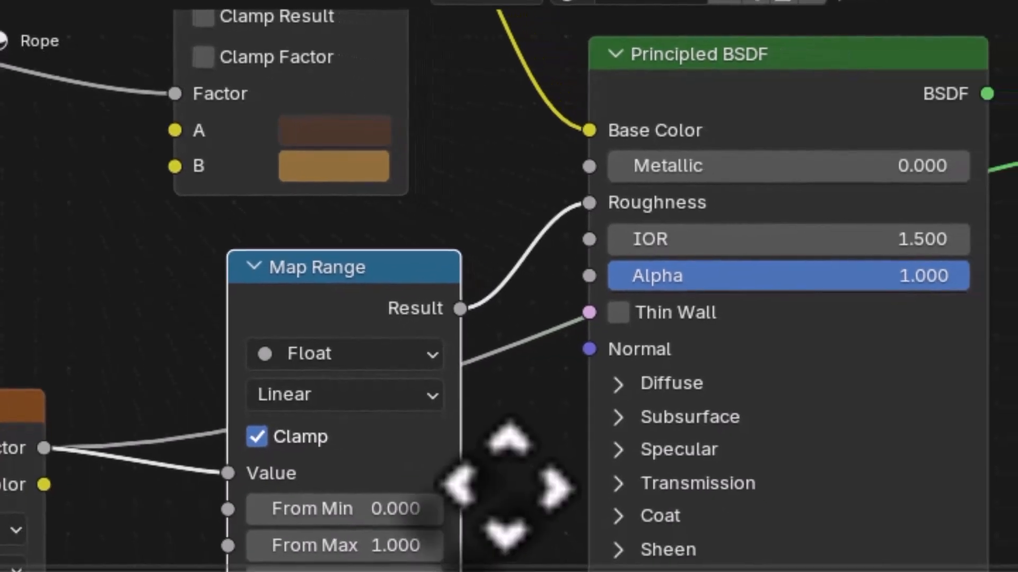
- Set the Map Range's From Min to 0.3 and From Max to 0.6
left_click(414, 542)
type(".")
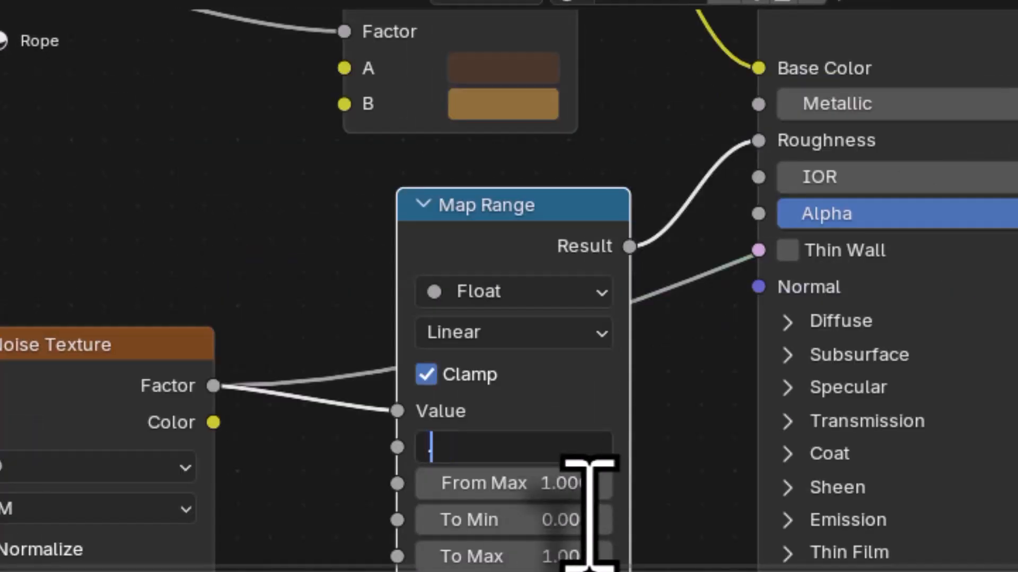
type("3")
key("Return")
left_click(498, 482)
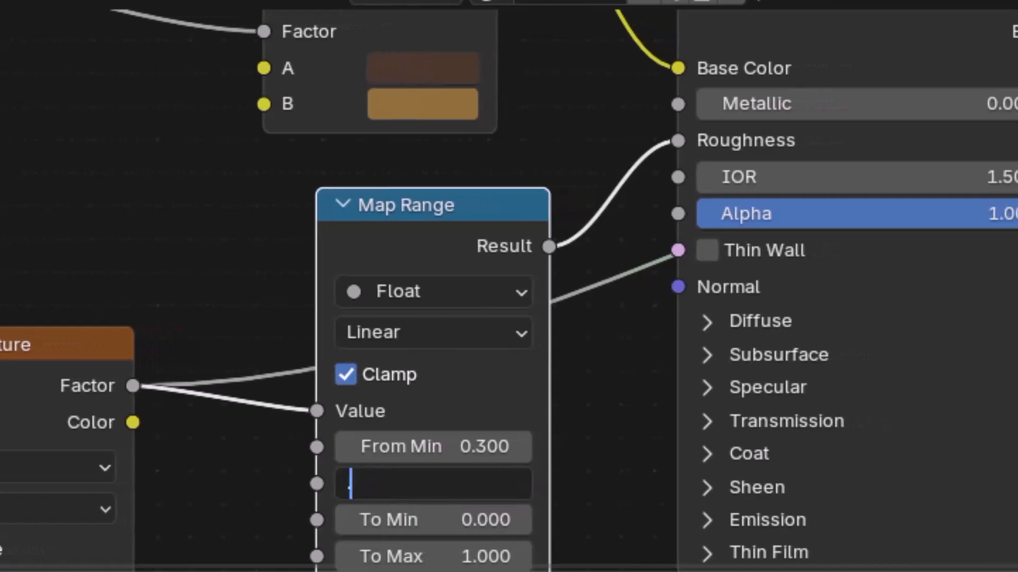
type(".6")
key("Return")
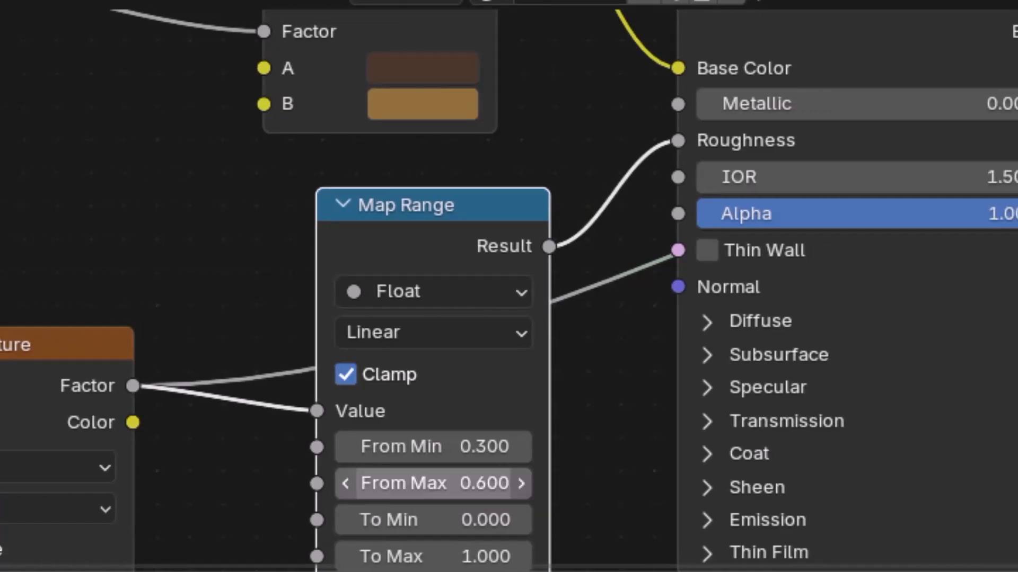
- Set the Map Range's To Min to 0.4 and To Max to 0.6
left_click(464, 519)
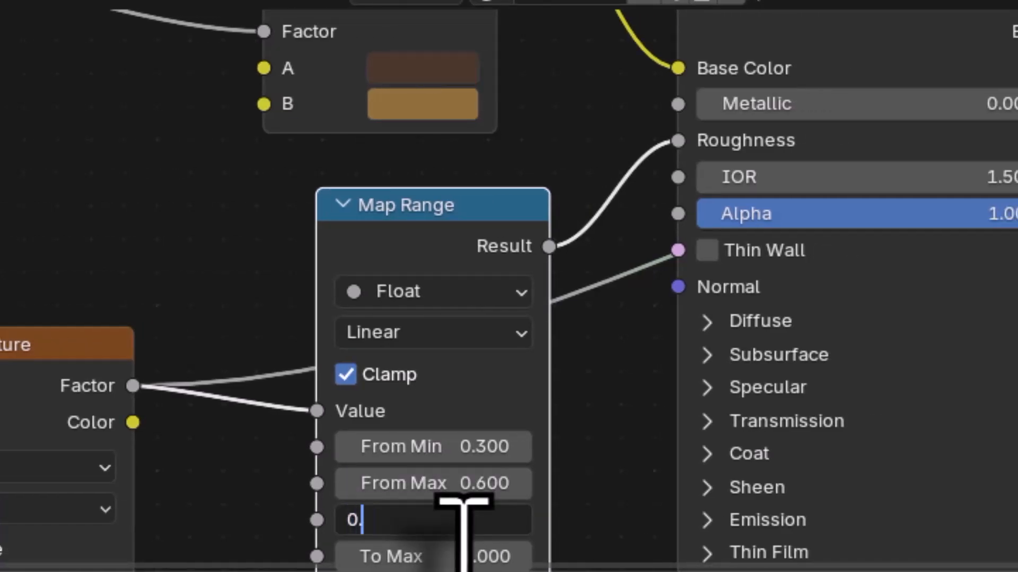
type("0.4")
key("Return")
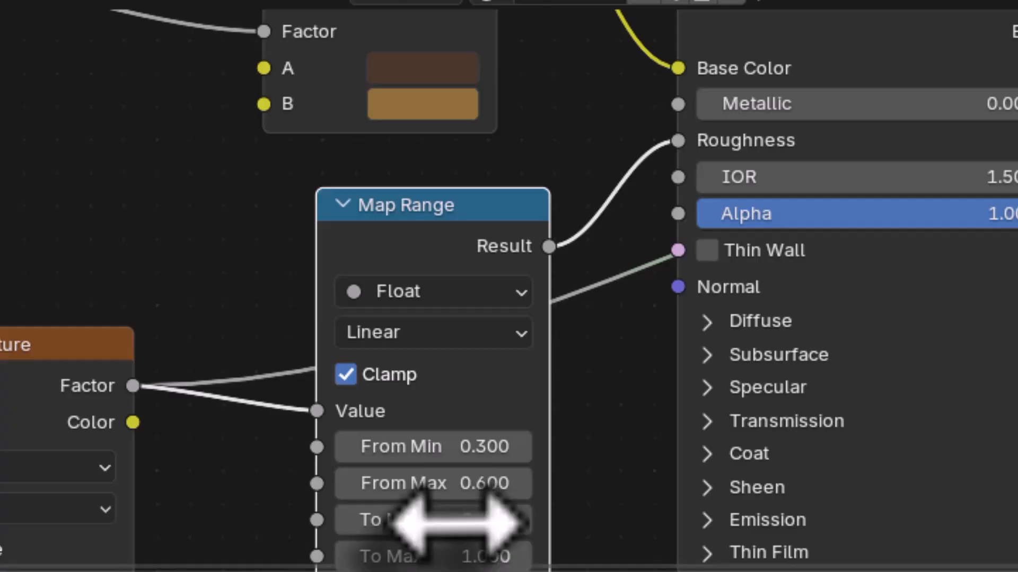
left_click(419, 556)
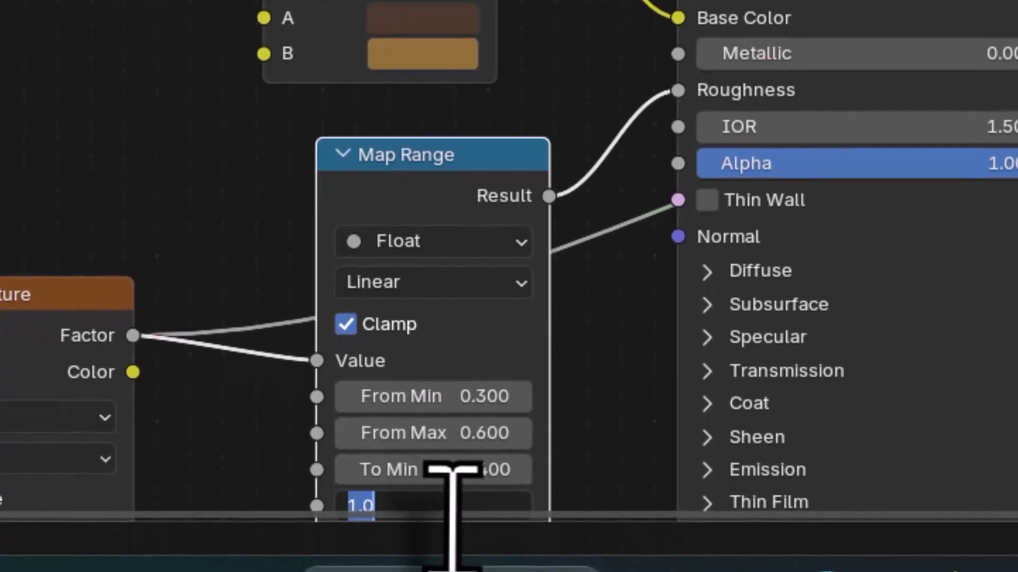
type("0.6")
key("Return")
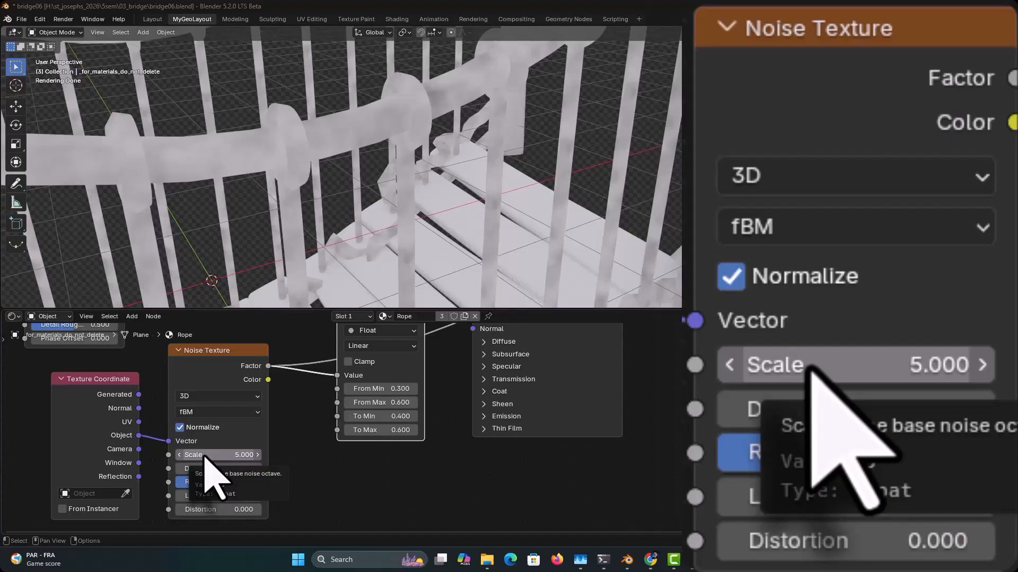
- Set the Noise Texture's Scale to 15, reconnect the Principled BSDF to the Material Output's Surface, and inspect the ropes up close
mouse_move(204, 457)
left_mouse_down()
mouse_move(508, 456)
mouse_move(205, 465)
left_mouse_up()
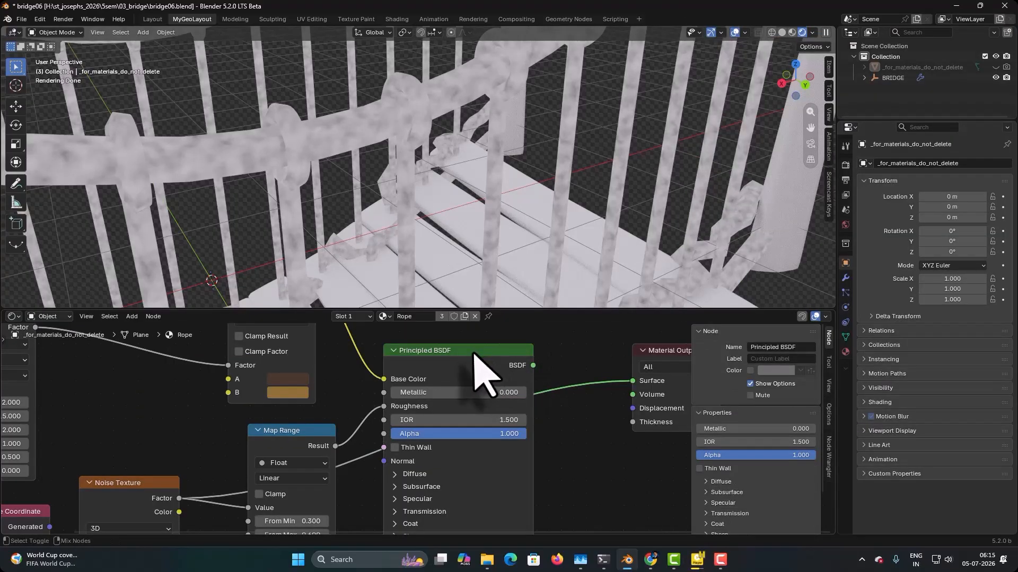
left_click(474, 354, "ctrl+shift")
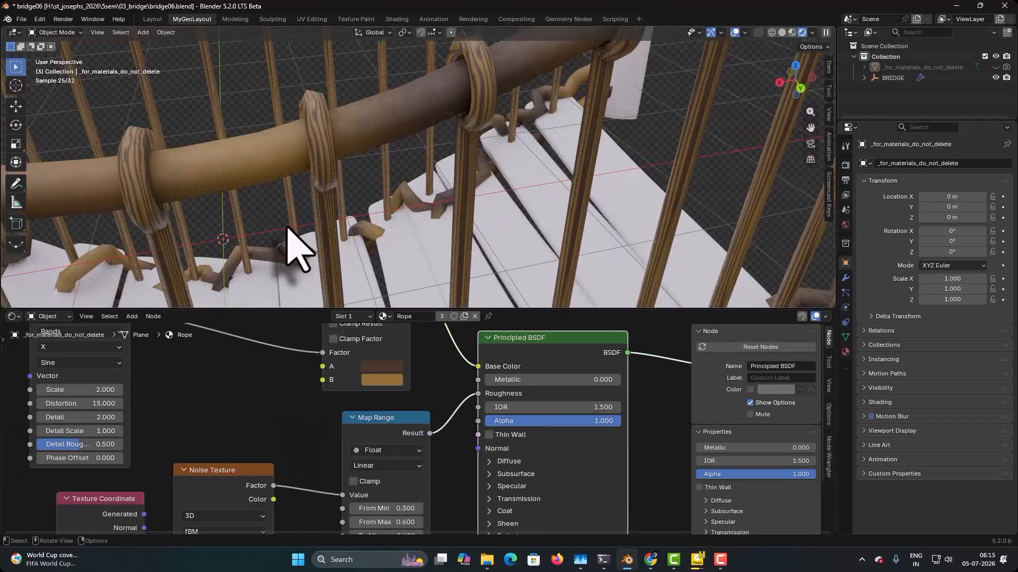
middle_click_drag(290, 221, 316, 222)
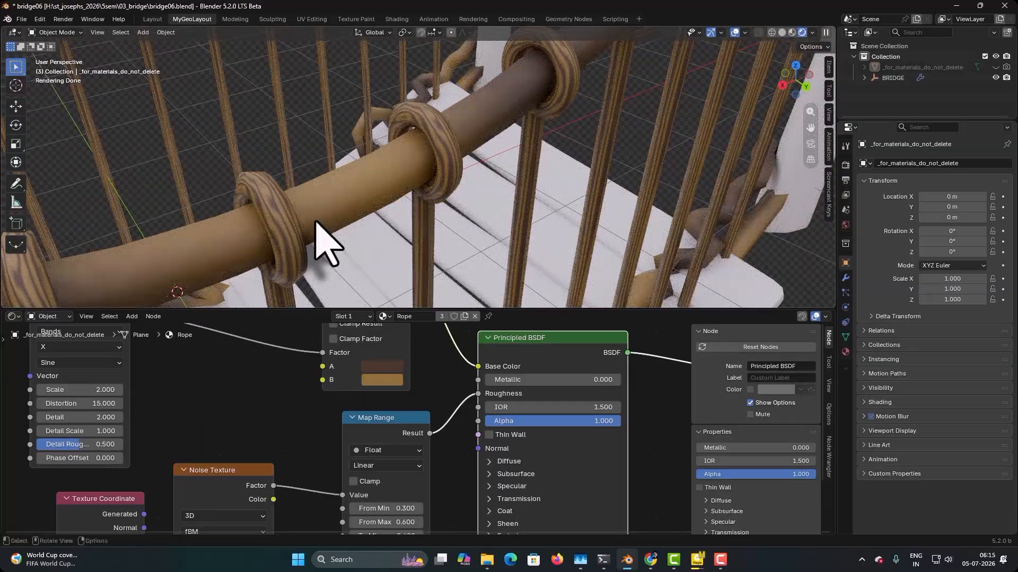
scroll(316, 221, "up", 2)
scroll(315, 222, "up", 2)
scroll(316, 222, "down", 3)
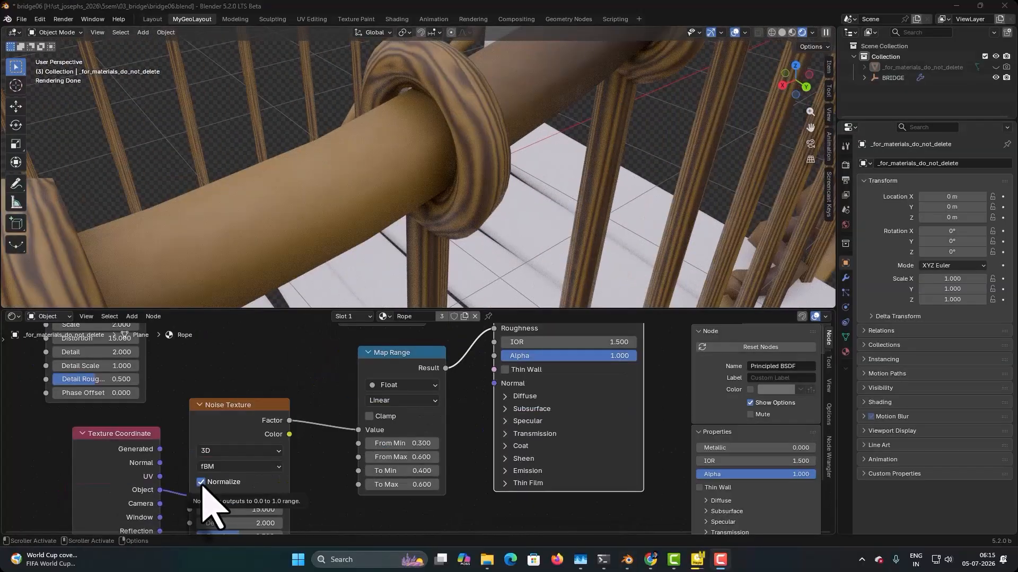
- Turn off Normalize on the Noise Texture and move the Texture Coordinate, Noise Texture and Map Range nodes further down together
left_click(201, 481)
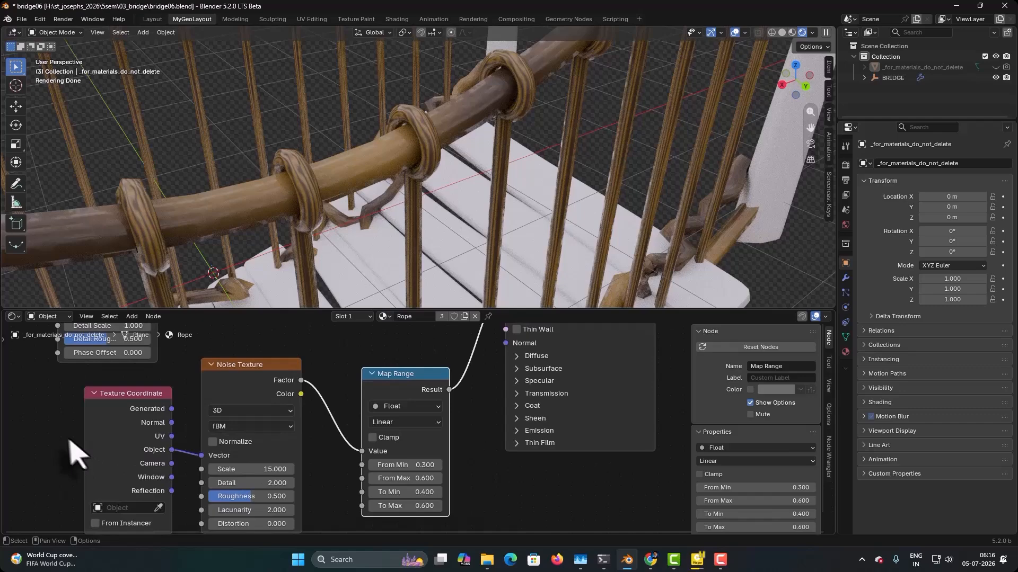
left_click_drag(74, 453, 485, 506)
left_click_drag(407, 376, 411, 462)
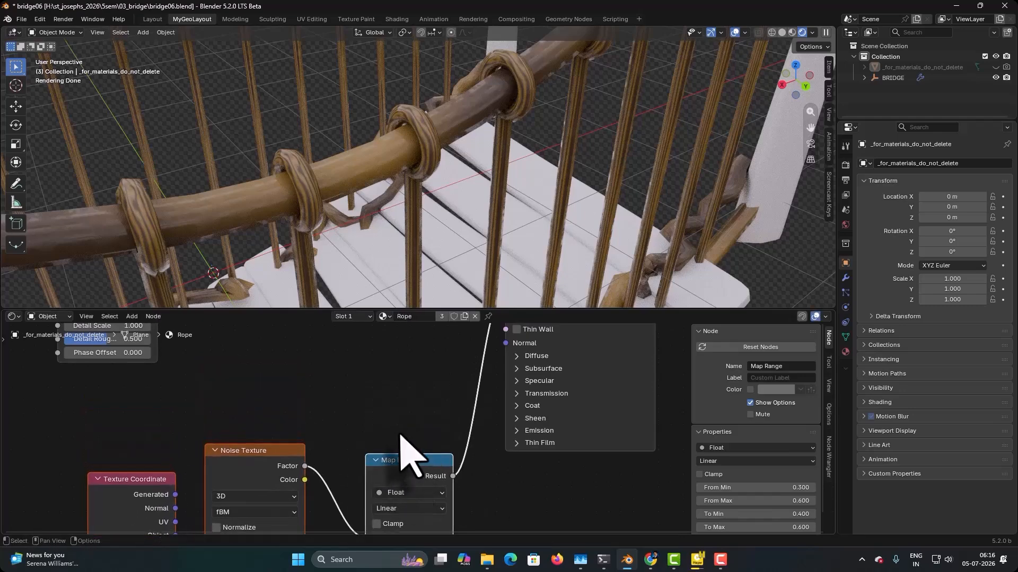
- Temporarily mute the Texture Coordinate, Noise Texture and Map Range nodes to compare the ropes up close with and without them
middle_click_drag(399, 435, 392, 338)
left_click(58, 424)
left_click_drag(59, 424, 502, 454)
key("m")
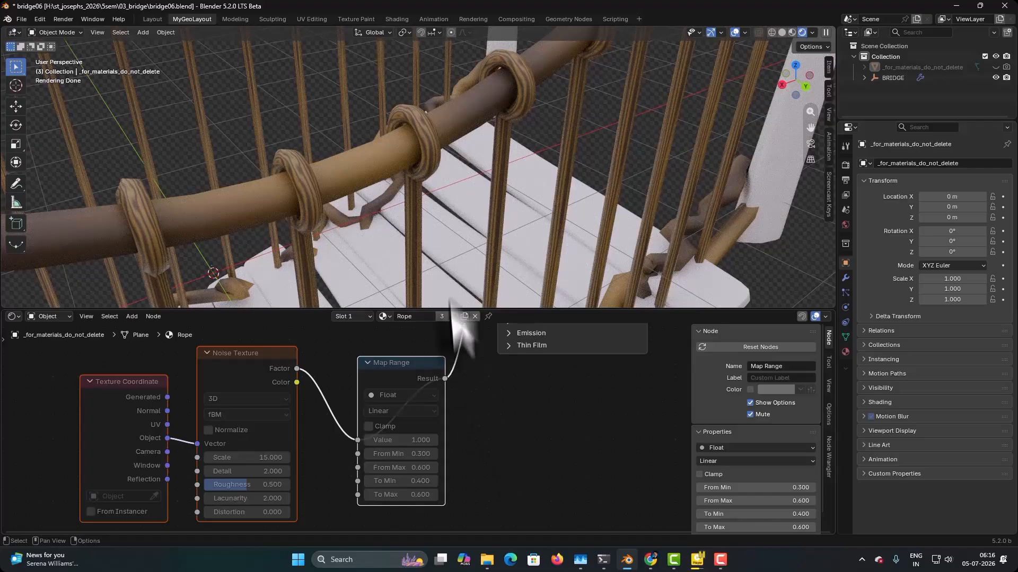
scroll(329, 177, "up", 3)
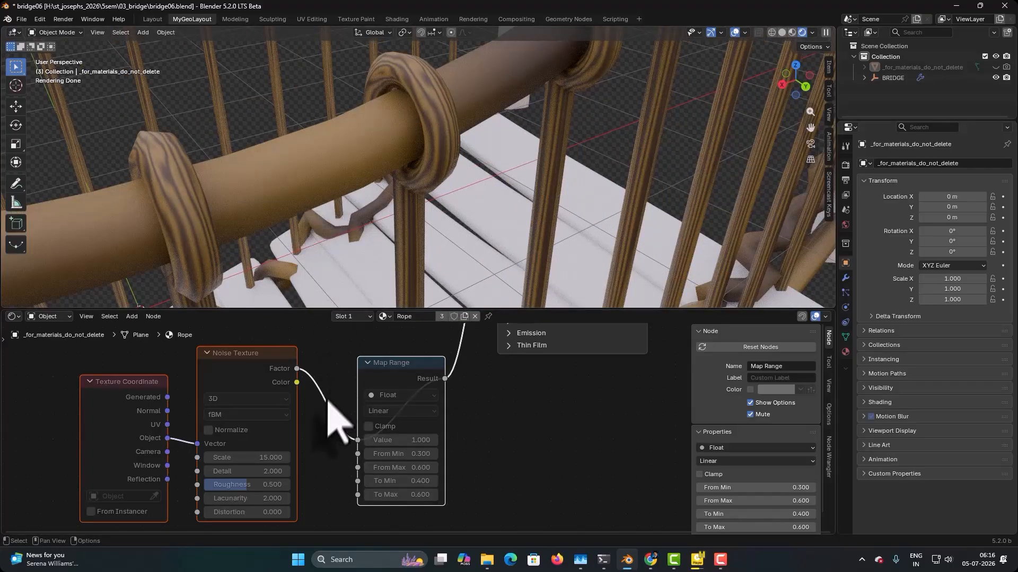
key("m")
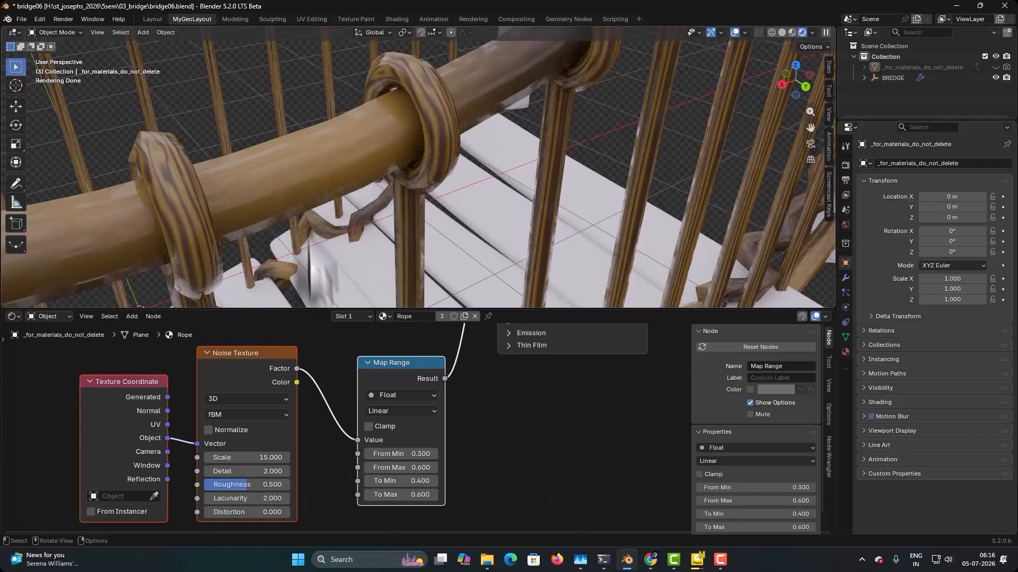
- Connect the Wave Texture's Factor output directly to the Principled BSDF's Normal input
scroll(303, 335, "down", 2)
middle_click_drag(286, 329, 323, 469)
scroll(319, 437, "down", 2)
middle_click_drag(606, 380, 425, 379)
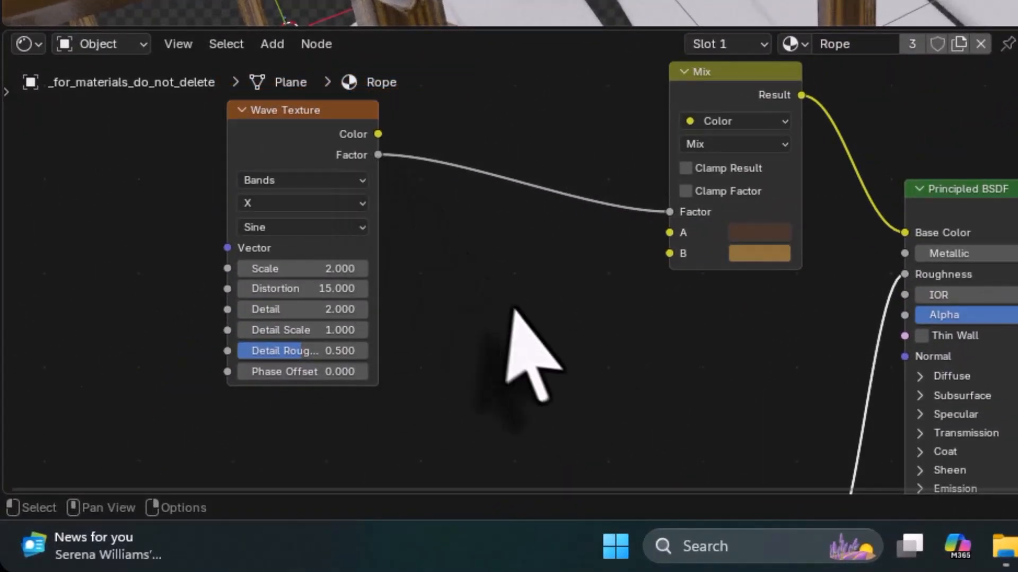
middle_click_drag(511, 306, 484, 272)
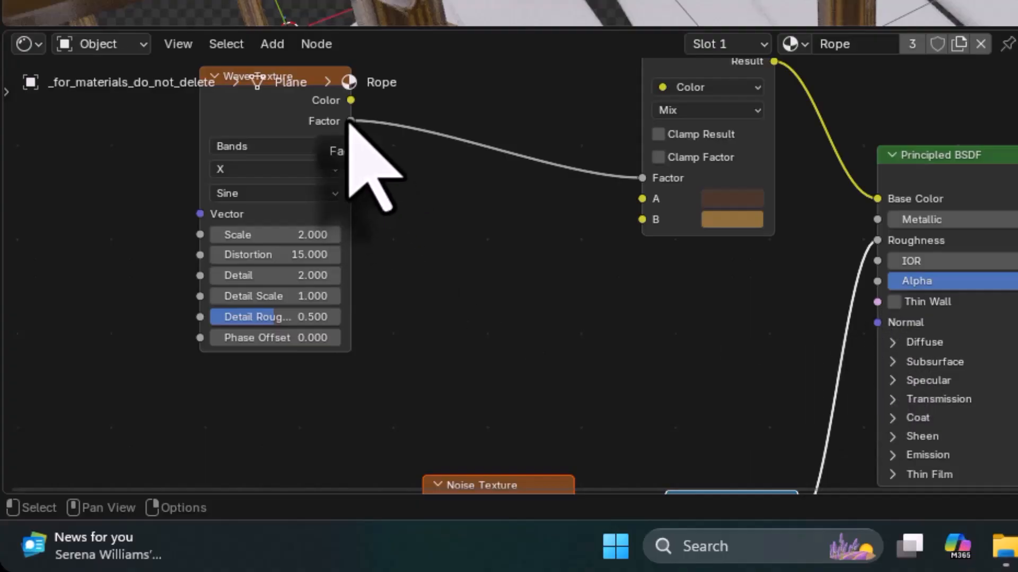
left_click_drag(350, 121, 874, 325)
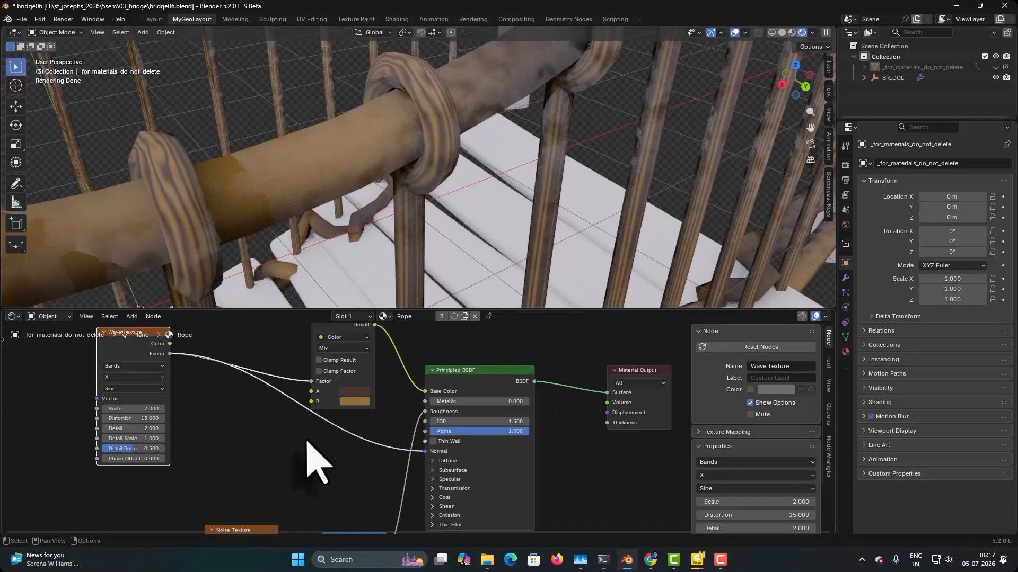
- Insert a Bump node between the Wave Texture and the Principled BSDF's Normal, with the wave's Factor feeding the Bump's Height
middle_click_drag(306, 439, 305, 458)
scroll(314, 416, "up", 3)
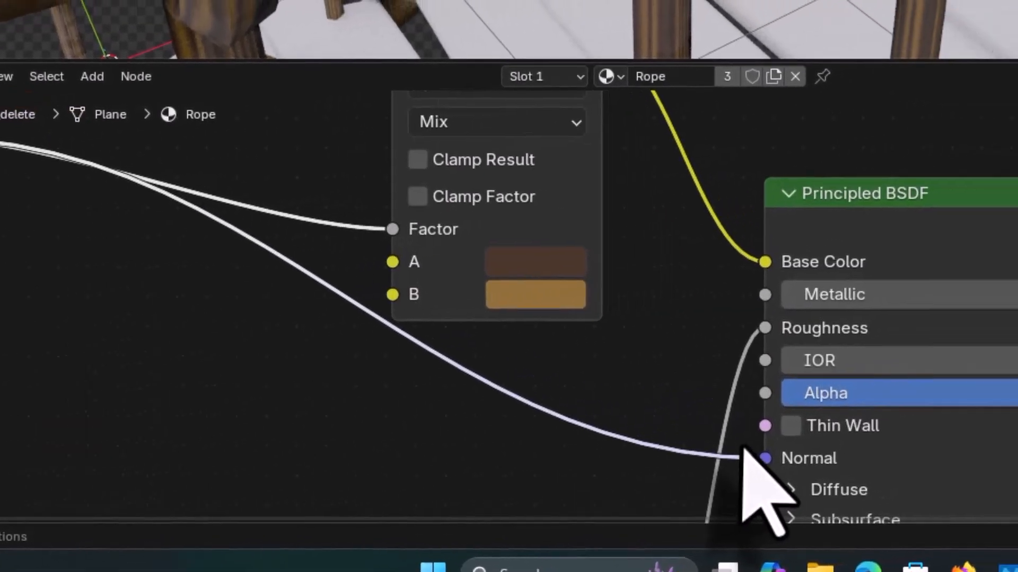
middle_click_drag(669, 410, 592, 292)
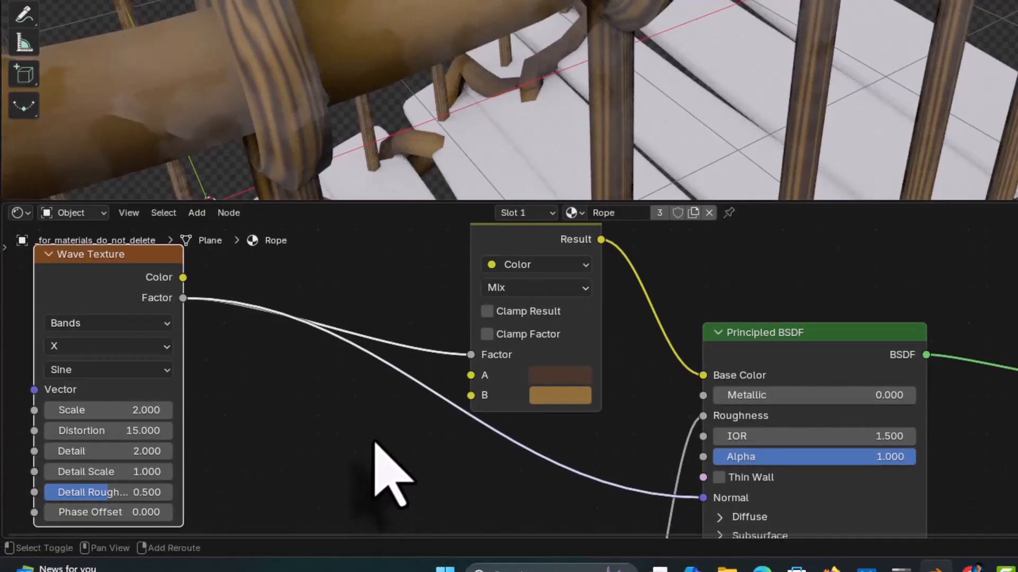
key("shift+a")
left_click(337, 351)
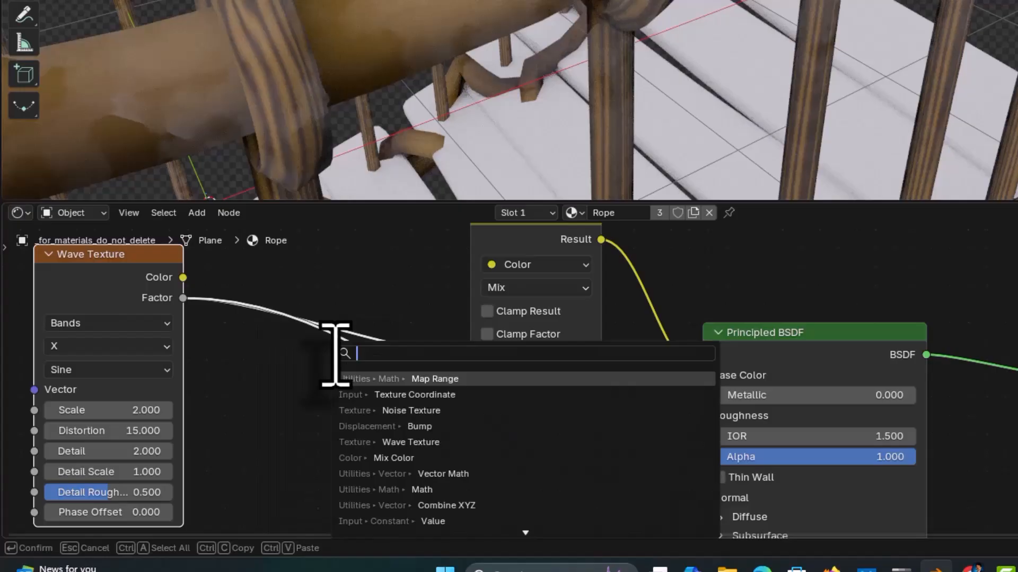
type("bu")
key("Return")
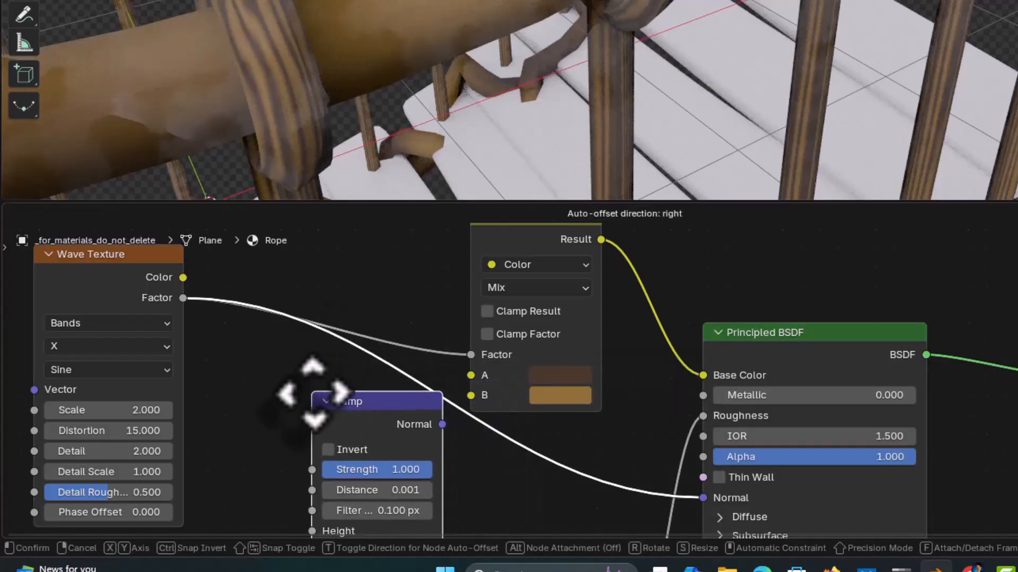
left_click(310, 397)
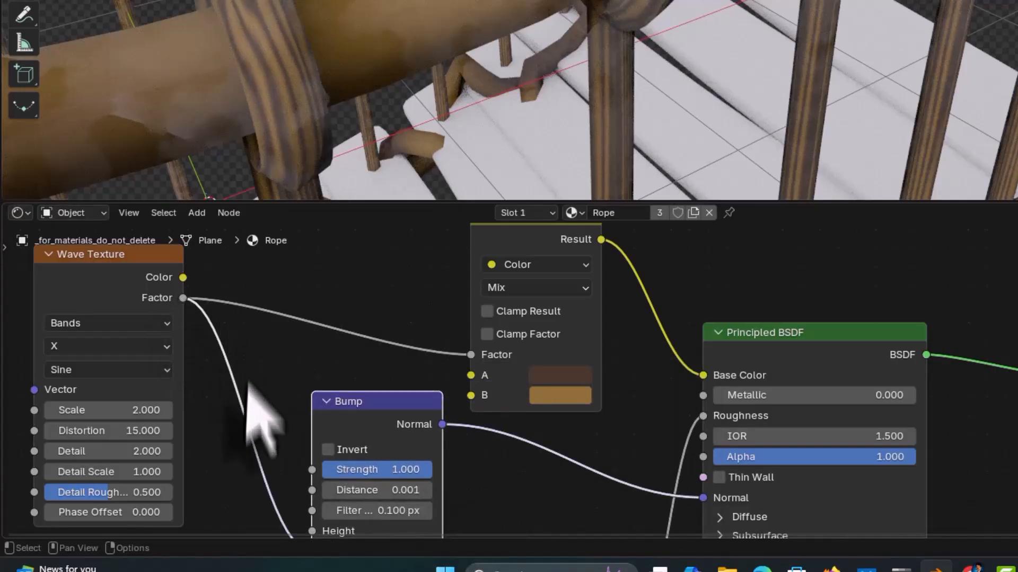
middle_click_drag(228, 433, 252, 364)
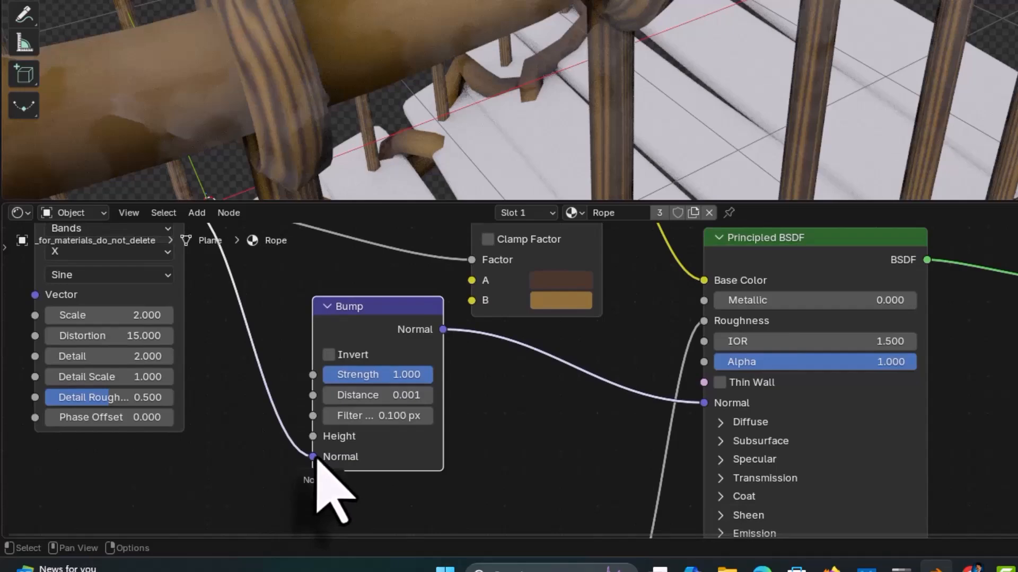
middle_click_drag(315, 438, 364, 398)
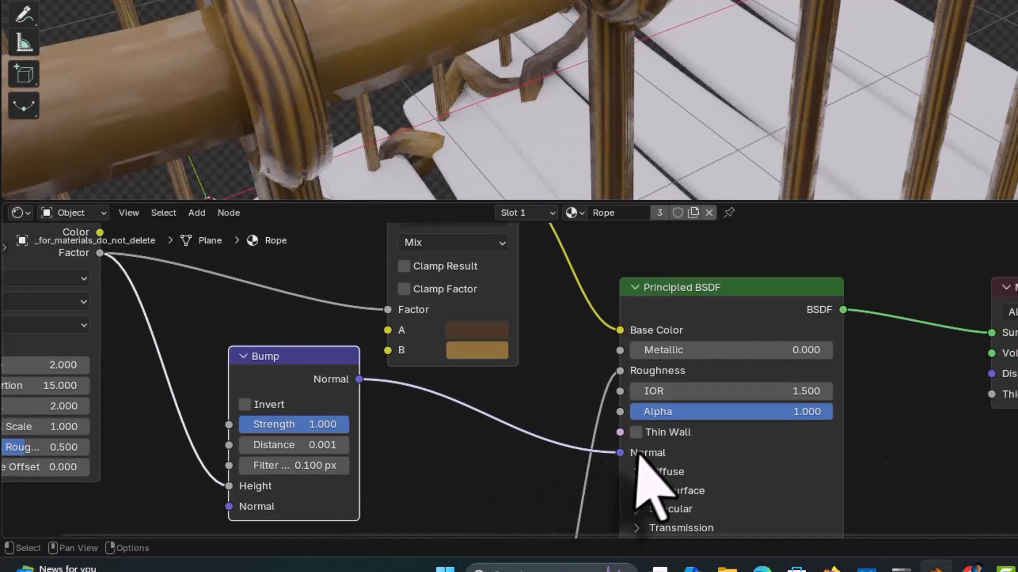
- Set the Bump node's Distance to 1 and Strength to 0.5, and inspect the ropes around the bridge
middle_click_drag(384, 21, 488, 8)
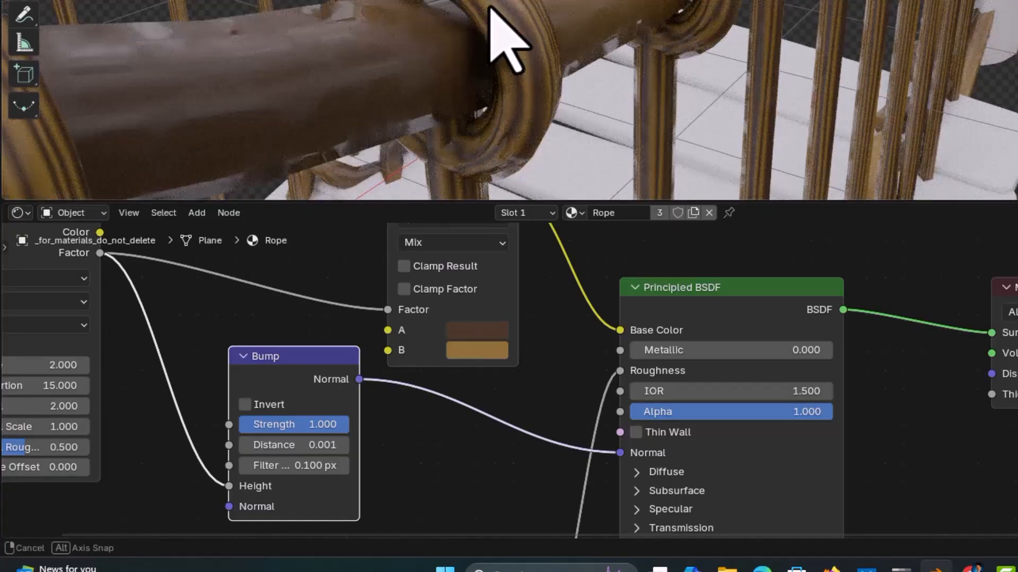
left_click(323, 445)
type("1.000")
key("Return")
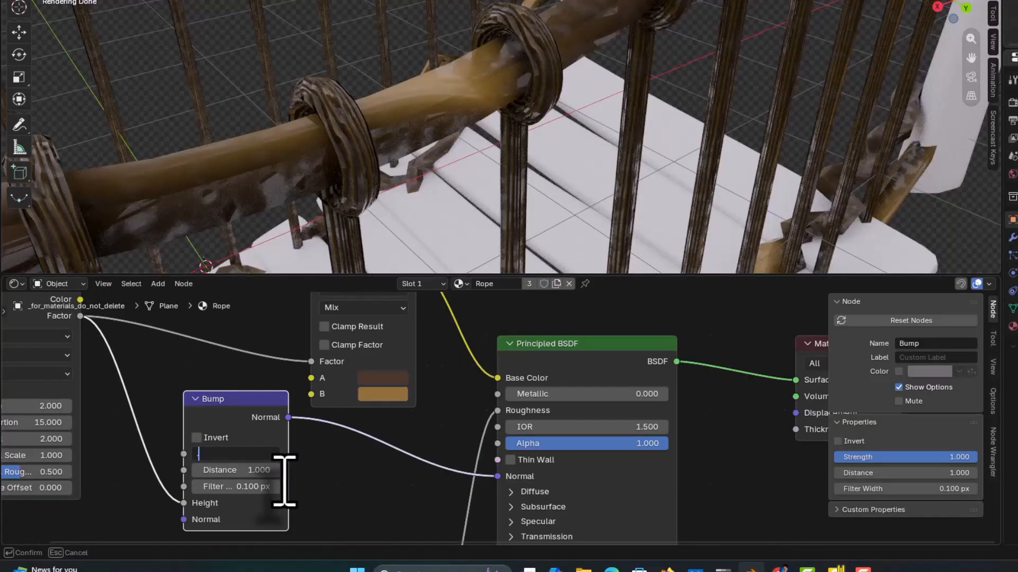
key("Return")
middle_click_drag(307, 212, 341, 195)
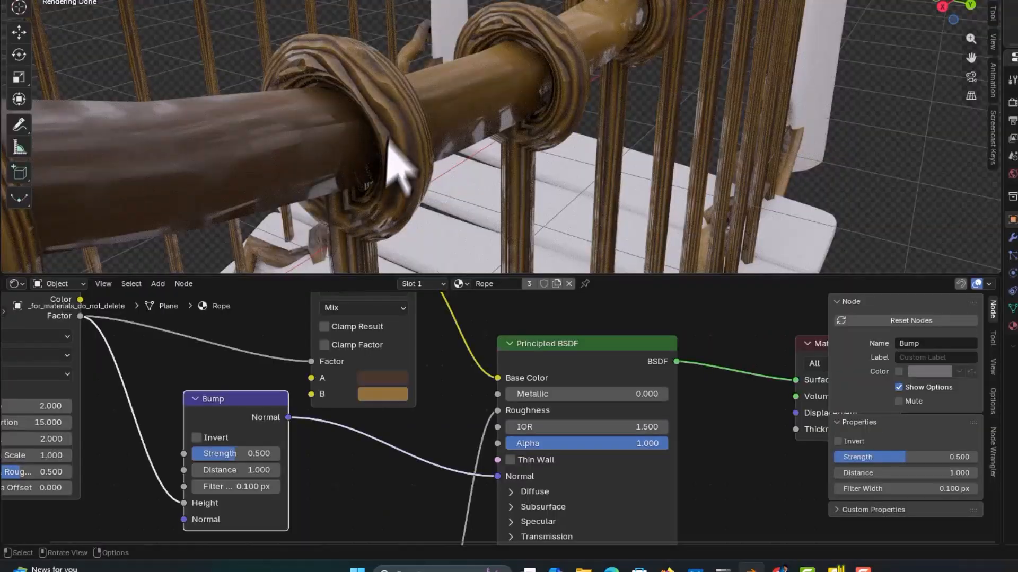
scroll(352, 125, "down", 6)
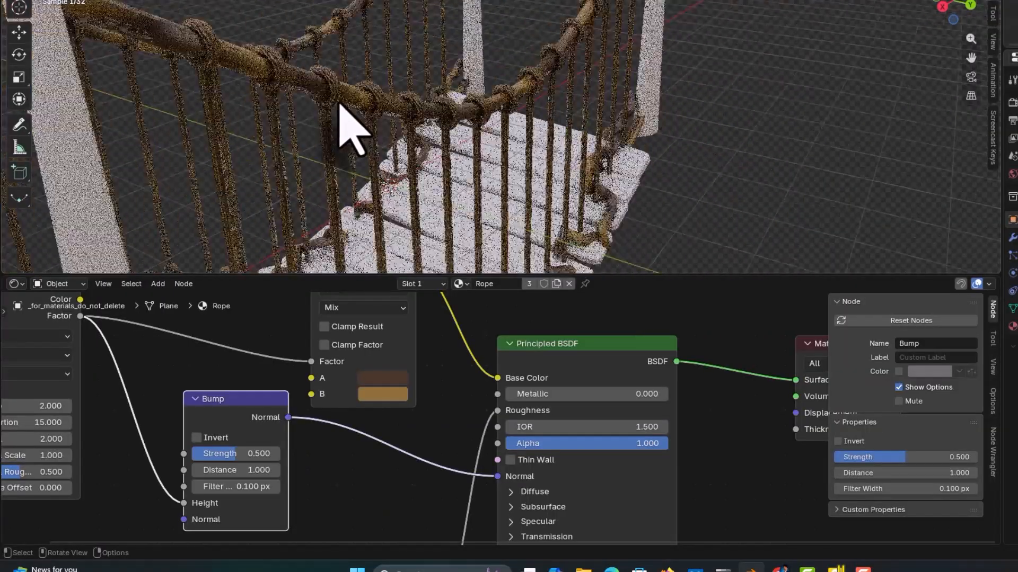
middle_click_drag(352, 125, 287, 140)
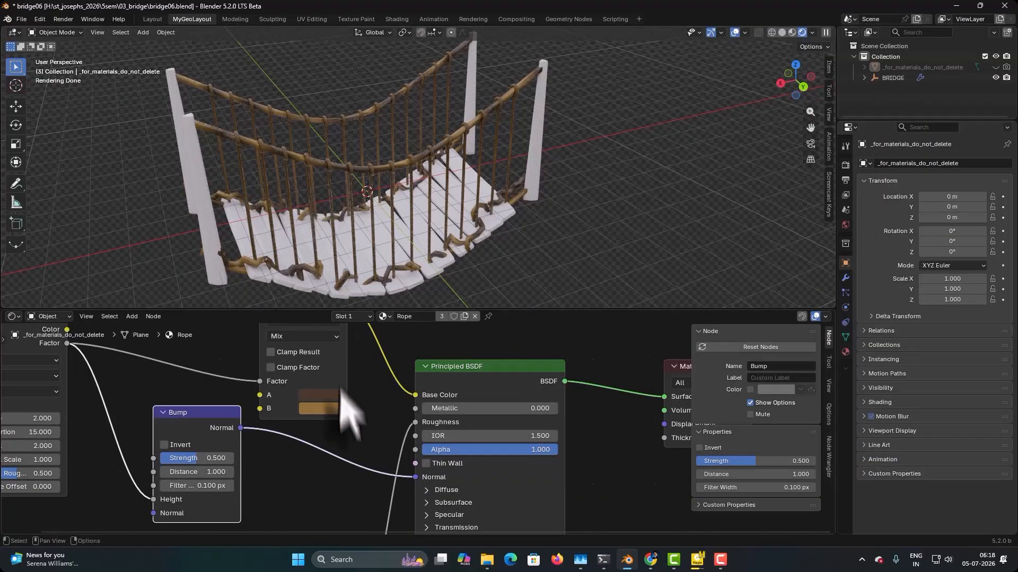
- Save the bridge06 project file
scroll(341, 390, "down", 4)
middle_click_drag(364, 465, 382, 432)
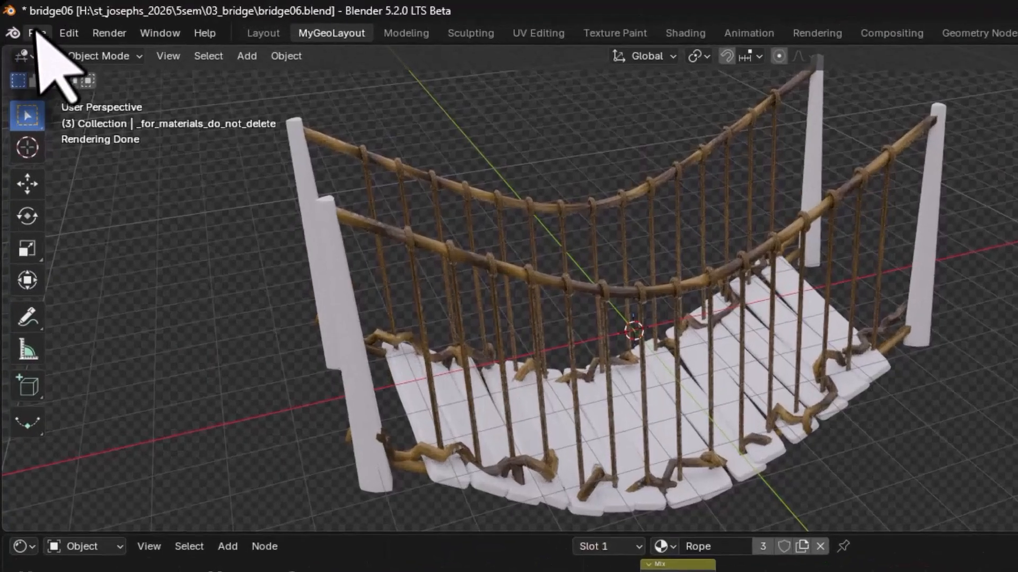
left_click(22, 19)
left_click(77, 189)
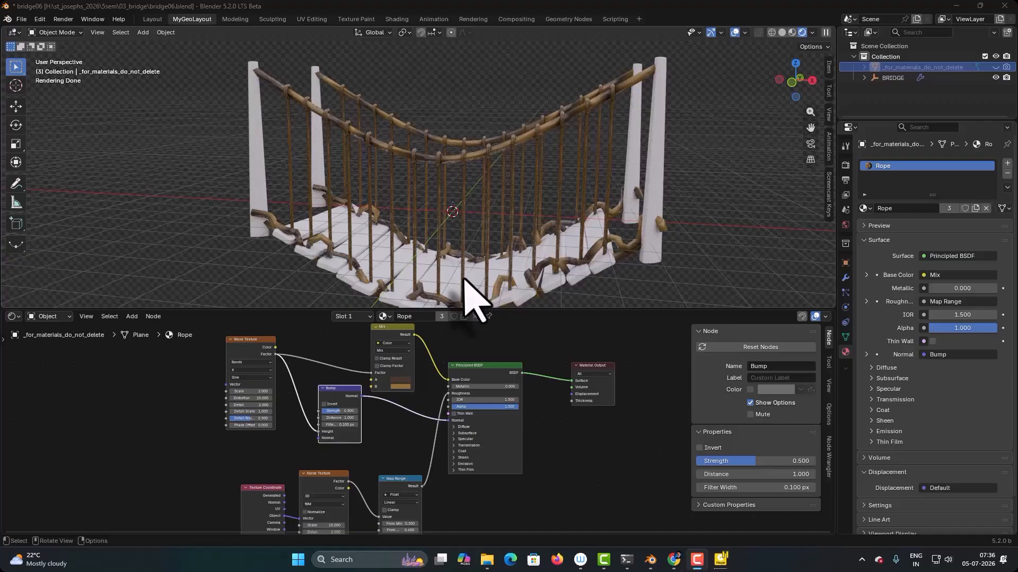
- Duplicate the Rope material as a new material named Wood
middle_click_drag(466, 279, 462, 180)
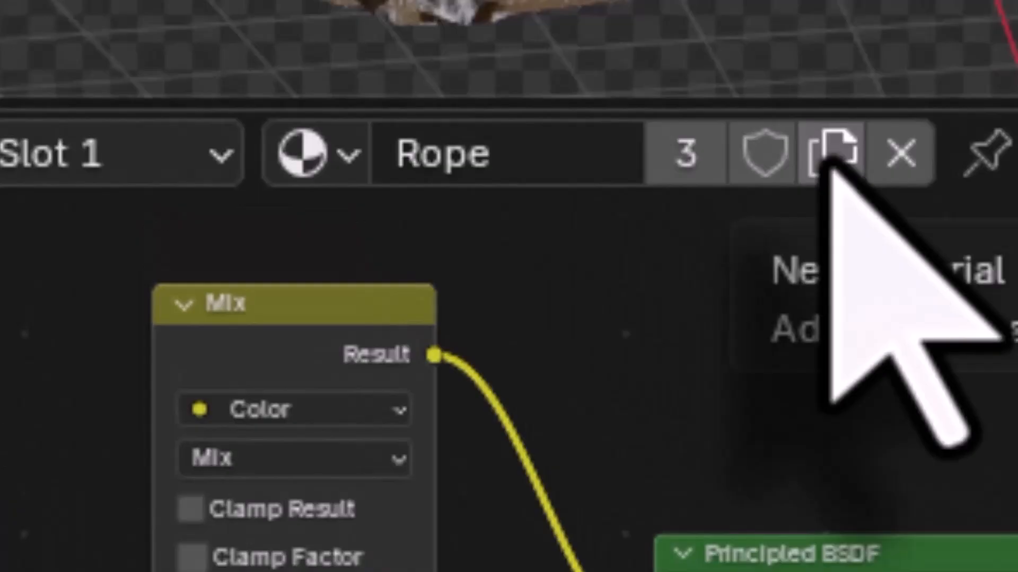
left_click(828, 159)
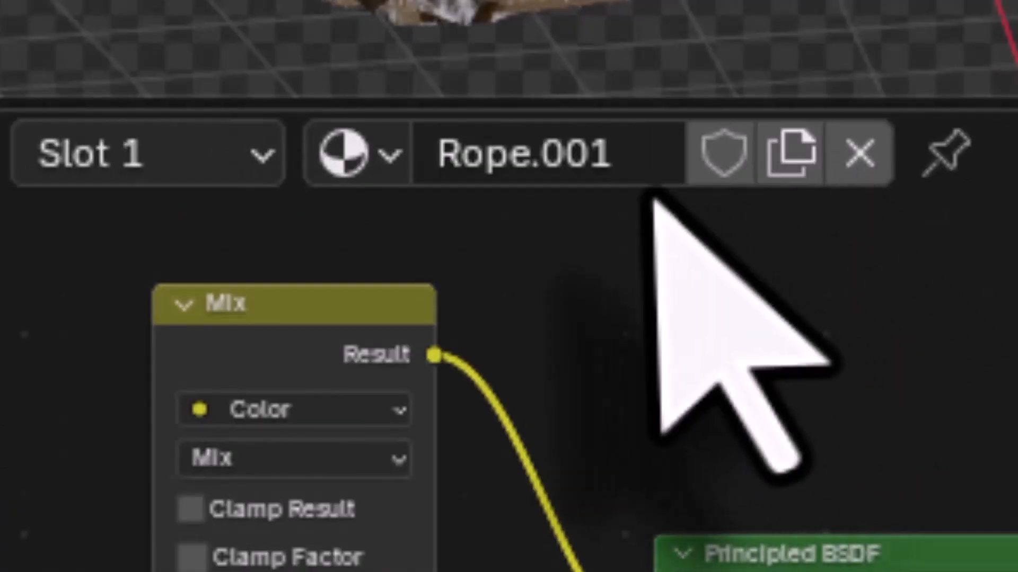
left_click(657, 154)
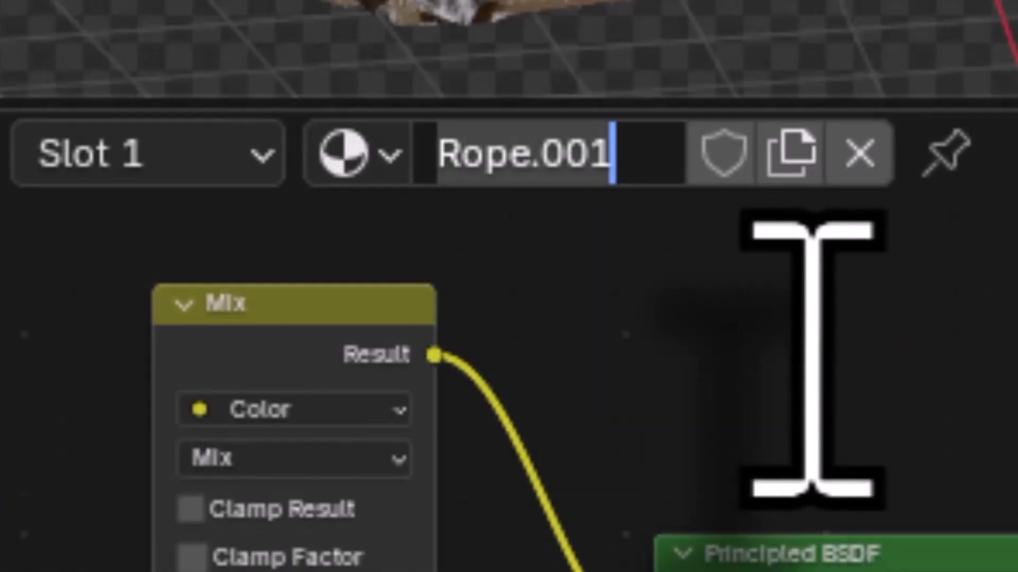
type("Wood")
key("Return")
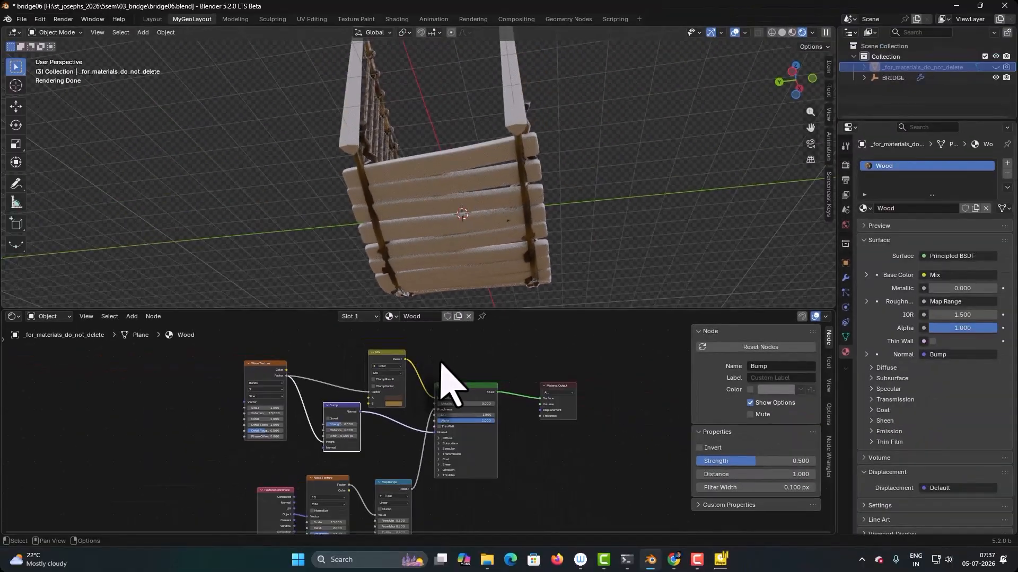
- Delete every node feeding the Wood material's Principled BSDF and place the Material Output closer to the shader
middle_click_drag(440, 362, 476, 350)
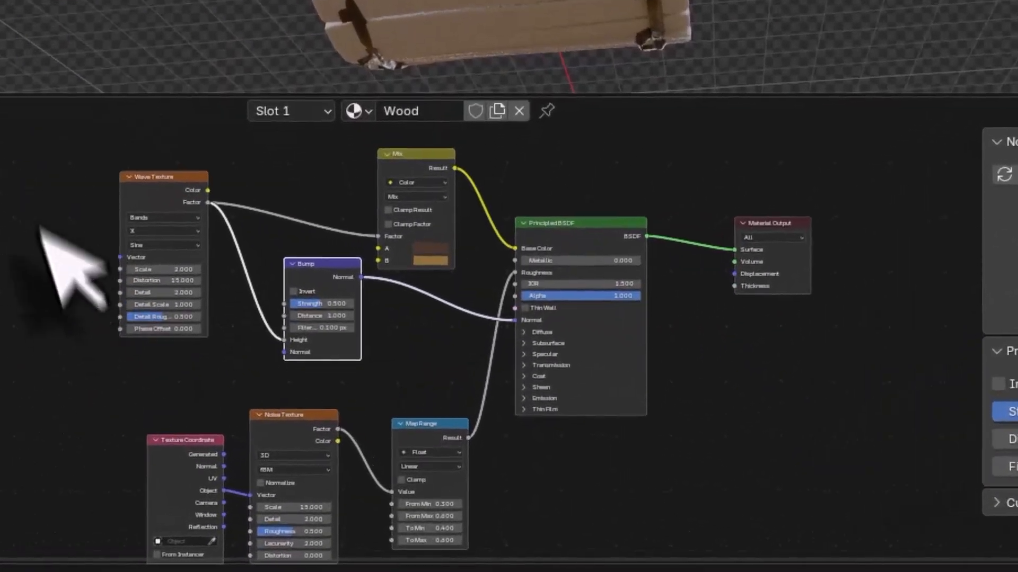
left_click_drag(248, 331, 343, 463)
left_click_drag(258, 417, 494, 564)
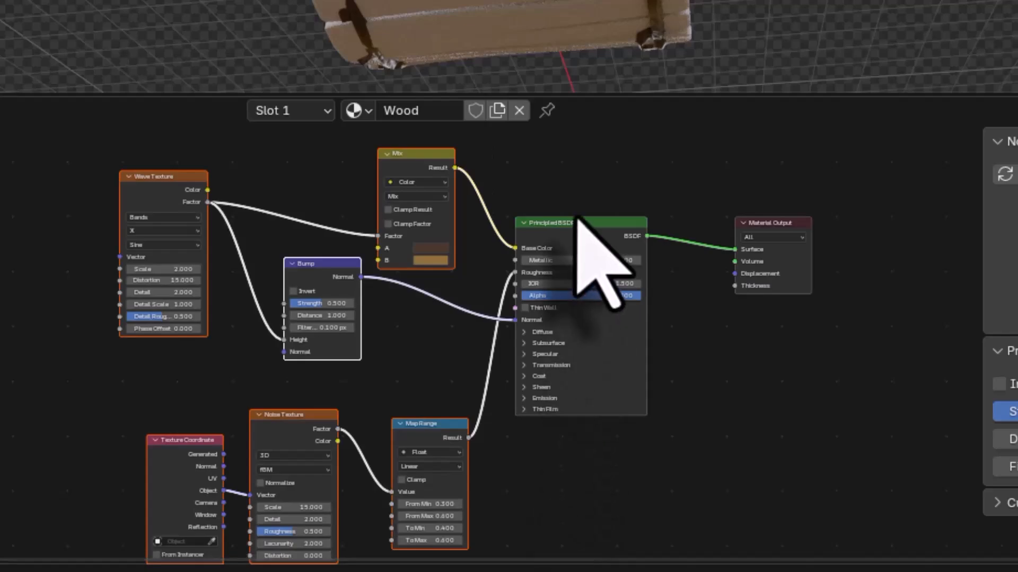
scroll(601, 277, "up", 2)
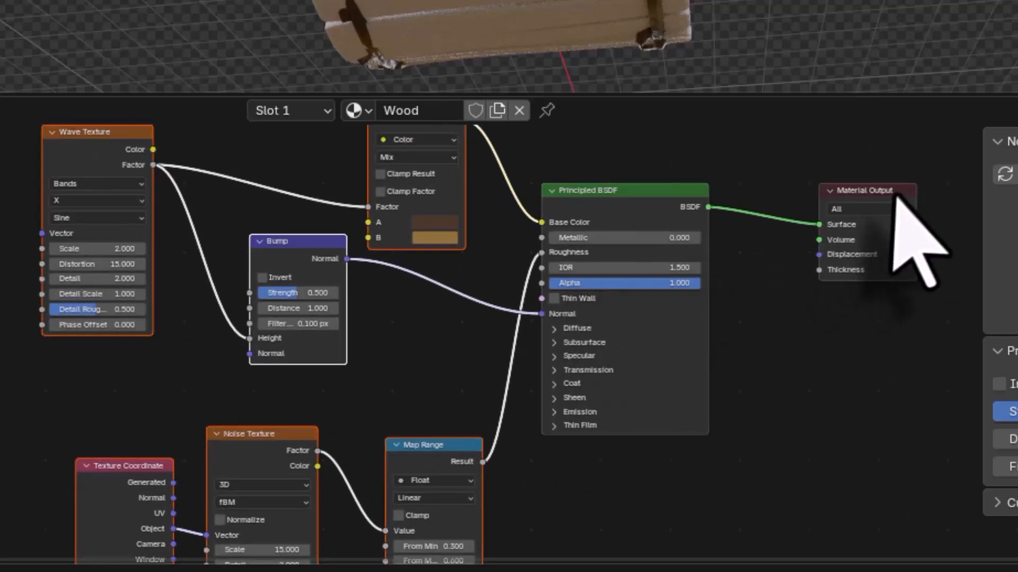
scroll(413, 281, "down", 1)
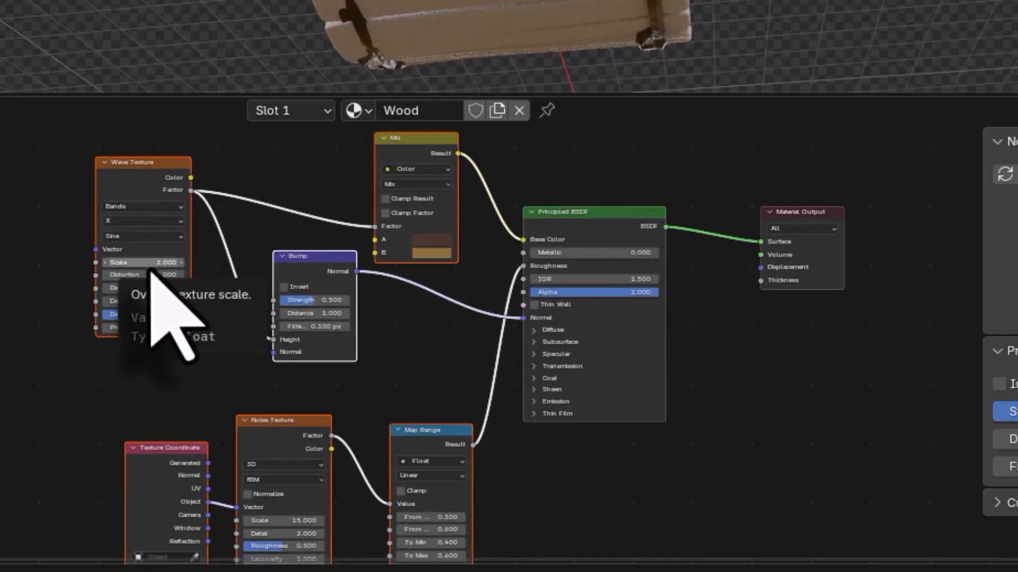
key("x")
left_click_drag(788, 220, 580, 221)
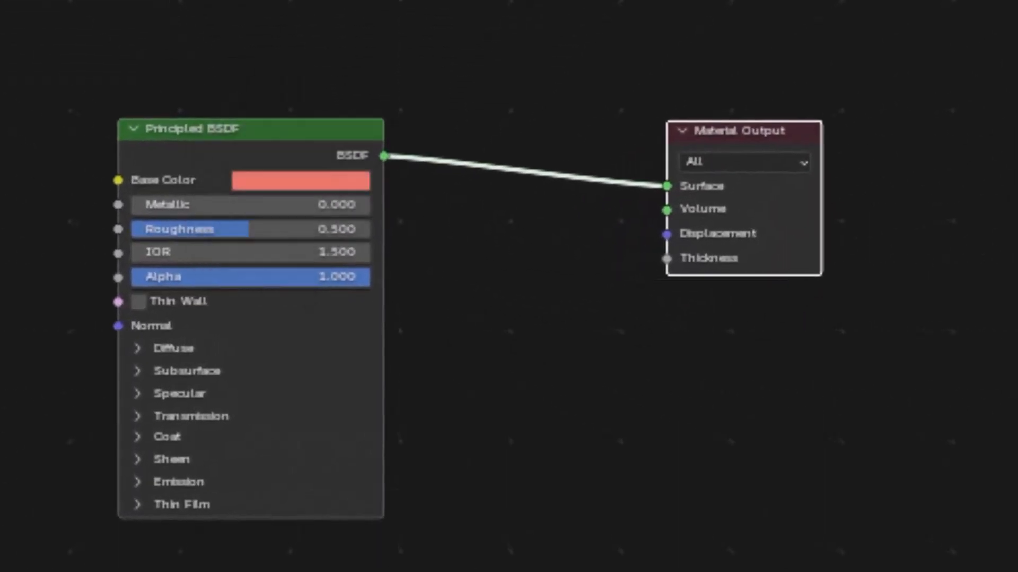
- Switch the node area to the Geometry Node Editor and select the BRIDGE object to show its node tree
left_click(46, 78)
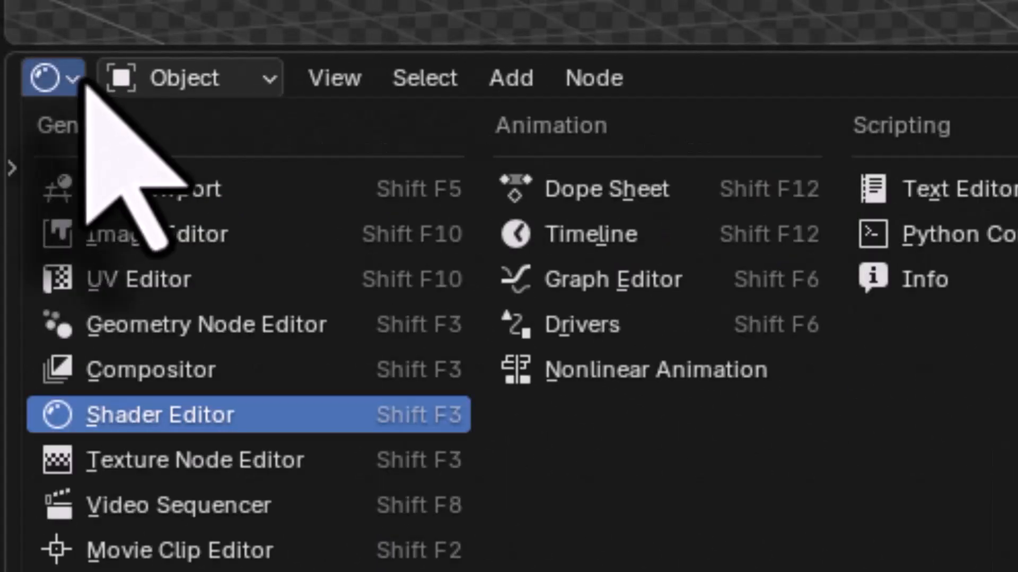
left_click(147, 335)
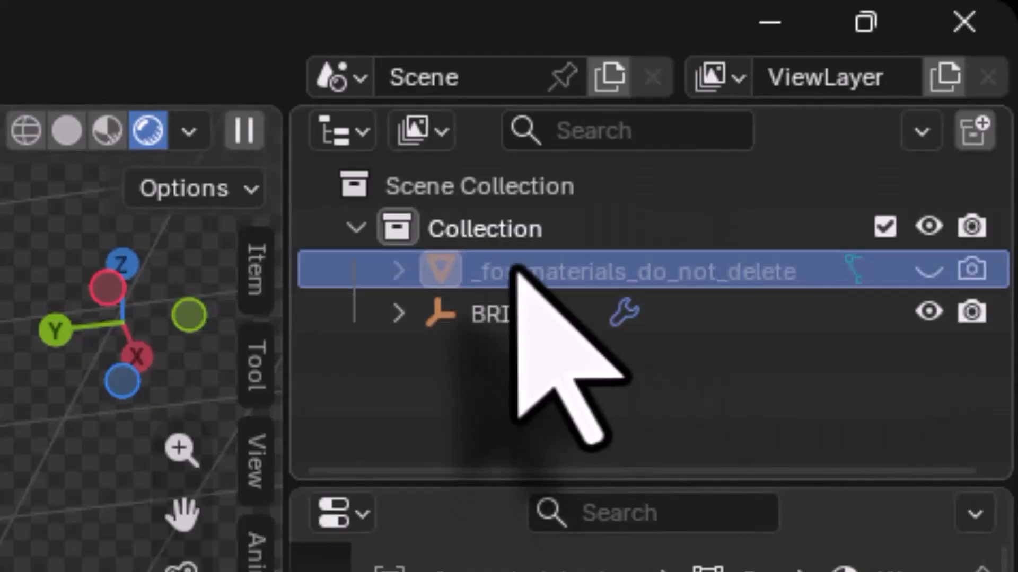
left_click(485, 314)
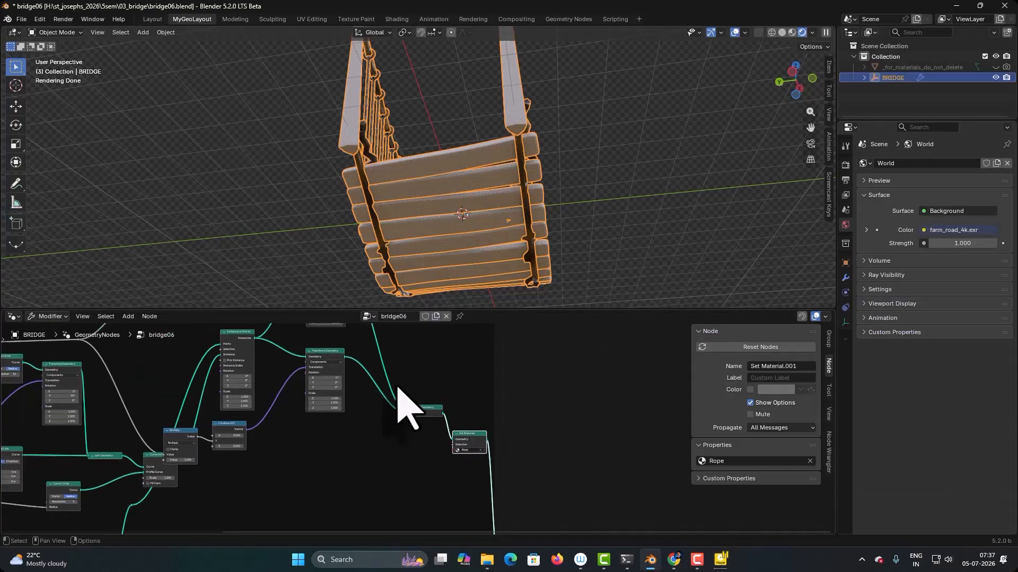
- Insert a Set Material node after Rotate Instances in the WOODEN PLANKS frame and assign the Wood material to it
middle_click_drag(405, 409, 376, 351)
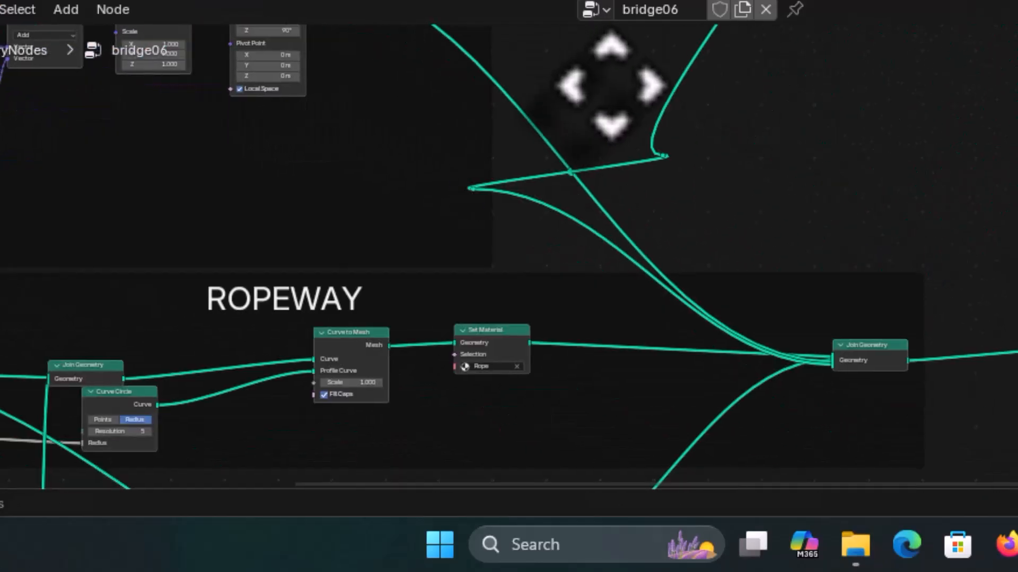
middle_click_drag(611, 84, 704, 318)
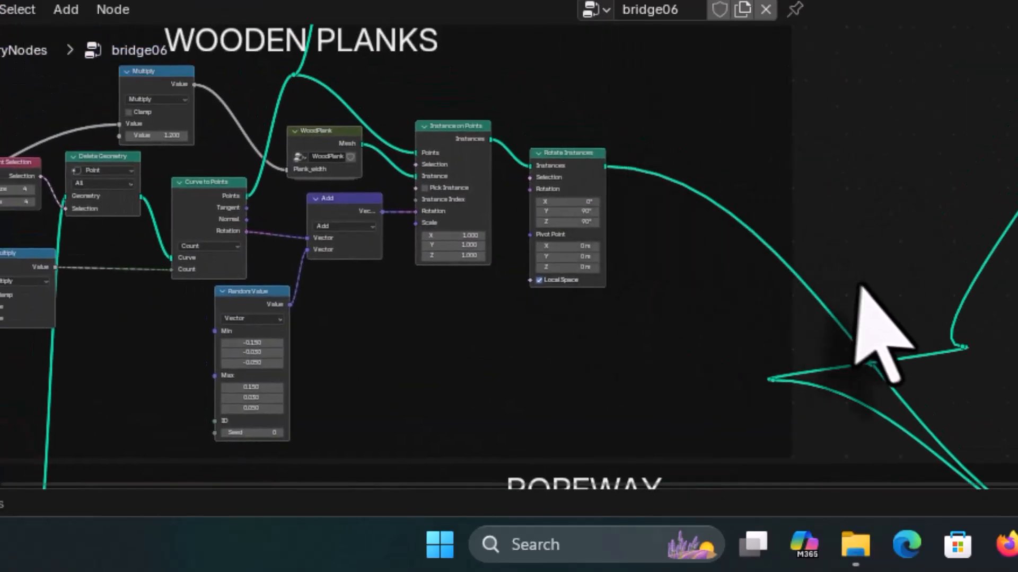
scroll(710, 188, "down", 1)
key("shift+a")
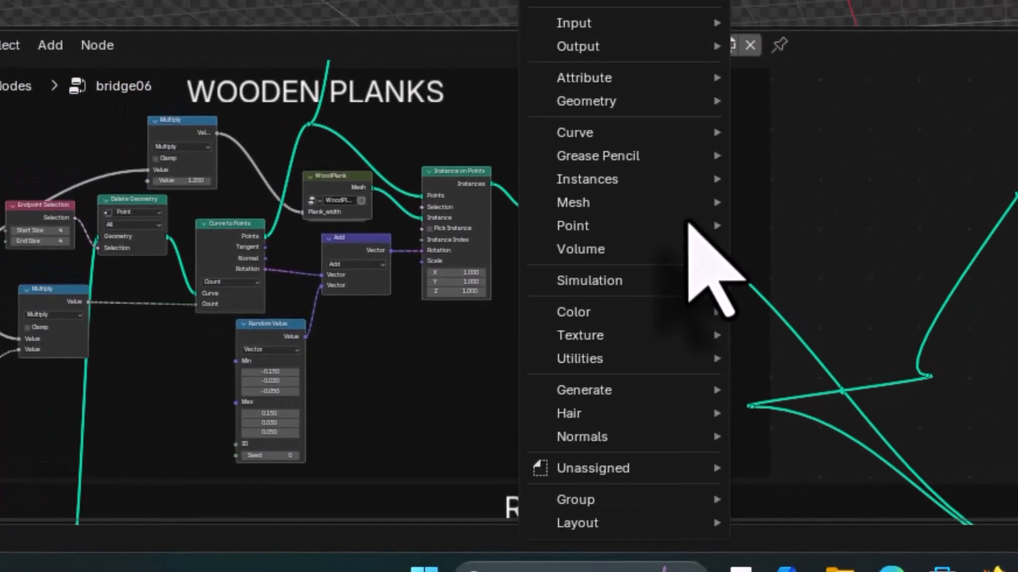
left_click(615, 88)
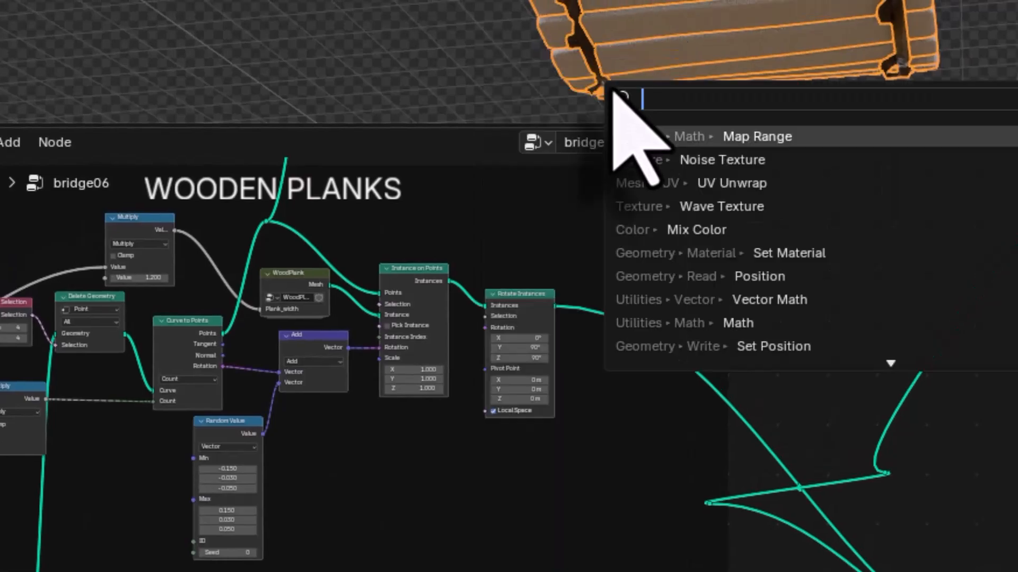
type("set")
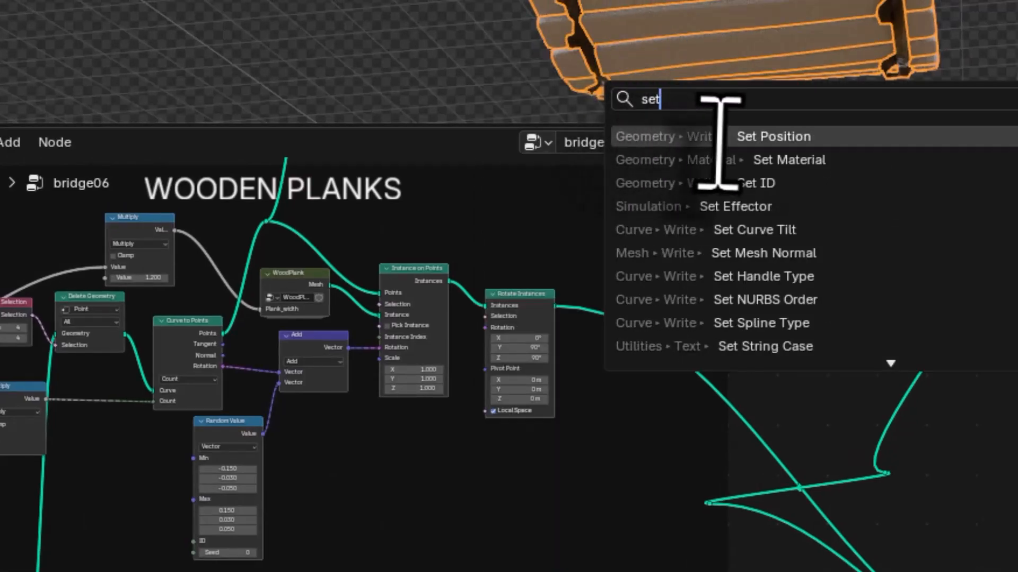
left_click(711, 160)
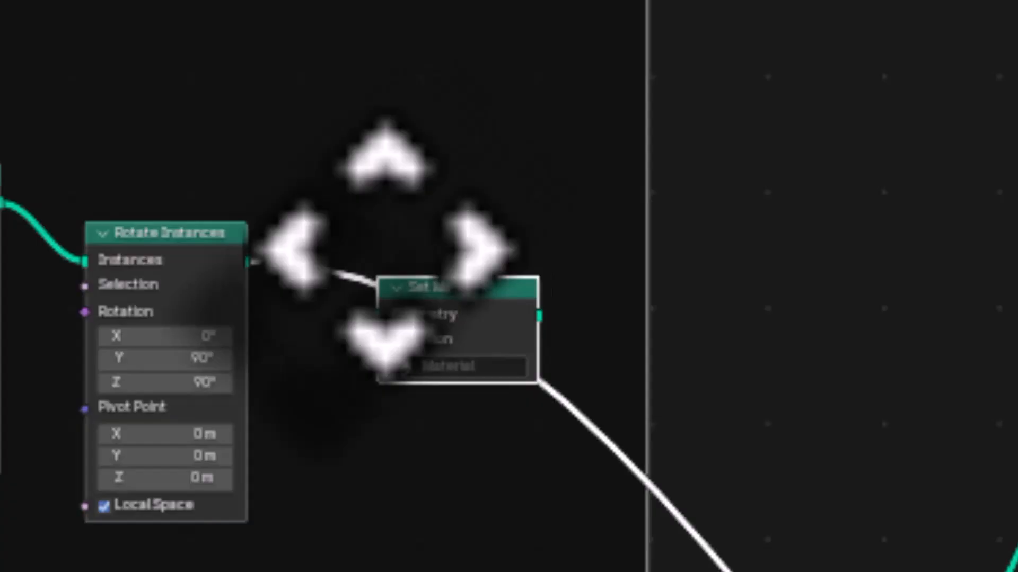
left_click(387, 246)
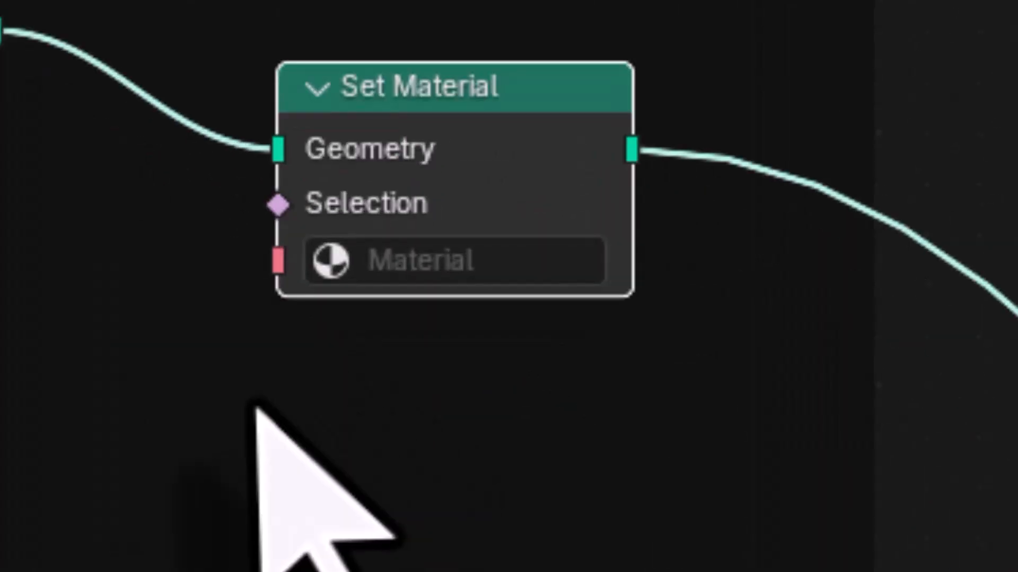
left_click(434, 366)
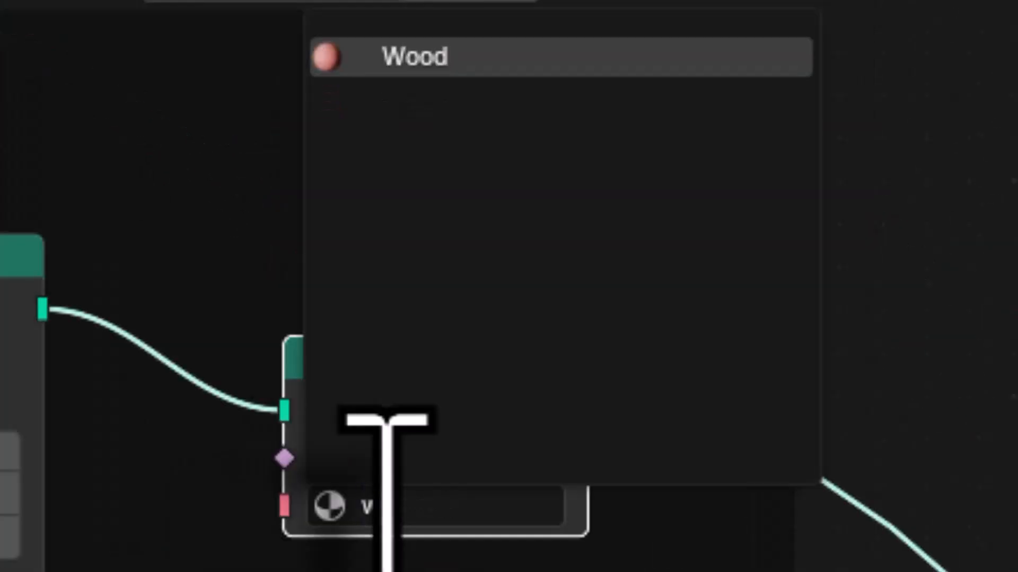
key("Return")
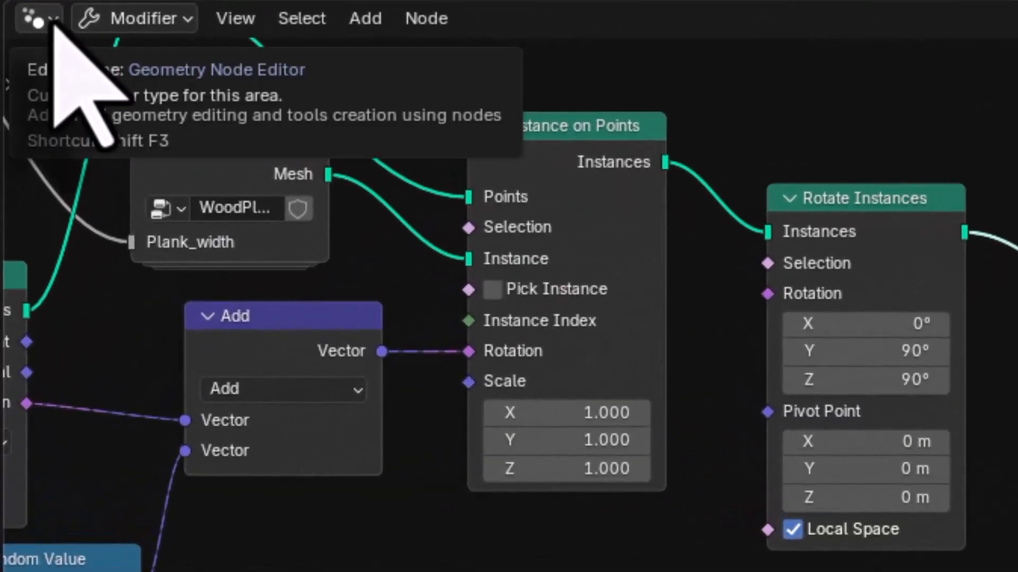
- Switch the node area to the Shader Editor and select the _for_materials_do_not_delete object to show the Wood material's nodes
left_click(40, 19)
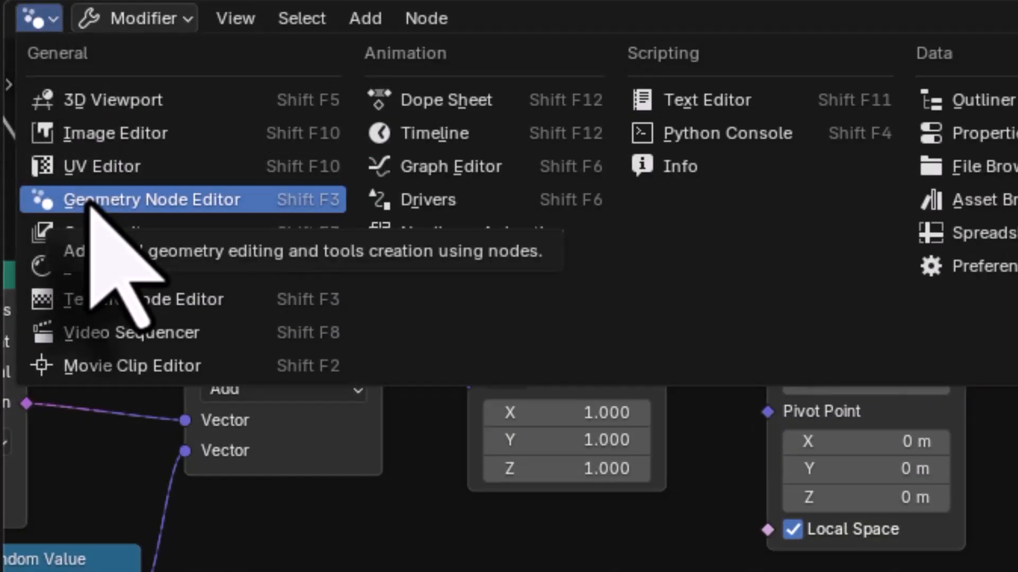
left_click(90, 268)
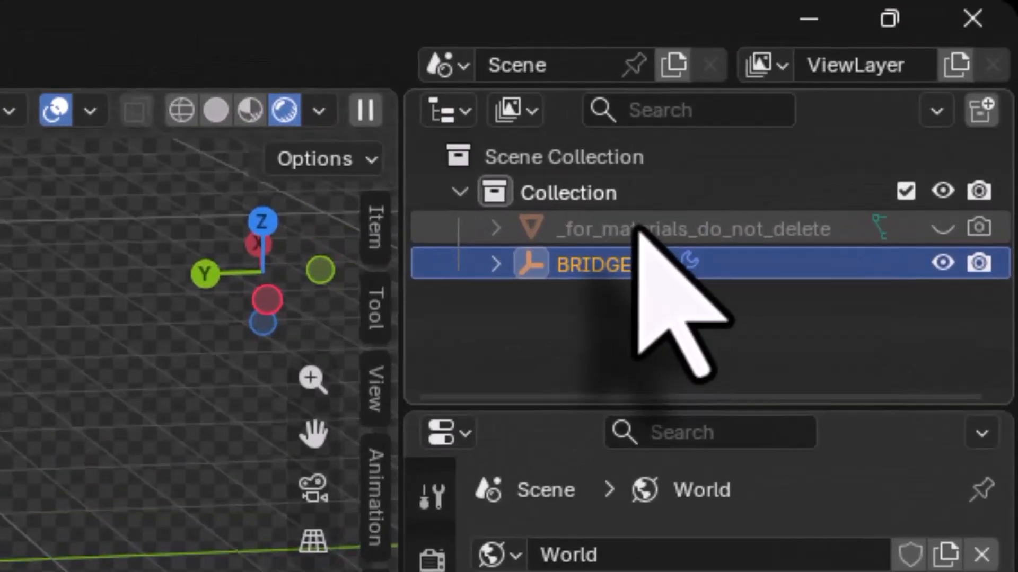
left_click(639, 229)
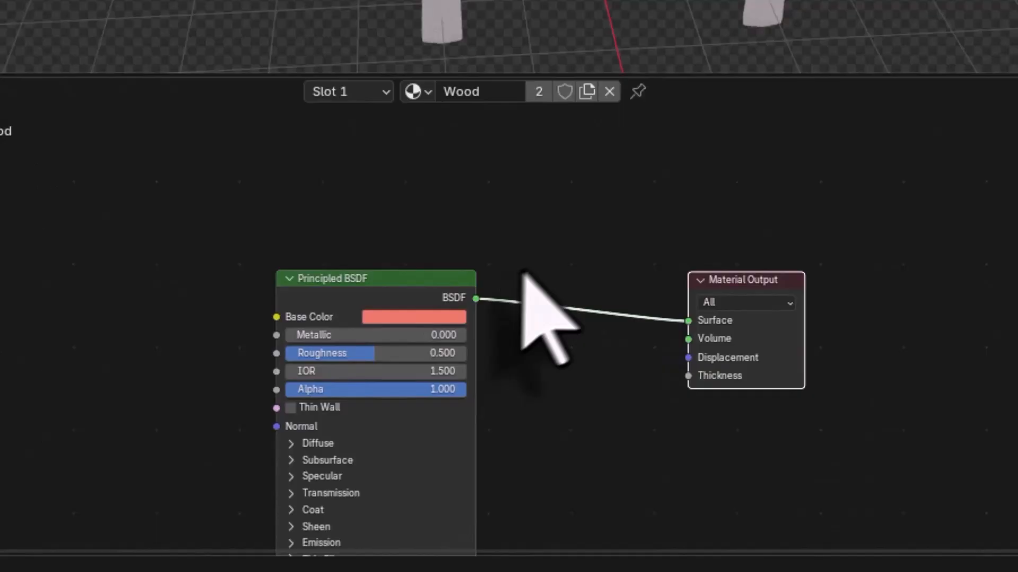
middle_click_drag(527, 272, 643, 160)
left_click_drag(496, 183, 583, 159)
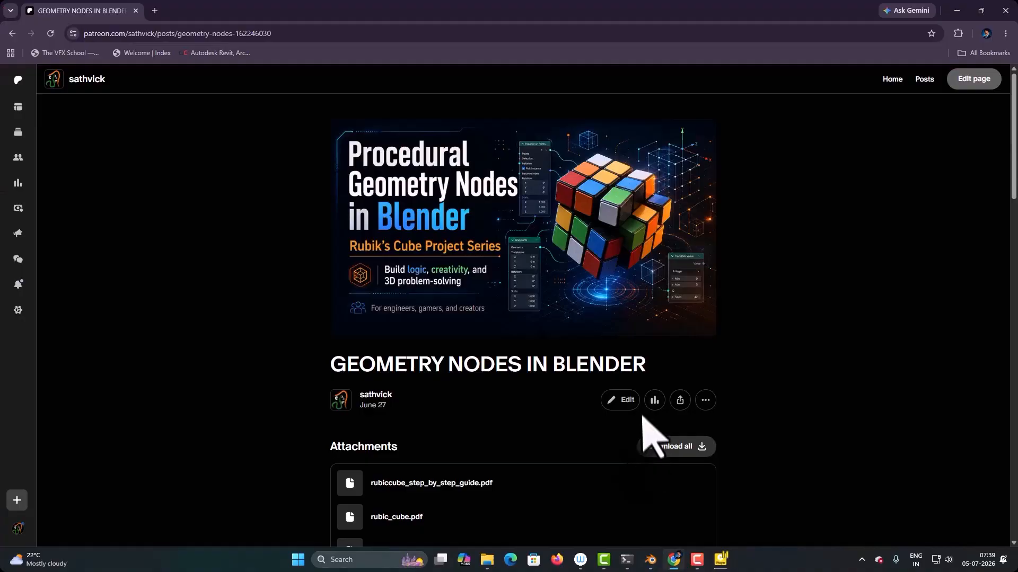
- Download Bridge_Assets.zip from the Patreon post in the browser and move it from Downloads into the st_josephs_2026\5sem\03_bridge folder
scroll(643, 424, "down", 3)
scroll(647, 432, "down", 4)
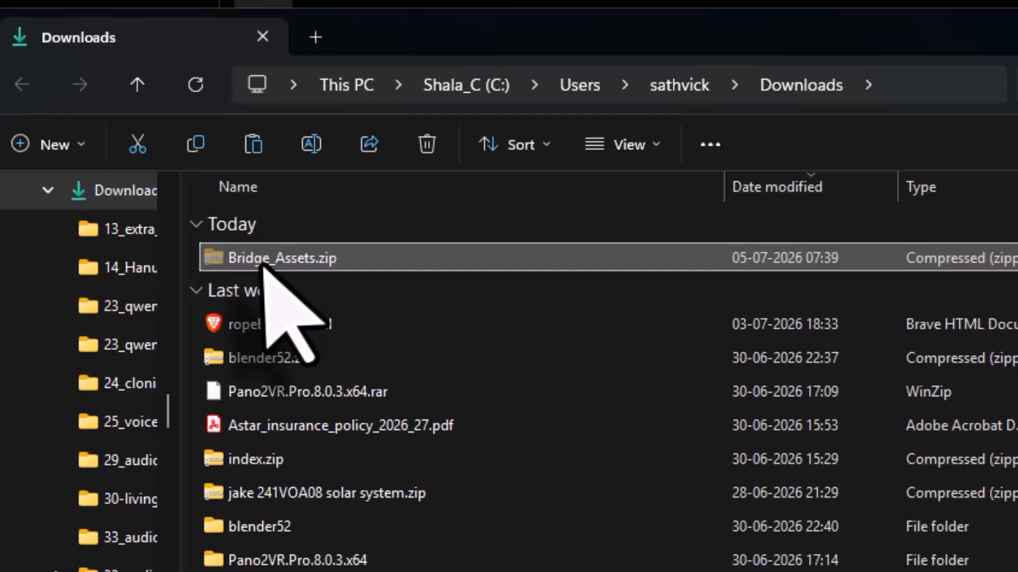
right_click(263, 265)
key("Escape")
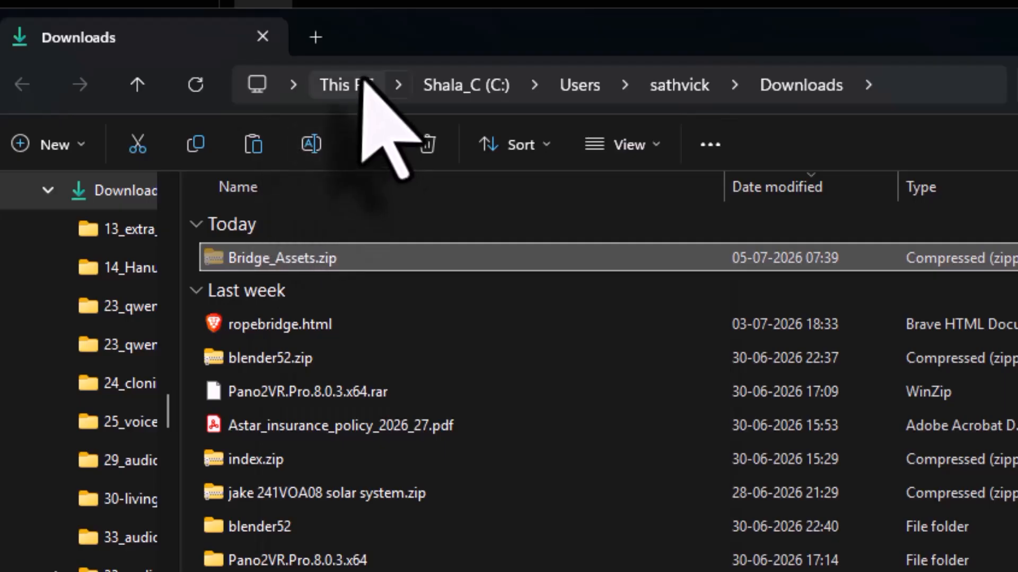
left_click(347, 85)
double_click(878, 324)
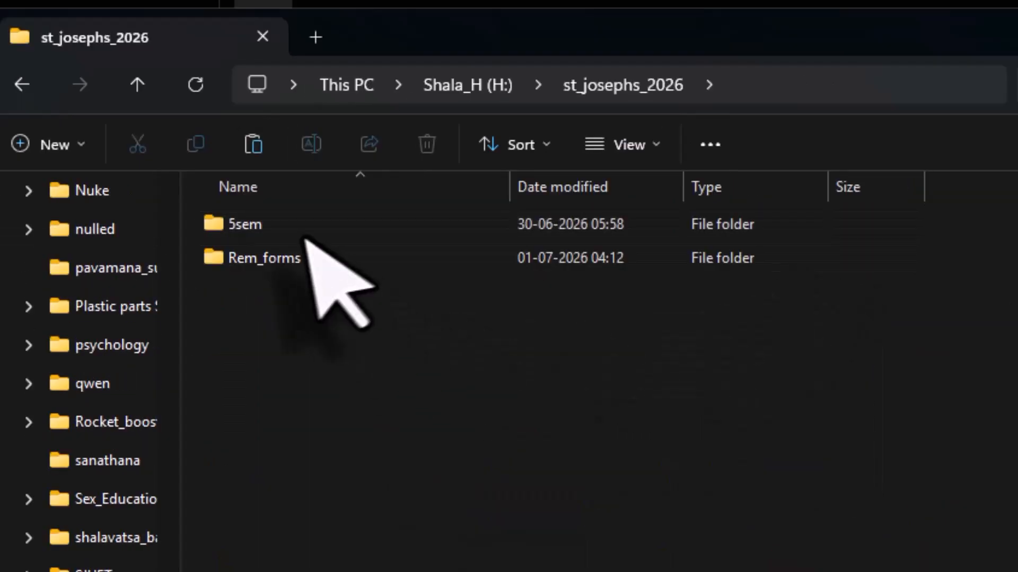
double_click(291, 234)
double_click(302, 289)
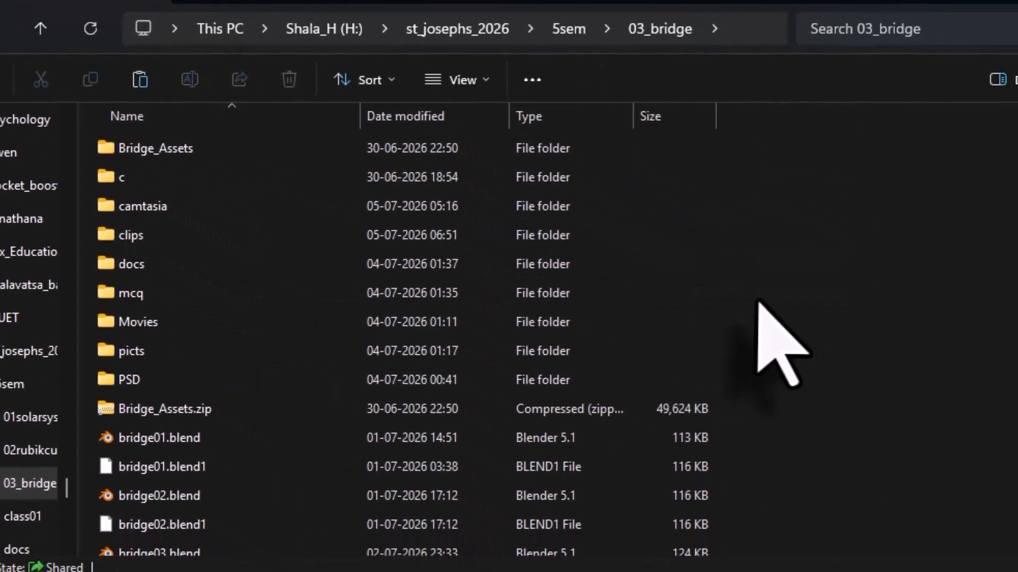
right_click(759, 301)
left_click(784, 318)
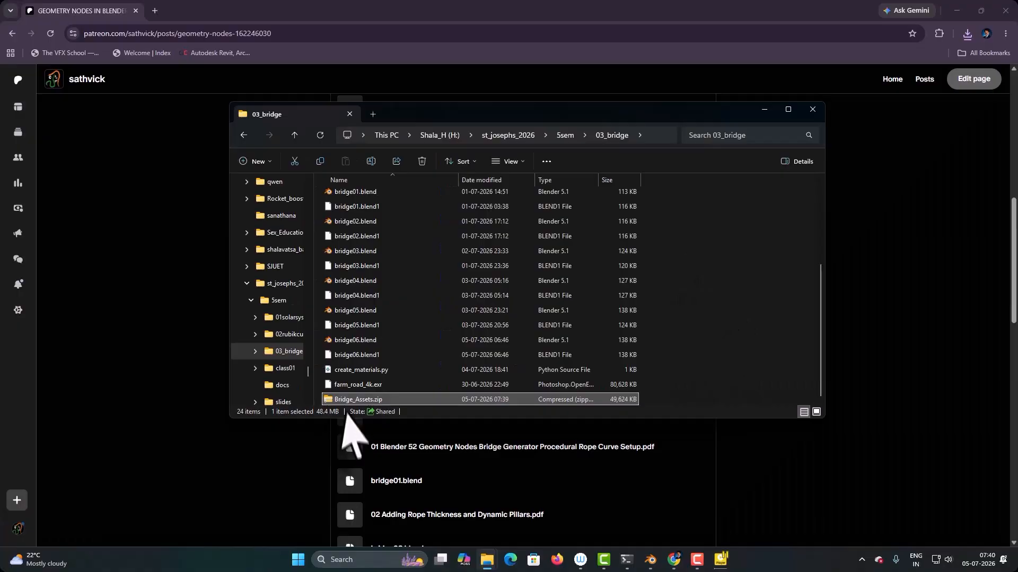
- Extract Bridge_Assets.zip in the 03_bridge folder, replacing the existing files, and open the extracted Wood Material folder
right_click(352, 401)
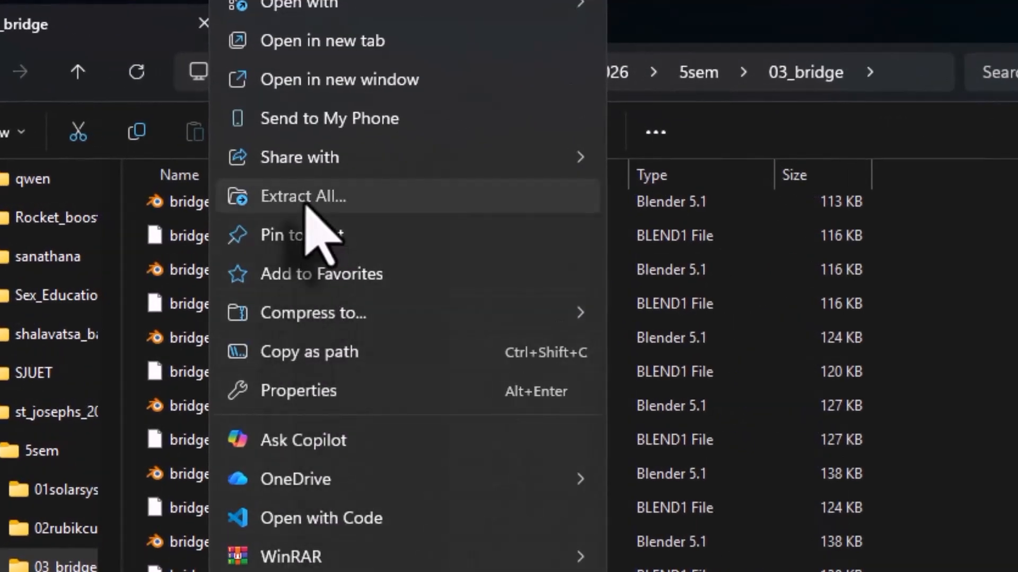
left_click(462, 193)
key("Return")
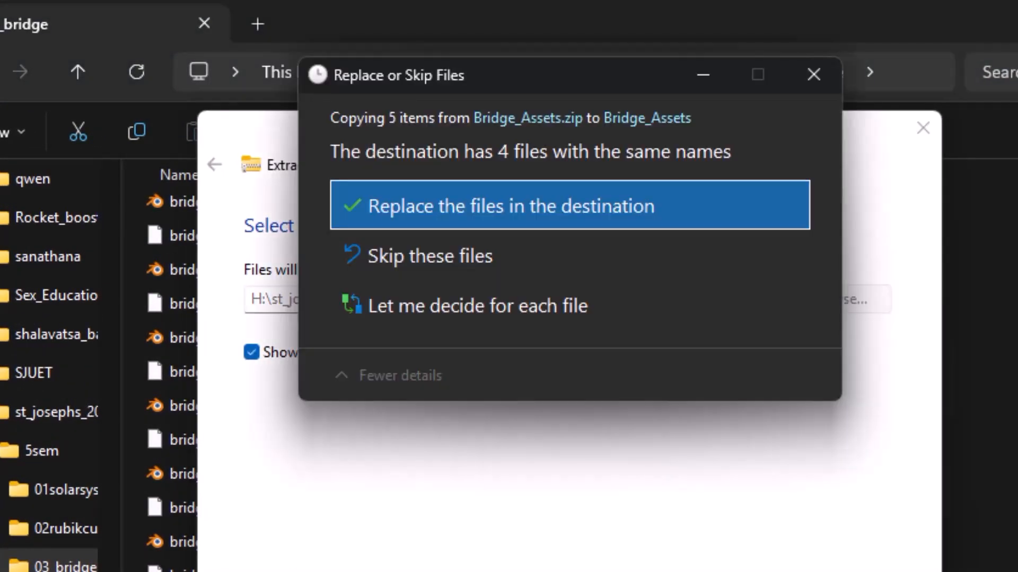
left_click(527, 218)
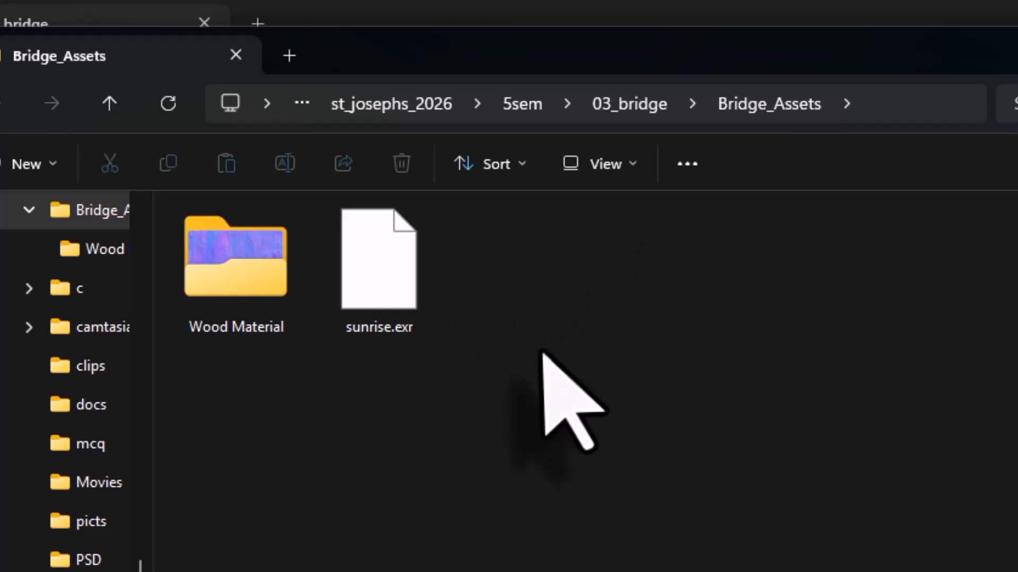
double_click(236, 267)
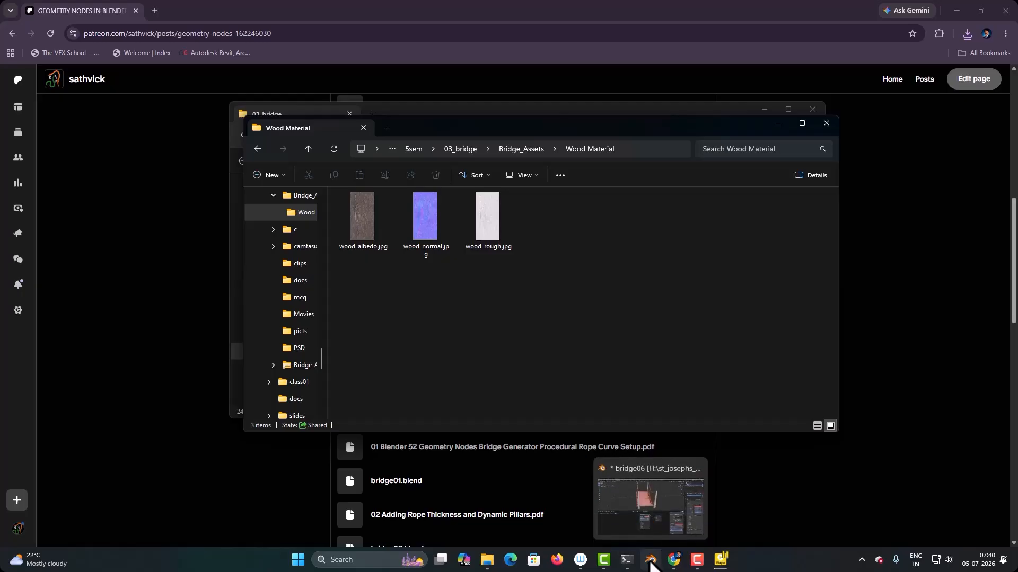
- Back in Blender, add a Principled texture setup to the Wood shader using wood_albedo.jpg, wood_normal.jpg and wood_rough.jpg from Bridge_Assets\Wood Material
left_click(651, 564)
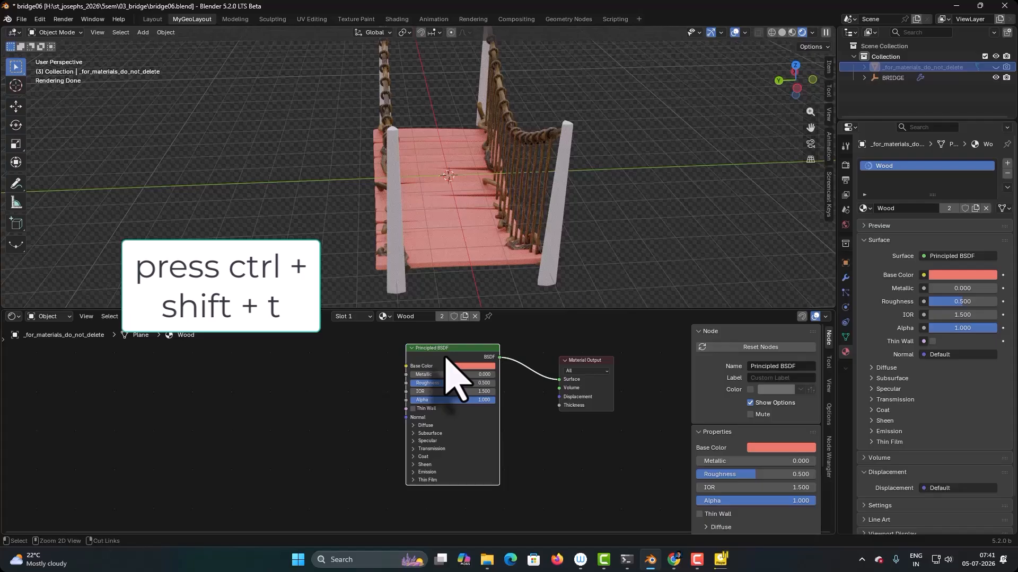
key("ctrl+shift+t")
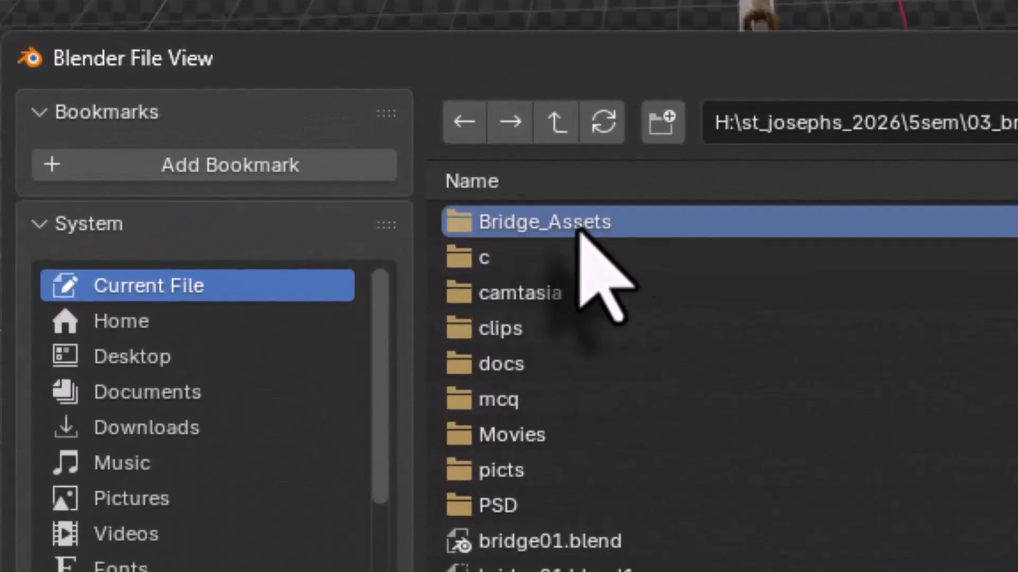
double_click(332, 154)
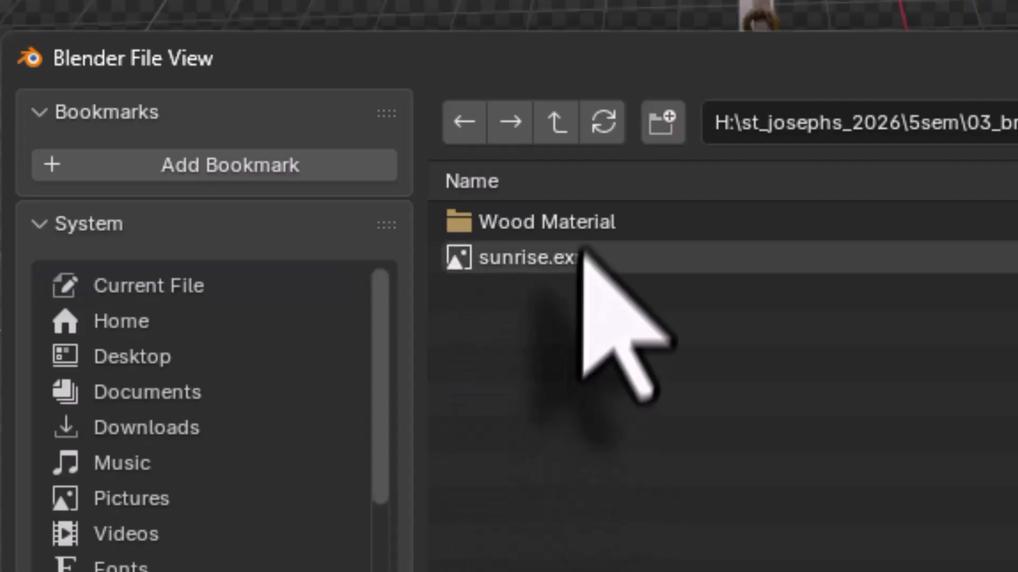
double_click(580, 226)
left_click_drag(628, 440, 381, 198)
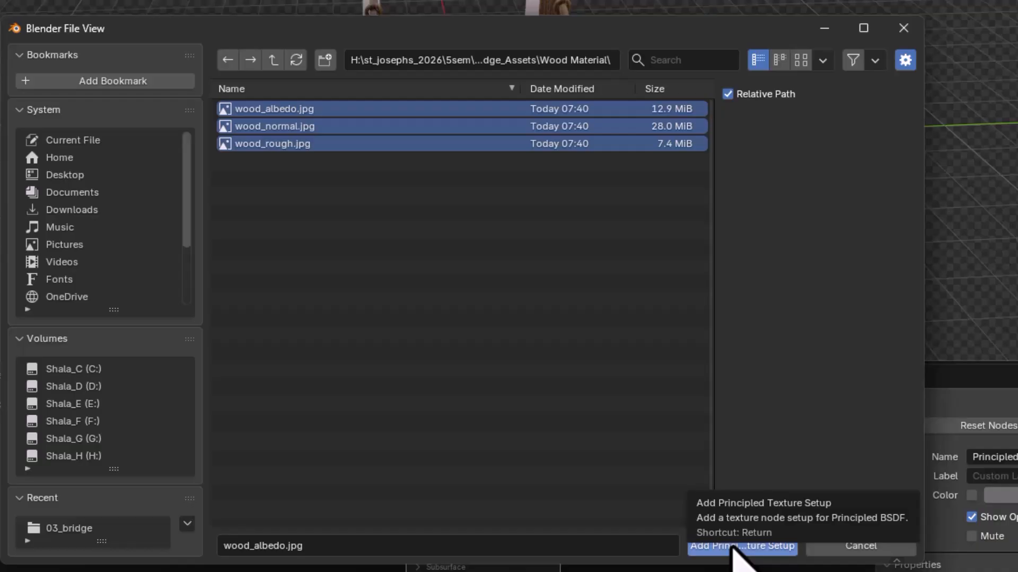
left_click(733, 546)
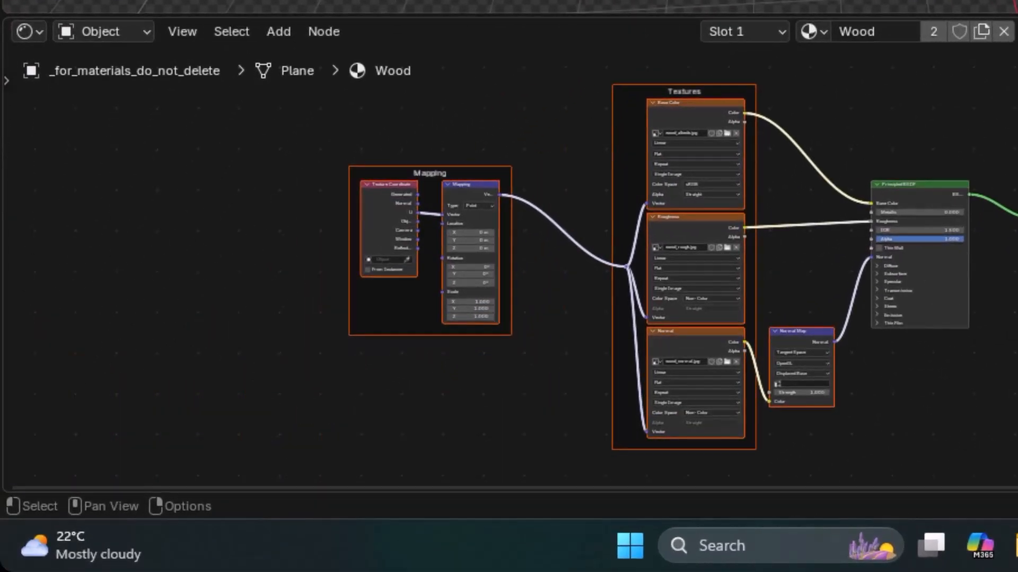
- Examine how the base color, roughness and normal textures connect to the Wood shader and how the planks look in the viewport
scroll(891, 267, "up", 1)
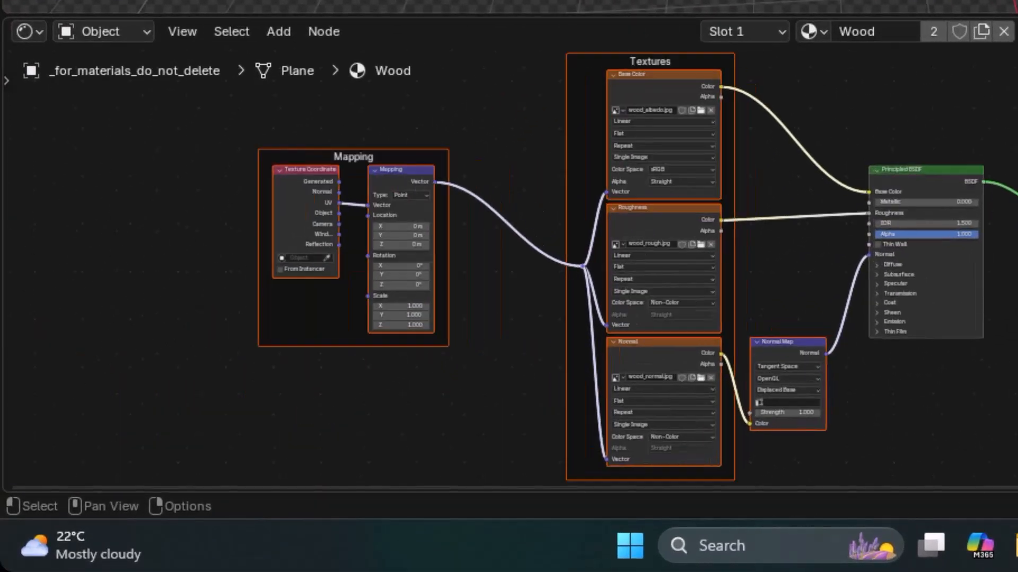
middle_click_drag(789, 262, 924, 239)
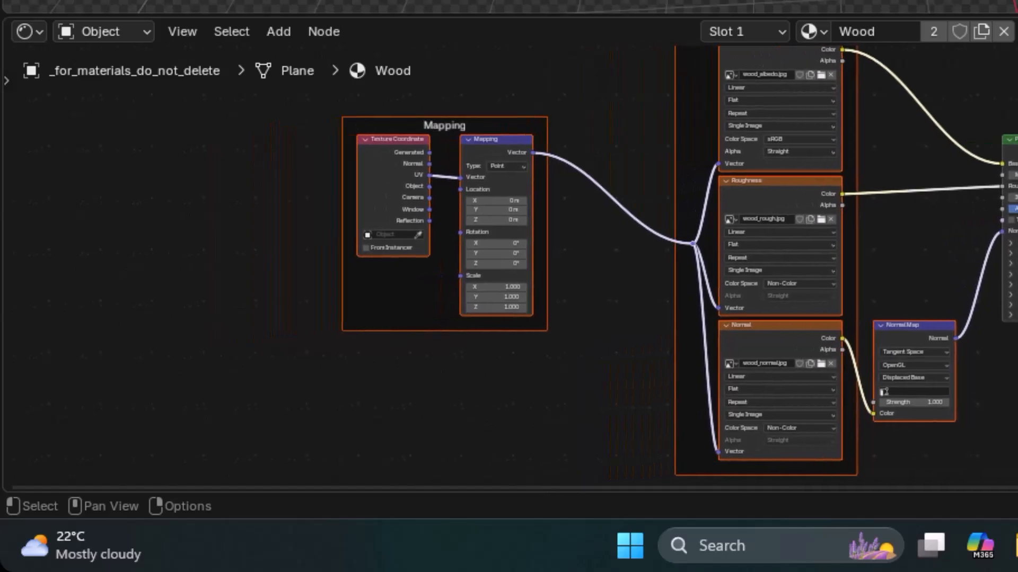
scroll(930, 228, "down", 2)
scroll(804, 106, "up", 5)
middle_click_drag(804, 106, 744, 240)
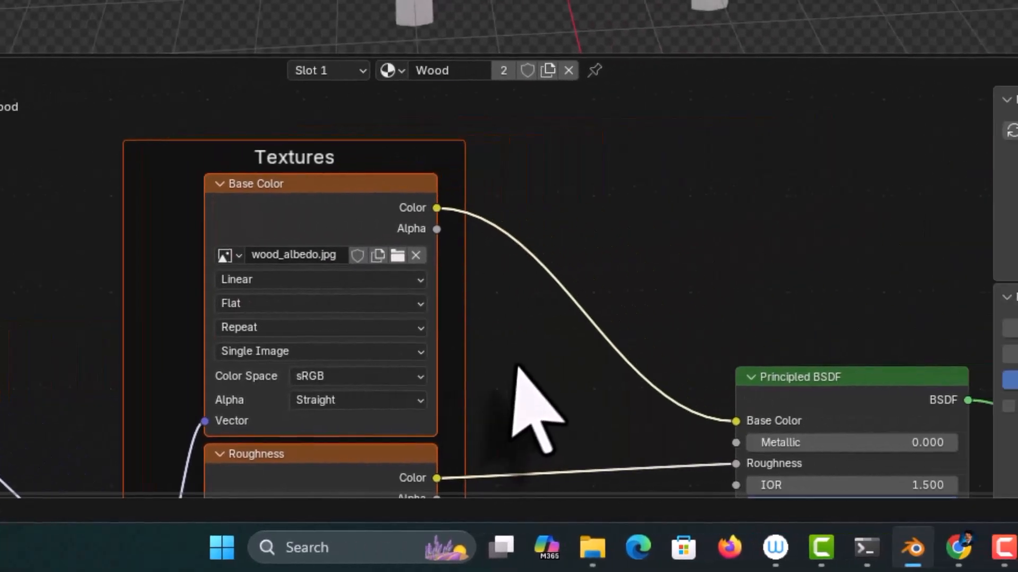
middle_click_drag(964, 353, 896, 267)
middle_click_drag(538, 465, 560, 303)
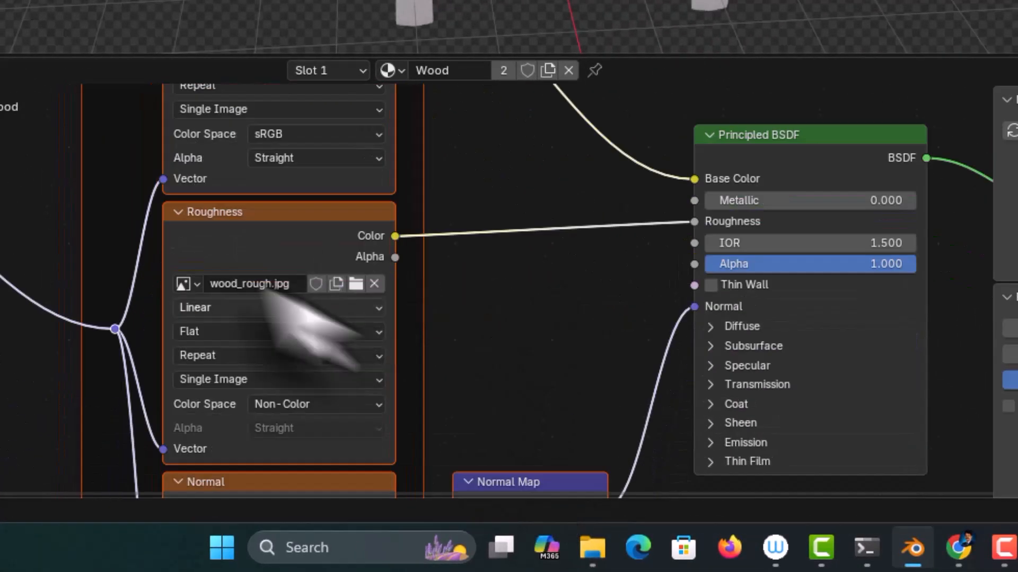
middle_click_drag(545, 364, 531, 132)
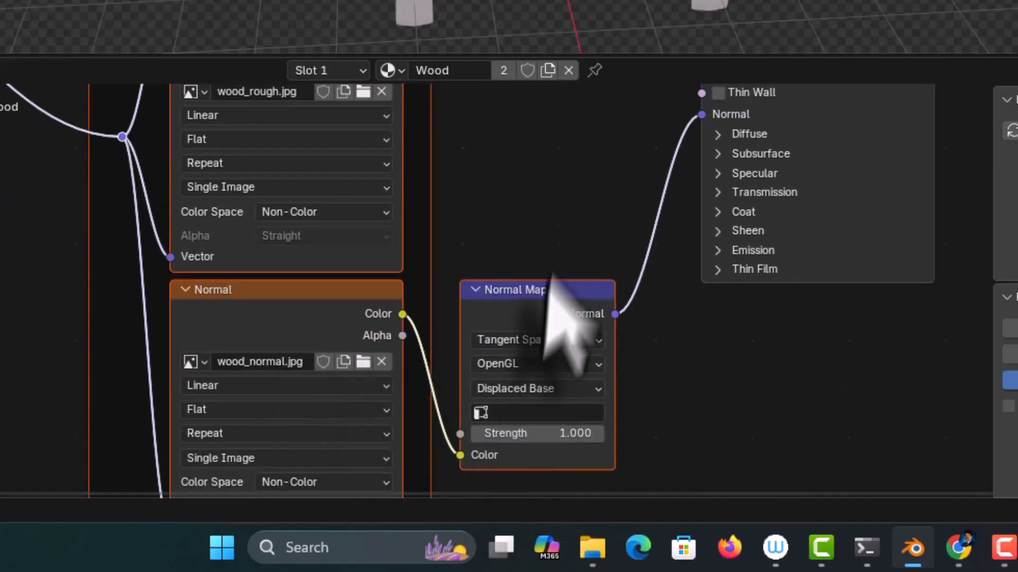
middle_click_drag(561, 229, 475, 373)
middle_click_drag(406, 284, 838, 396)
middle_click_drag(249, 370, 428, 388)
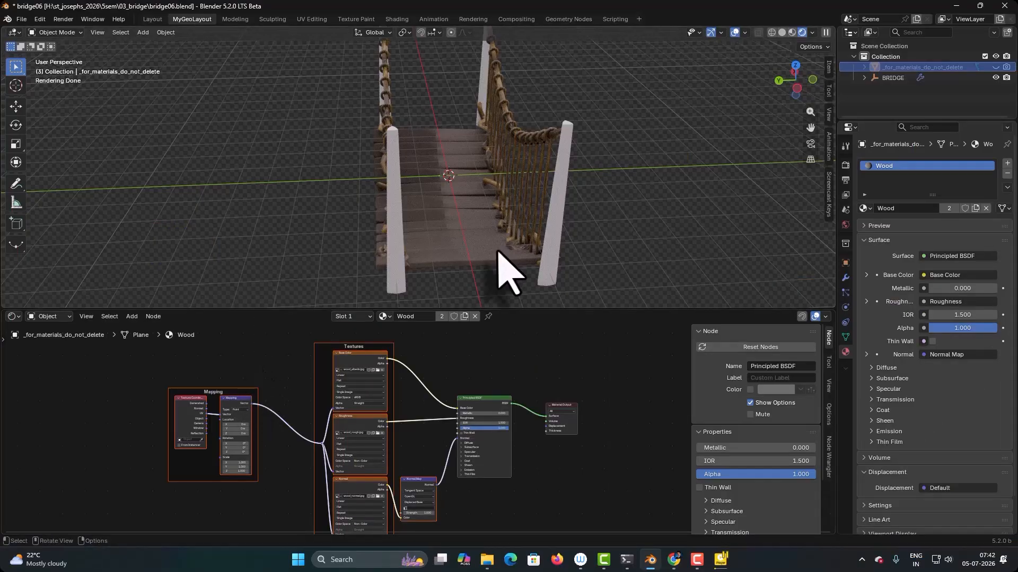
middle_click_drag(499, 252, 267, 235)
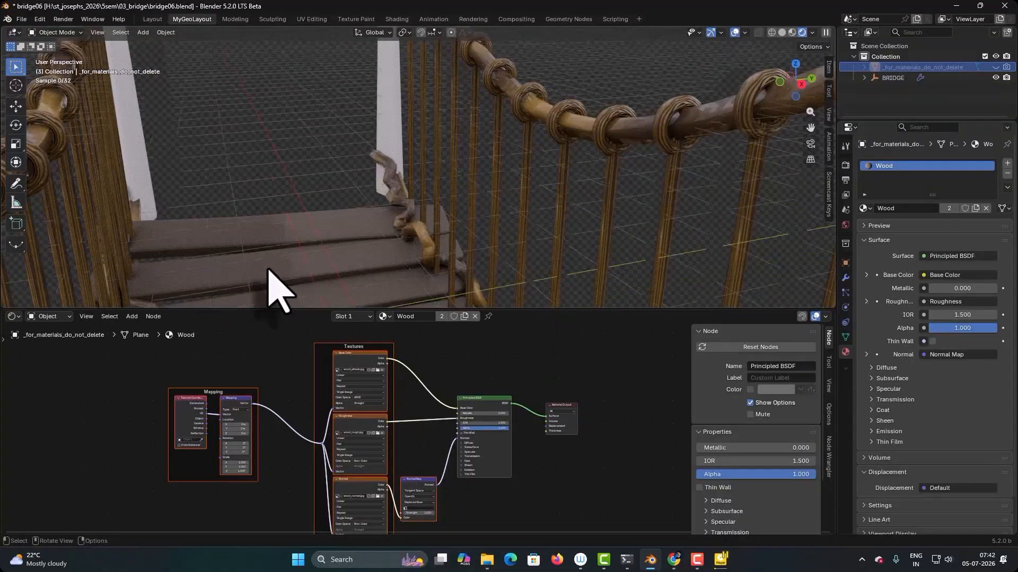
middle_click_drag(268, 271, 248, 270)
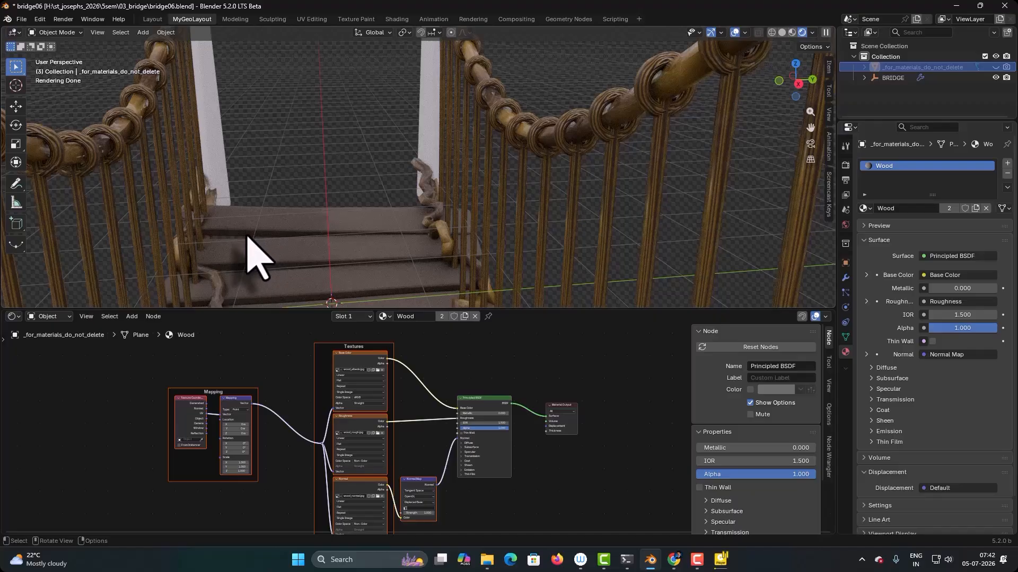
- Select the BRIDGE object and switch the Shader Editor area to the Geometry Node Editor
mouse_move(248, 233)
middle_mouse_down()
mouse_move(256, 227)
mouse_move(247, 226)
middle_mouse_up()
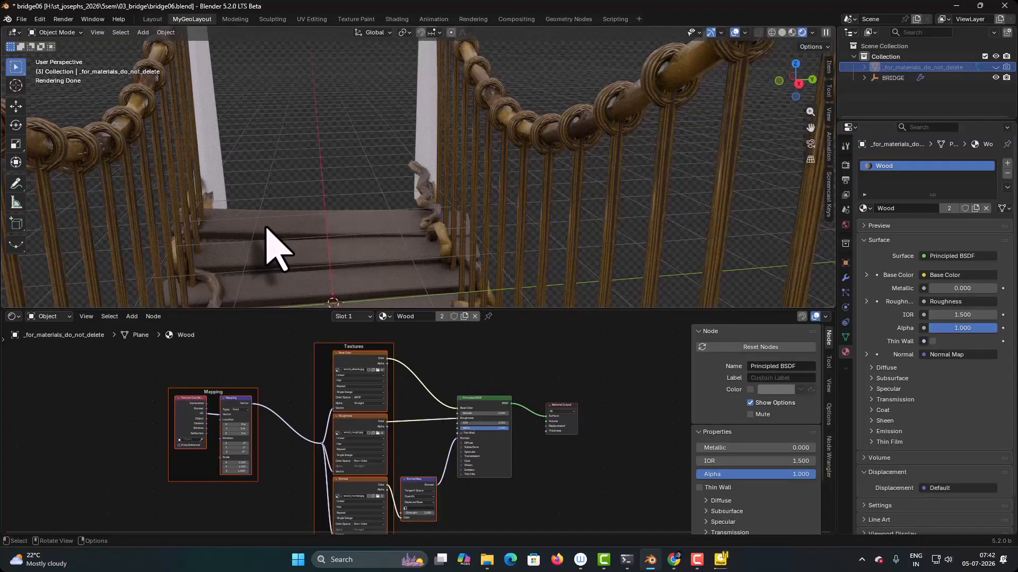
mouse_move(265, 226)
middle_mouse_down()
mouse_move(277, 220)
mouse_move(259, 240)
middle_mouse_up()
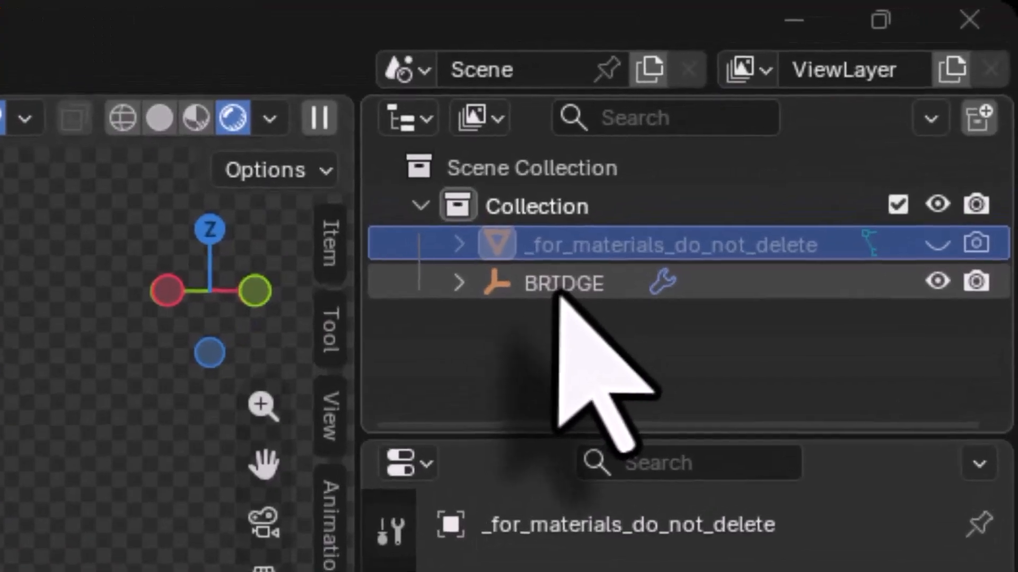
left_click(892, 79)
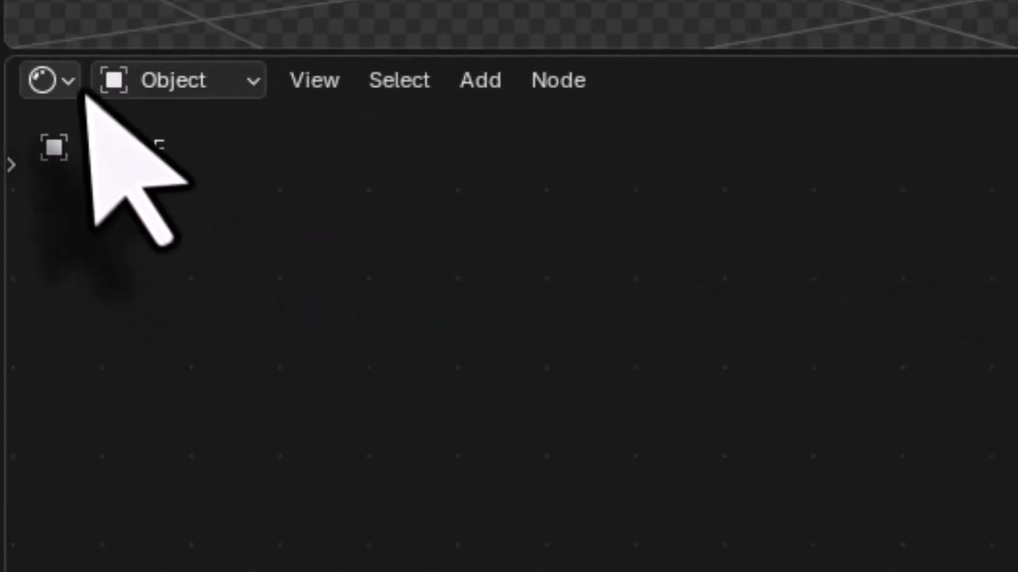
left_click(69, 80)
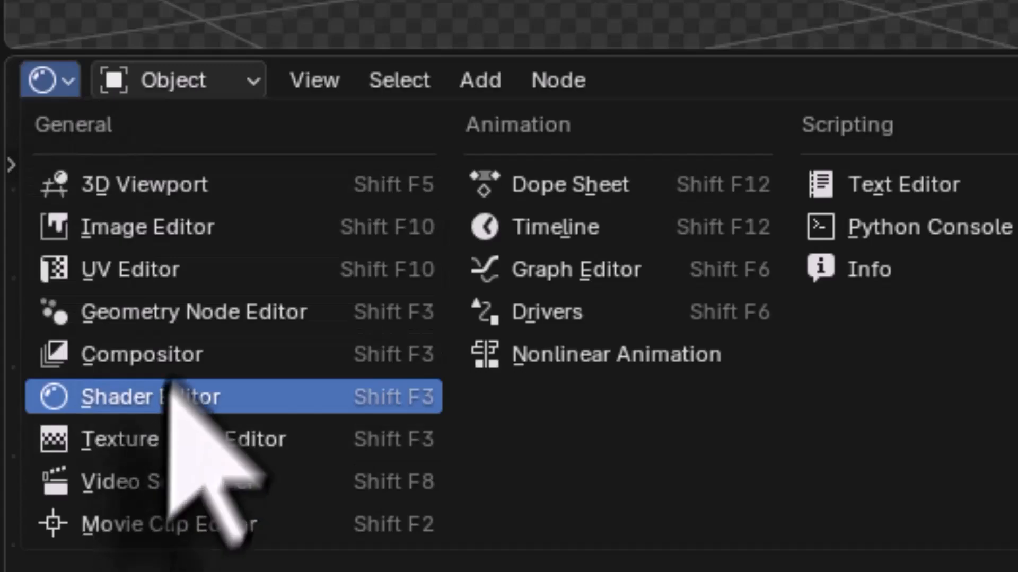
left_click(191, 316)
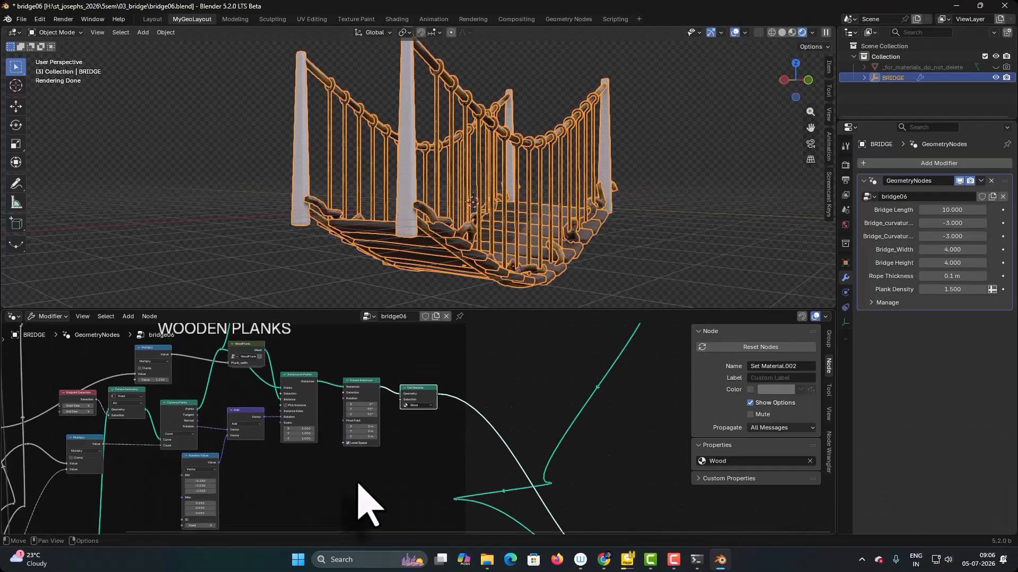
- Make room before the Wood Set Material node in the WOODEN PLANKS frame and insert a Realize Instances node after Rotate Instances
scroll(359, 484, "down", 2)
middle_click_drag(357, 497, 325, 518)
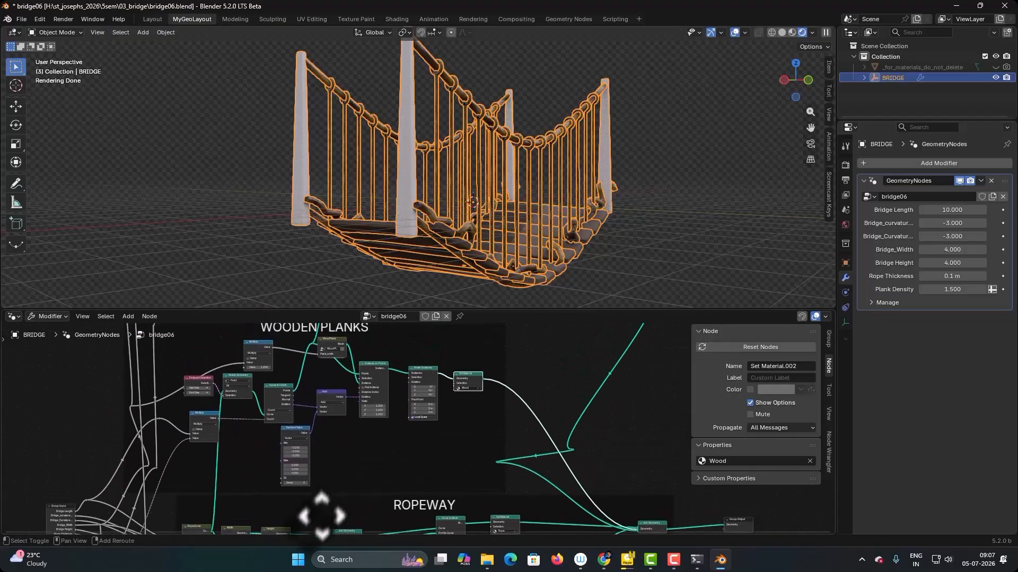
scroll(429, 419, "up", 4)
middle_click_drag(423, 378, 267, 385)
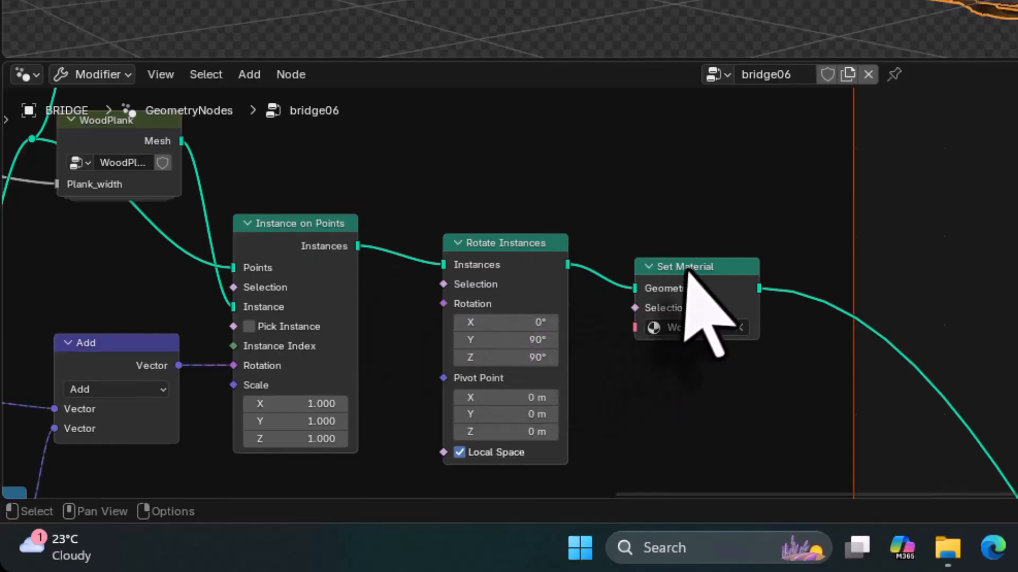
left_click_drag(689, 278, 914, 244)
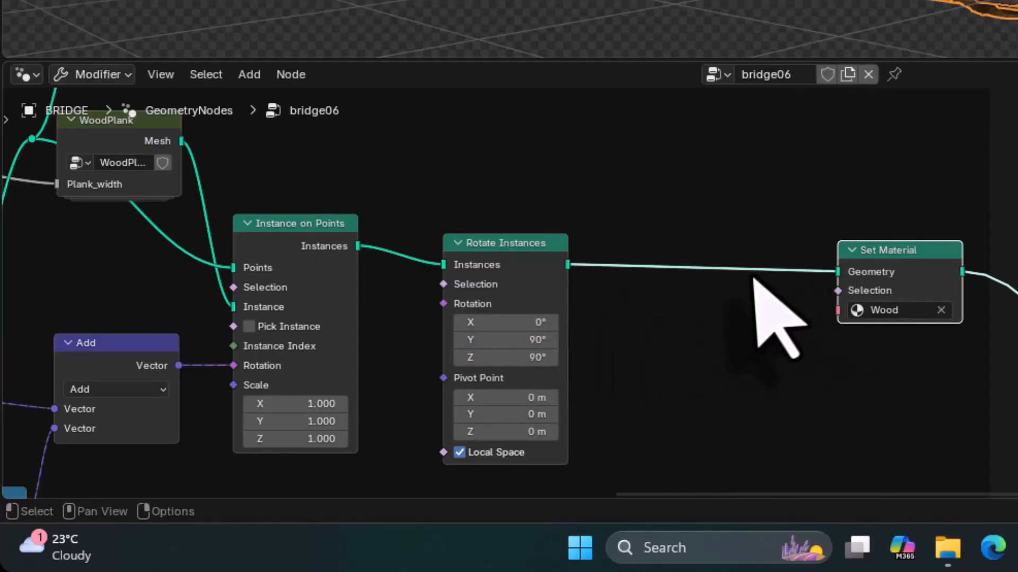
key("shift+a")
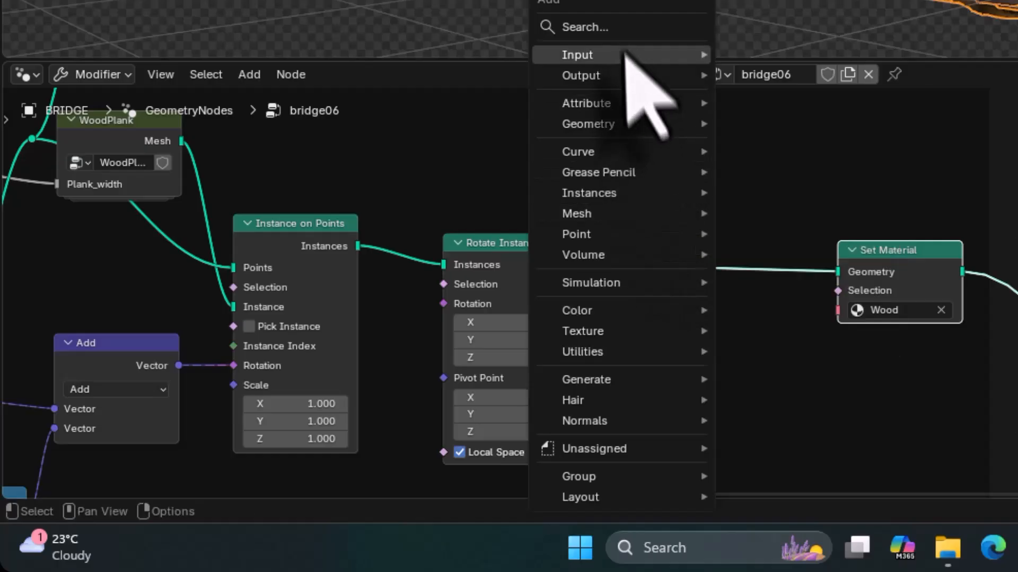
left_click(626, 32)
type("rea")
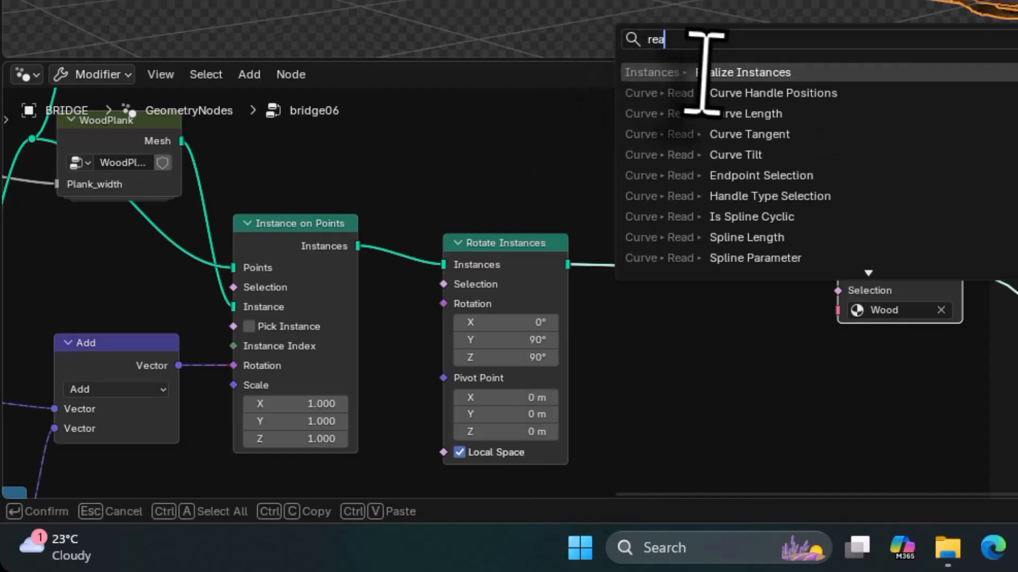
key("Return")
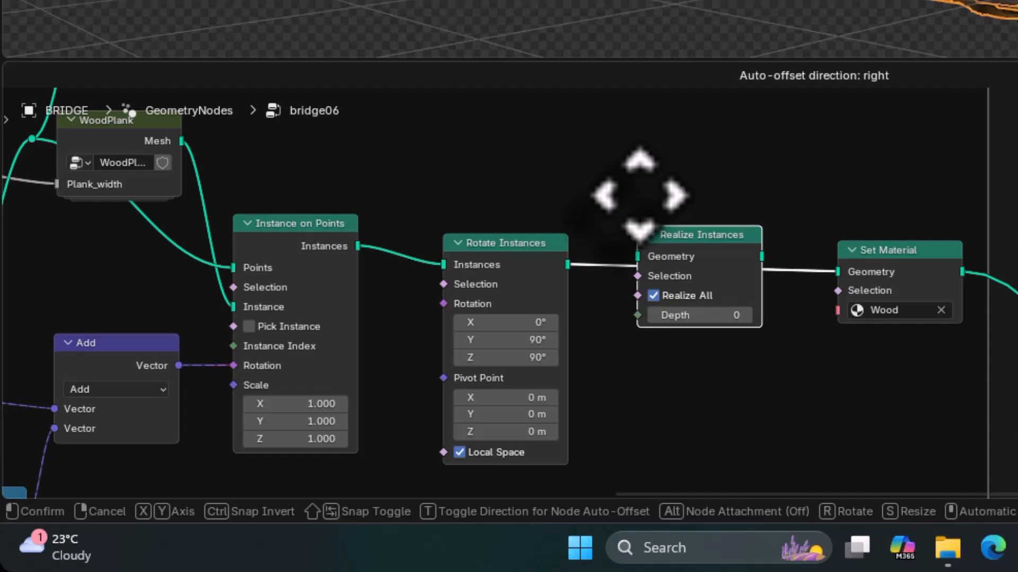
left_click(638, 191)
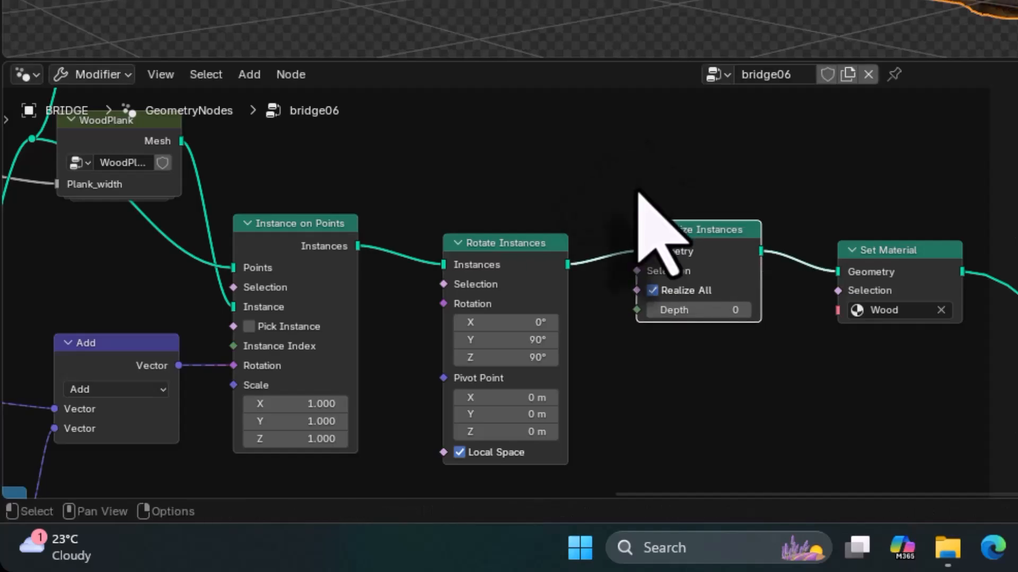
left_click_drag(677, 225, 654, 231)
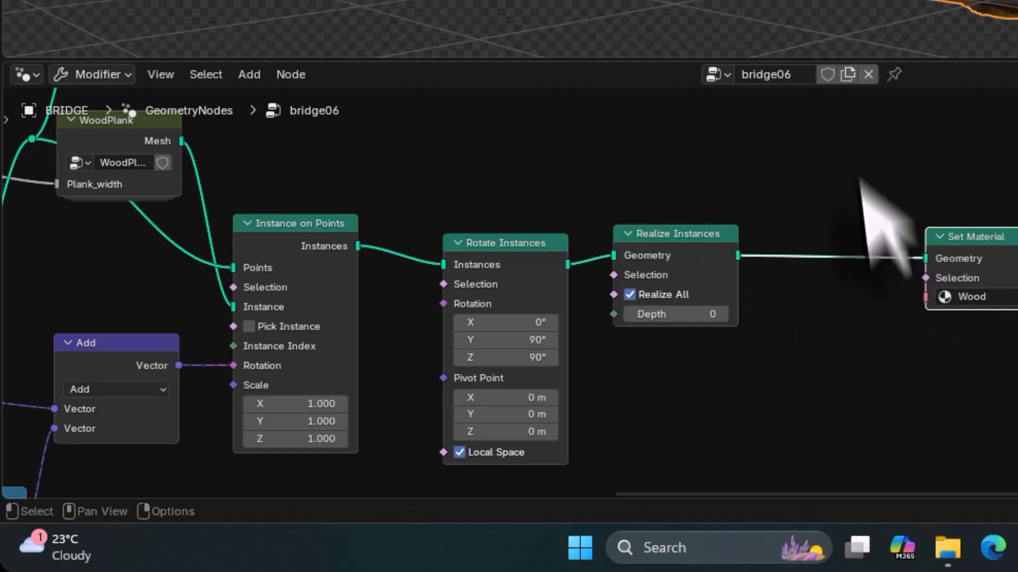
- Insert a Store Named Attribute node between Realize Instances and the Wood Set Material node
middle_click_drag(927, 5, 1009, 5)
key("shift+a")
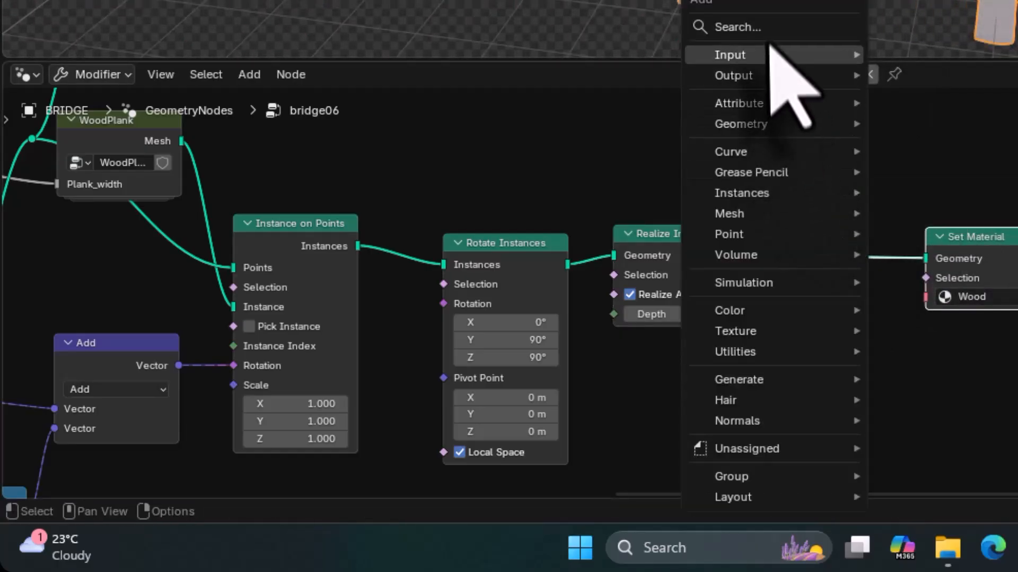
left_click(772, 27)
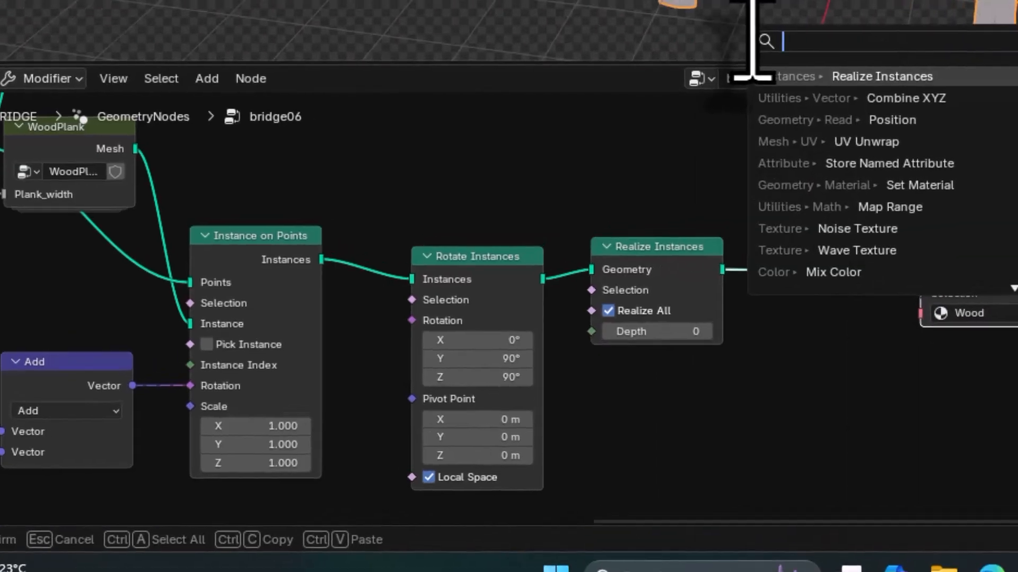
type("store")
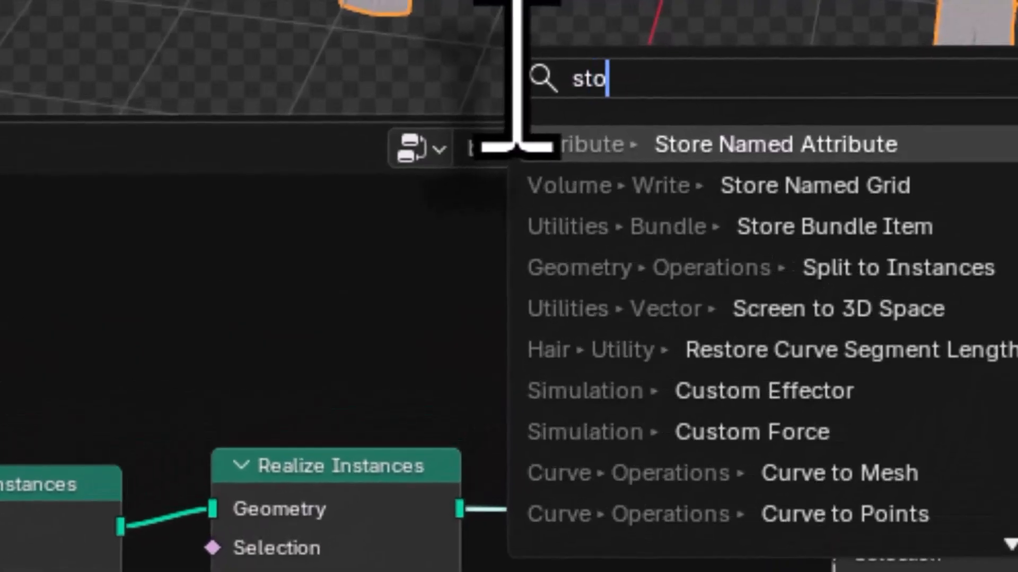
key("Return")
left_click(524, 388)
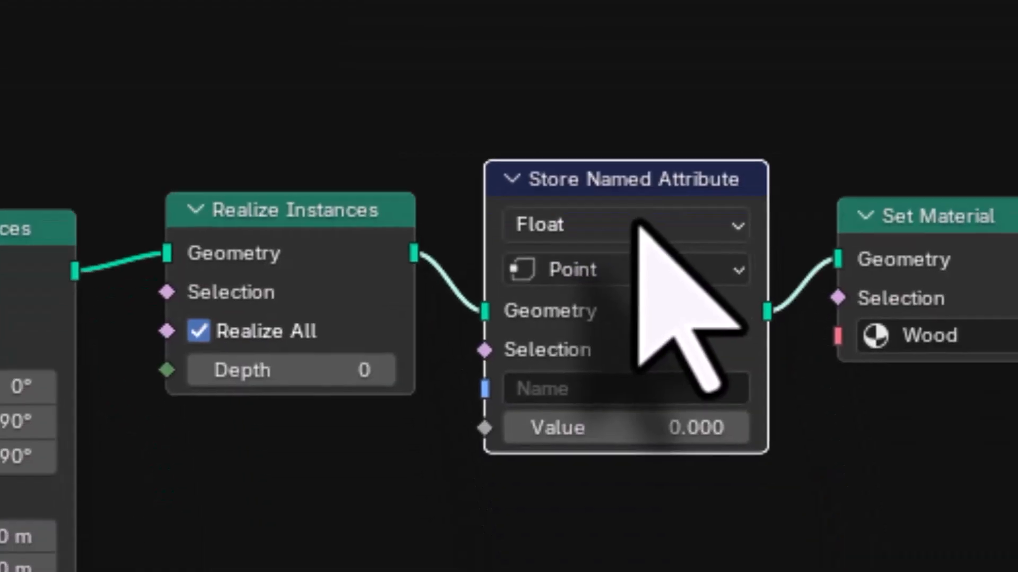
- Set the Store Named Attribute node to data type 2D Vector, domain Face Corner and name UVMap
left_click(638, 223)
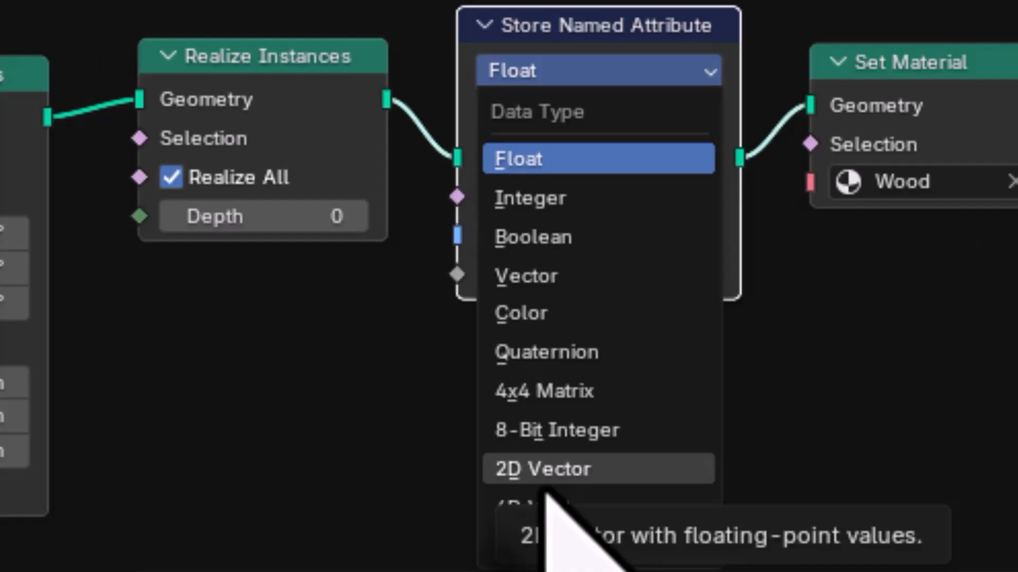
left_click(540, 470)
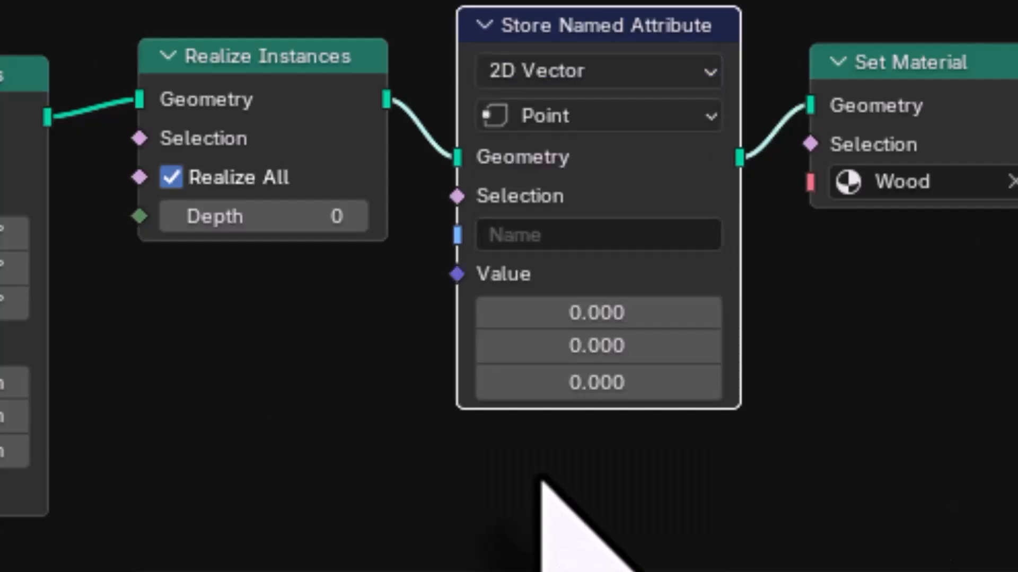
left_click(585, 117)
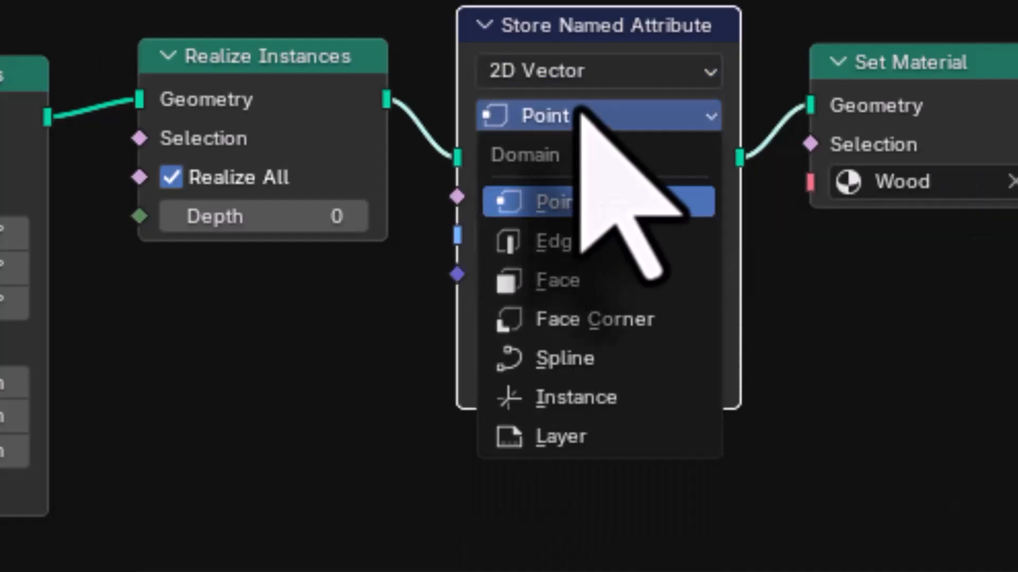
left_click(588, 320)
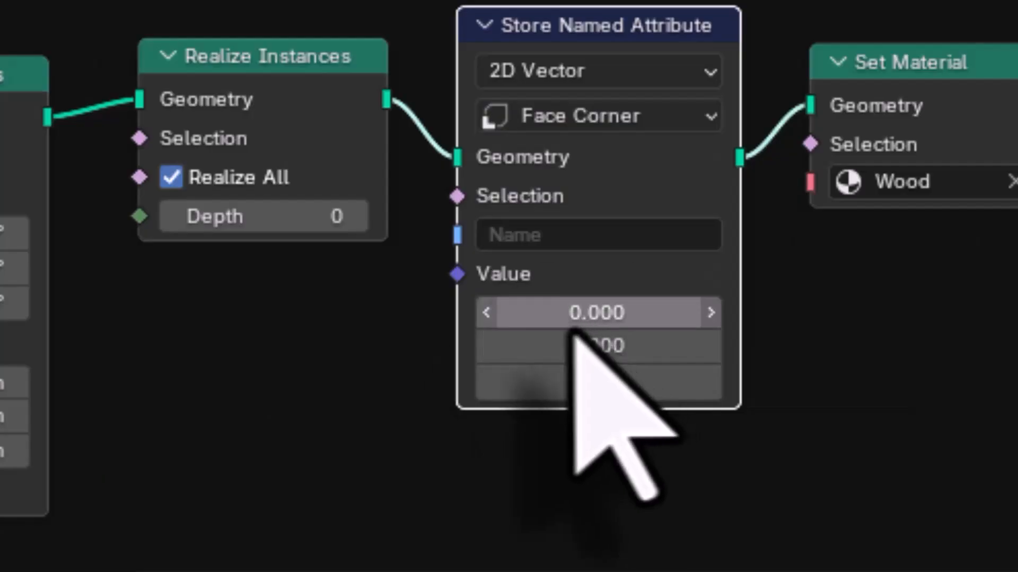
left_click(519, 247)
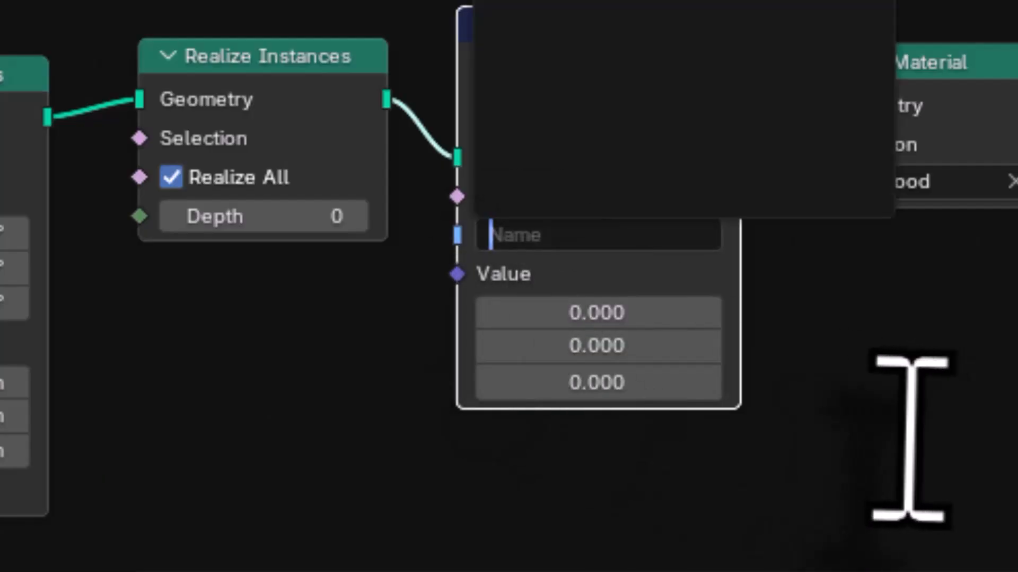
type("UVMap")
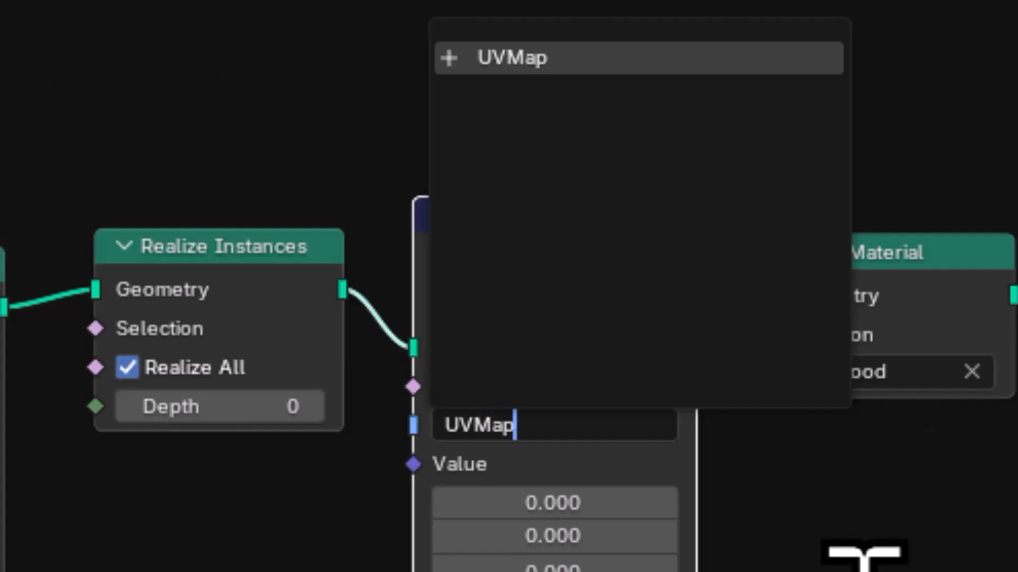
key("Return")
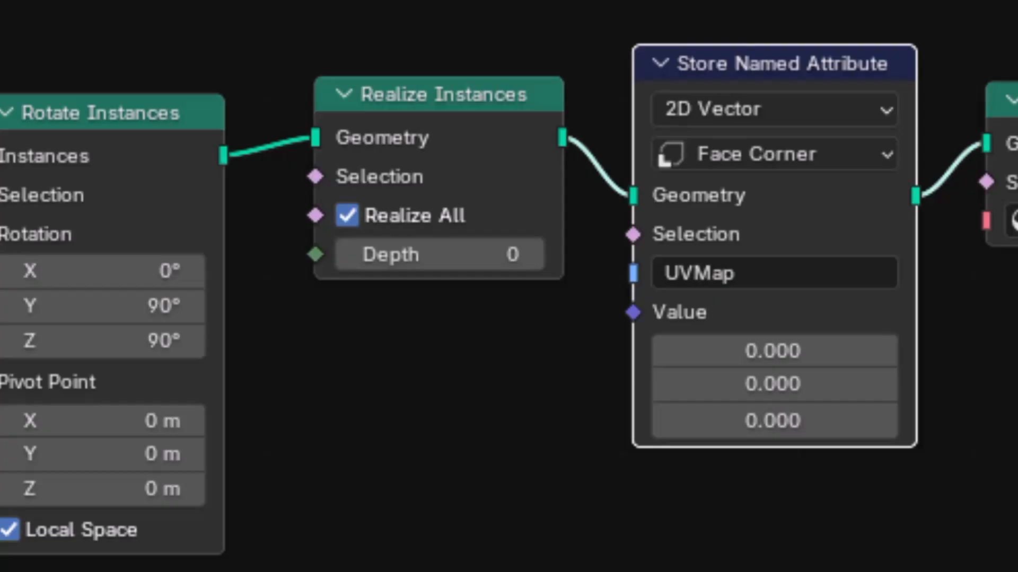
- Add a Position node below the Rotate Instances node of the wooden planks
key("shift+a")
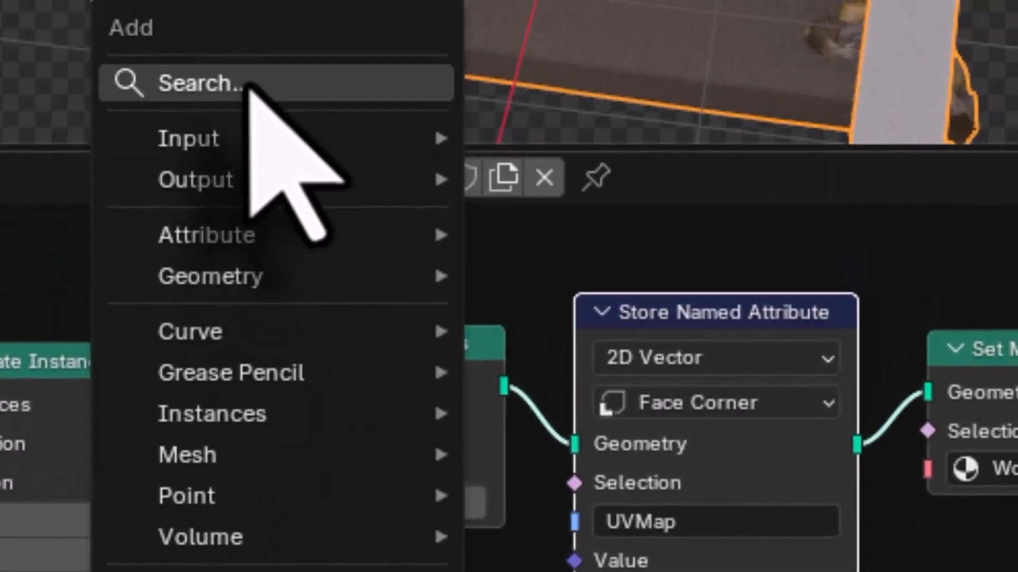
left_click(250, 89)
type("pos")
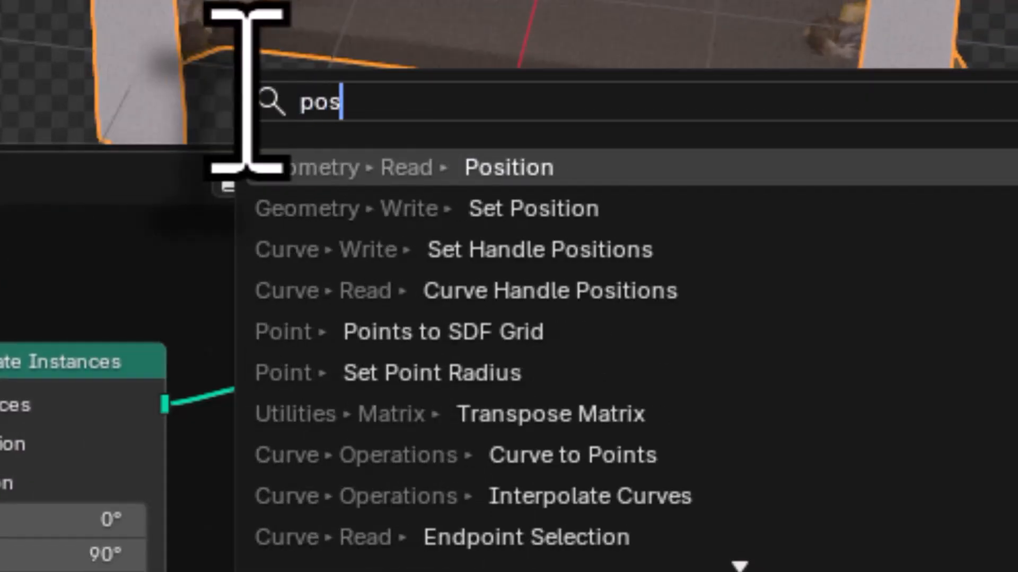
left_click(415, 168)
left_click(154, 332)
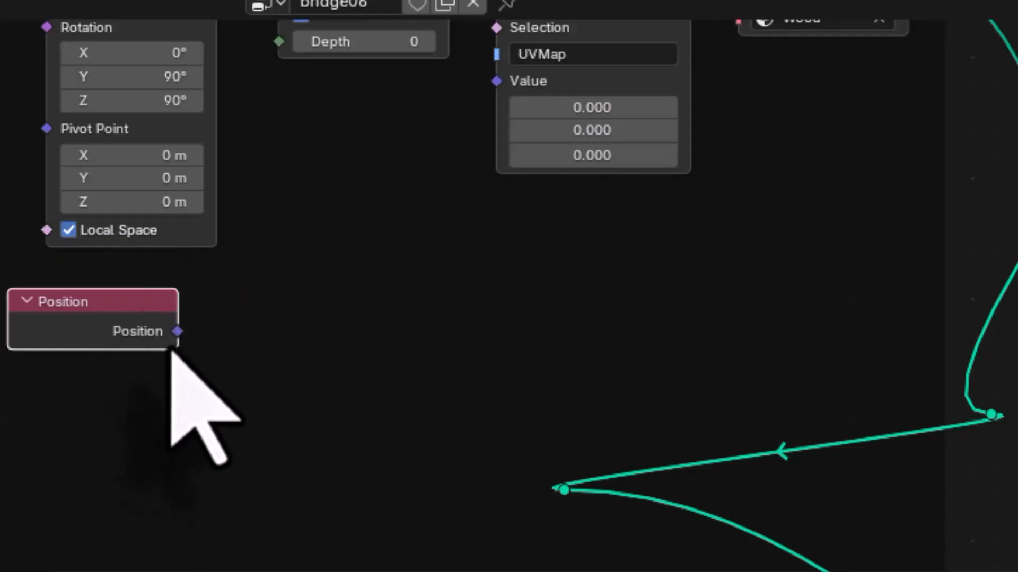
scroll(204, 276, "up", 1)
scroll(205, 275, "down", 3)
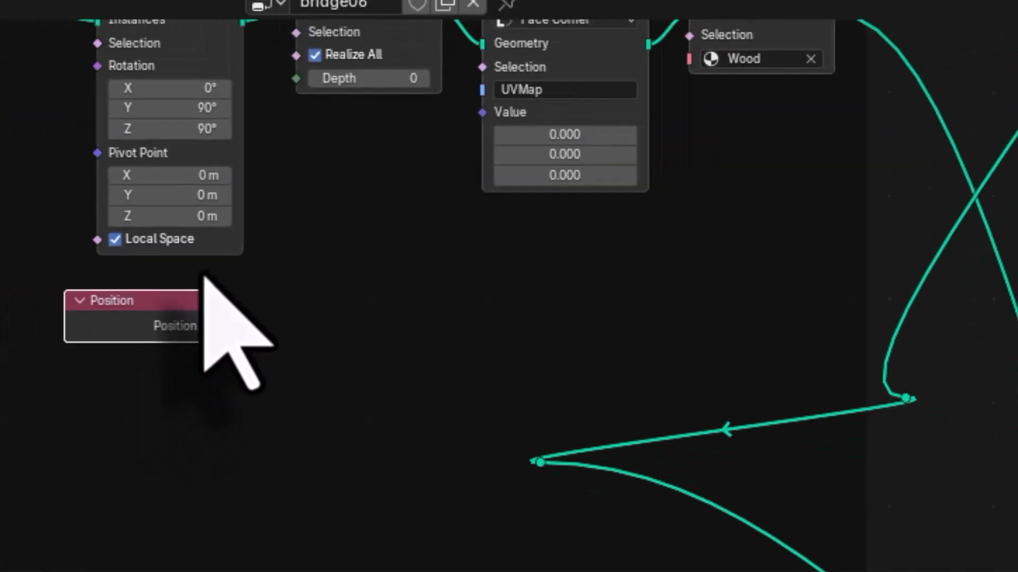
- Add a Separate XYZ node beside the Position node and connect Position to its Vector input
middle_click_drag(437, 344, 466, 432)
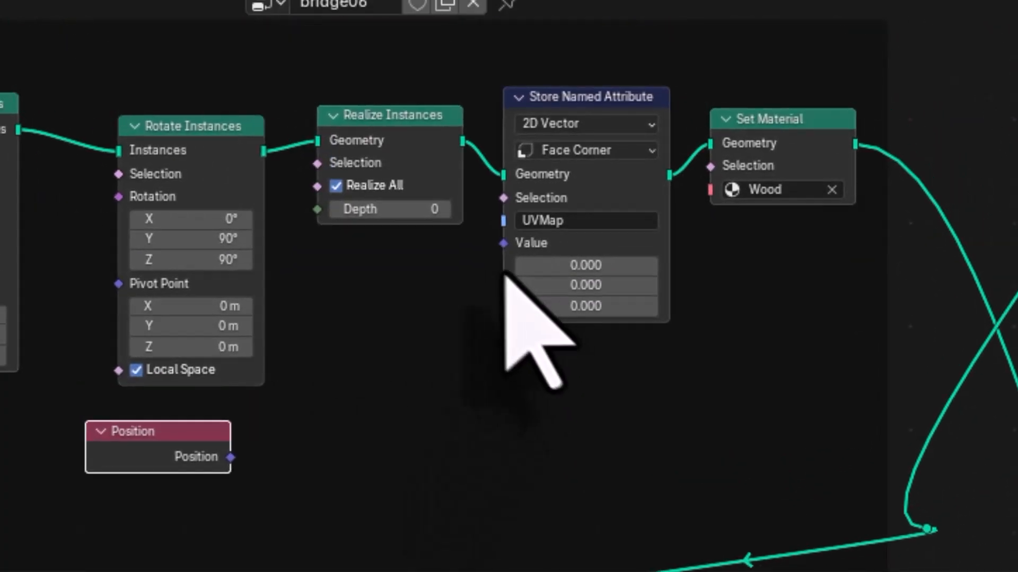
left_click_drag(171, 433, 127, 427)
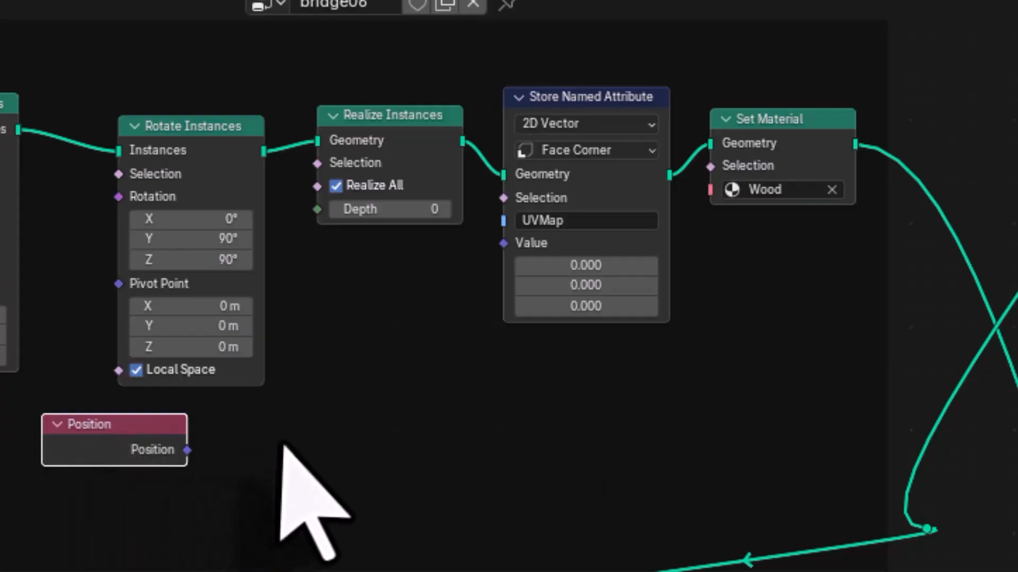
key("shift+a")
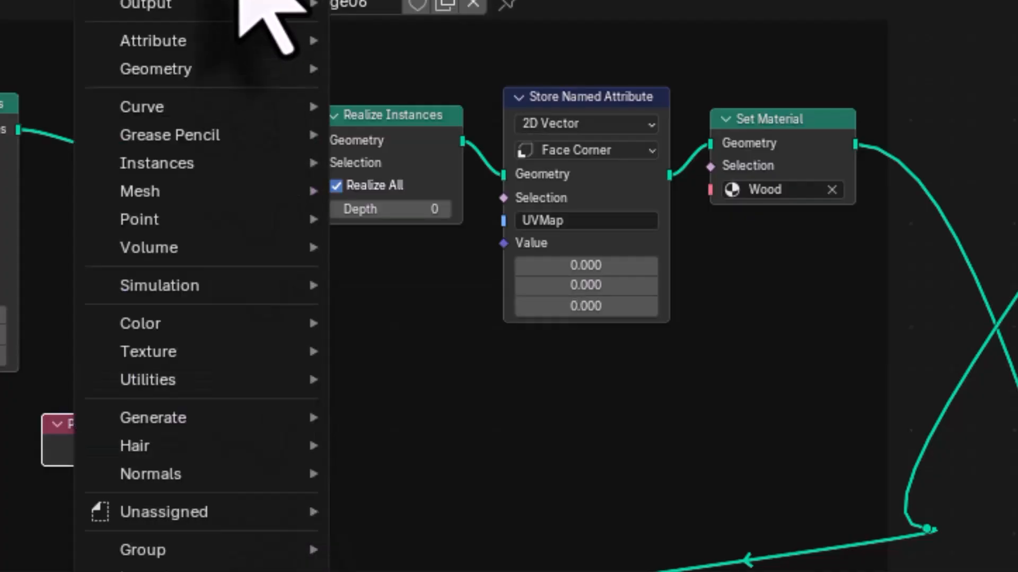
left_click(230, 0)
type("sepa")
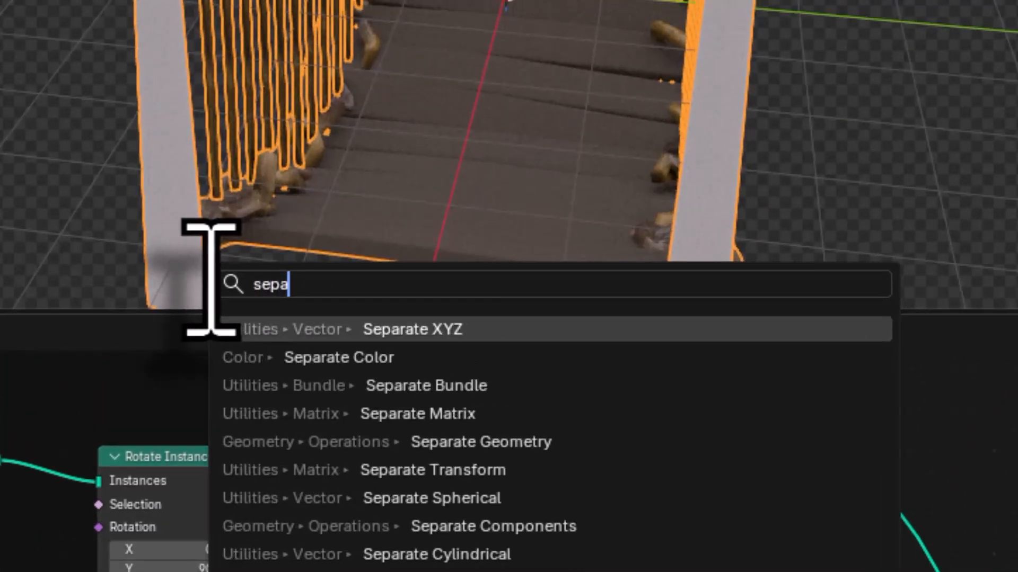
left_click(447, 331)
left_click(382, 571)
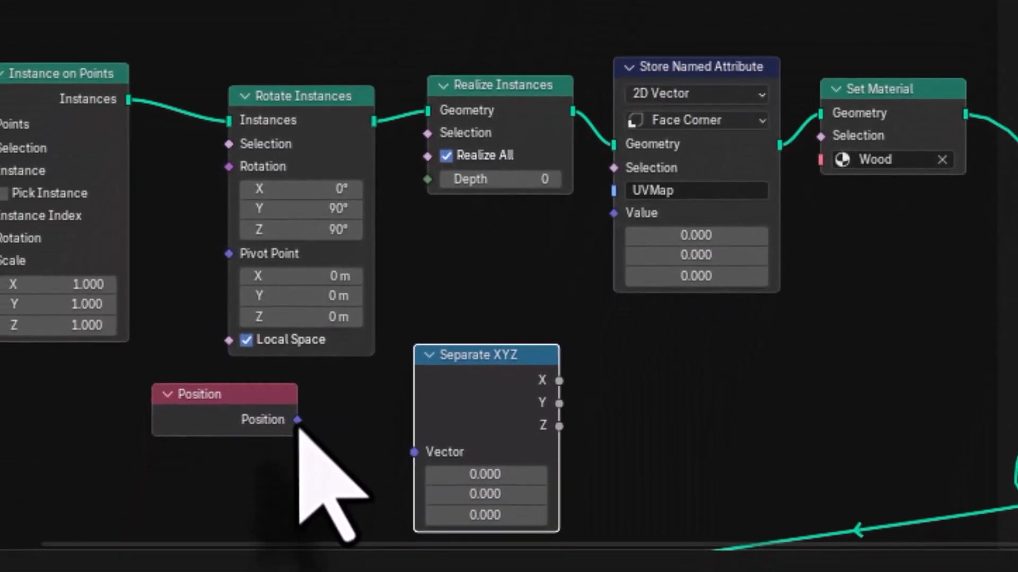
left_click_drag(297, 420, 414, 452)
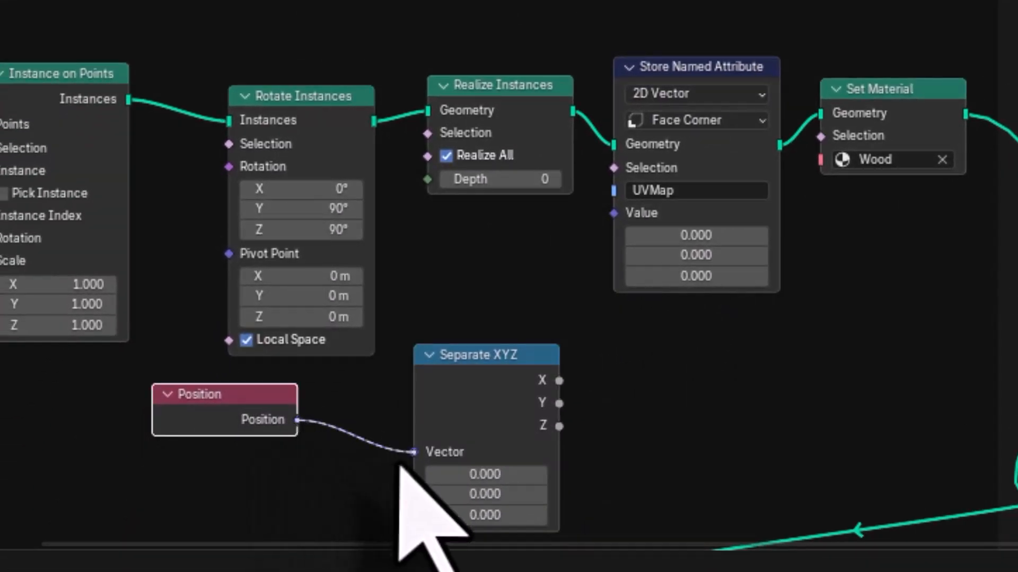
- Add a Combine XYZ node directly after the Separate XYZ node, shifting Separate XYZ aside to make room
middle_click_drag(666, 484, 596, 388)
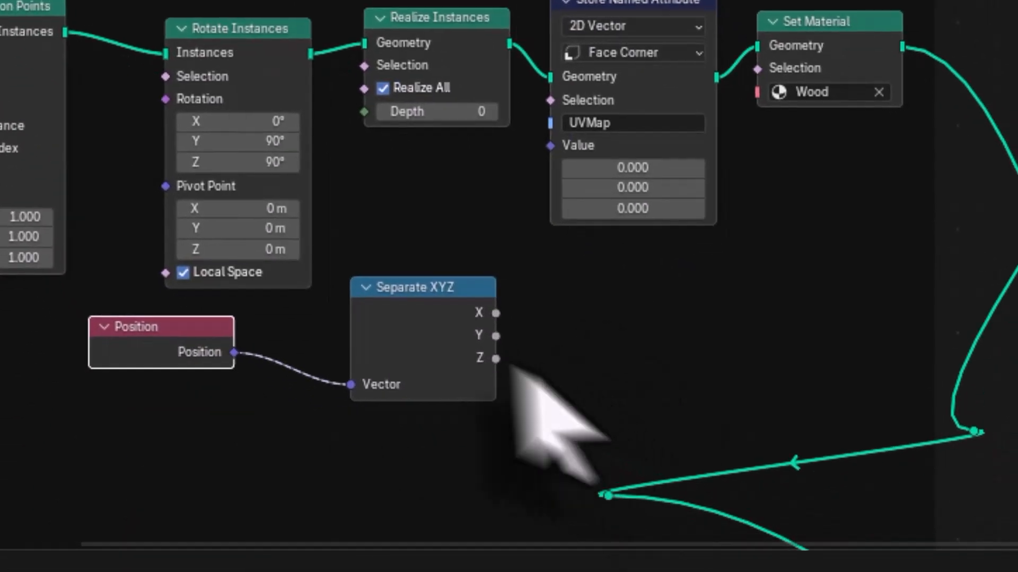
left_click_drag(418, 292, 374, 314)
key("shift+a")
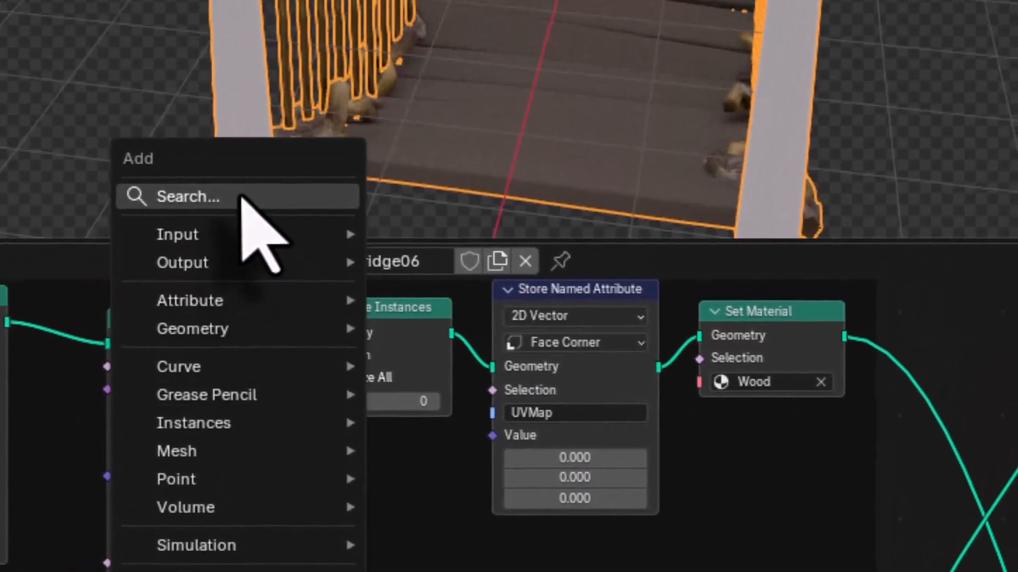
left_click(242, 197)
type("comb")
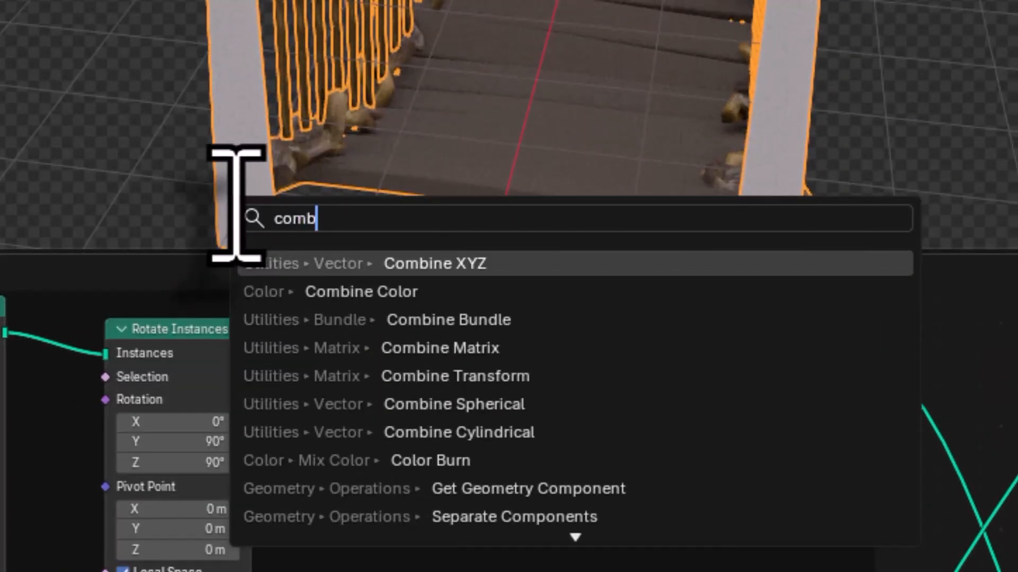
left_click(440, 265)
left_click(368, 398)
middle_click_drag(368, 398, 120, 302)
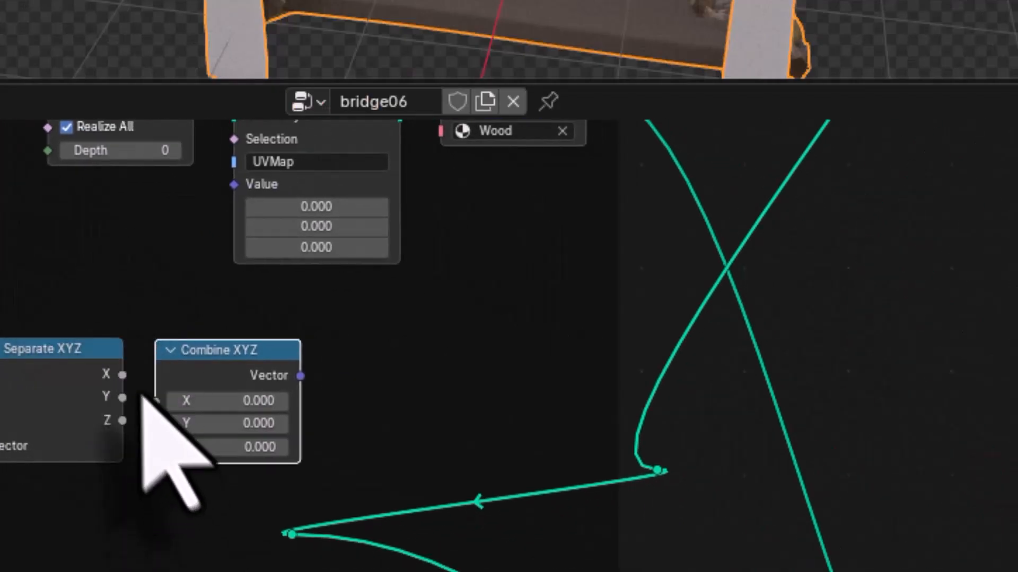
- Link X and Y from Separate XYZ to Combine XYZ, and feed its Vector into the UVMap Store Named Attribute's Value
left_click_drag(123, 375, 156, 424)
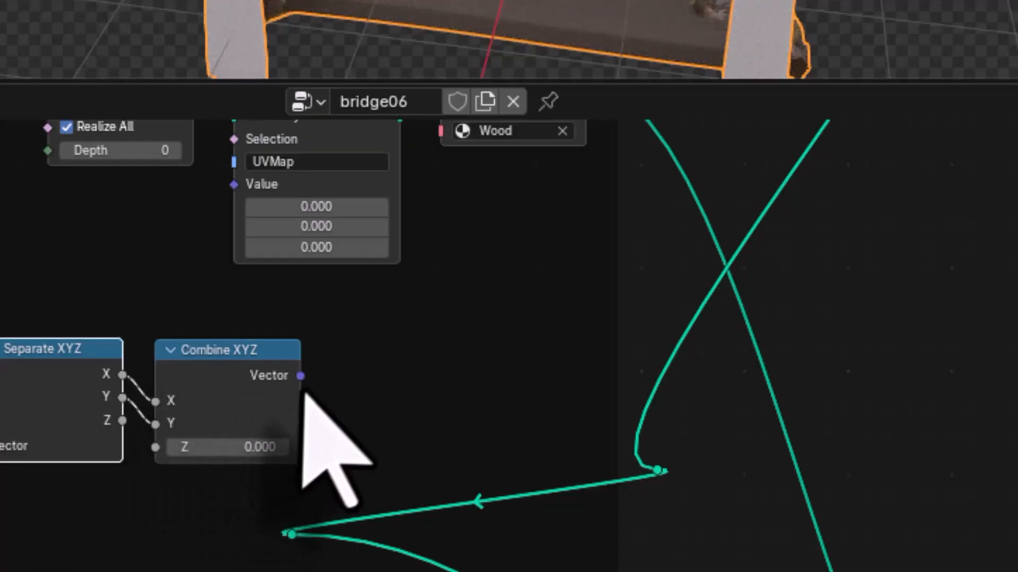
left_click_drag(301, 375, 235, 185)
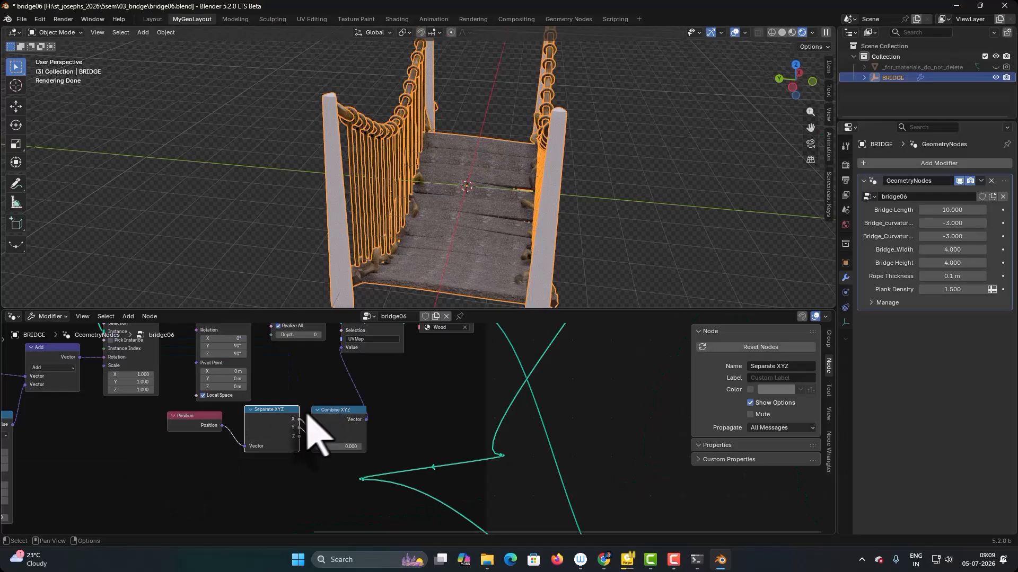
left_click_drag(326, 410, 322, 391)
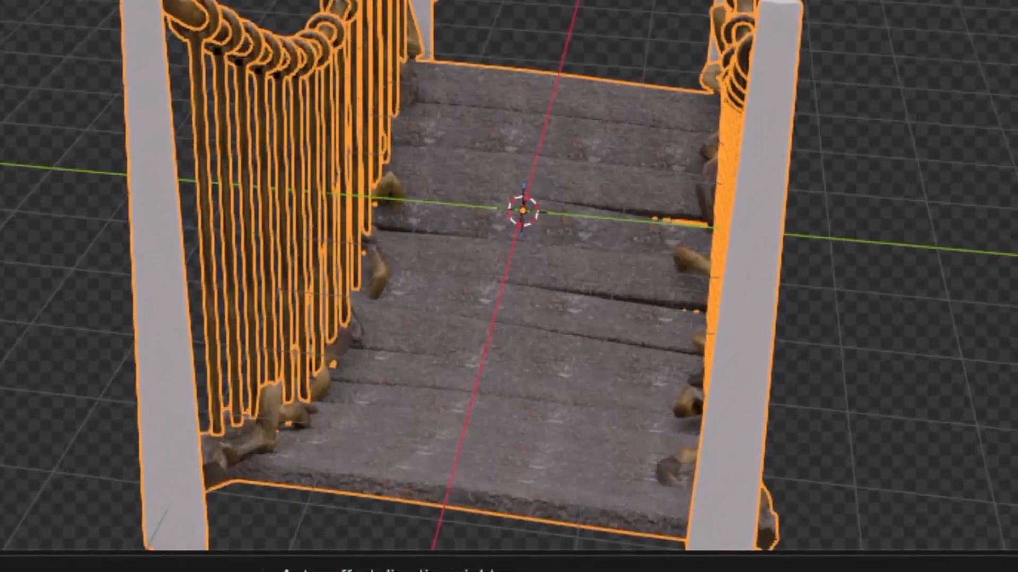
- Examine the wood texture on the bridge planks up close and from several angles
middle_click_drag(448, 365, 652, 337)
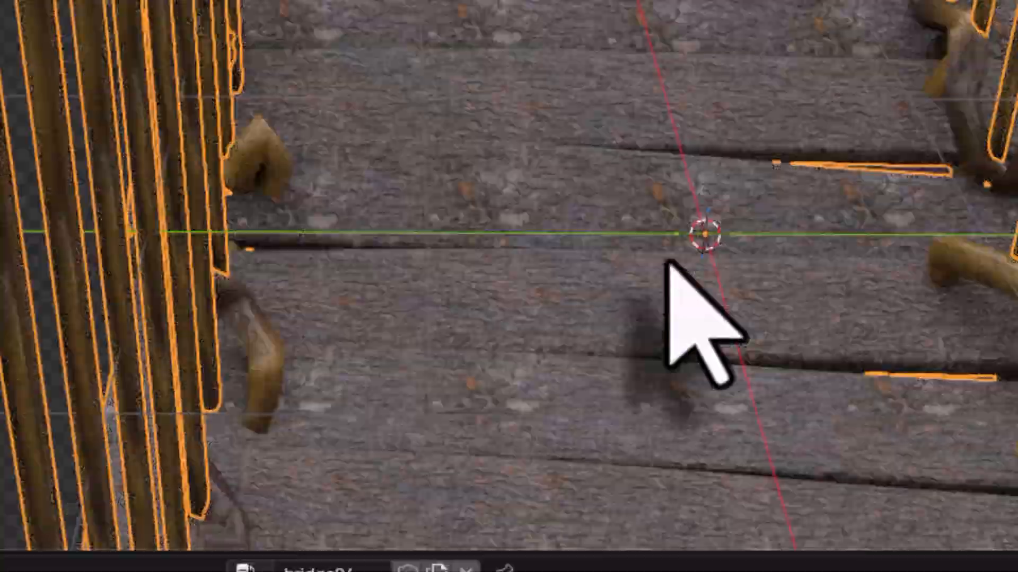
middle_click_drag(667, 262, 634, 371)
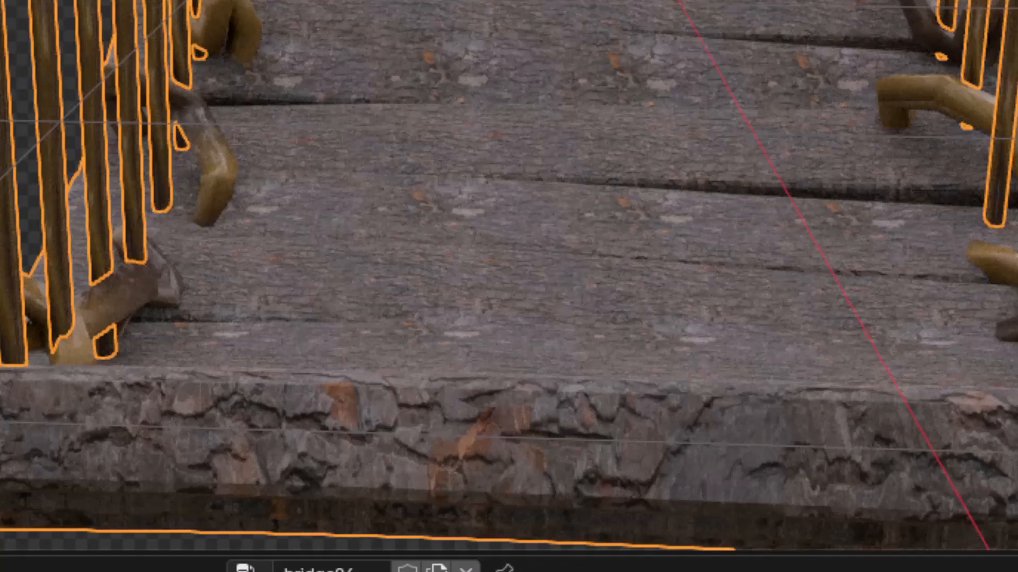
scroll(369, 255, "up", 2)
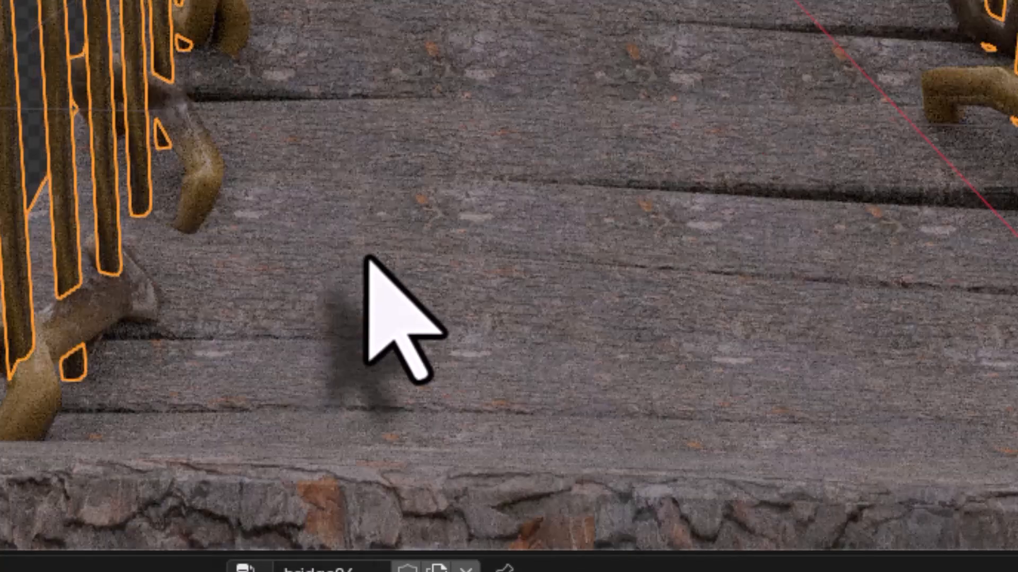
middle_click_drag(384, 282, 392, 267)
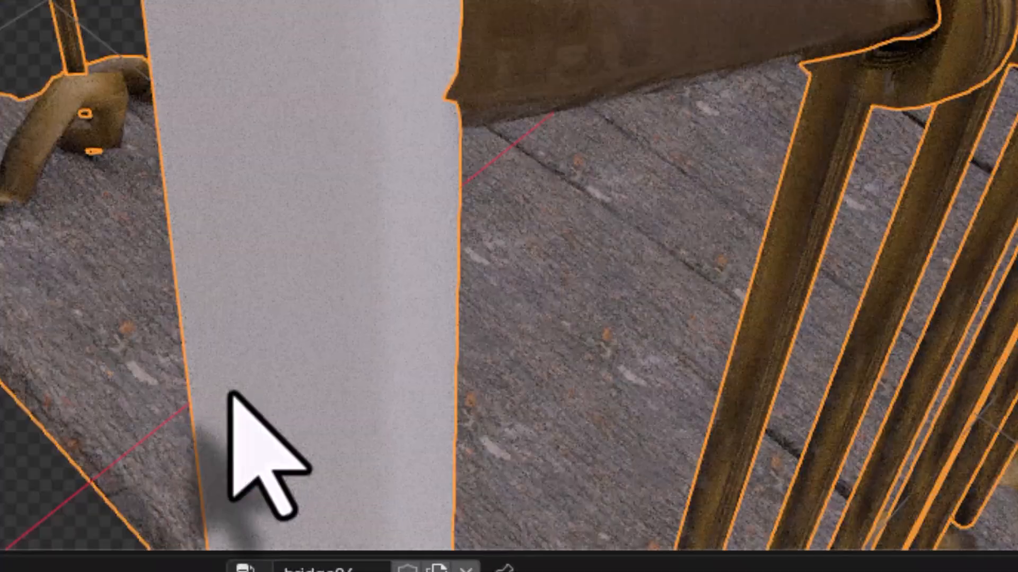
middle_click_drag(450, 466, 362, 394)
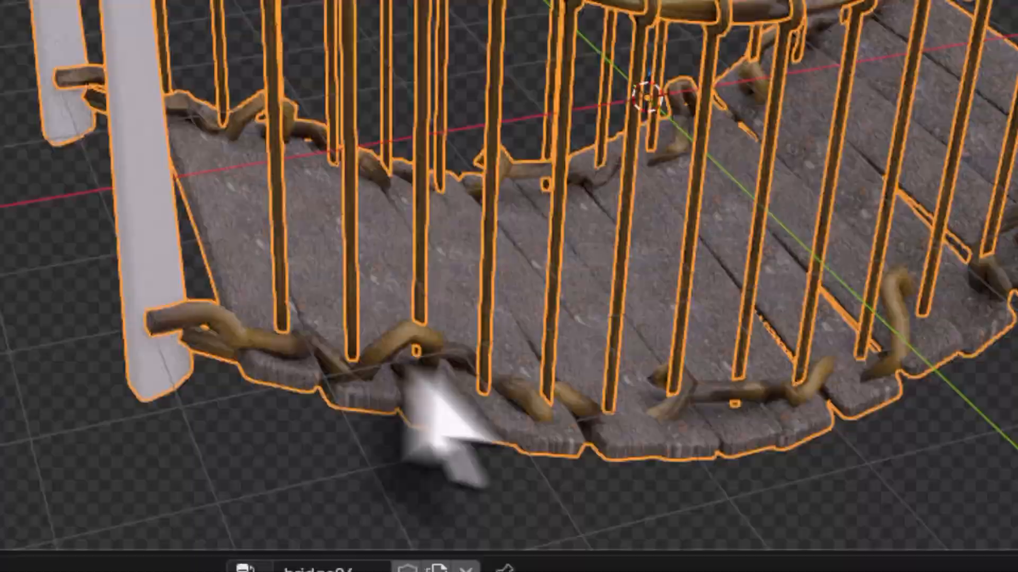
scroll(482, 432, "up", 2)
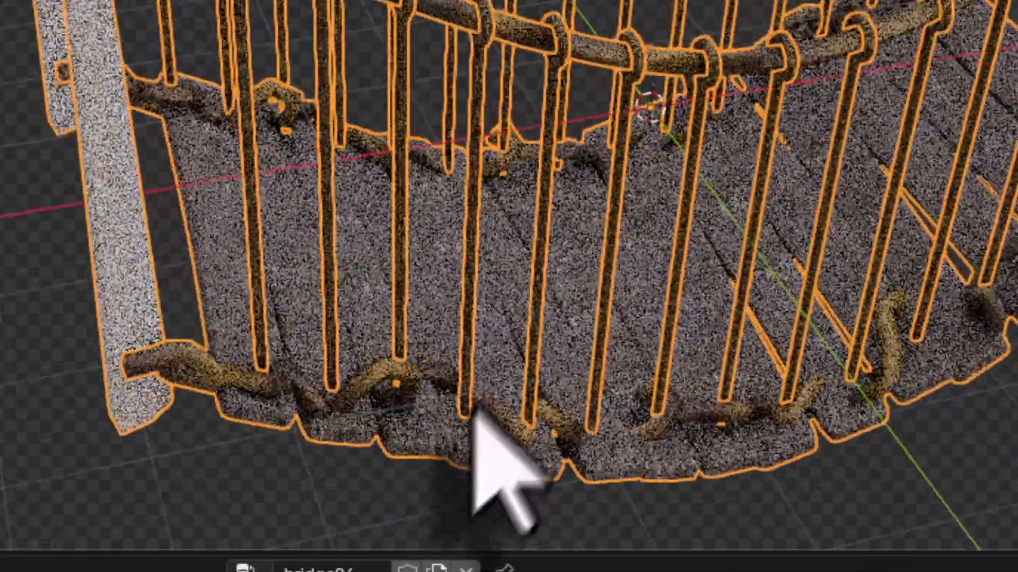
middle_click_drag(482, 432, 450, 447)
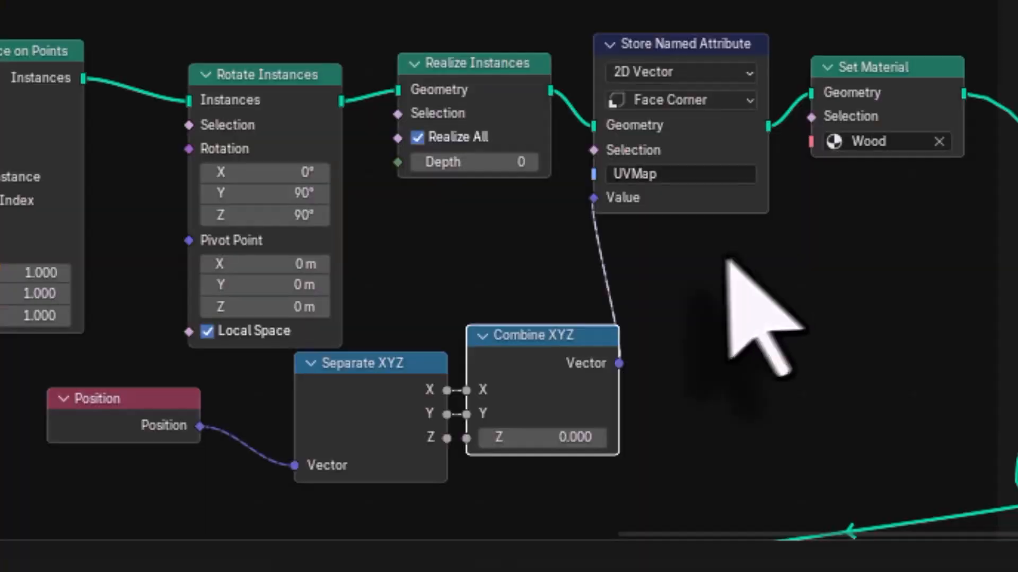
- Duplicate the planks' Realize Instances, Store Named Attribute, Combine XYZ, Separate XYZ and Position nodes, placing the copies outside the planks frame
left_click(429, 80)
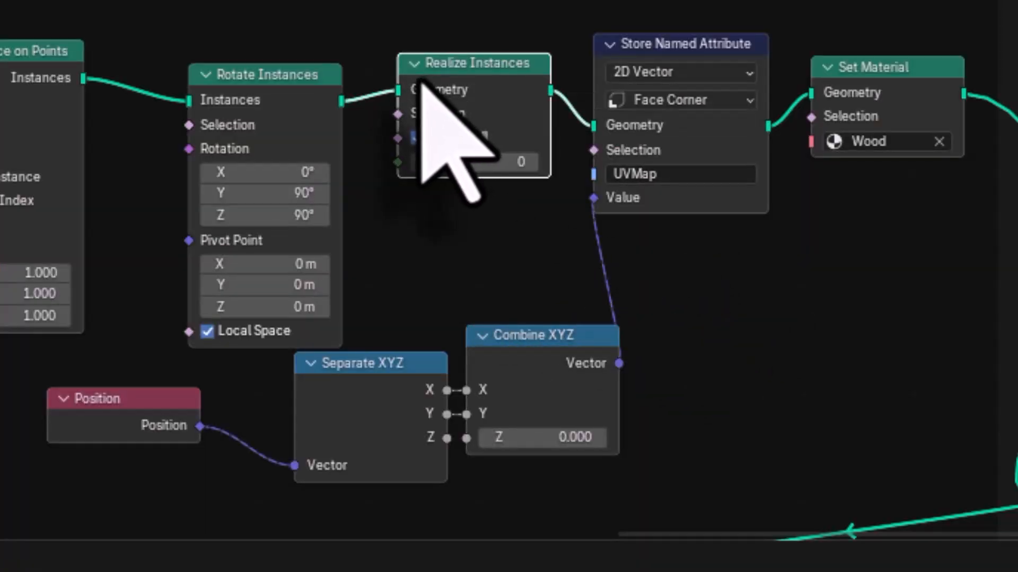
left_click(700, 56, "shift")
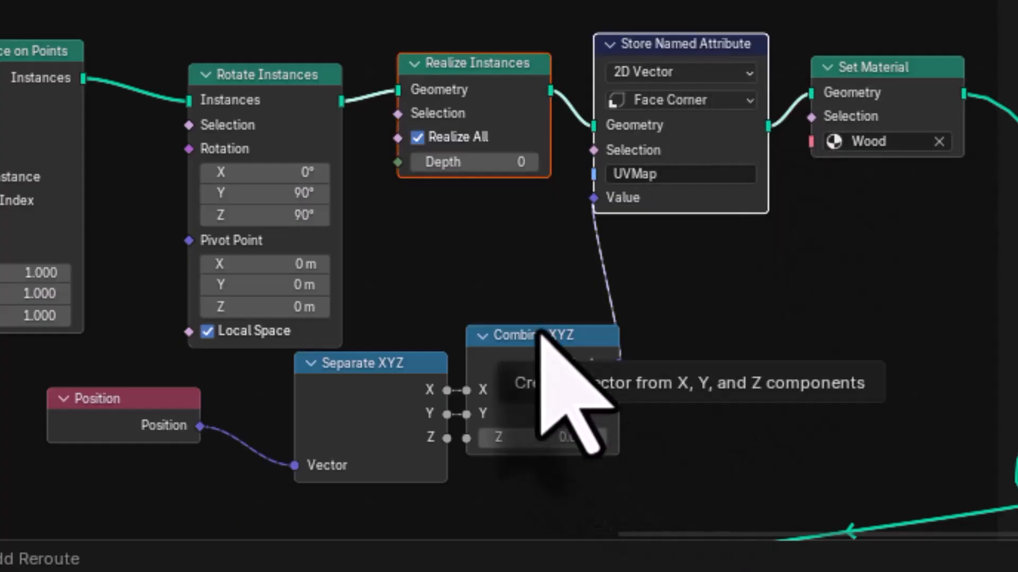
left_click(575, 371, "shift")
left_click(375, 371, "shift")
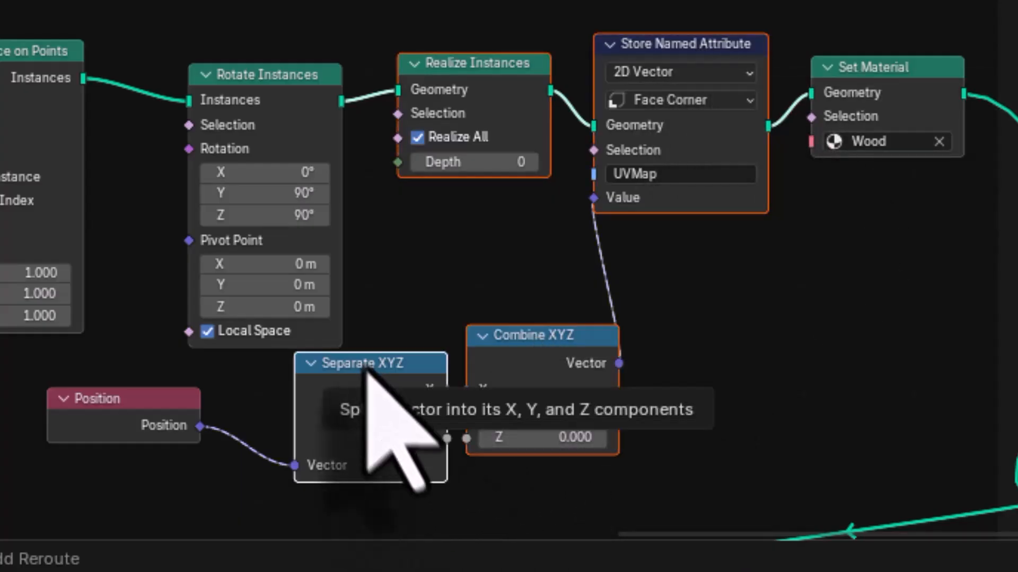
left_click(128, 408, "shift")
key("g")
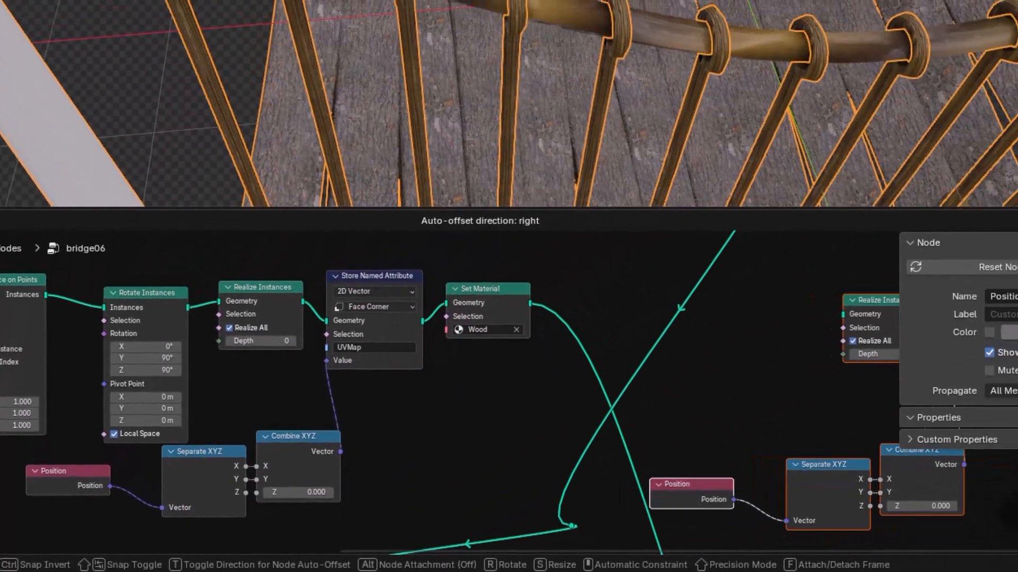
left_click(742, 467)
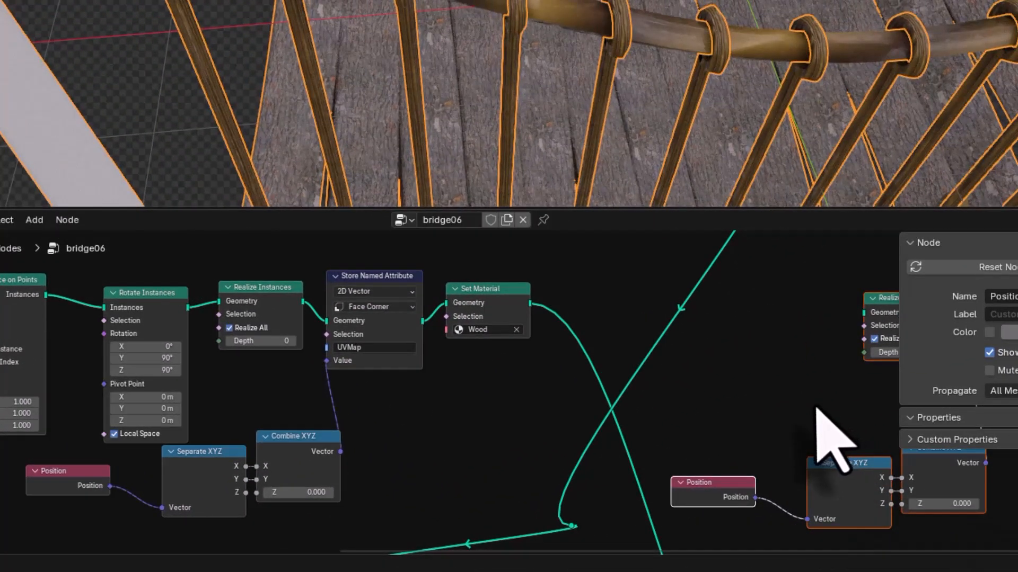
- Move the duplicated UV mapping nodes into the ROPEWAY frame, near its Set Material node
middle_click_drag(816, 382, 432, 391)
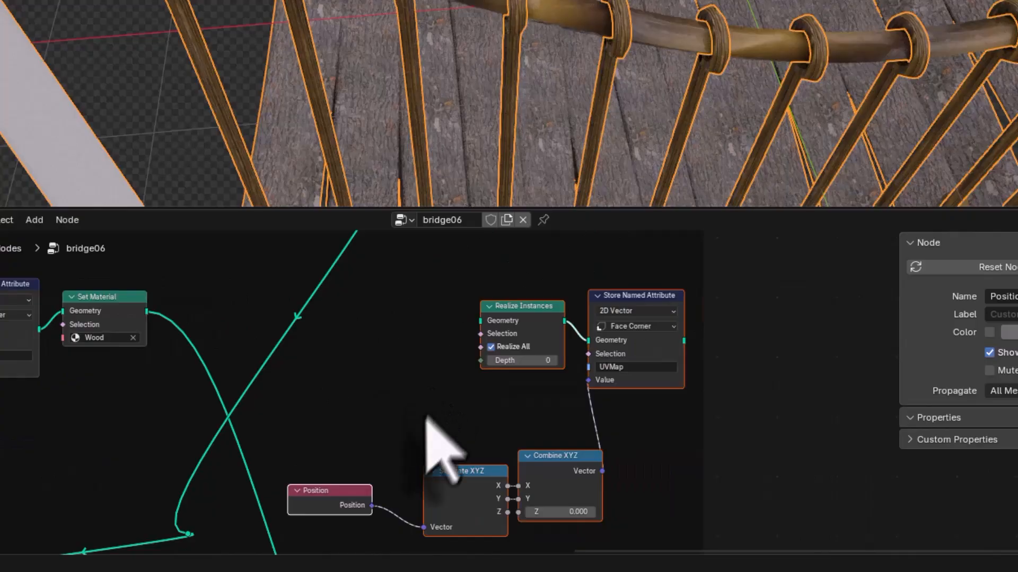
scroll(427, 419, "down", 3)
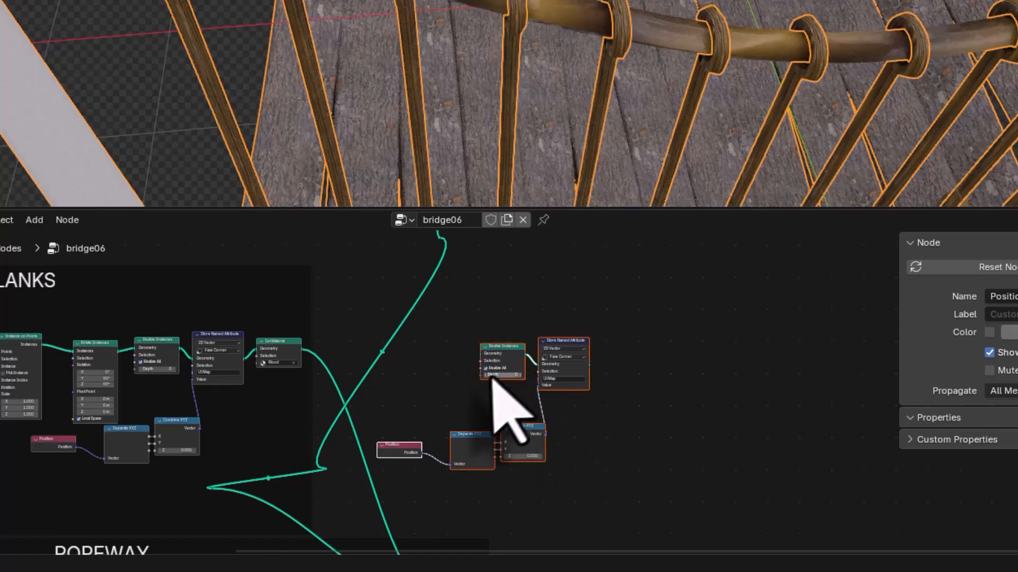
middle_click_drag(429, 371, 472, 532)
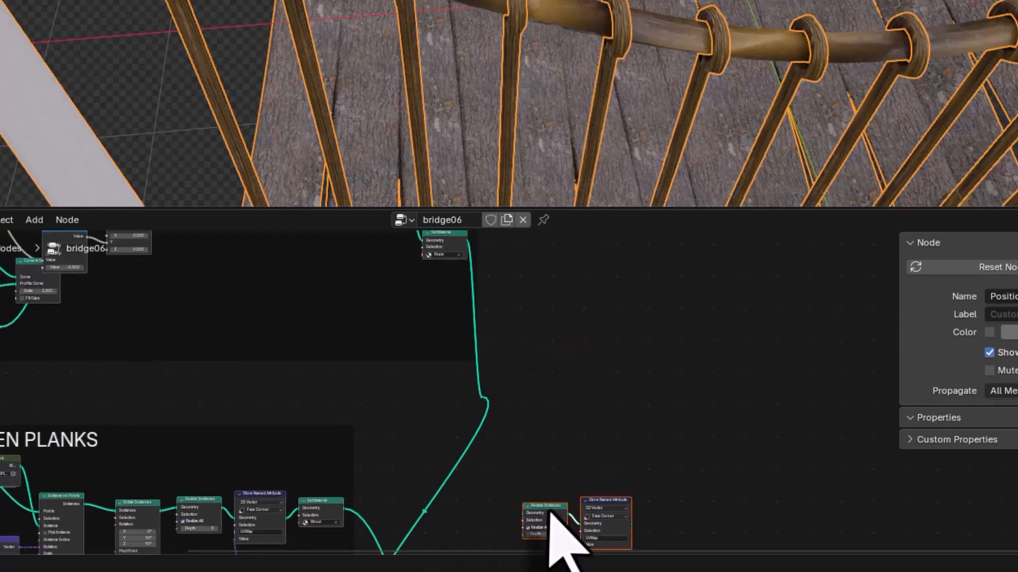
left_click_drag(552, 525, 596, 398)
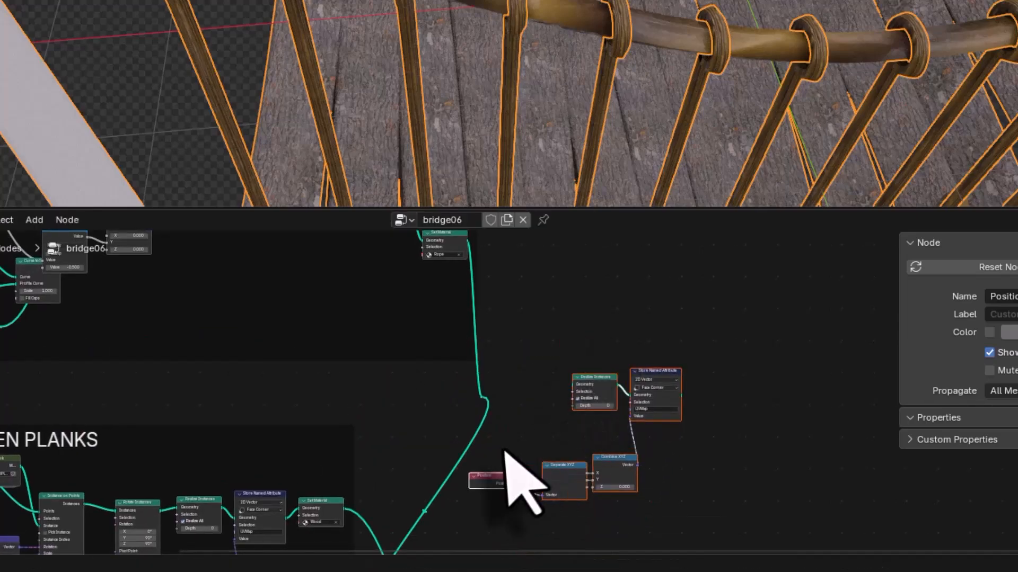
middle_click_drag(504, 454, 820, 263)
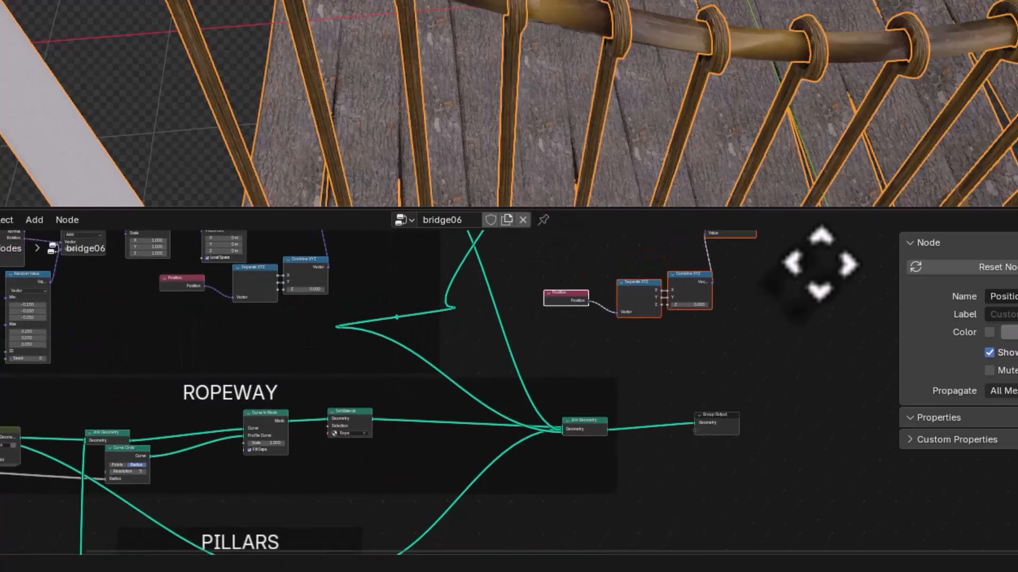
scroll(784, 307, "down", 2)
middle_click_drag(784, 318, 764, 366)
left_click_drag(653, 295, 459, 457)
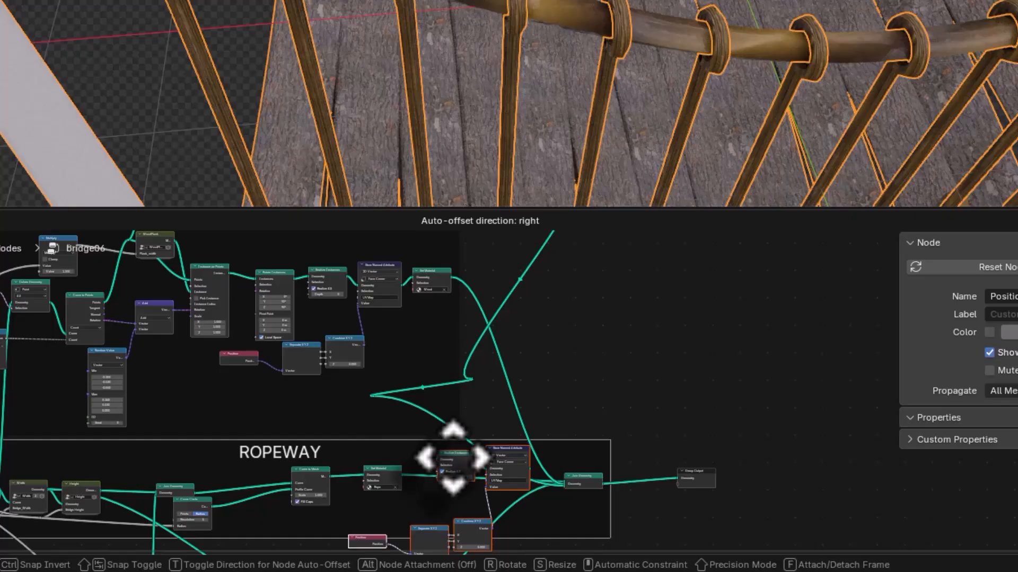
left_click_drag(453, 457, 453, 457)
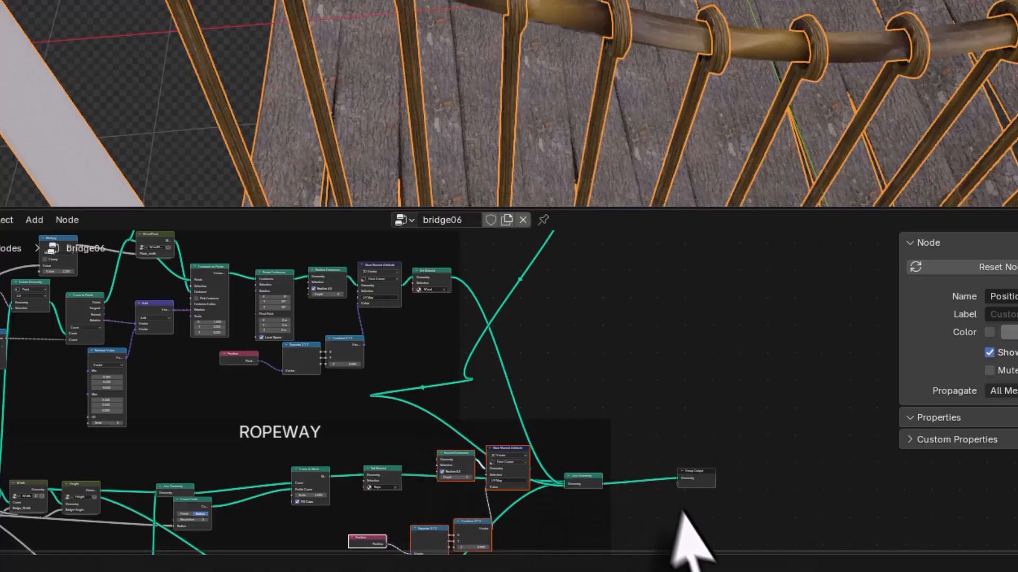
- Position the copied UV nodes after the ropeway's Curve to Mesh node and move the Rope Set Material node beyond them
middle_click_drag(695, 493, 746, 393)
scroll(650, 414, "up", 3)
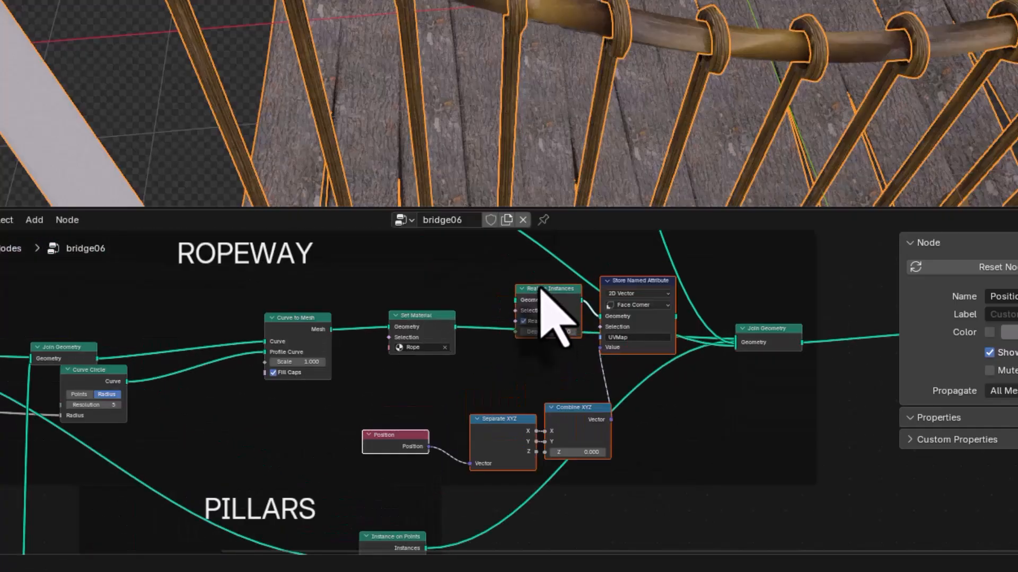
left_click_drag(542, 289, 387, 338)
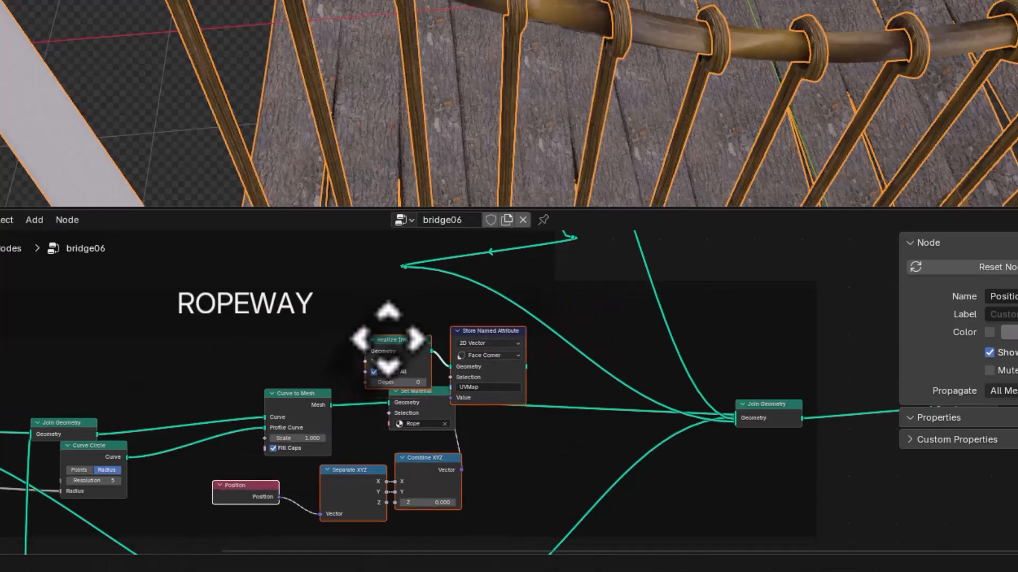
left_click(423, 406)
left_click_drag(420, 404, 616, 416)
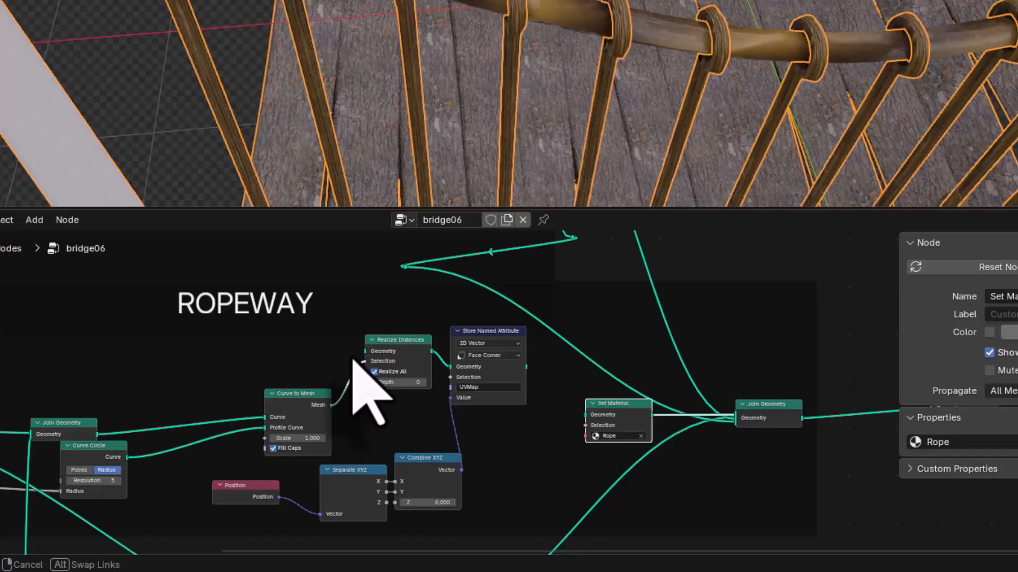
- Connect the ropeway's Curve to Mesh output into Realize Instances, and the Store Named Attribute geometry into the Rope Set Material node
left_click_drag(353, 360, 350, 357)
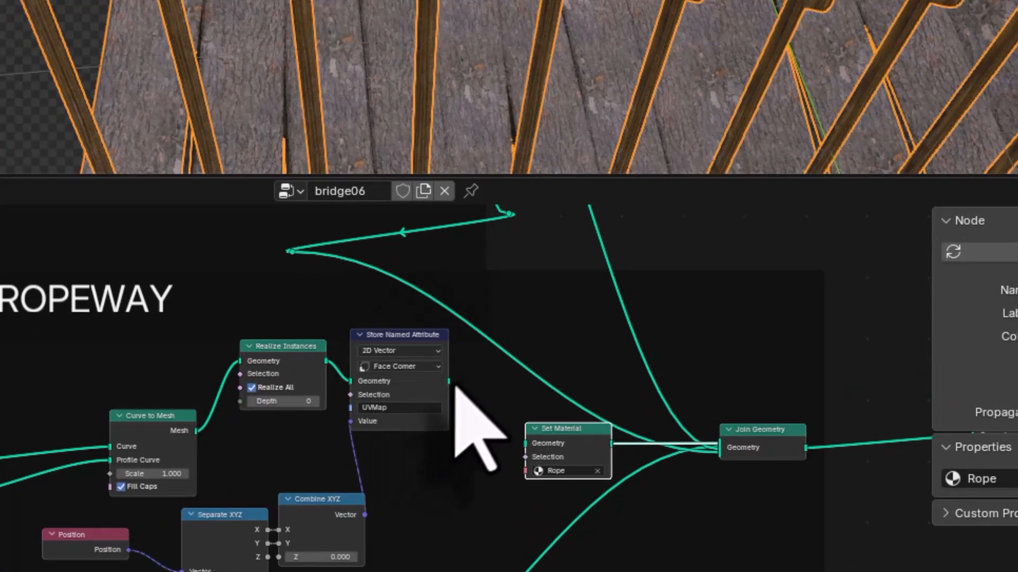
left_click_drag(449, 381, 459, 392)
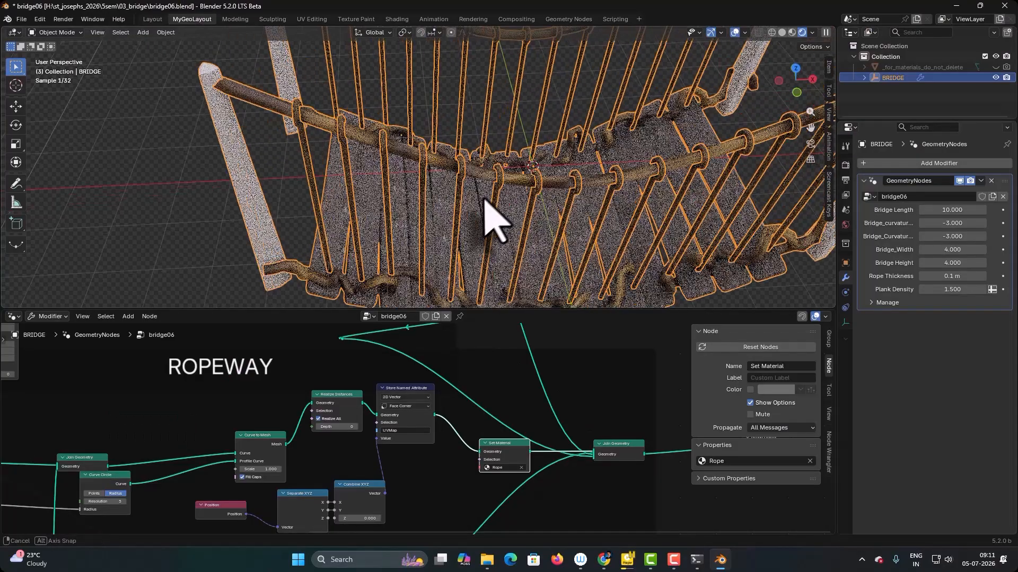
middle_click_drag(485, 199, 493, 191)
scroll(470, 165, "up", 3)
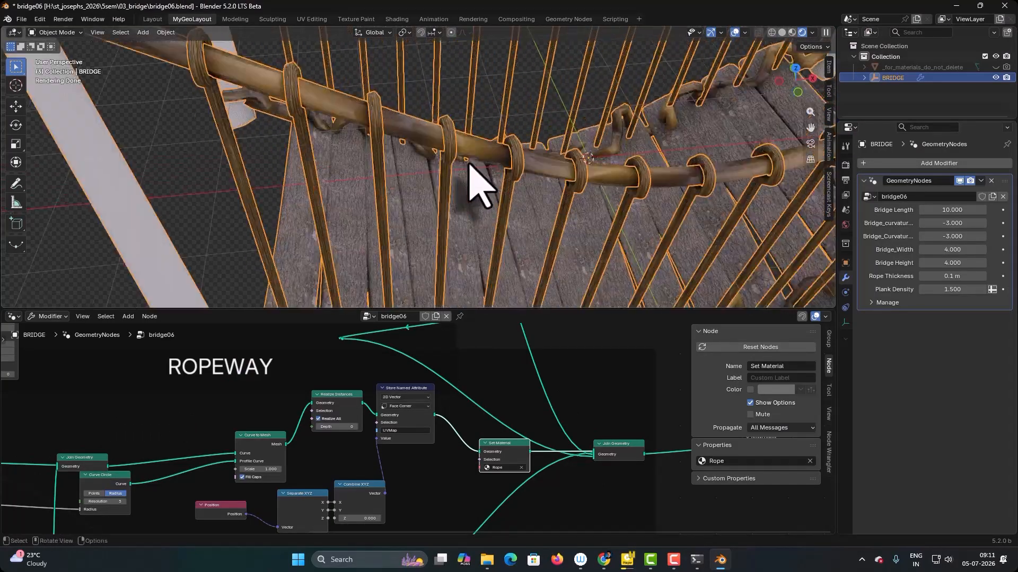
scroll(466, 164, "down", 2)
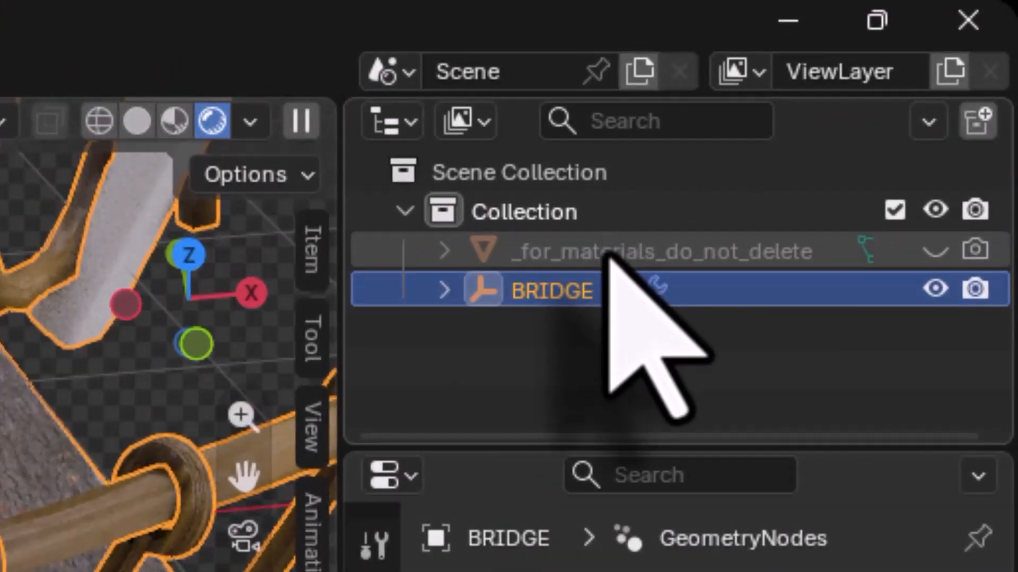
- Select the _for_materials_do_not_delete object and display its Rope material in the Shader Editor
left_click(609, 257)
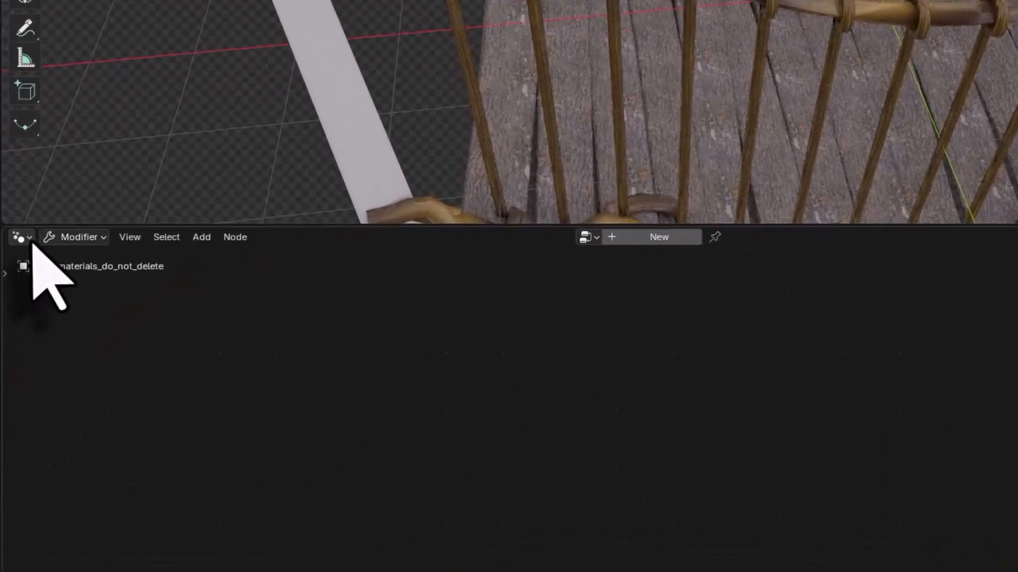
left_click(19, 317)
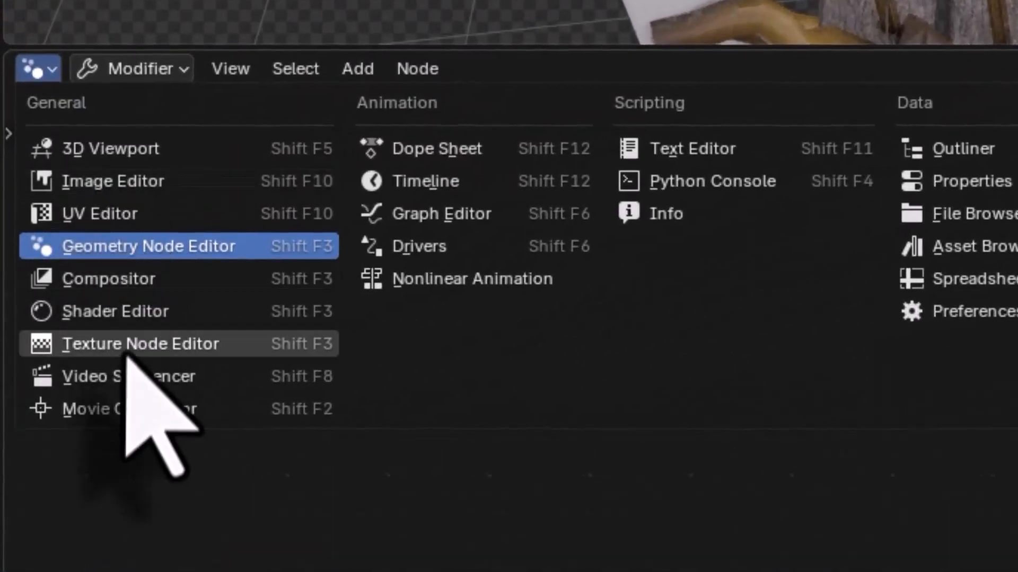
left_click(133, 313)
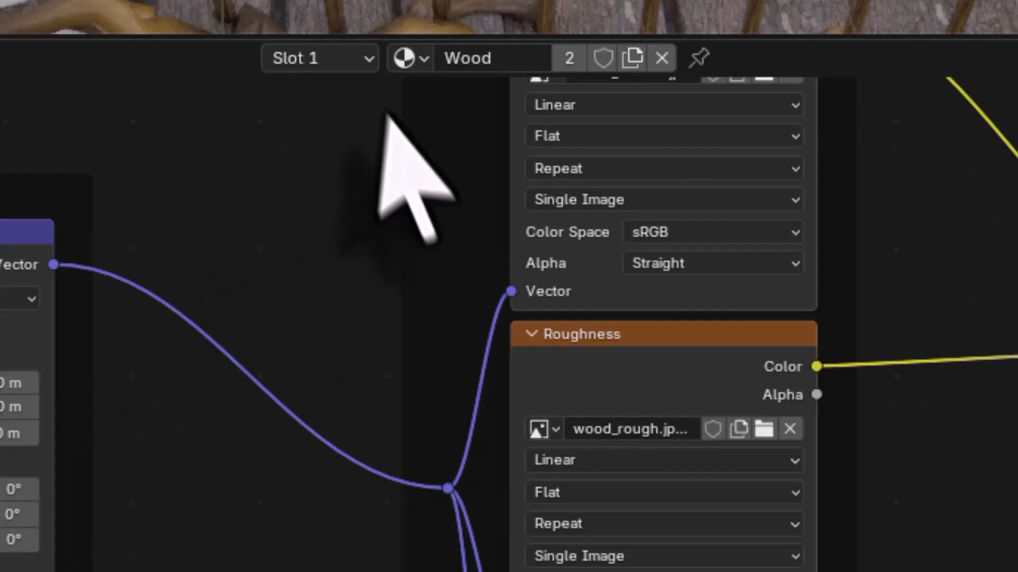
left_click(424, 59)
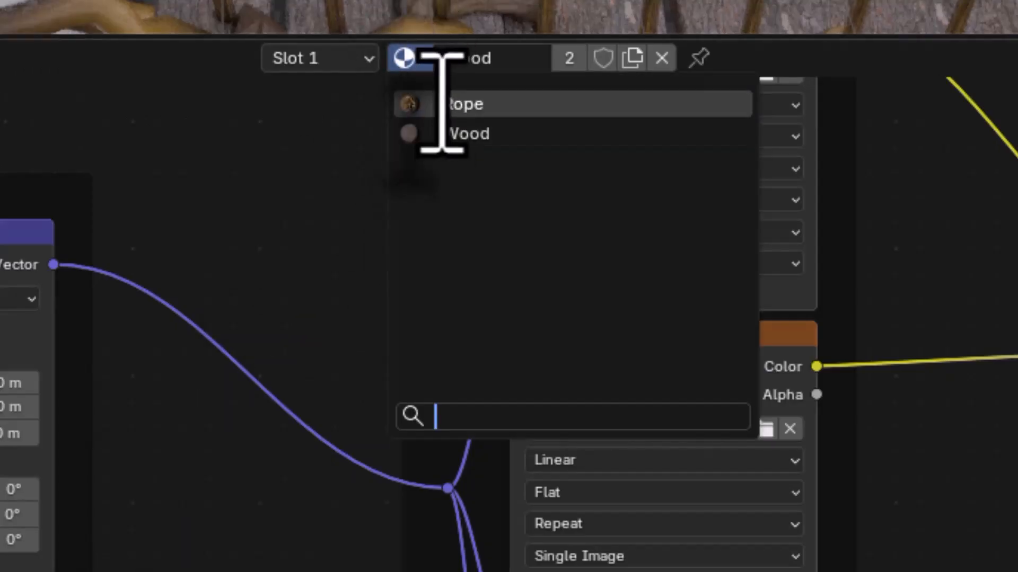
left_click(442, 104)
- Add a Mapping node to the Rope material and connect its output to the Wave Texture's Vector input
middle_click_drag(392, 490, 786, 508)
scroll(786, 508, "up", 5)
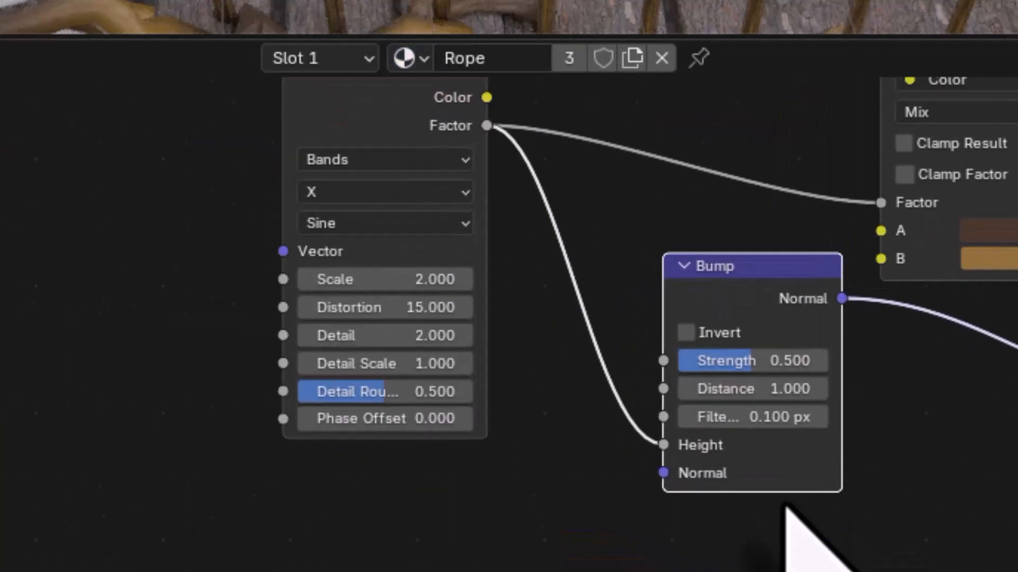
middle_click_drag(420, 473, 413, 143)
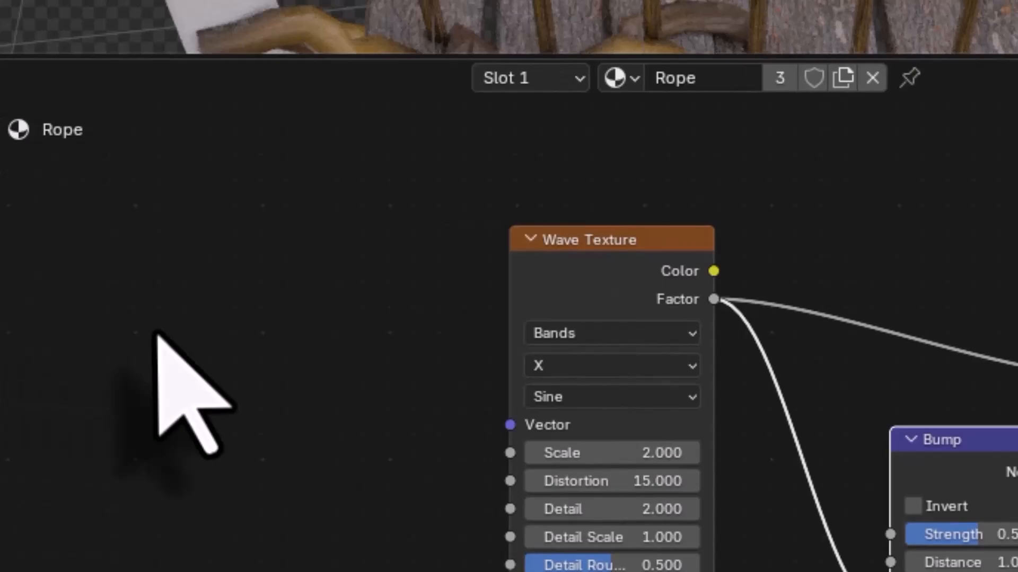
key("shift+a")
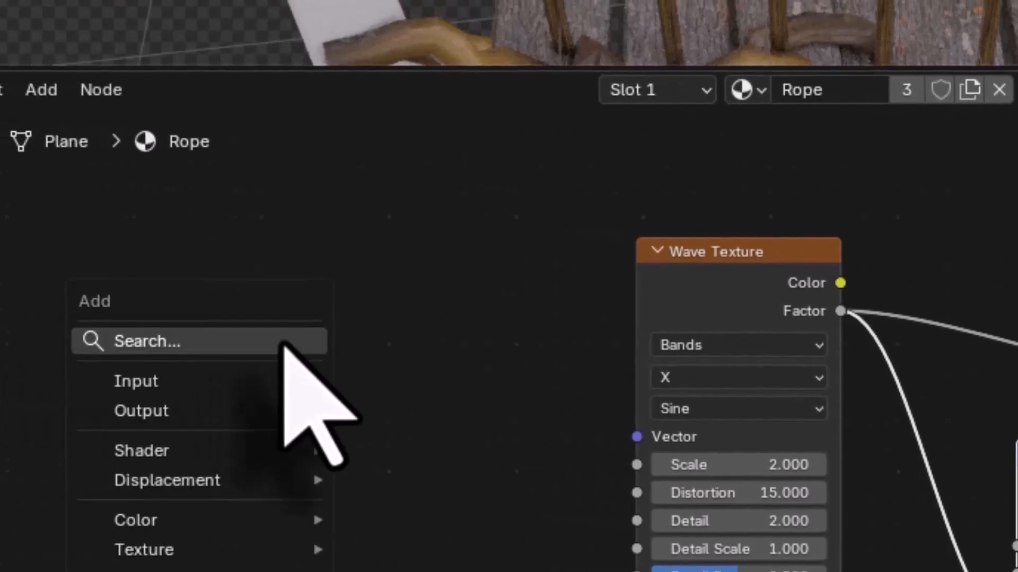
left_click(0, 301)
type("map")
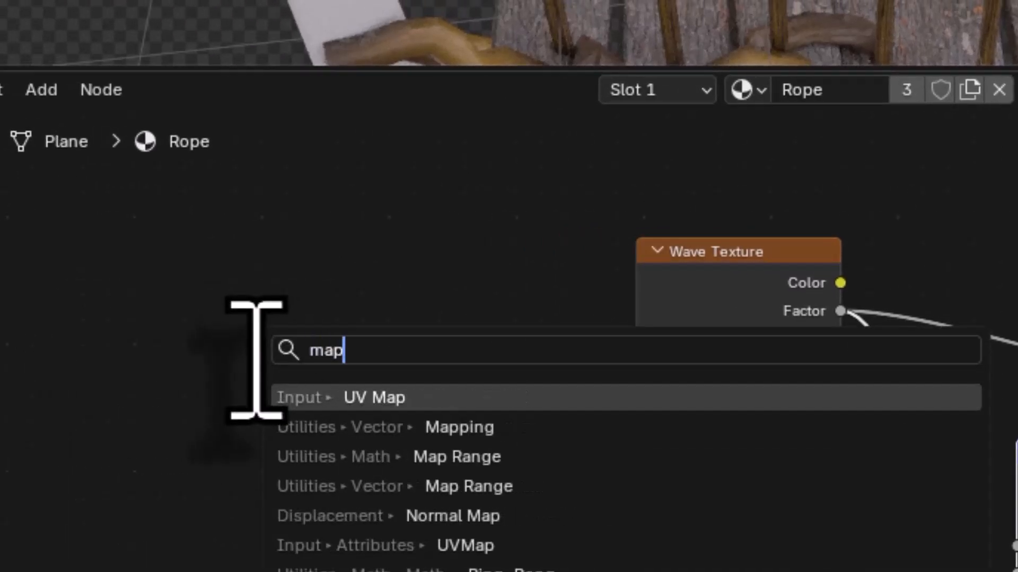
left_click(450, 427)
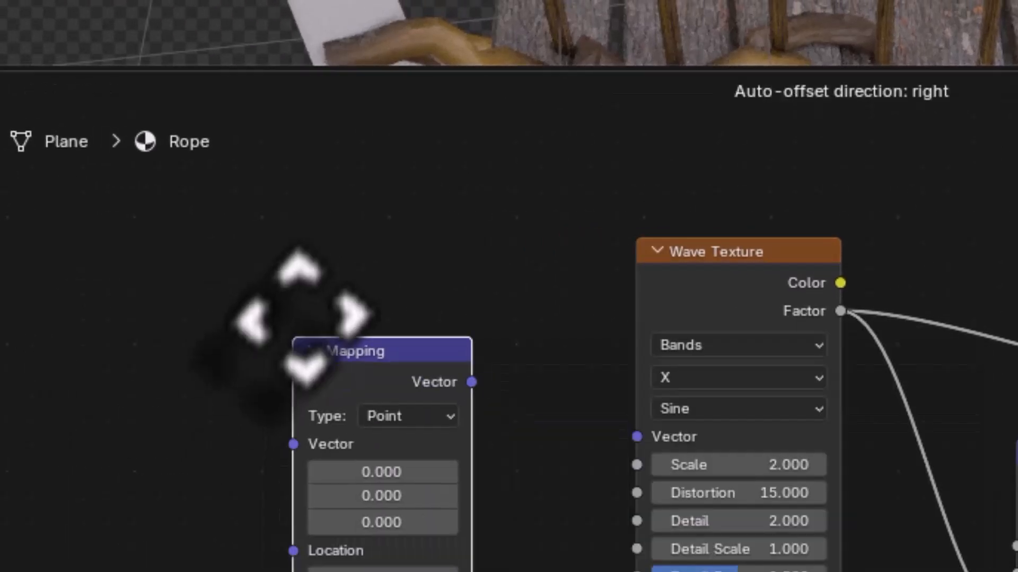
left_click(317, 295)
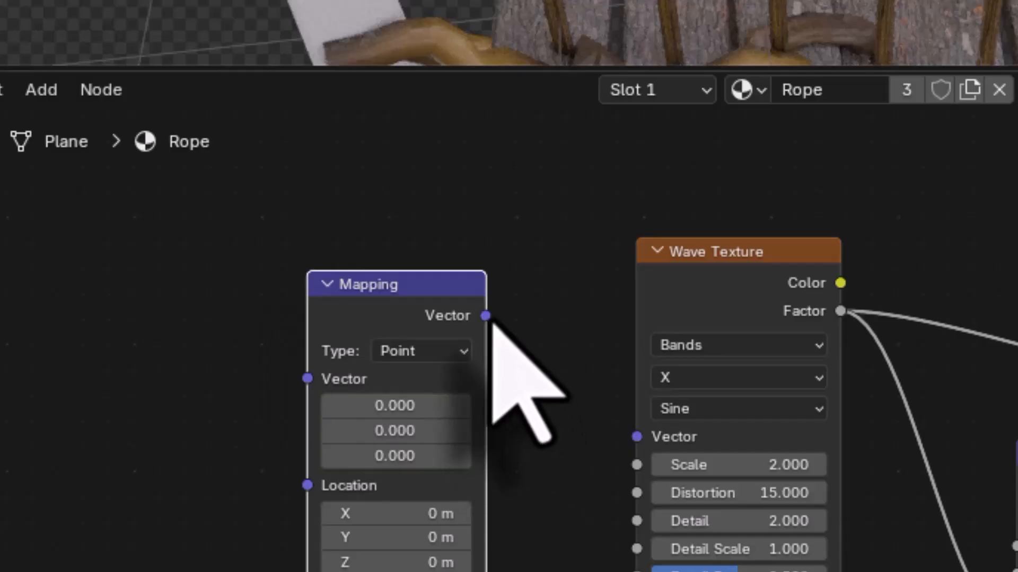
left_click_drag(486, 316, 634, 437)
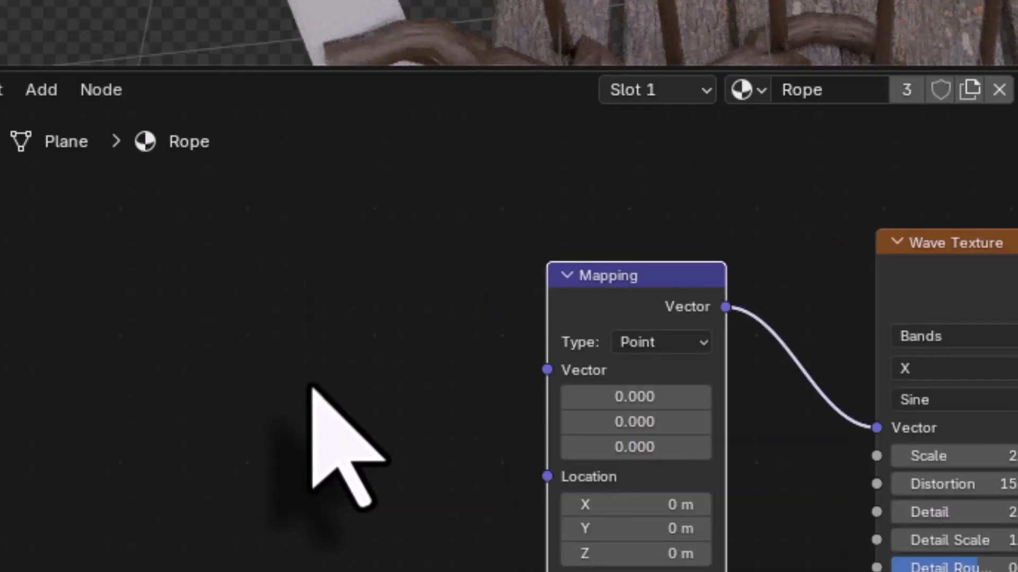
- Add a UV Map node that uses the UVMap attribute and connect it to the Mapping node's Vector input
key("shift+a")
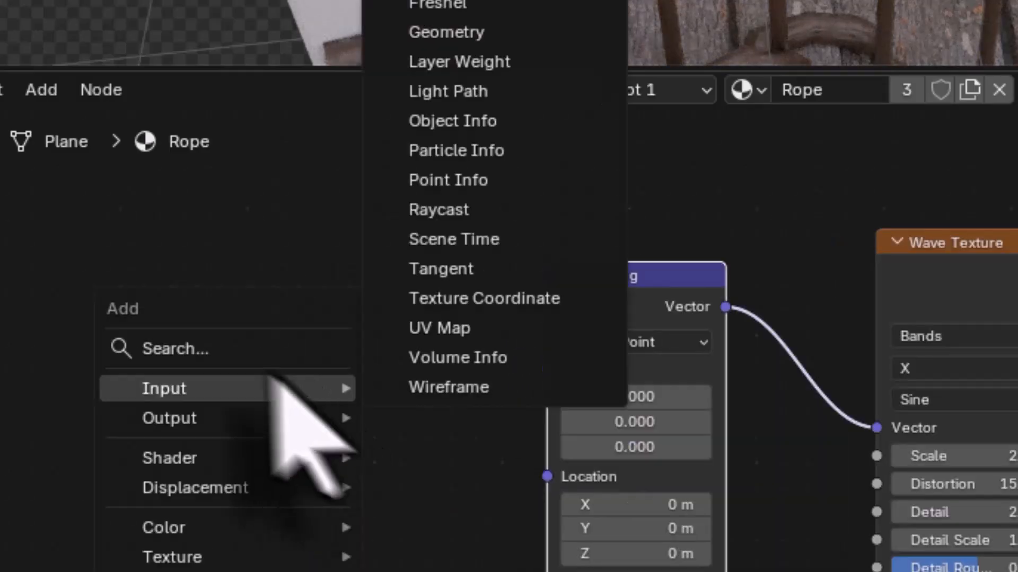
left_click(250, 353)
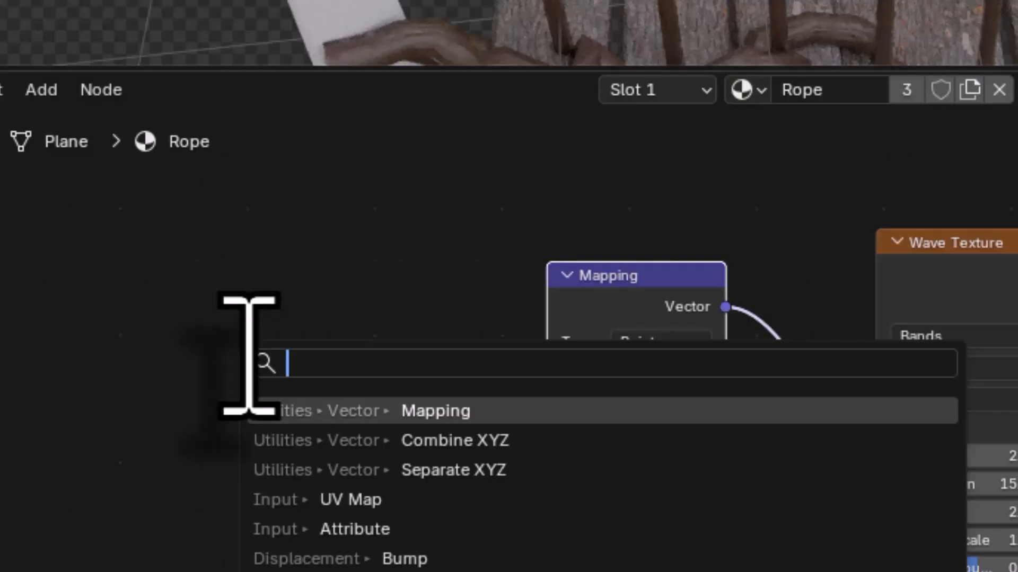
type("uv")
left_click(318, 441)
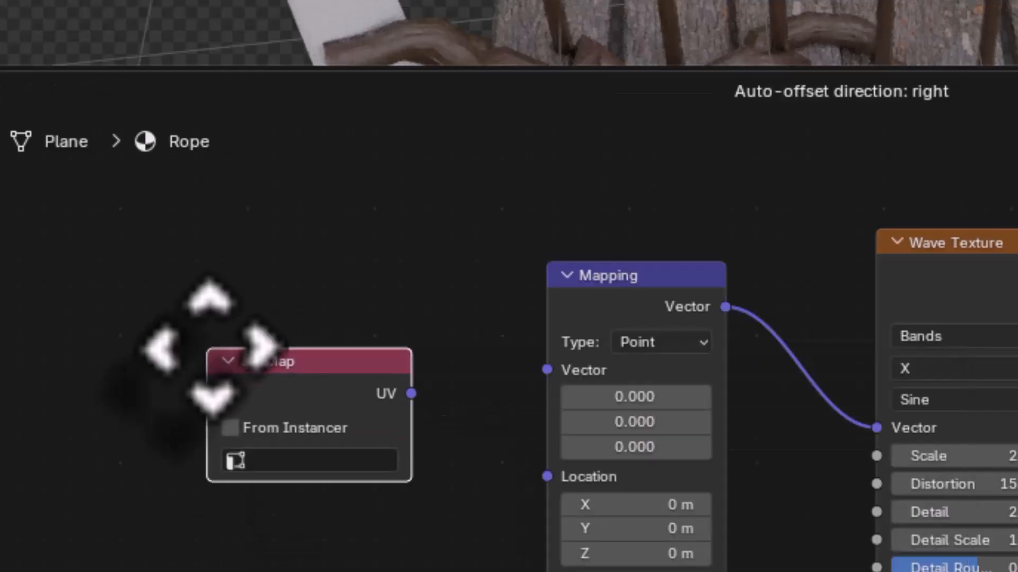
left_click(209, 341)
left_click(273, 451)
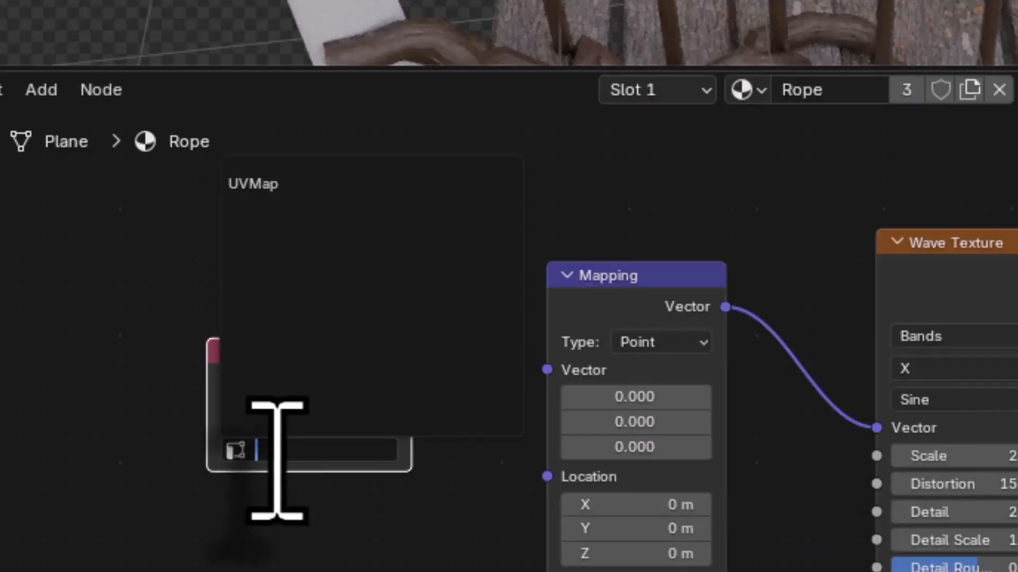
type("U")
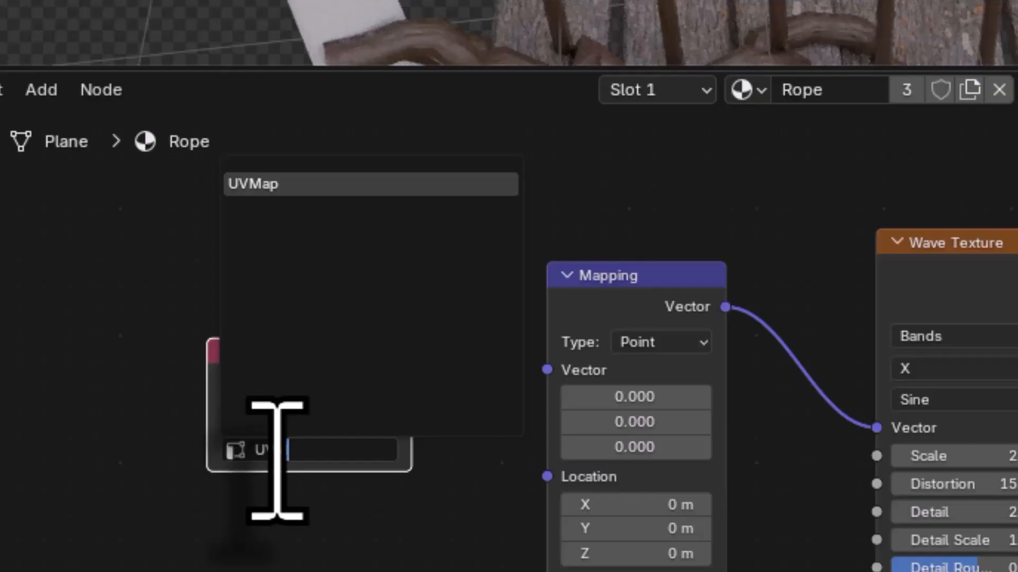
type("VMap")
key("Return")
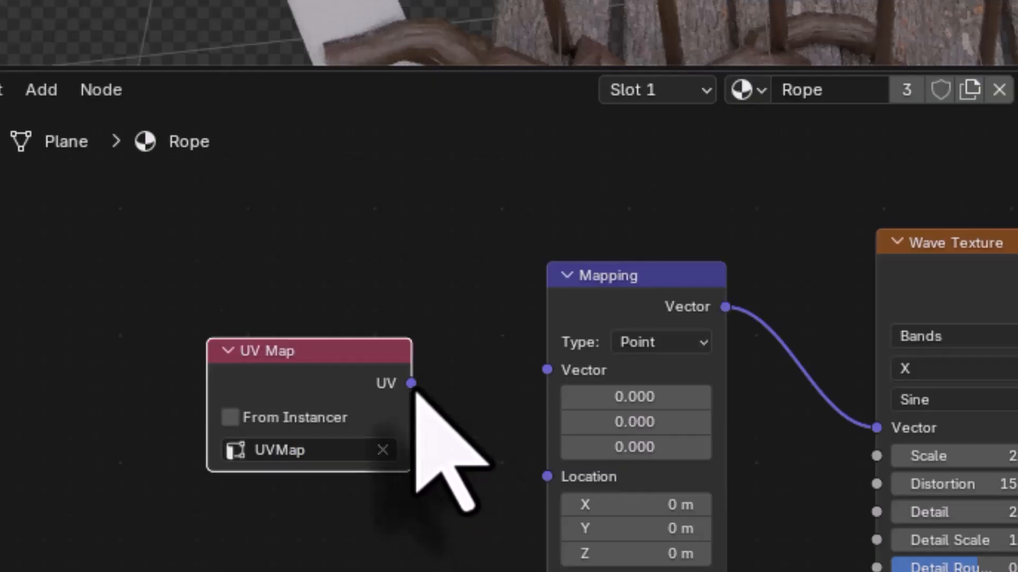
left_click_drag(412, 385, 530, 378)
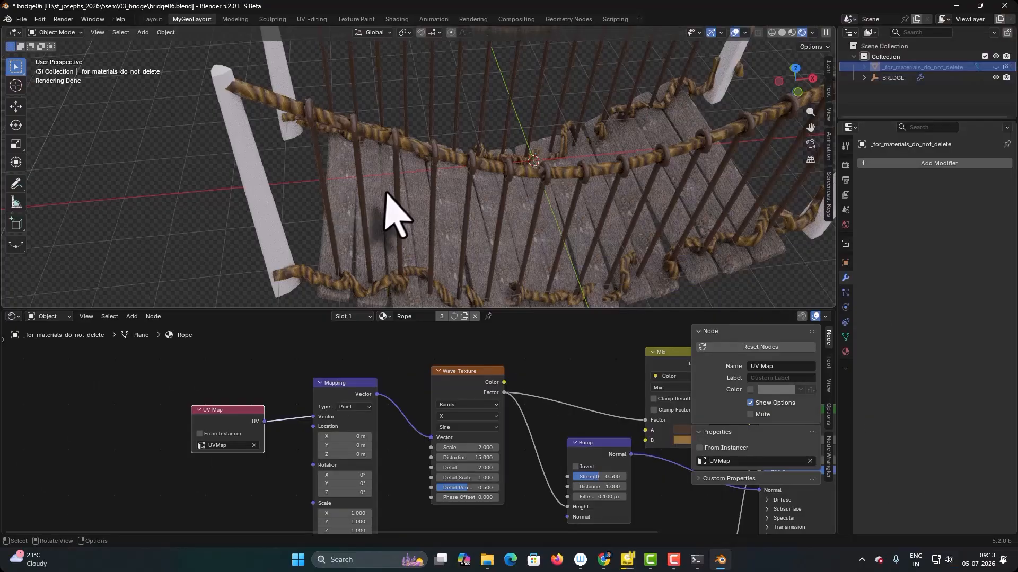
- Change the rope's Wave Texture from Bands to Rings and set its Scale to 3.3
middle_click_drag(386, 193, 427, 208)
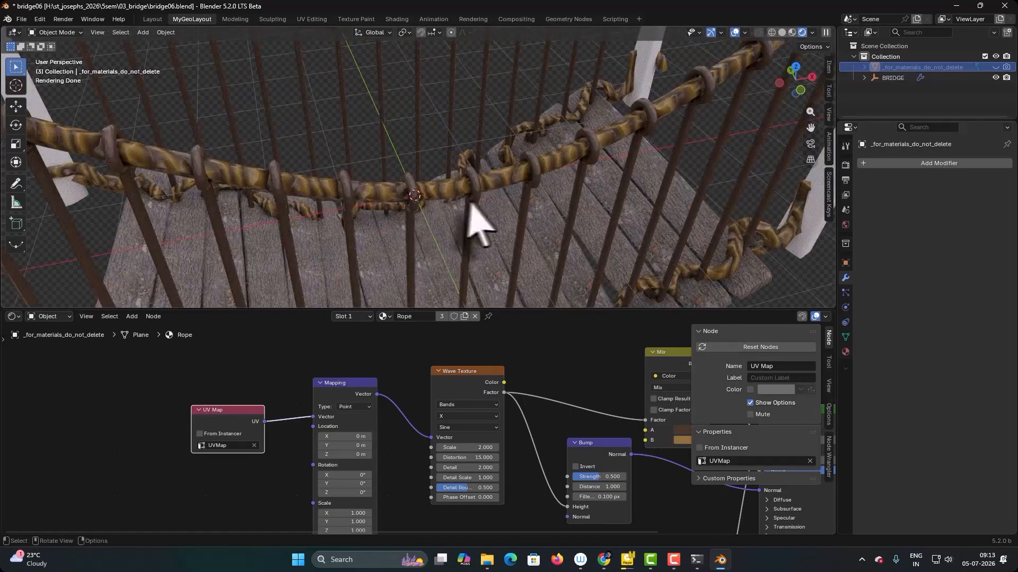
left_click(456, 405)
left_click(459, 431)
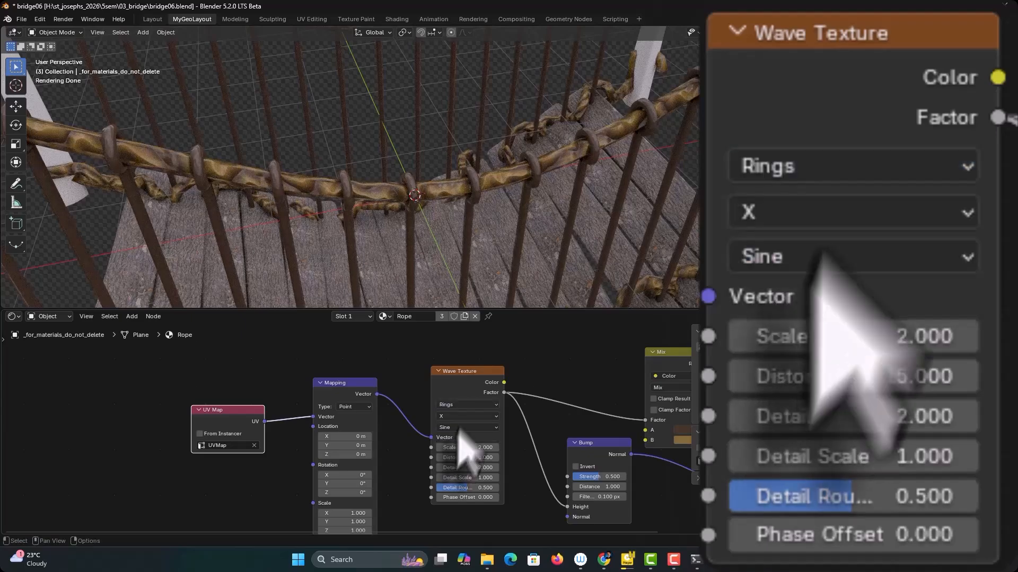
mouse_move(469, 448)
left_mouse_down()
mouse_move(496, 448)
mouse_move(472, 459)
left_mouse_up()
- Set the Wave Texture's Distortion to 0 and increase its Scale further
left_click(471, 457)
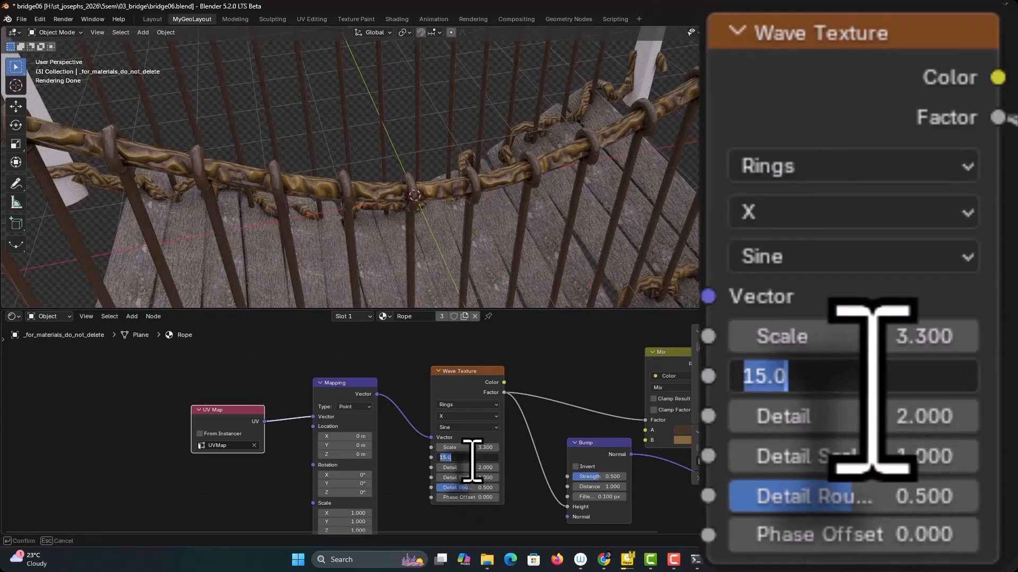
type("0")
key("Return")
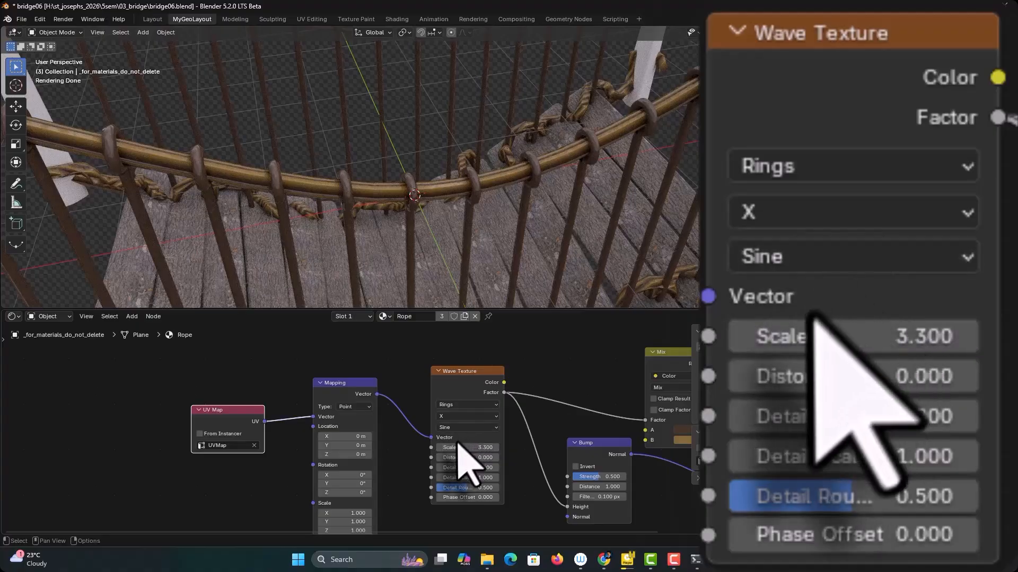
left_click_drag(456, 448, 474, 448)
middle_click_drag(400, 263, 450, 340)
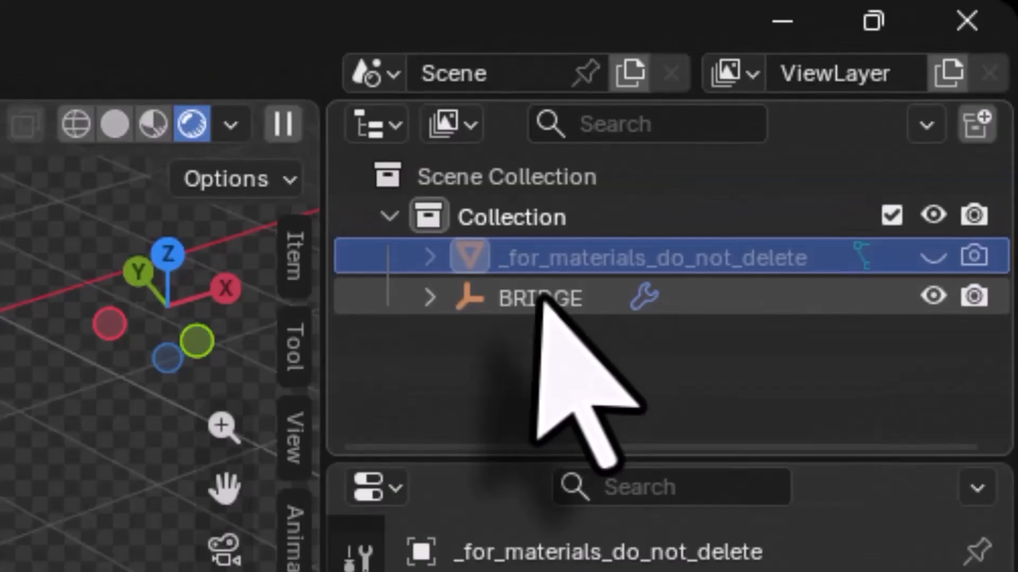
- Select the BRIDGE object and return to its bridge06 node tree in the Geometry Node Editor
left_click(894, 79)
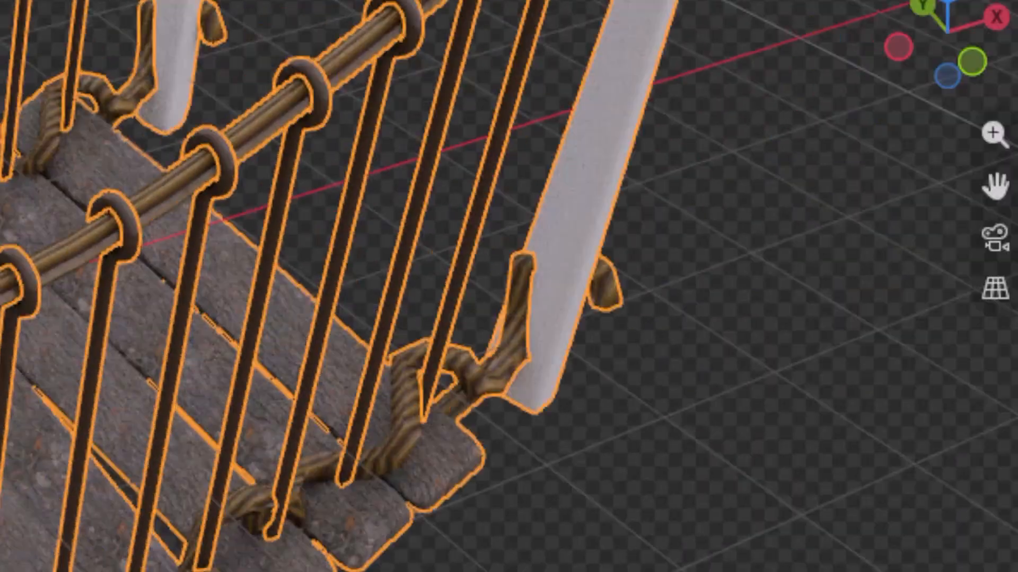
left_click(32, 258)
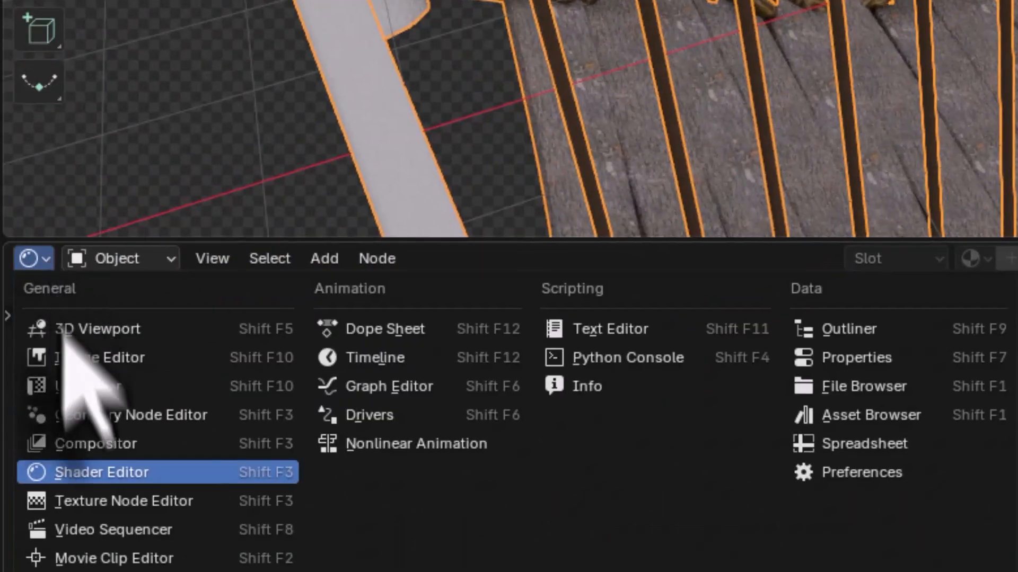
left_click(86, 415)
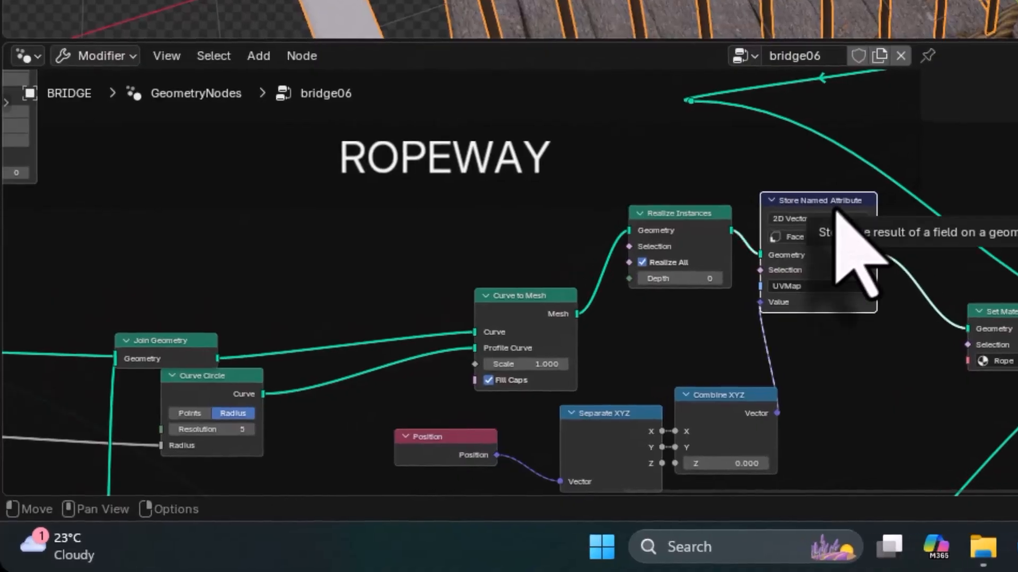
- Duplicate the ropeway's Realize Instances, Store Named Attribute, Combine XYZ, Separate XYZ and Position nodes, placing the copies beyond the Rope Set Material node
left_click(732, 411, "shift")
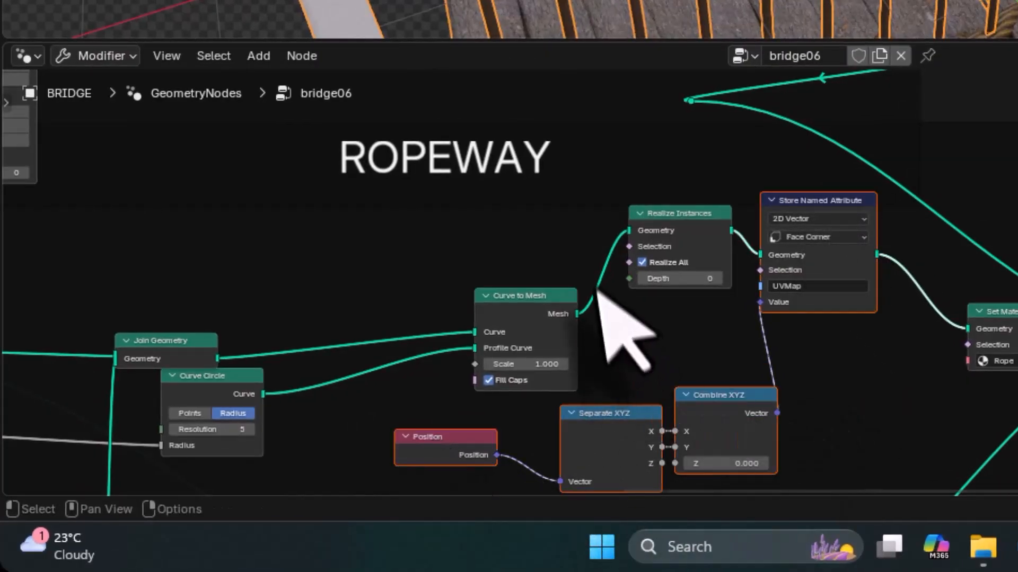
left_click(675, 220, "shift")
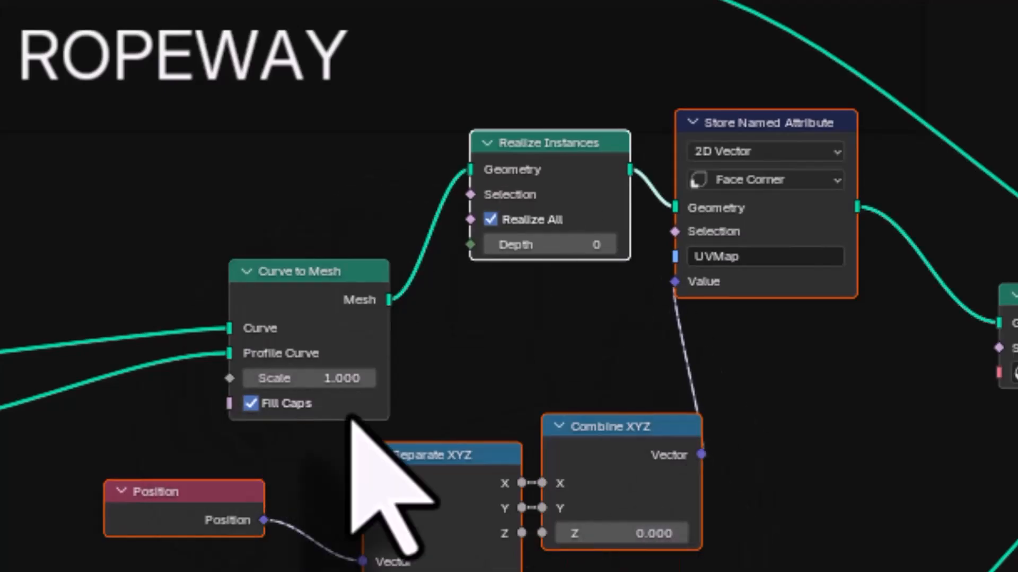
key("shift+d")
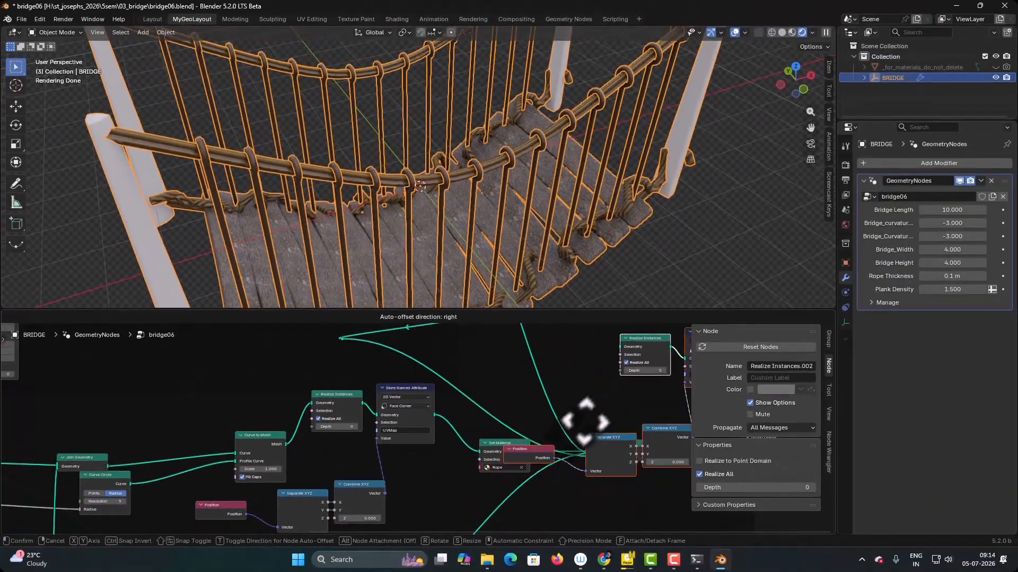
left_click(580, 410)
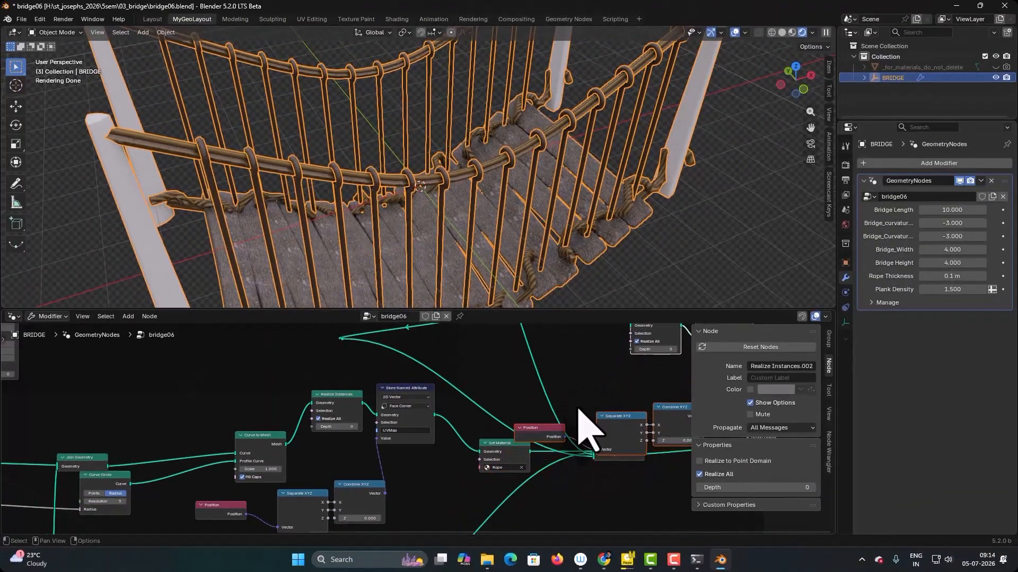
scroll(583, 363, "down", 5)
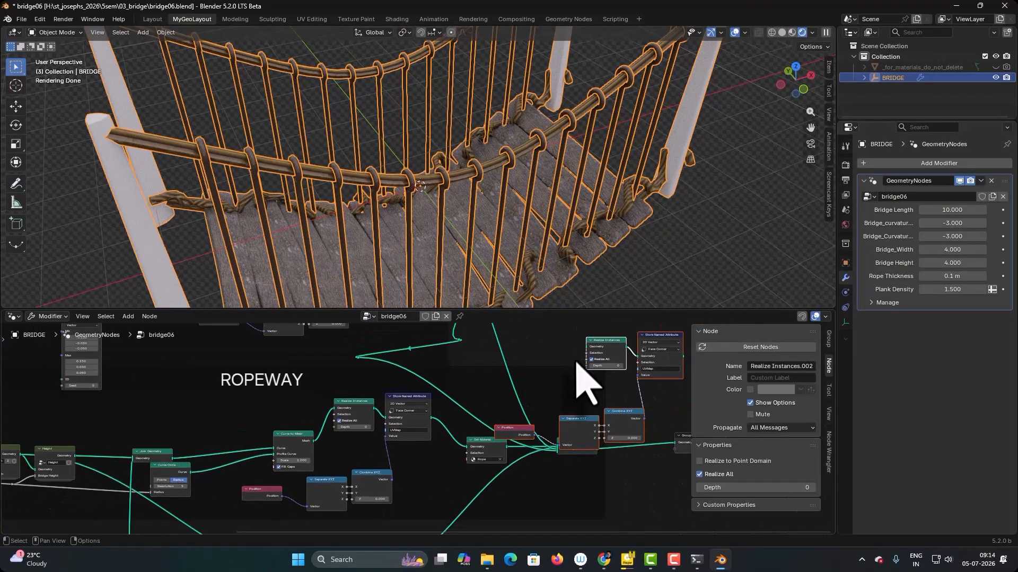
- Move the copied UV attribute nodes up beside the Rope Set Material node of the ropes and knots section
mouse_move(549, 370)
left_mouse_down()
mouse_move(594, 342)
mouse_move(539, 358)
left_mouse_up()
middle_click_drag(479, 364, 455, 530)
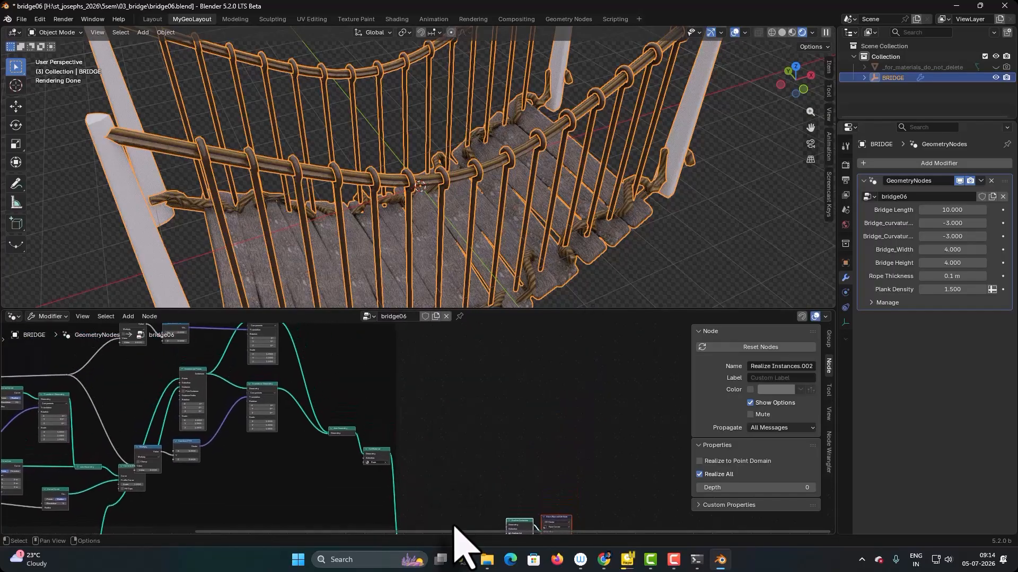
left_click_drag(517, 522, 488, 391)
scroll(432, 443, "up", 3)
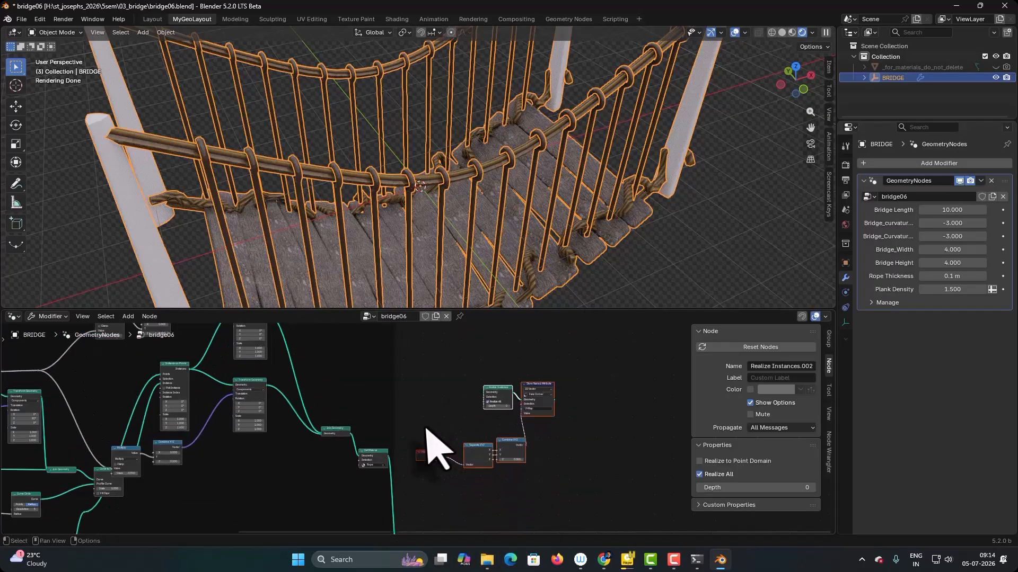
middle_click_drag(415, 416, 411, 368)
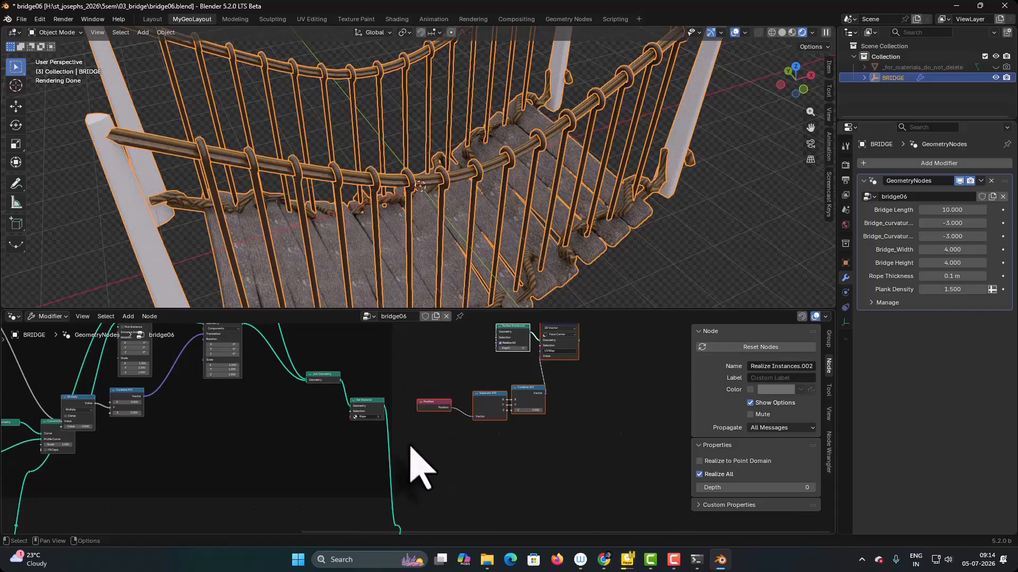
middle_click_drag(411, 448, 551, 326)
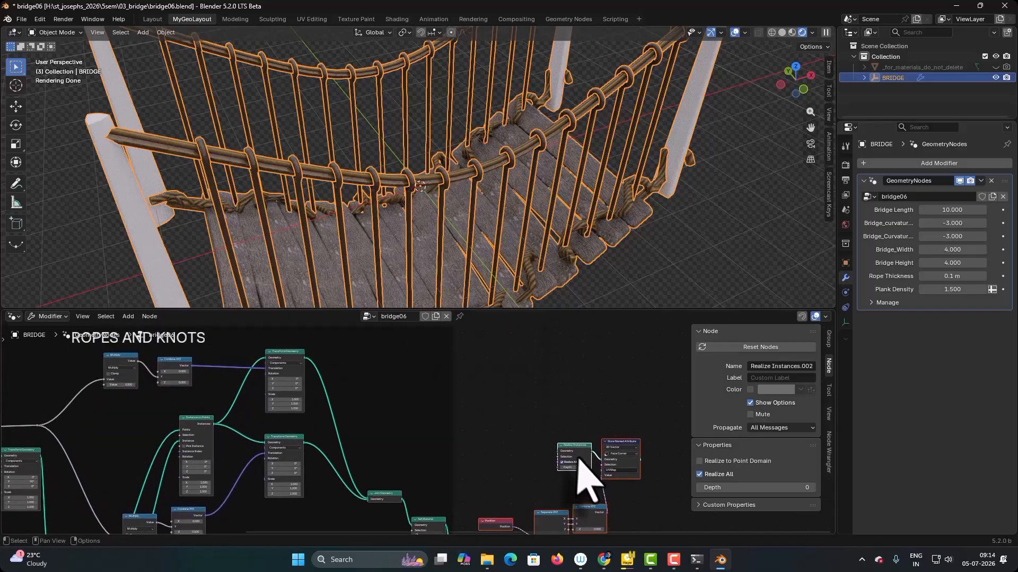
- Move the ropes and knots Set Material node away from Join Geometry to make room for the copied nodes
middle_click_drag(574, 447, 407, 437)
left_click_drag(408, 435, 544, 414)
middle_click_drag(436, 459, 424, 487)
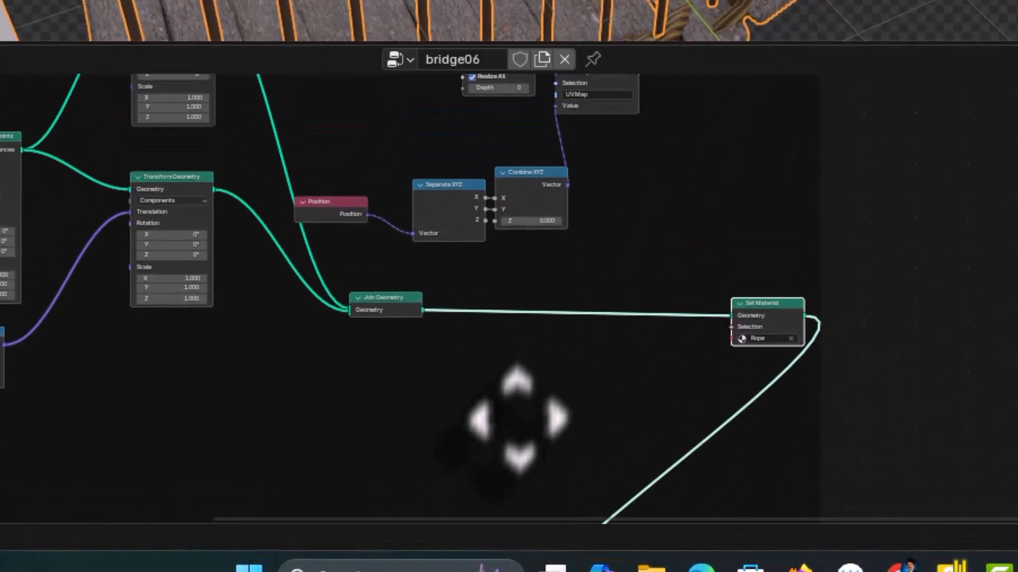
- Place the copied UV nodes between Join Geometry and Set Material, routing the geometry through Realize Instances and Store Named Attribute
middle_click_drag(519, 419, 507, 508)
left_click(506, 132)
left_click(598, 122, "shift")
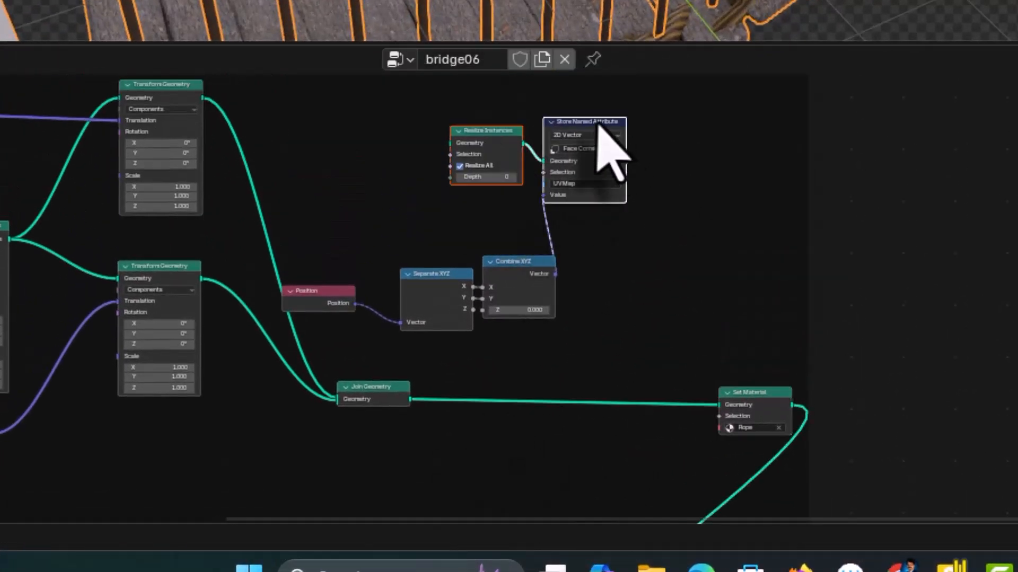
left_click(422, 286, "shift")
left_click(318, 292, "shift")
left_click_drag(483, 139, 496, 381)
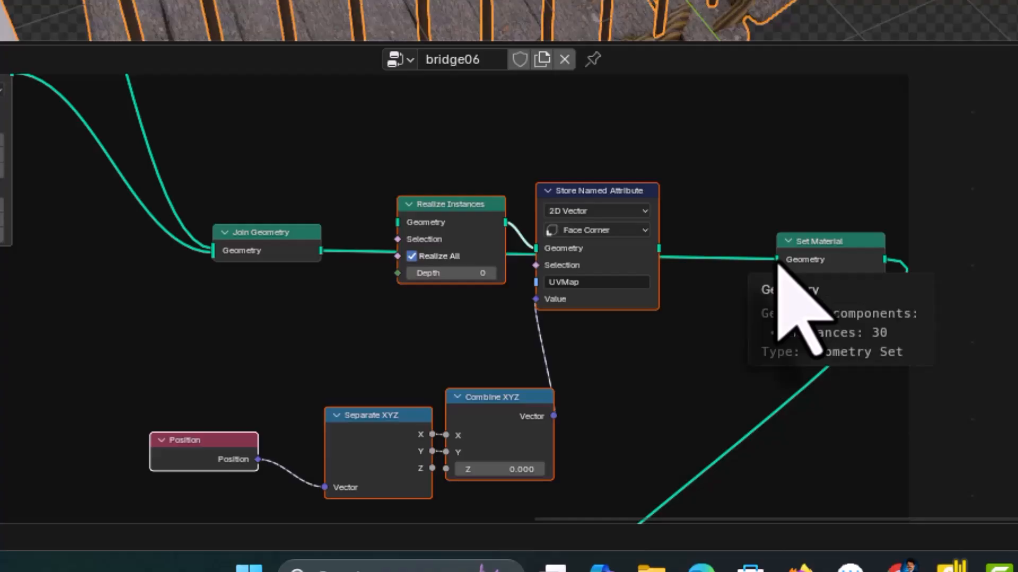
left_click_drag(778, 262, 386, 234)
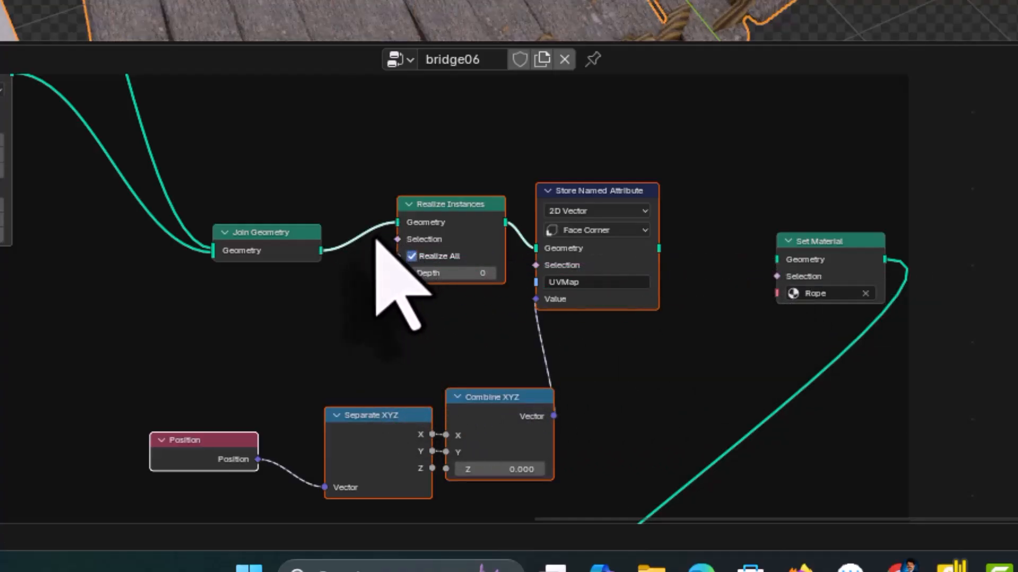
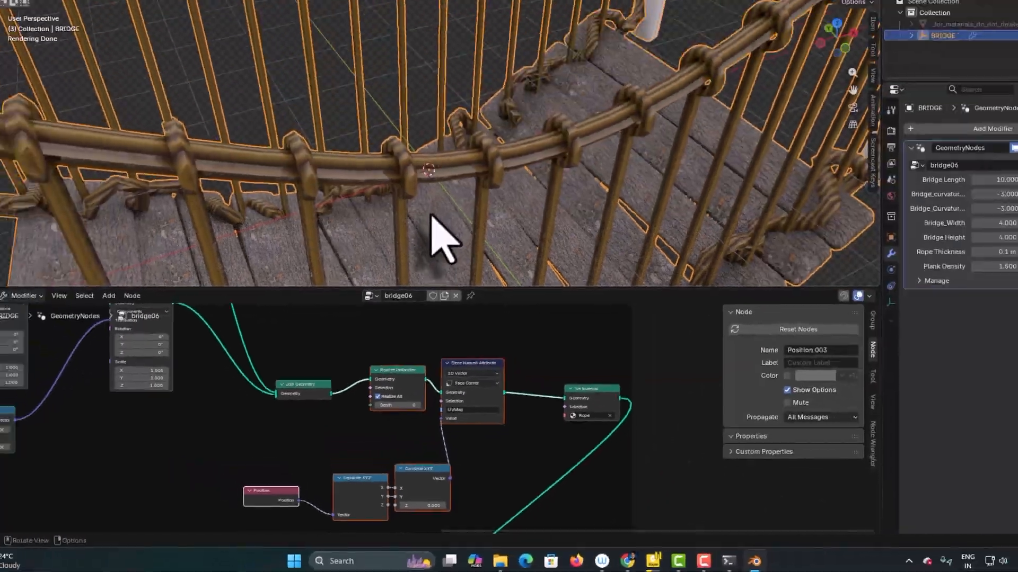
- Examine the rope texture on the railings, knots and vertical ropes and the bare posts from several sides of the bridge
middle_click_drag(430, 215, 445, 184)
scroll(445, 188, "down", 2)
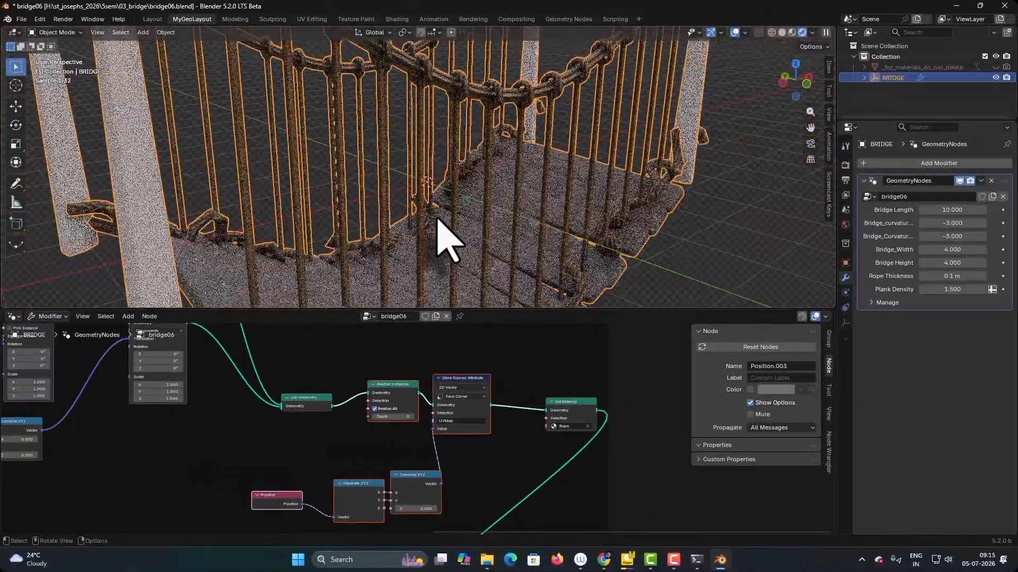
middle_click_drag(437, 220, 456, 96)
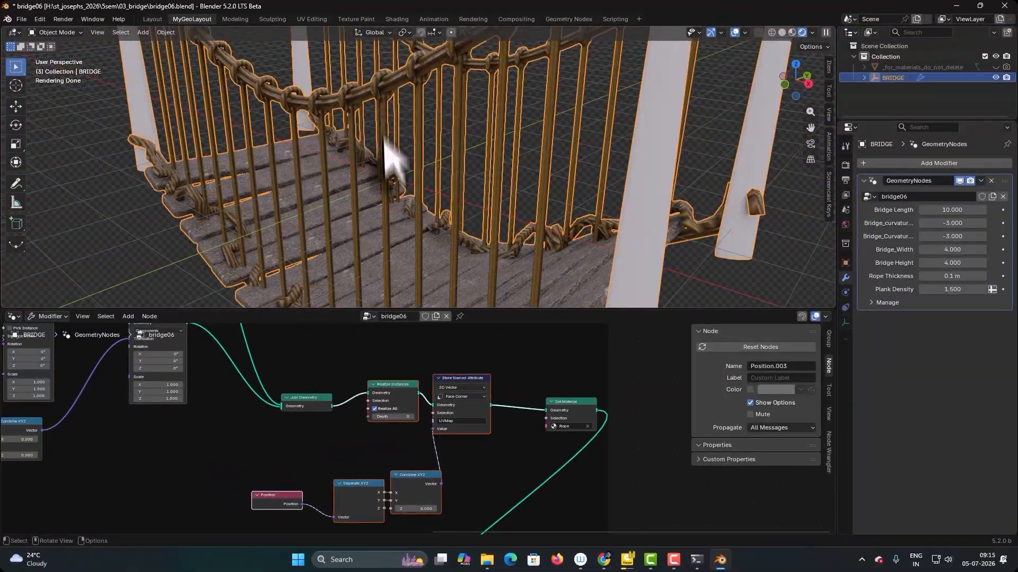
scroll(385, 180, "up", 3)
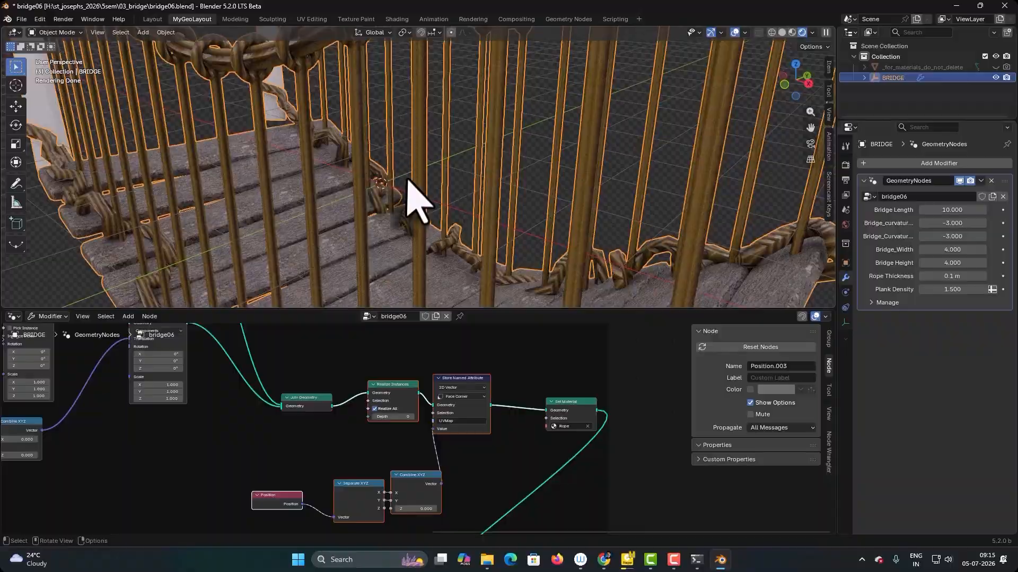
scroll(408, 185, "down", 6)
middle_click_drag(408, 189, 450, 198)
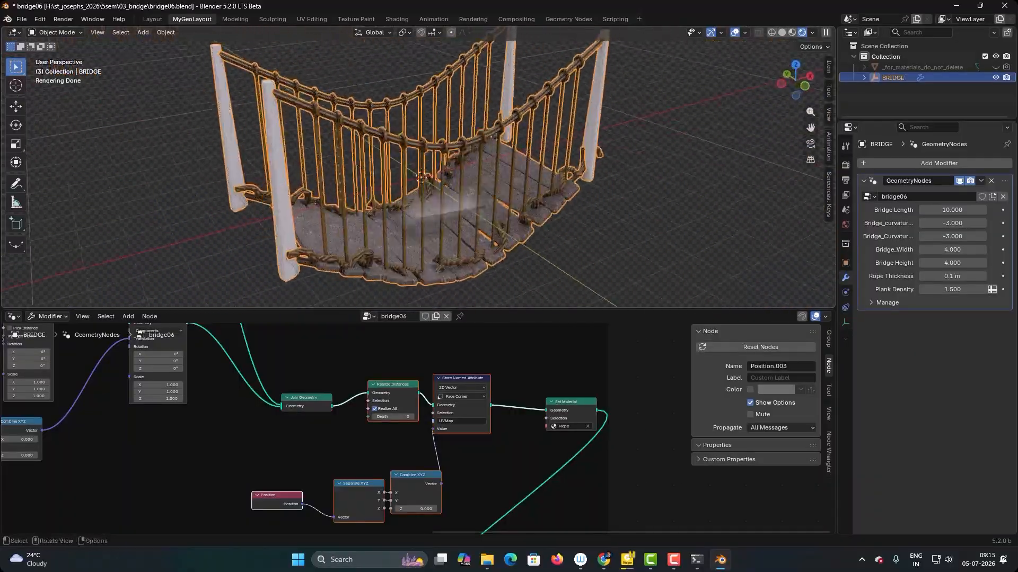
middle_click_drag(235, 248, 333, 251)
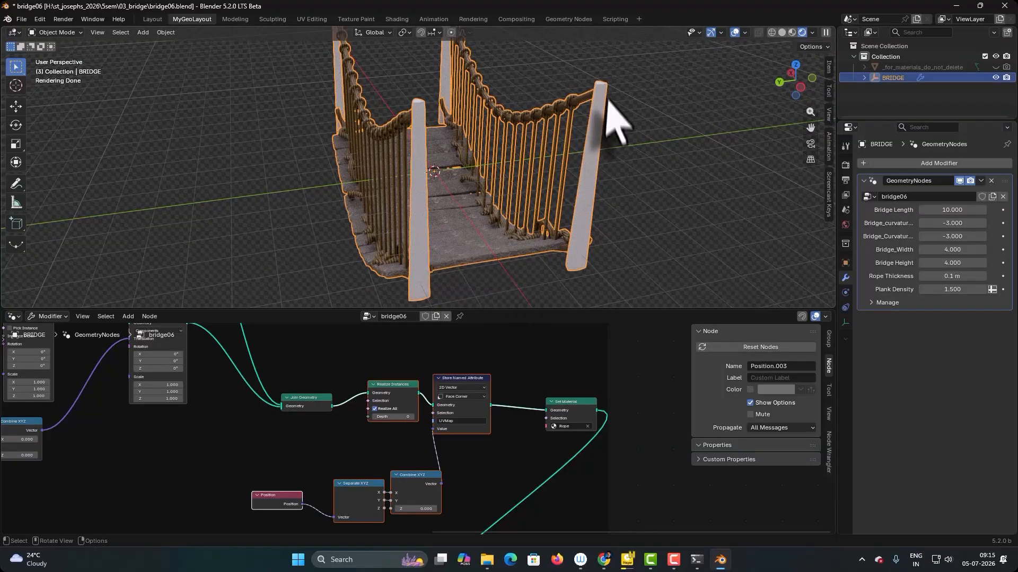
middle_click_drag(599, 272, 366, 257)
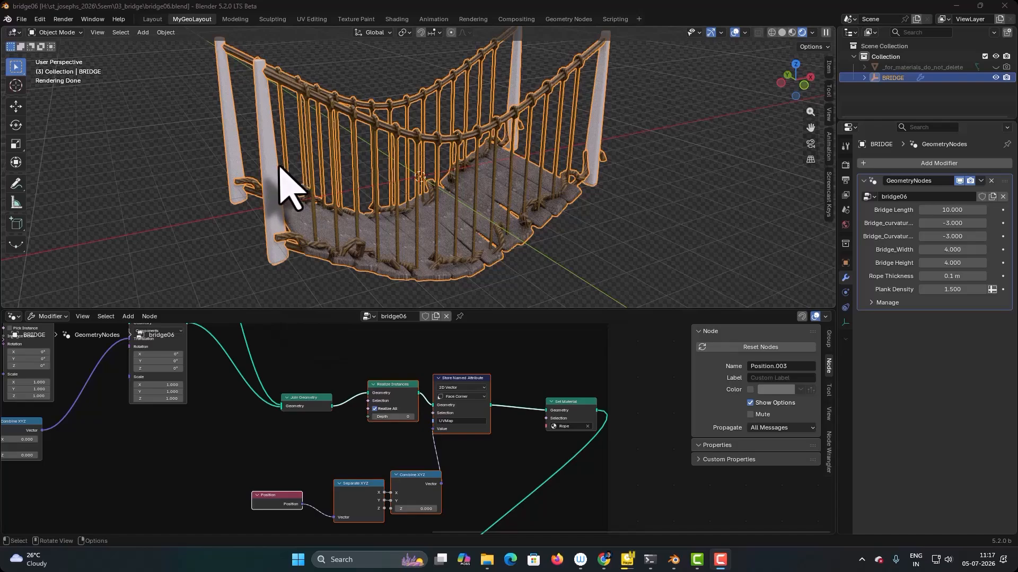
scroll(316, 349, "down", 2)
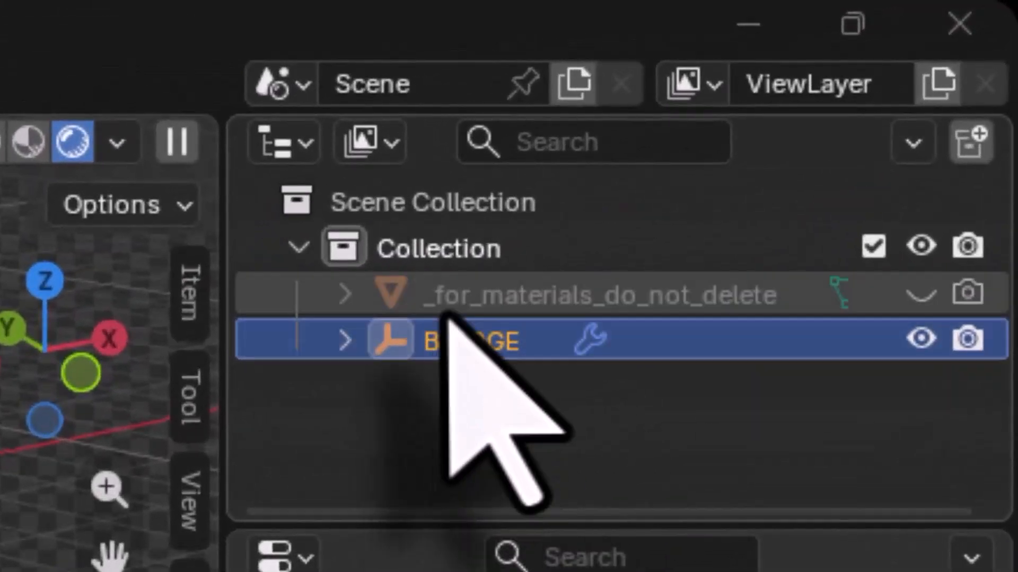
- Duplicate the Rope material on the _for_materials_do_not_delete object in the Shader Editor and name the copy Cement
left_click(450, 309)
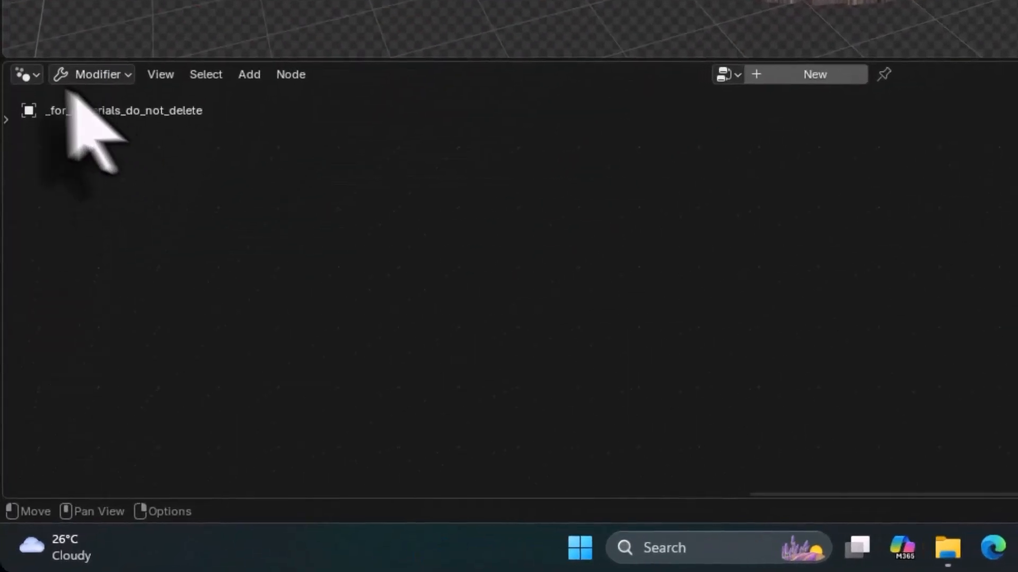
left_click(26, 75)
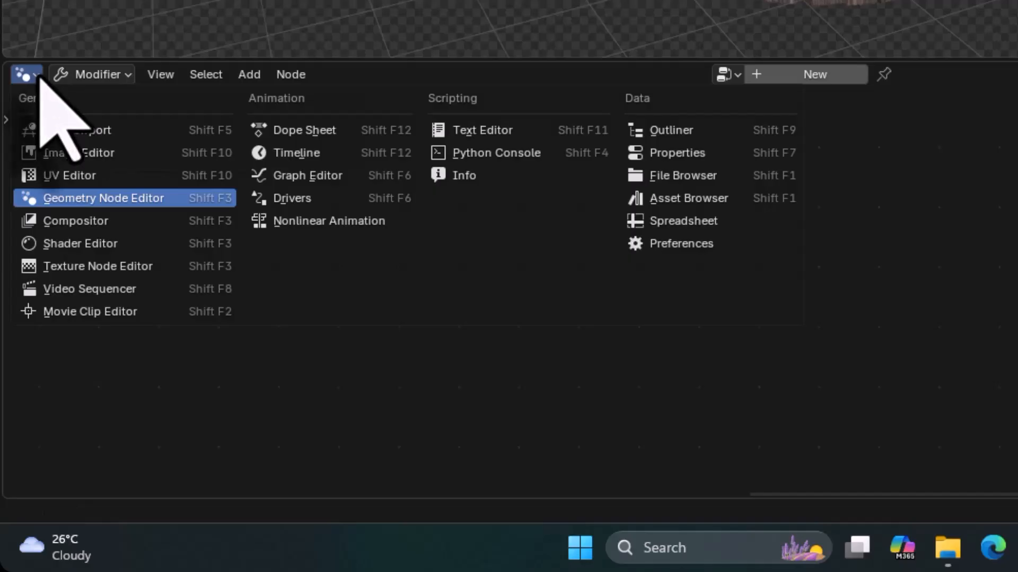
left_click(79, 244)
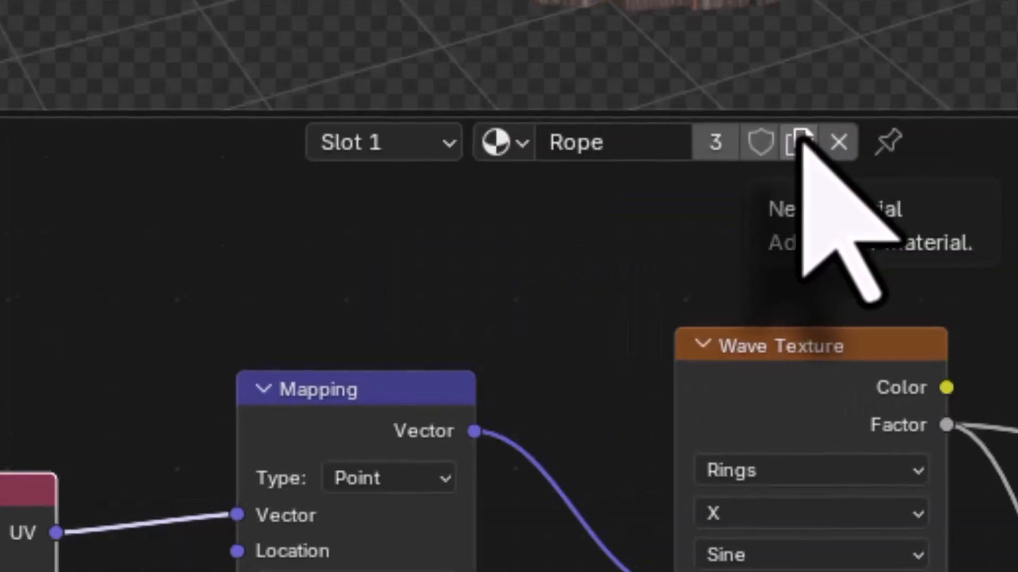
left_click(800, 138)
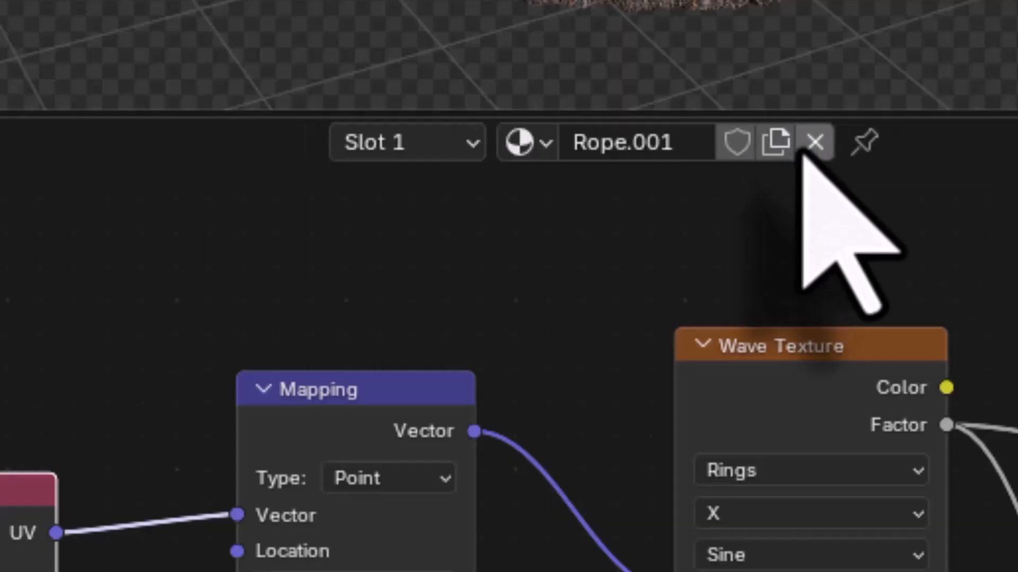
double_click(689, 142)
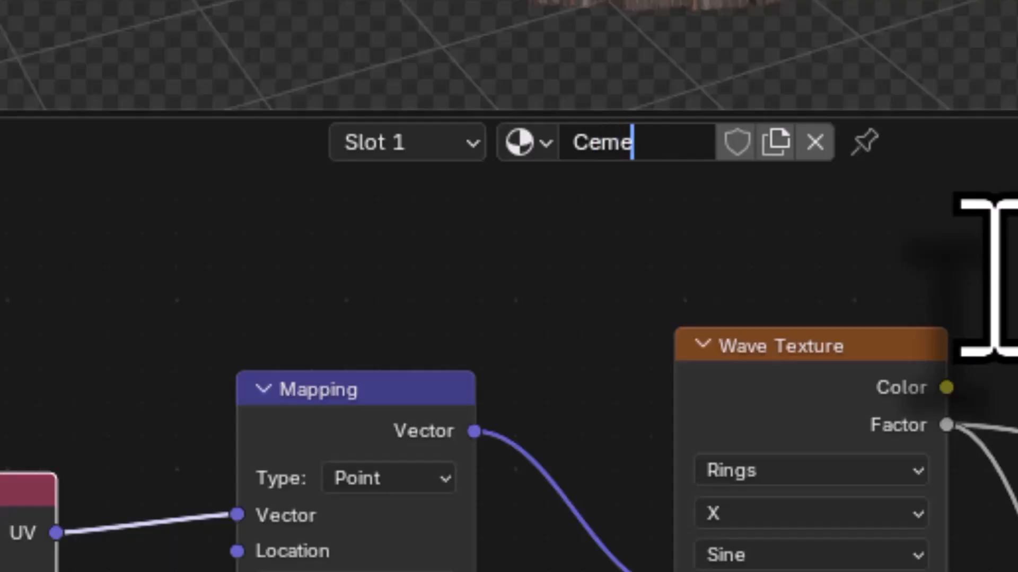
- Delete the UV Map, Mapping, Wave Texture, Bump and Mix nodes from the Cement material
scroll(800, 292, "down", 5)
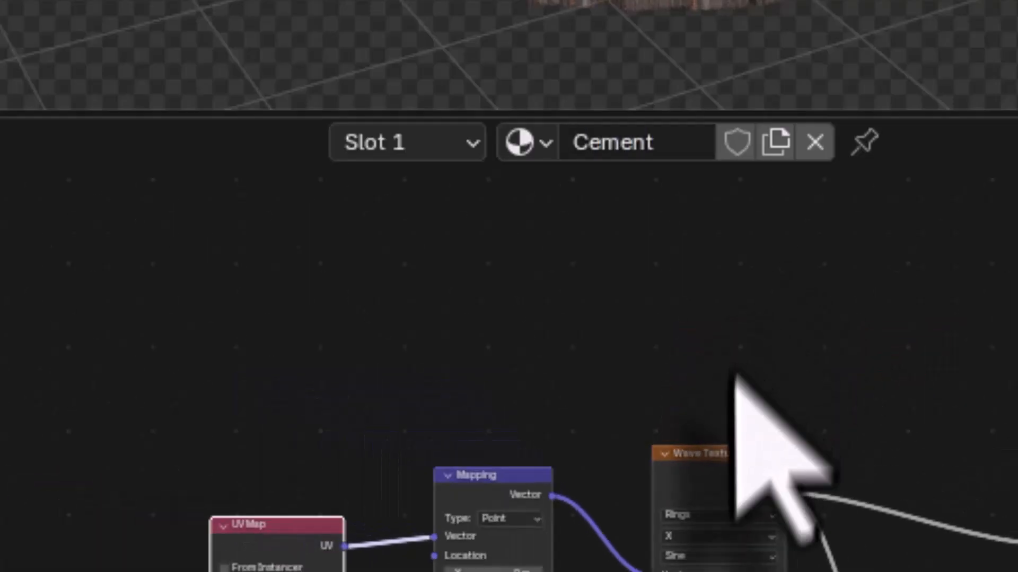
middle_click_drag(737, 393, 604, 334)
scroll(601, 351, "up", 3)
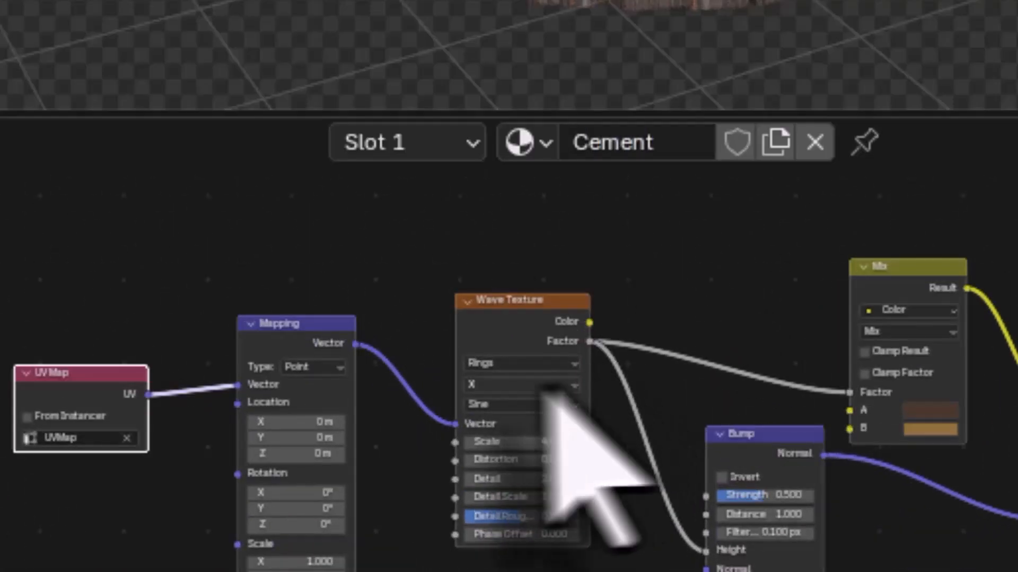
left_click_drag(1, 267, 965, 544)
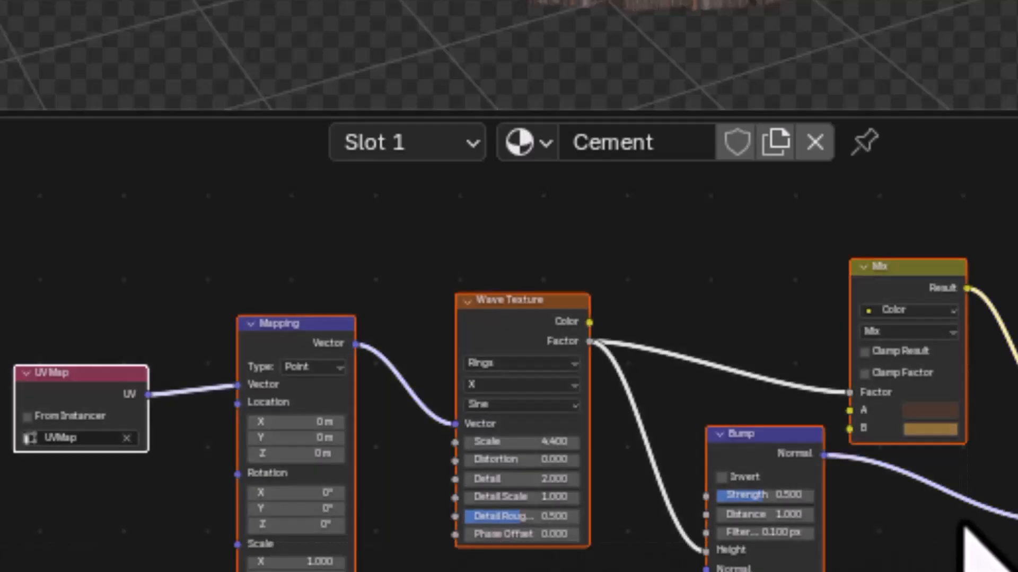
key("x")
- Delete the Texture Coordinate, Noise Texture and Map Range nodes that drive the Cement material's roughness
scroll(450, 406, "up", 4)
middle_click_drag(450, 405, 403, 354)
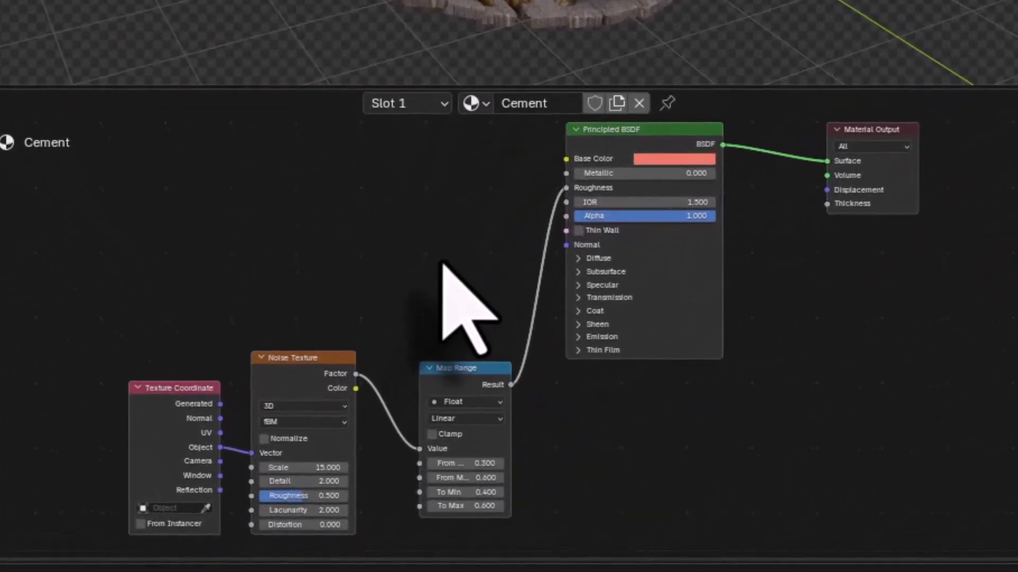
left_click_drag(58, 299, 512, 551)
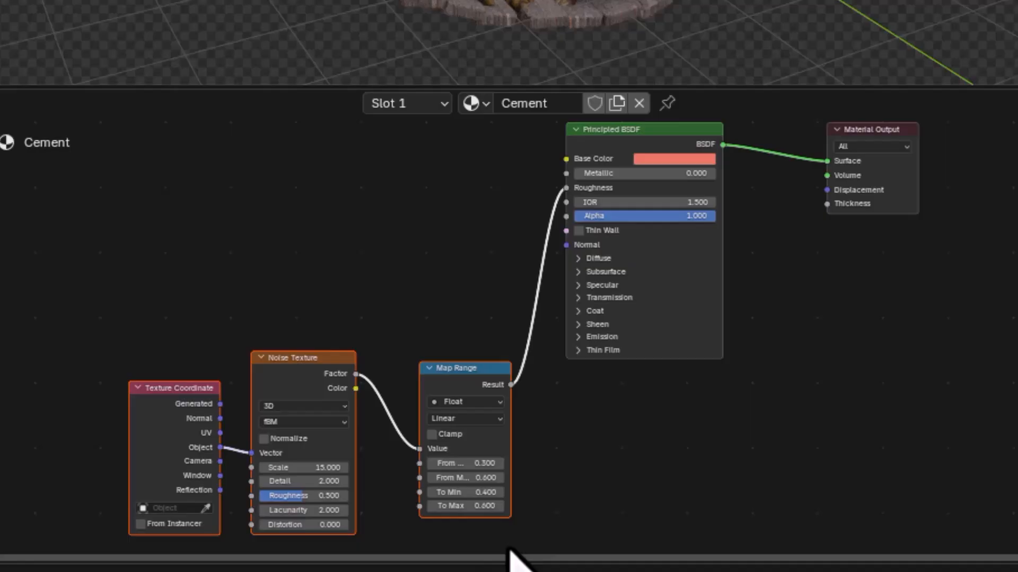
key("x")
scroll(495, 397, "up", 2)
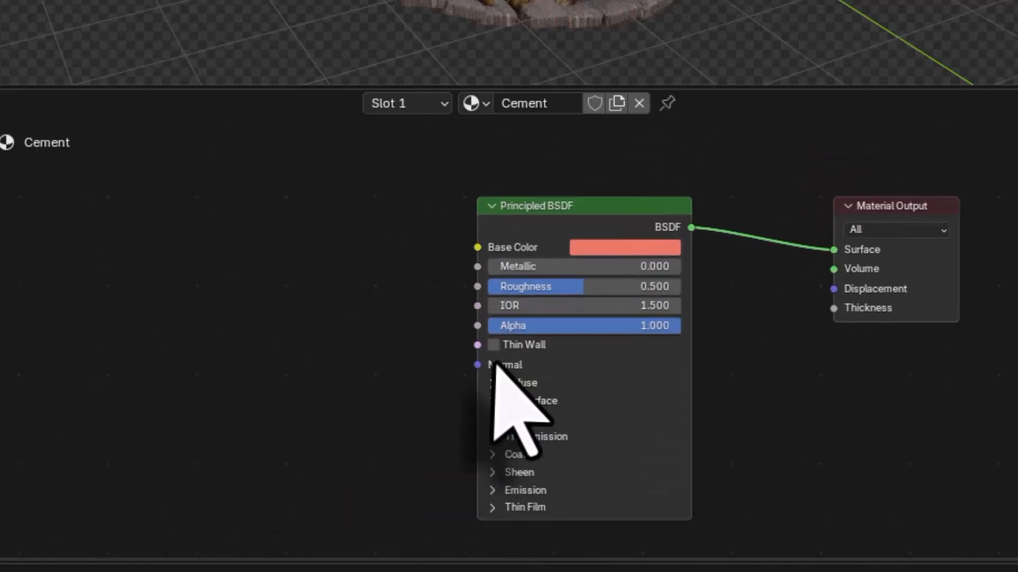
- Raise the Base Color's brightness to maximum and connect a new Noise Texture's Factor to the Principled BSDF's Base Color
left_click(625, 247)
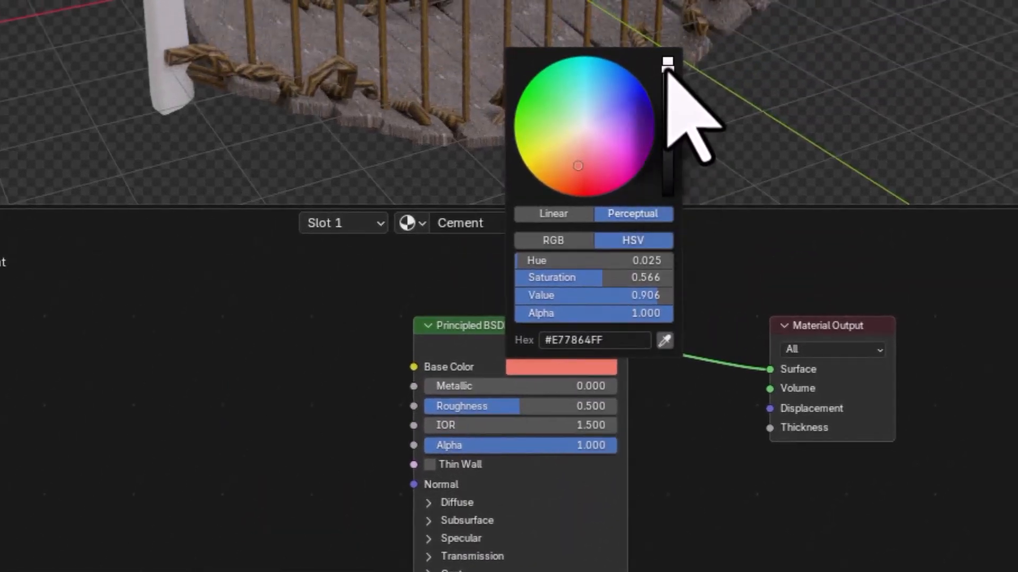
left_click_drag(666, 70, 666, 55)
key("shift+a")
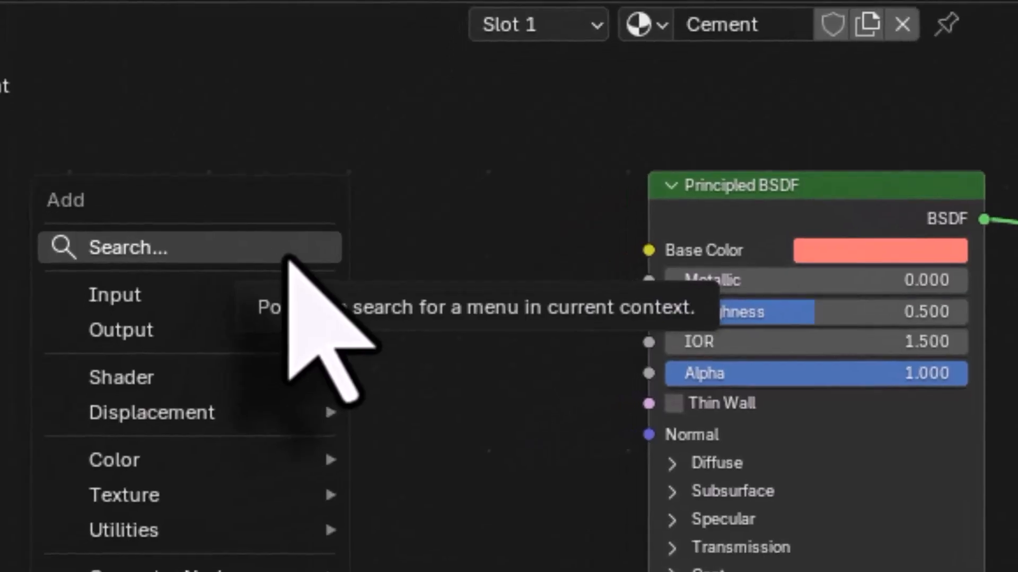
left_click(283, 247)
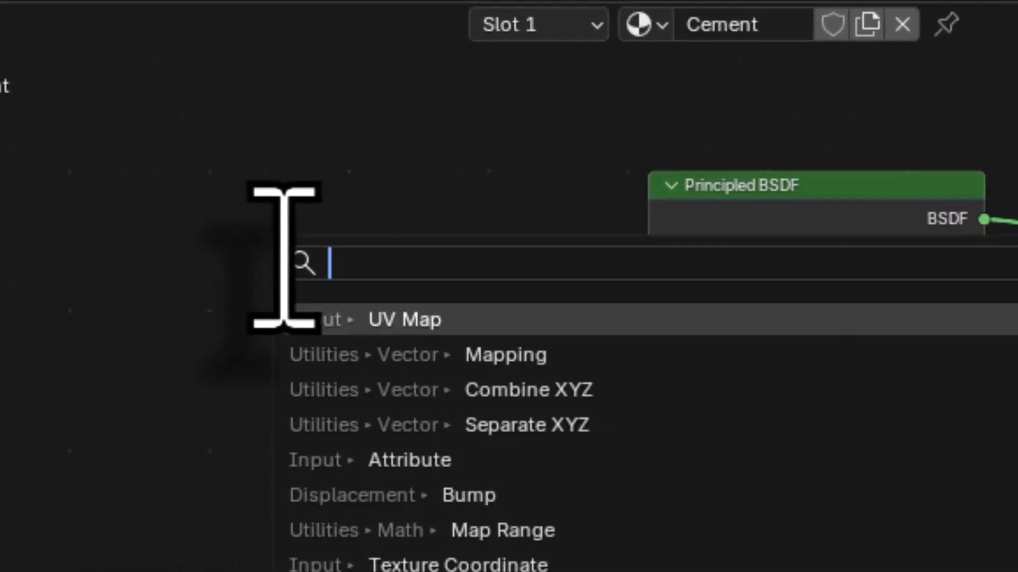
type("nois")
key("Return")
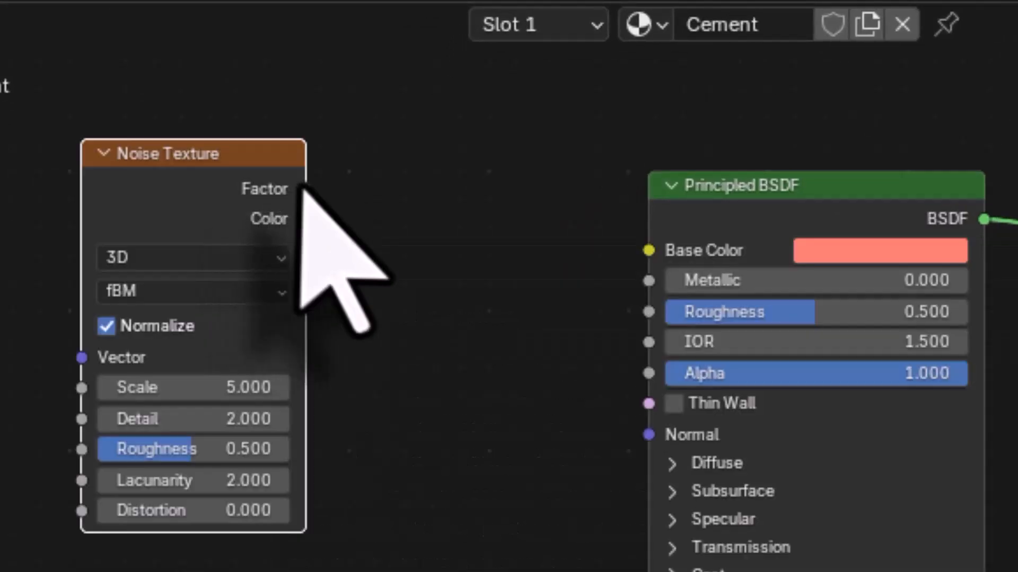
left_click_drag(305, 189, 642, 263)
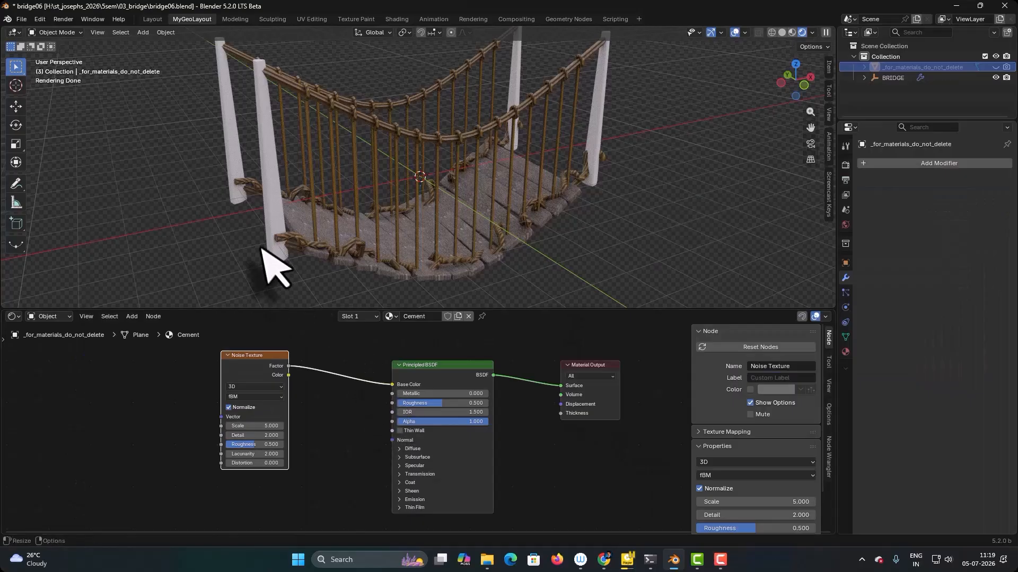
- Select the BRIDGE object and switch the lower editor to the Geometry Node Editor to show its bridge06 node tree
scroll(265, 259, "up", 5)
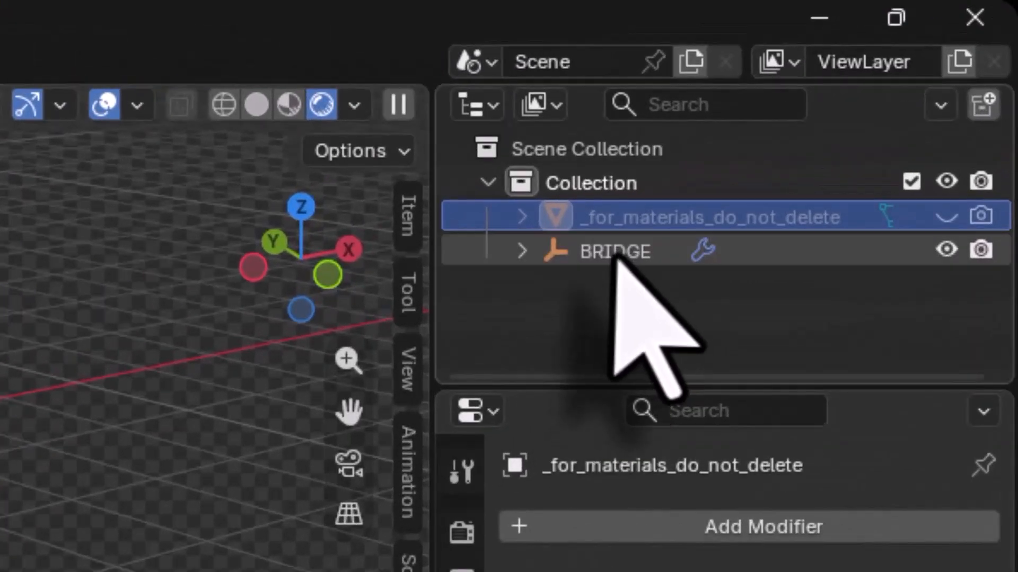
left_click(615, 254)
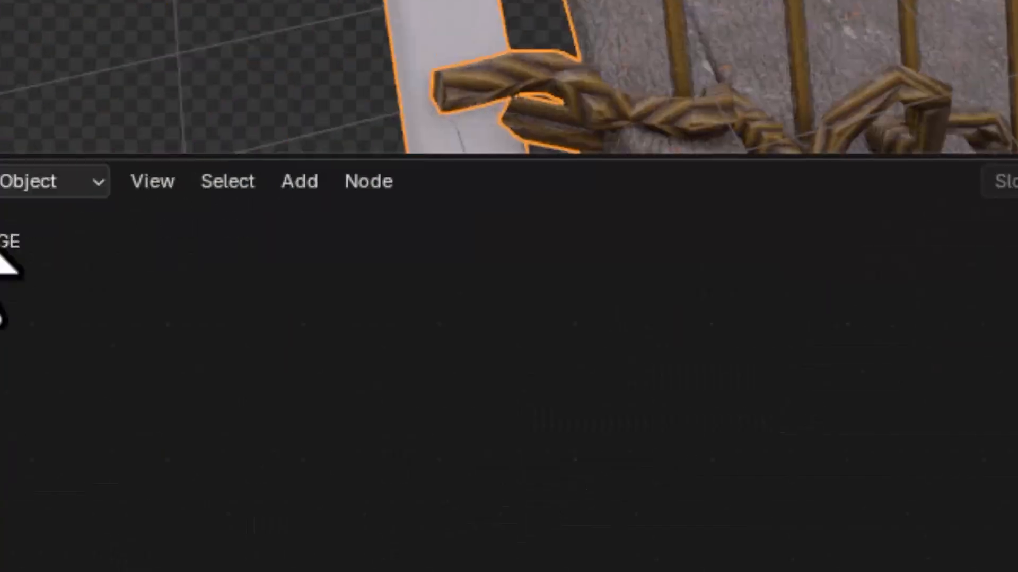
left_click(56, 137)
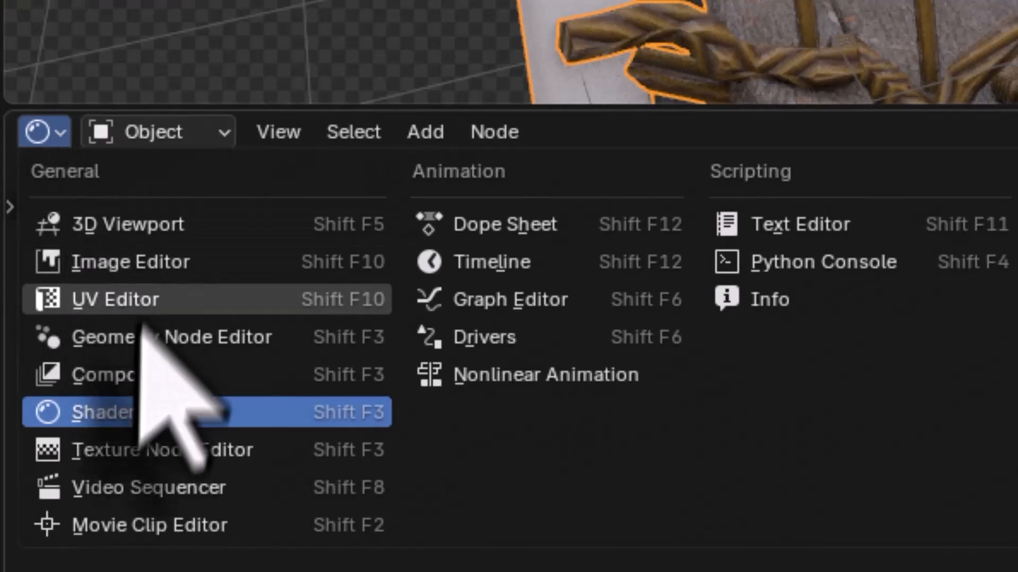
left_click(82, 337)
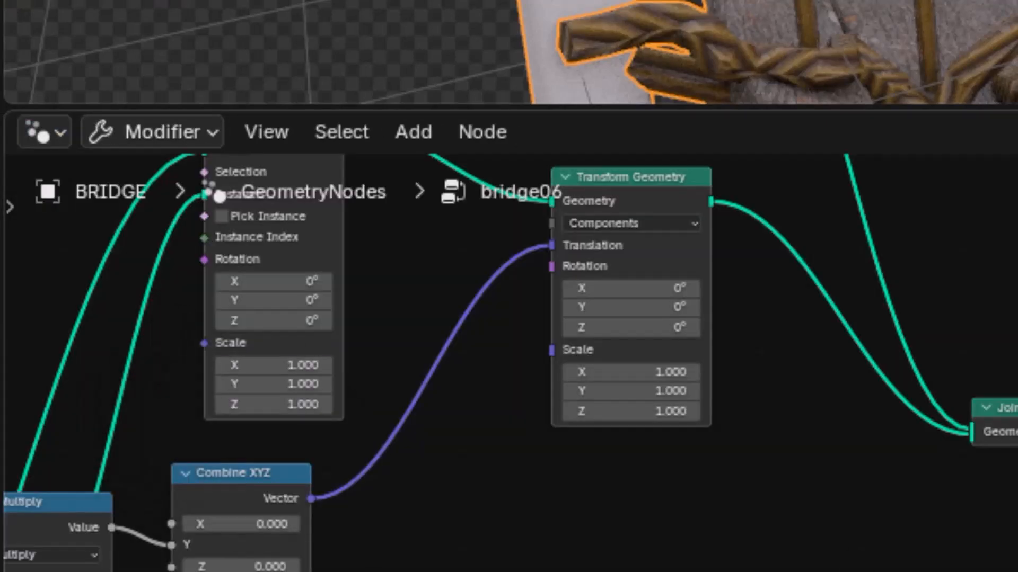
- Insert a Set Material node after the Instance on Points node in the PILLARS frame
scroll(852, 545, "down", 6)
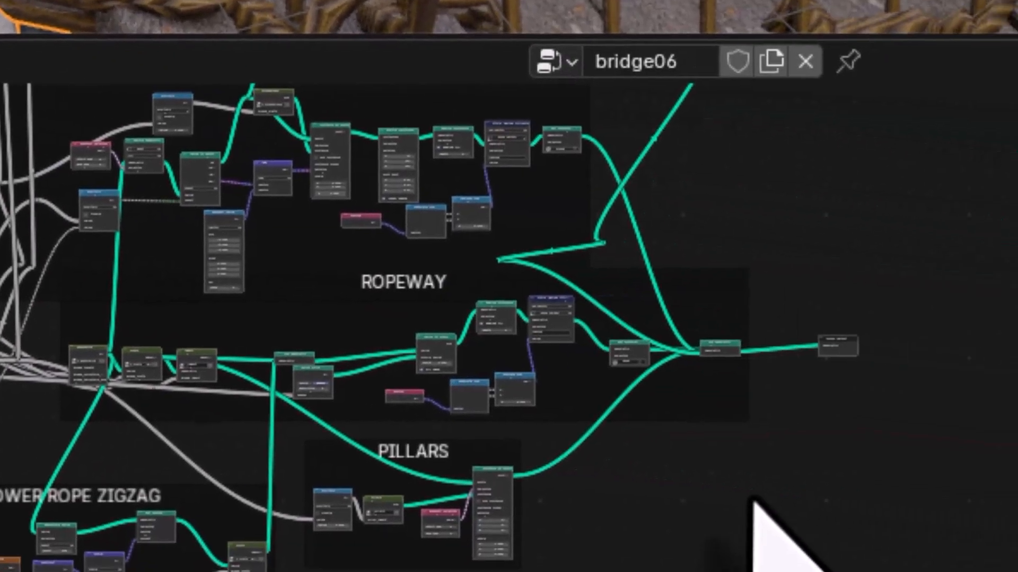
middle_click_drag(773, 533, 840, 432)
scroll(657, 487, "up", 5)
scroll(649, 479, "up", 1)
middle_click_drag(580, 479, 942, 489)
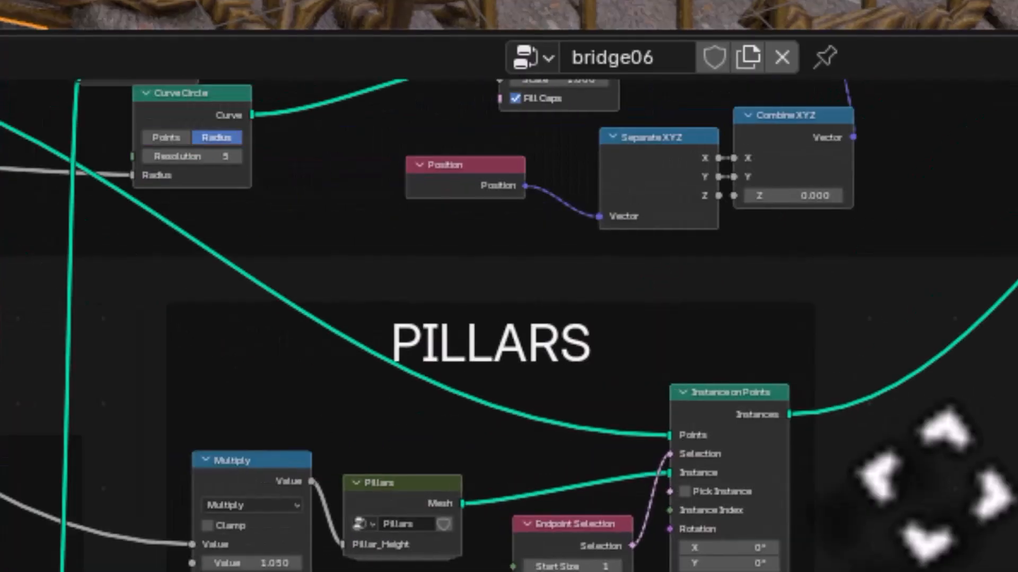
scroll(903, 390, "up", 7)
middle_click_drag(858, 392, 904, 347)
middle_click_drag(1007, 395, 938, 348)
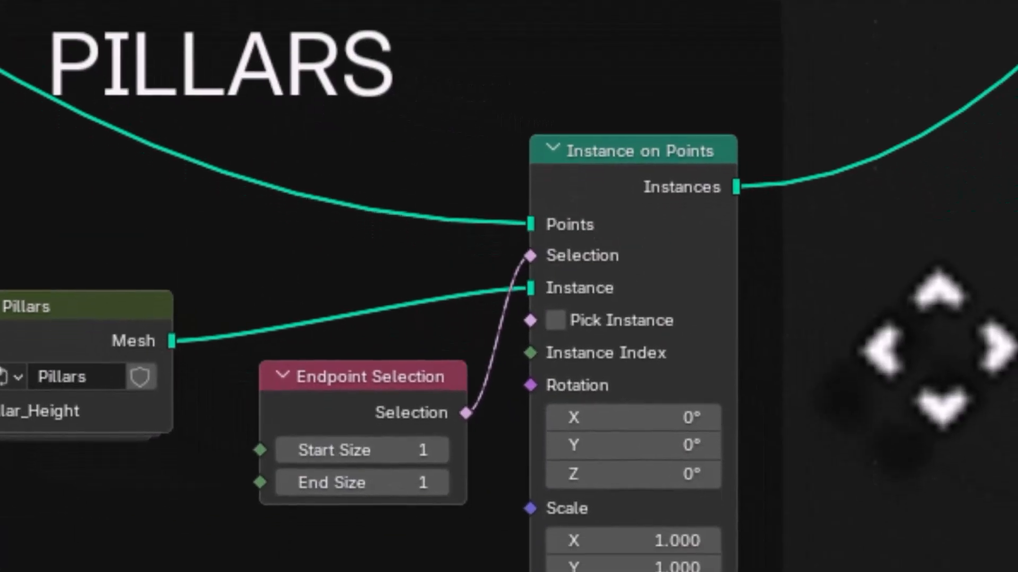
left_click(664, 137)
key("shift+a")
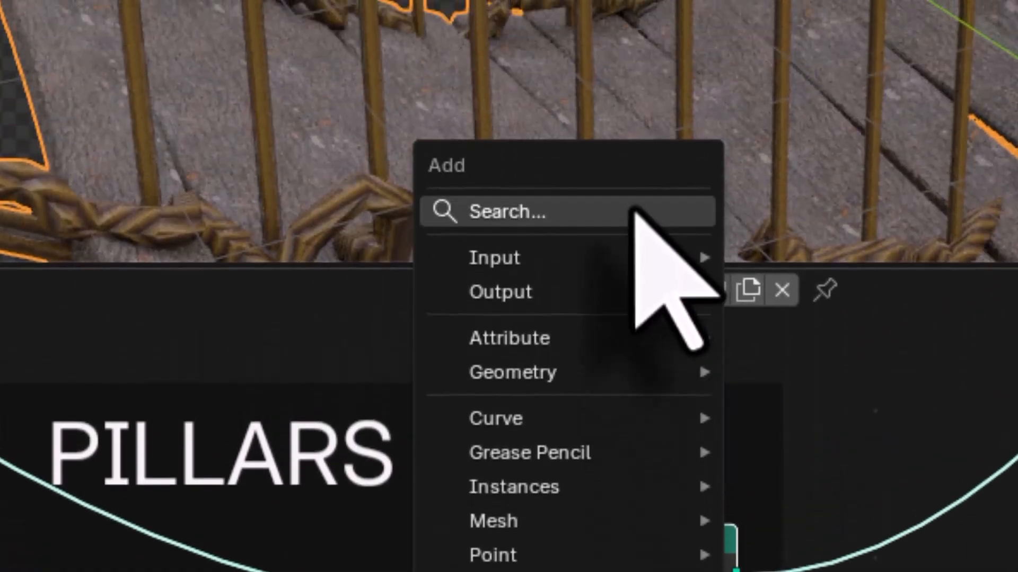
left_click(632, 166)
type("set")
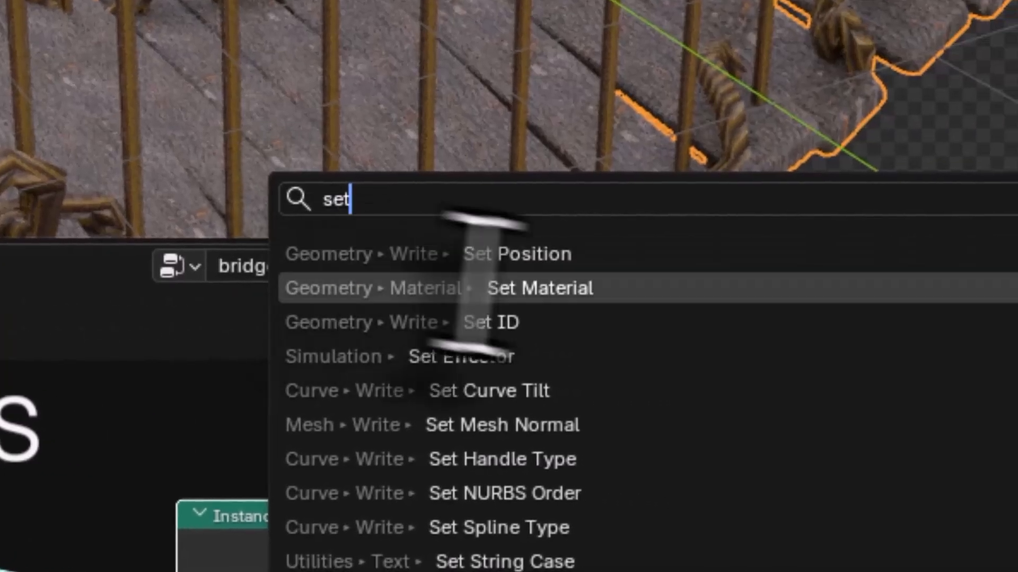
left_click(679, 300)
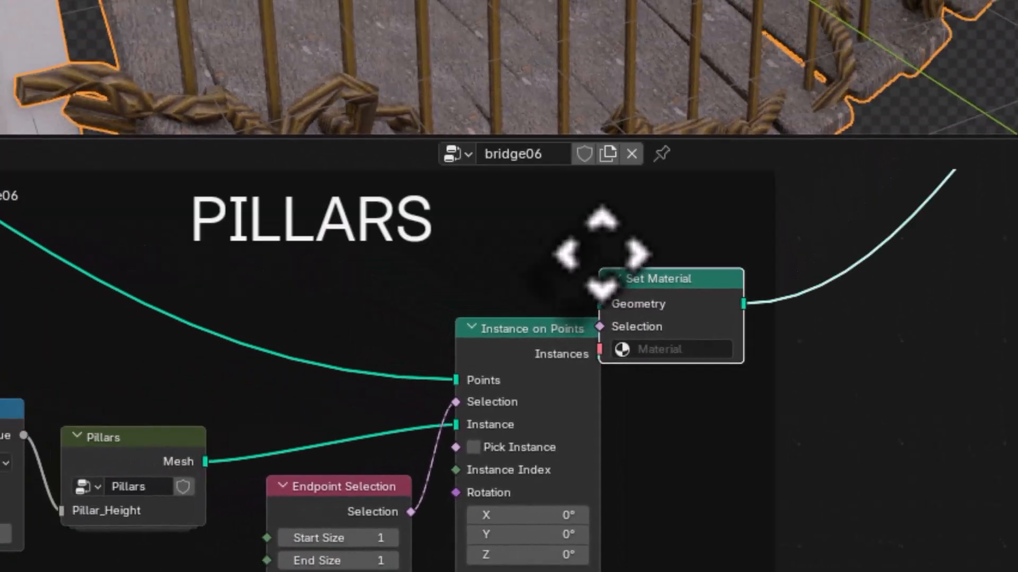
left_click(430, 127)
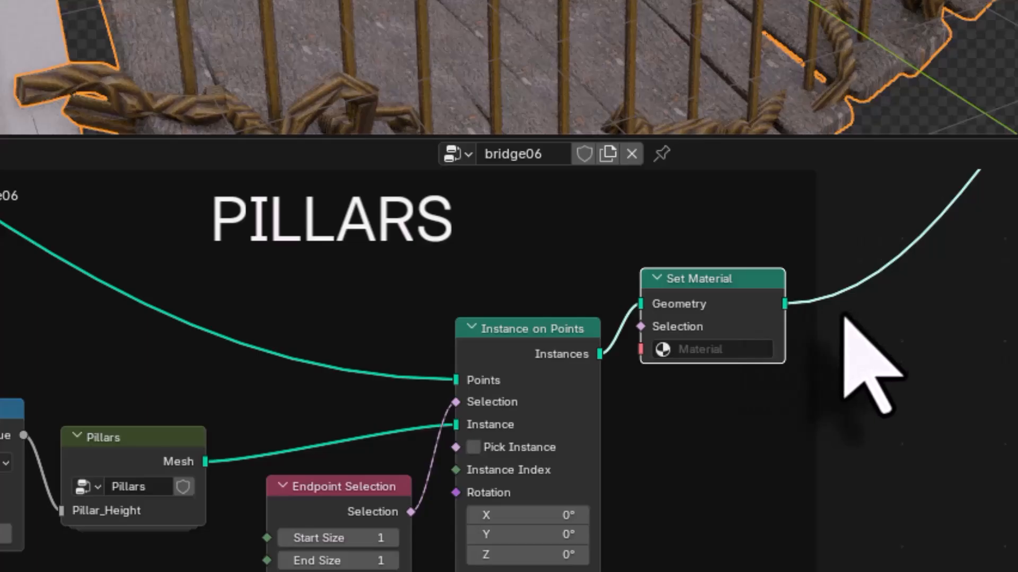
- Assign the Cement material in the pillars' Set Material node and inspect the pillars in the viewport
left_click(742, 349)
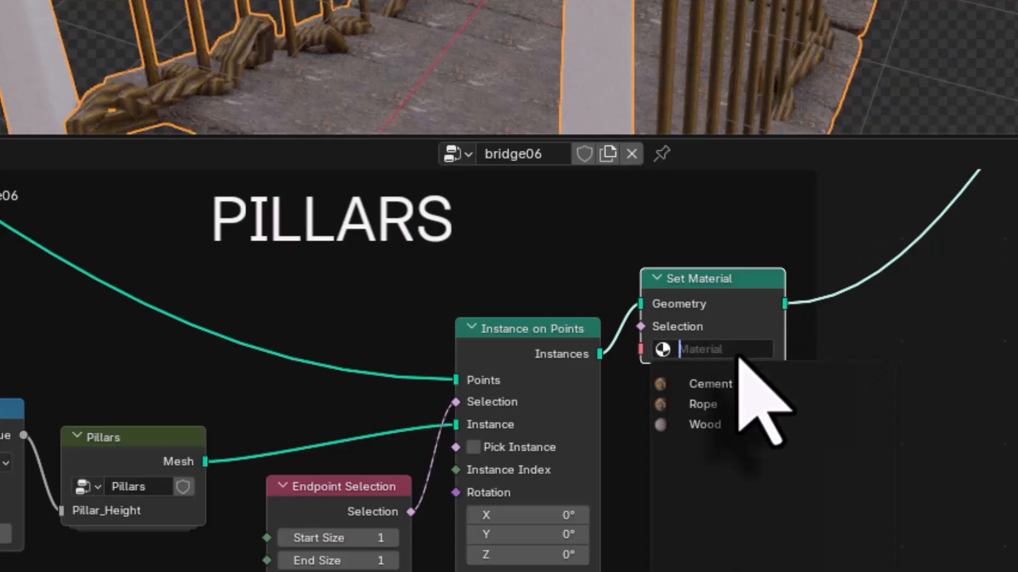
left_click(739, 385)
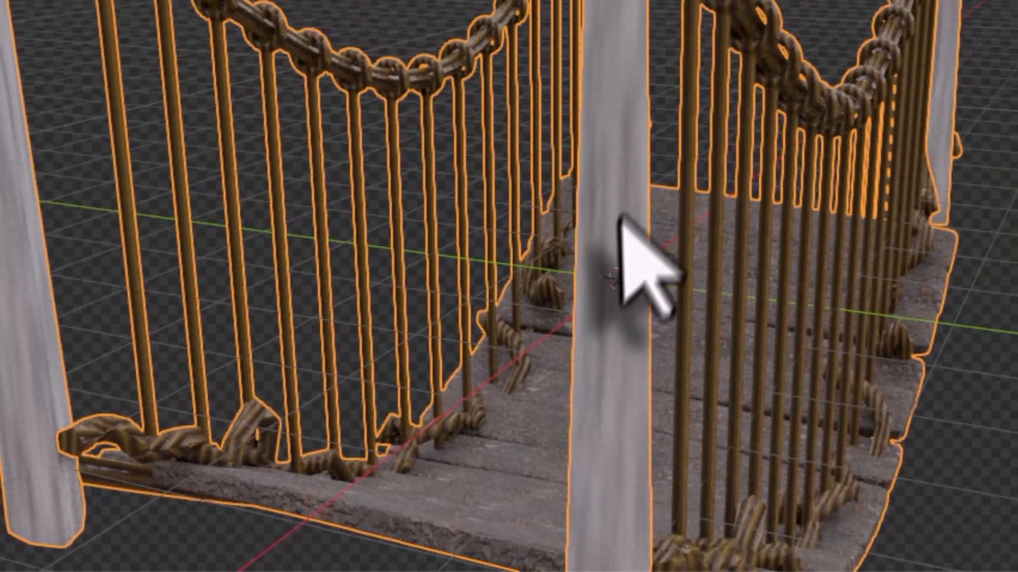
middle_click_drag(625, 221, 618, 374)
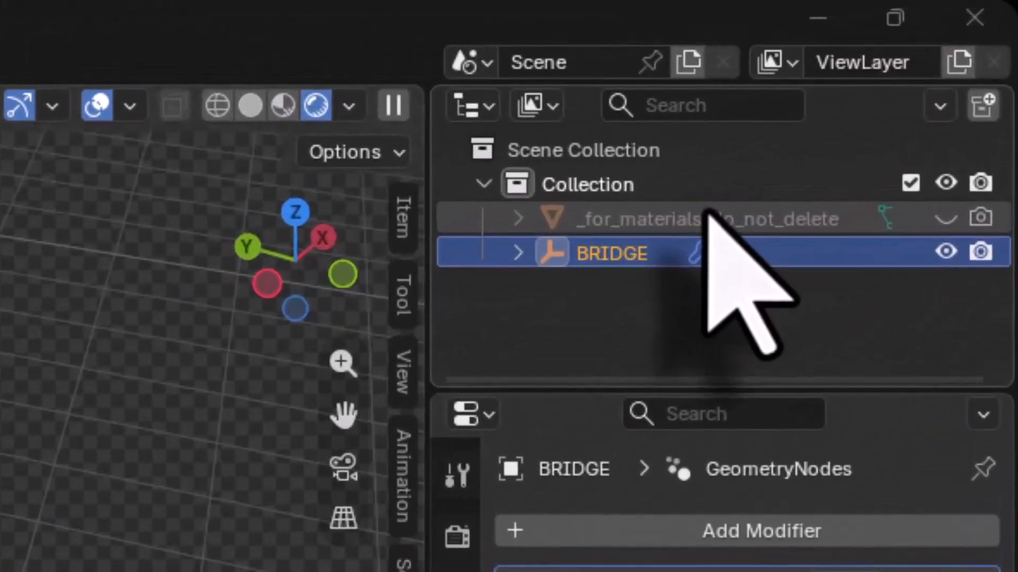
- Select _for_materials_do_not_delete and switch the lower editor back to the Shader Editor
left_click(709, 217)
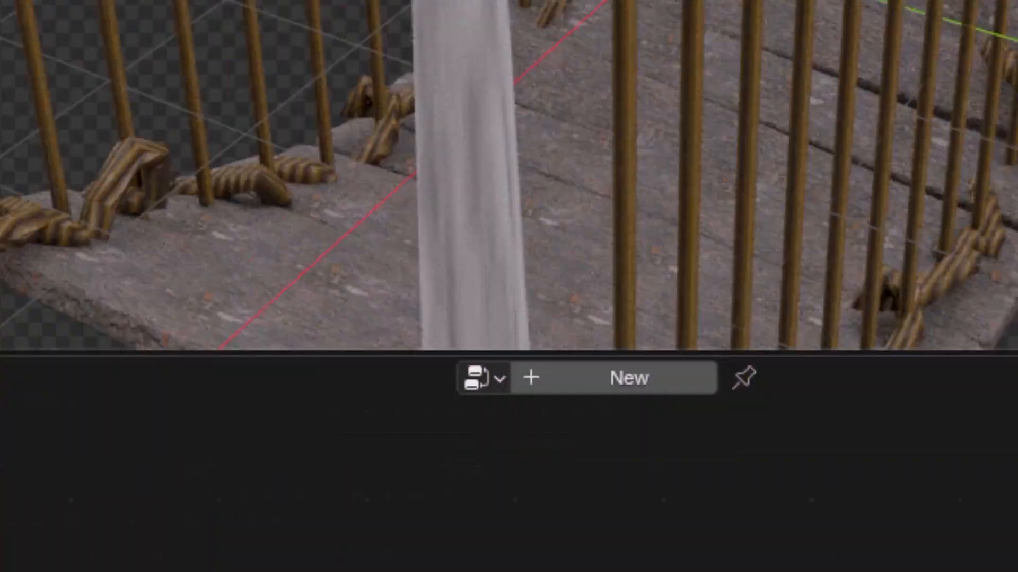
left_click(45, 72)
left_click(117, 364)
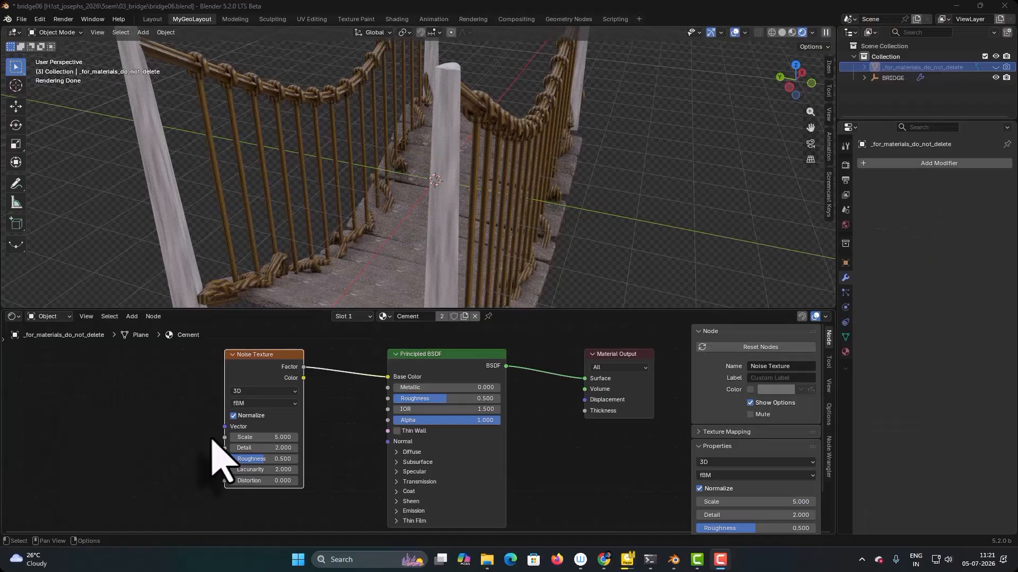
- Add a Texture Coordinate node to the Cement material and connect its Object output to the Noise Texture's Vector input
middle_click_drag(175, 429, 253, 457)
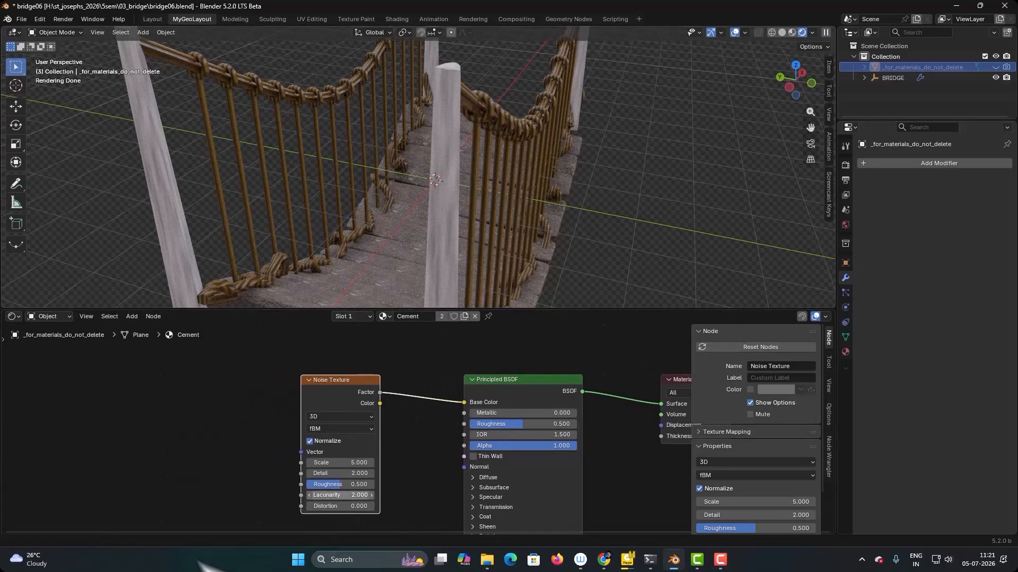
key("shift+a")
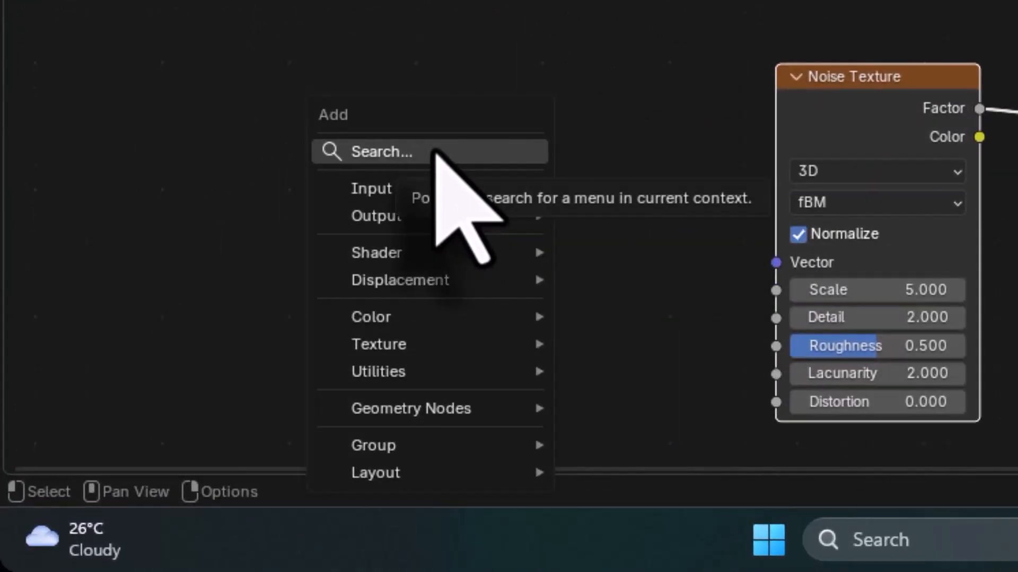
left_click(435, 152)
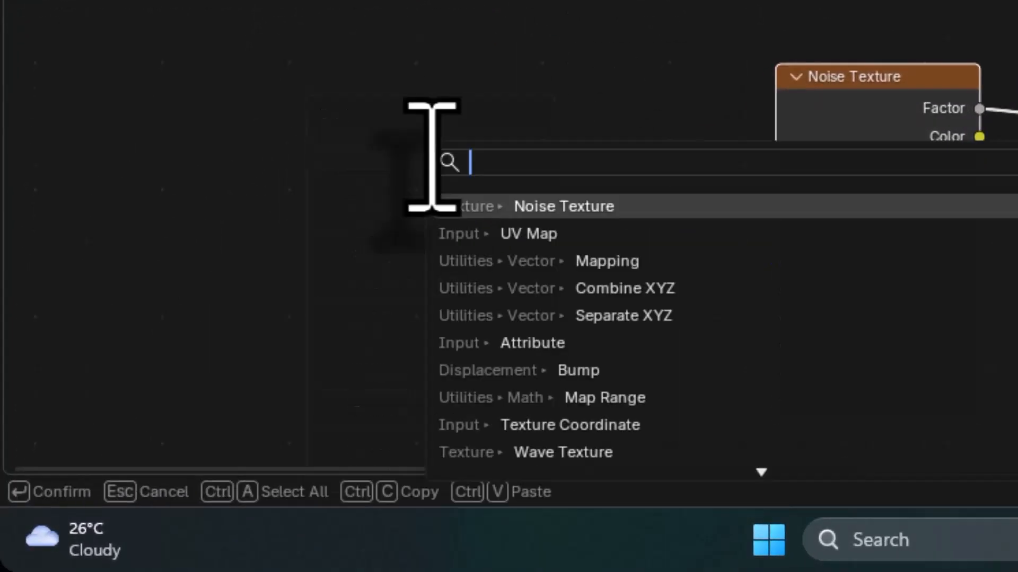
type("text")
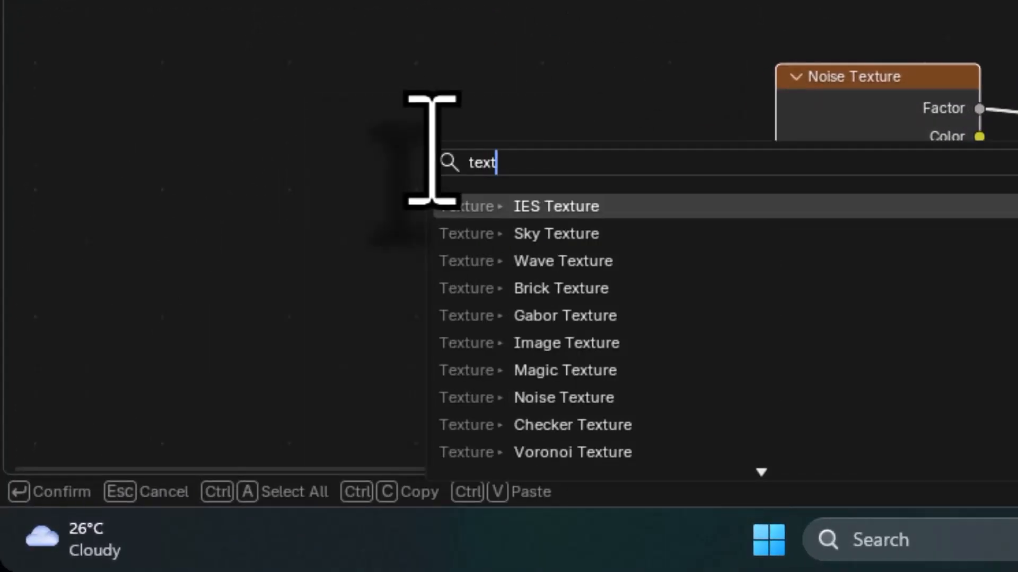
type(" c")
left_click(519, 202)
left_click(351, 78)
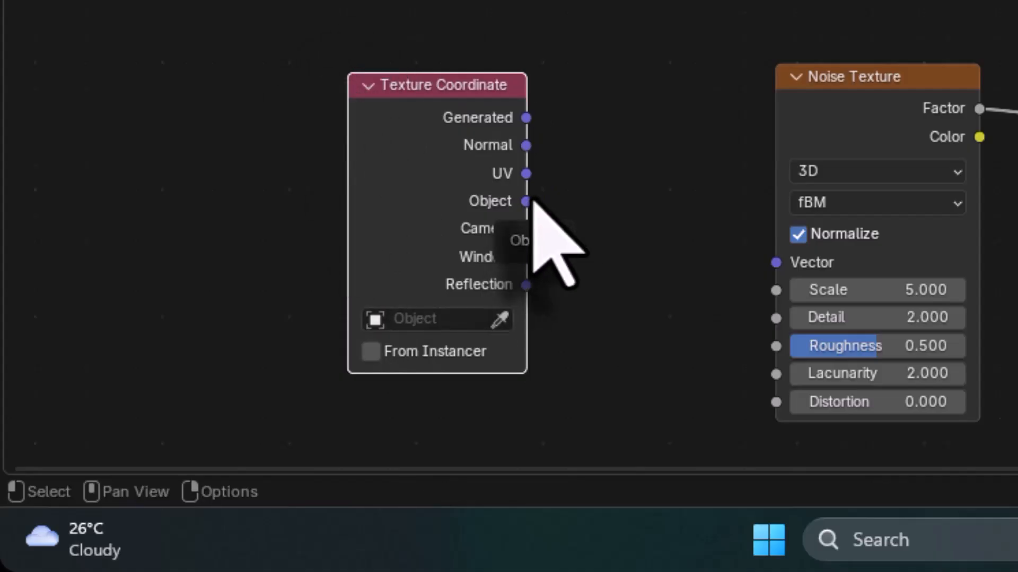
left_click_drag(526, 201, 775, 262)
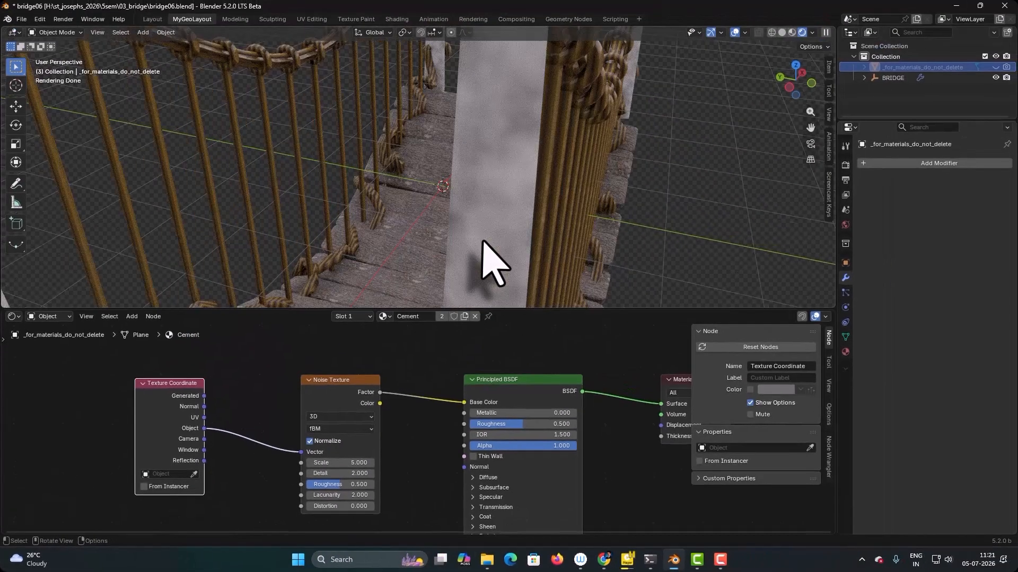
scroll(483, 242, "down", 3)
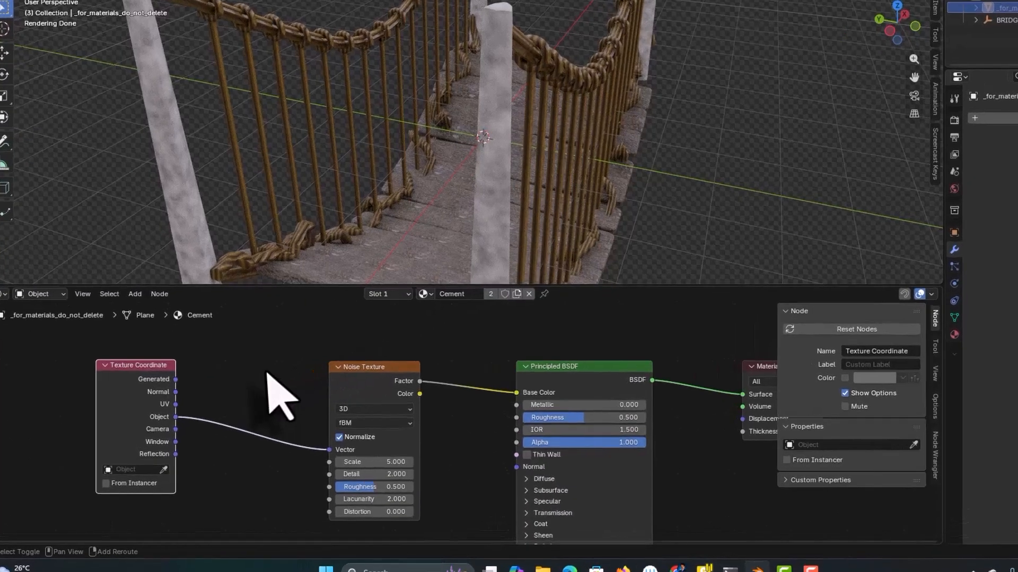
- Insert a Mapping node between the Texture Coordinate and Noise Texture nodes
key("shift+a")
left_click(247, 384)
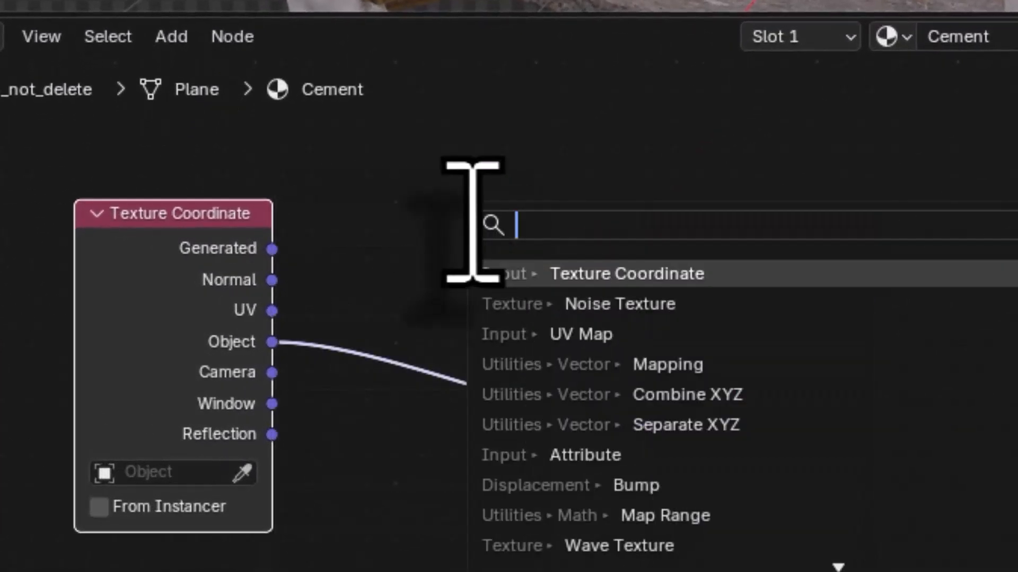
type("mapp")
left_click(609, 275)
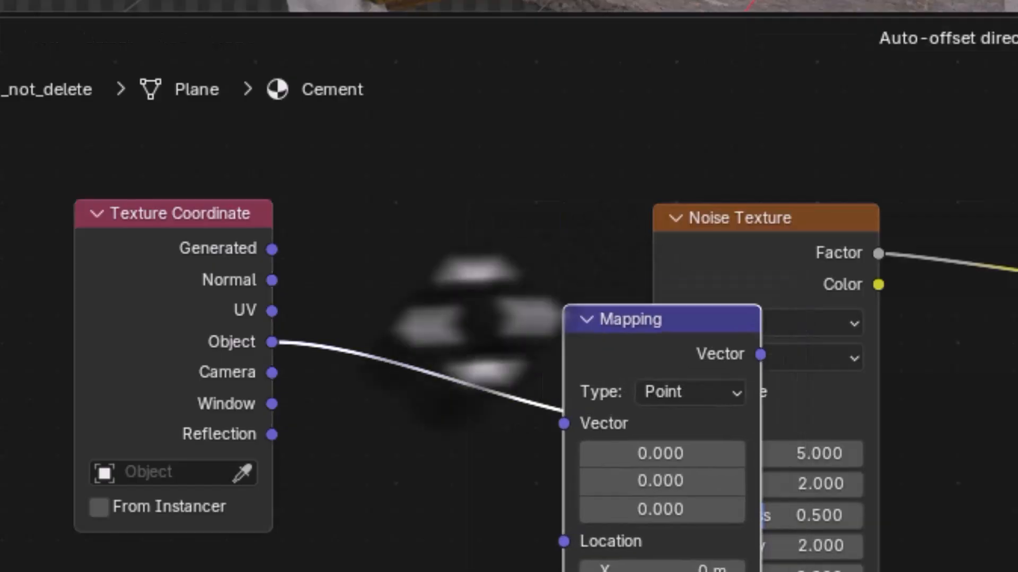
left_click(379, 254)
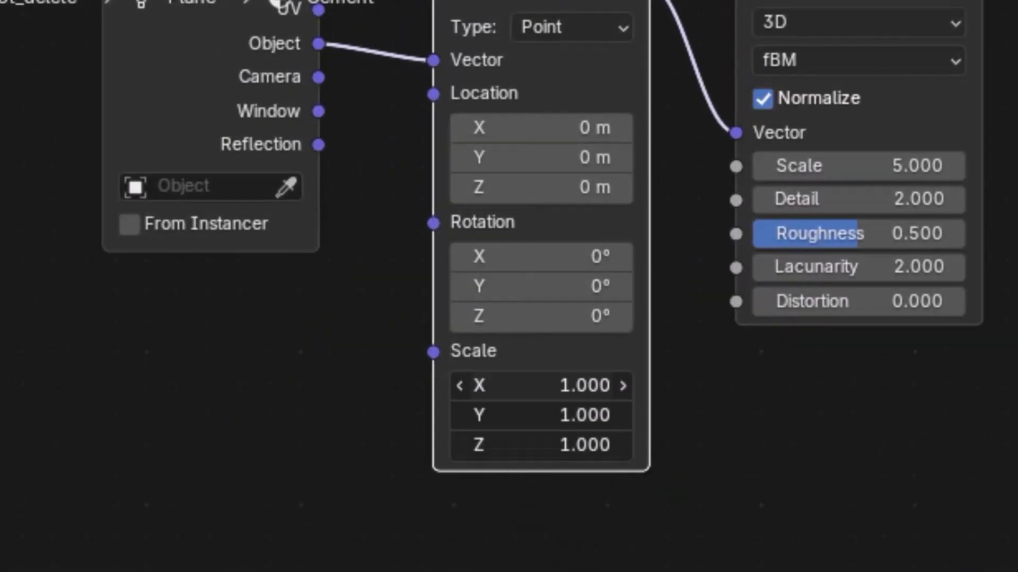
- Set the Mapping node's X, Y and Z scale to 0.5 and check the pillars in the viewport
left_click_drag(550, 385, 550, 444)
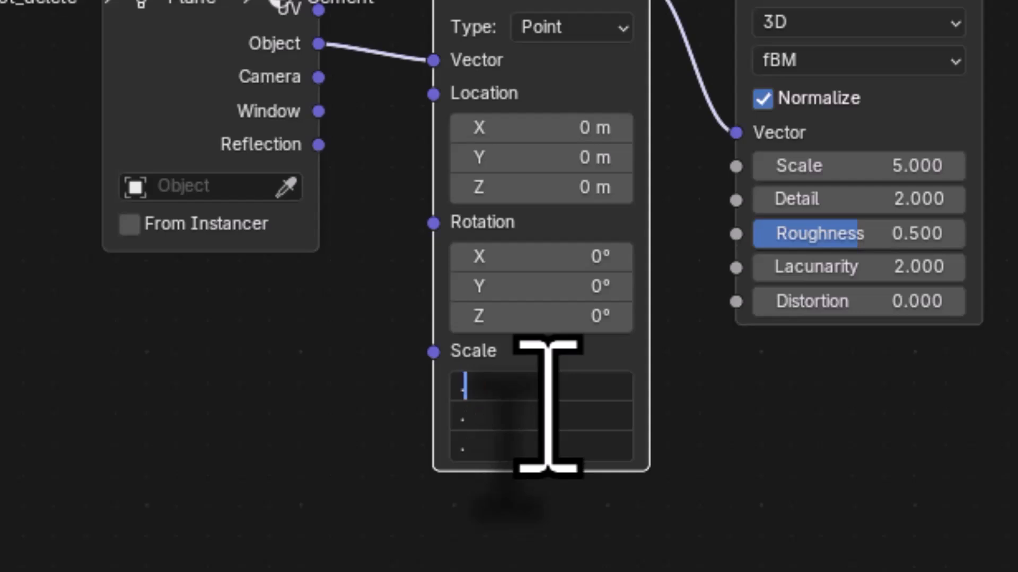
type(".5")
key("Return")
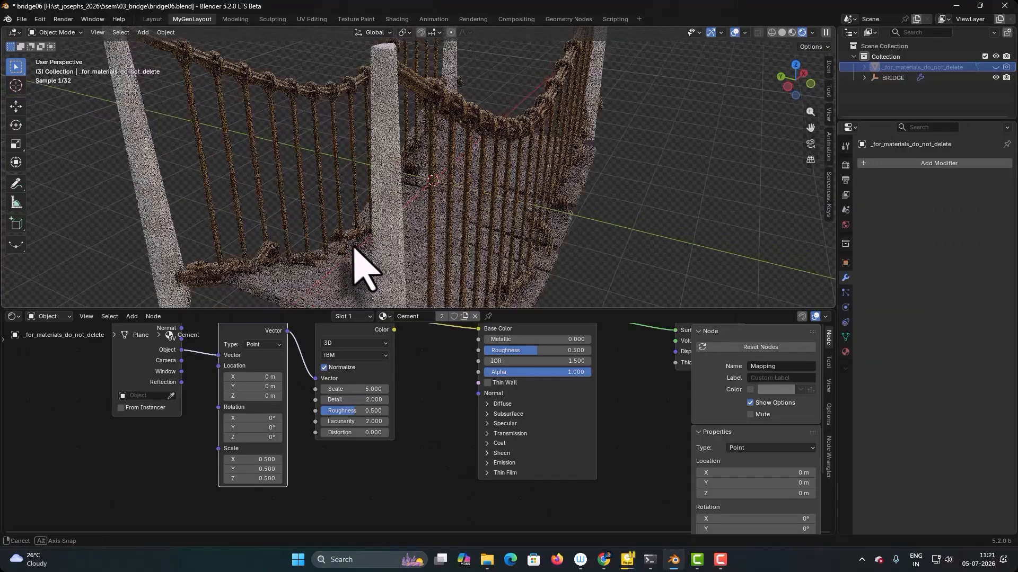
middle_click_drag(346, 241, 356, 249)
- Move the Texture Coordinate, Mapping and Noise Texture nodes away from the Principled BSDF to make room between them
middle_click_drag(212, 339, 203, 398)
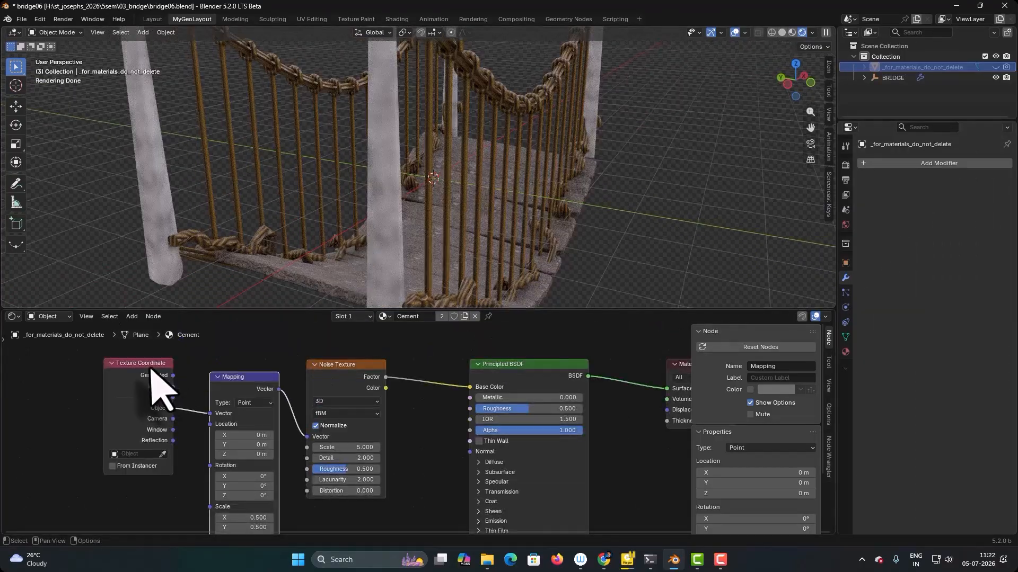
left_click_drag(148, 366, 105, 368)
left_click_drag(247, 380, 209, 377)
left_click_drag(354, 367, 317, 371)
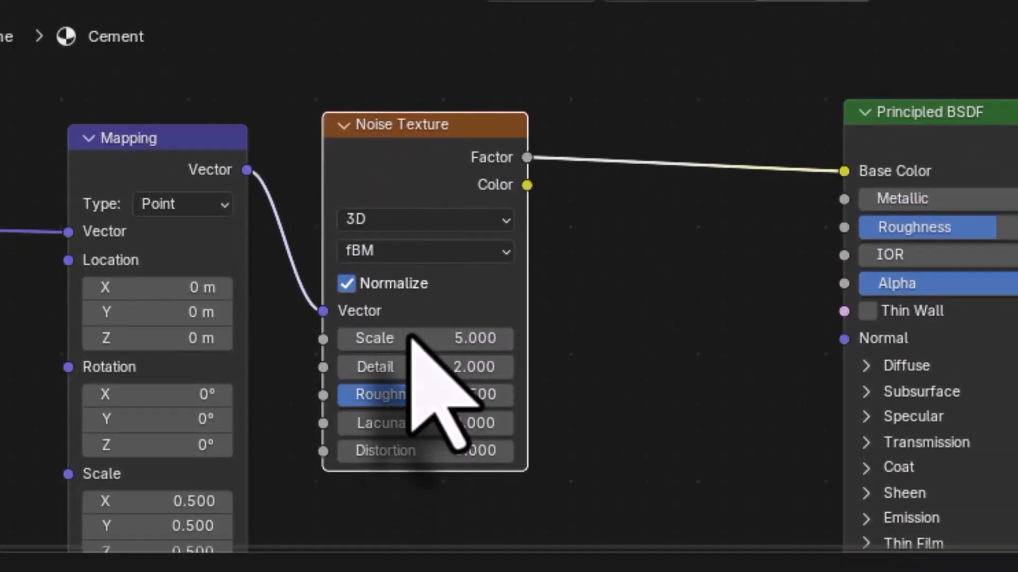
- Set the Noise Texture's scale to 4 in the Cement material
double_click(411, 338)
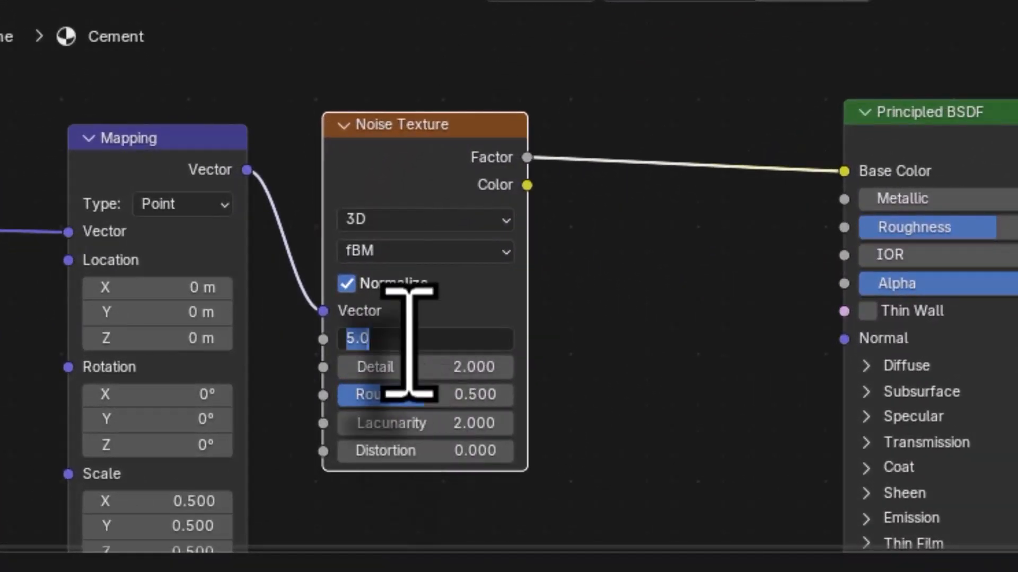
type("4")
key("Return")
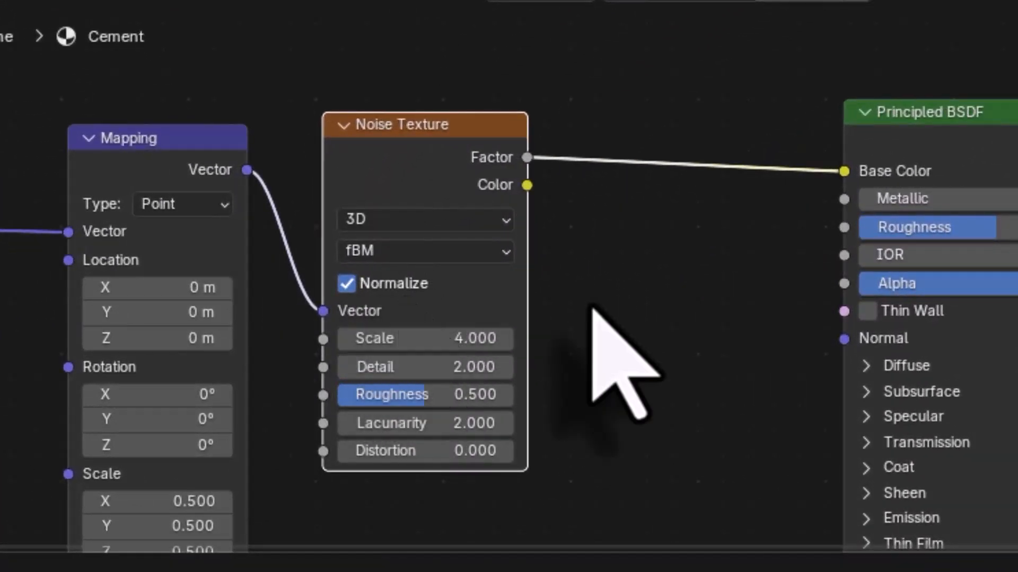
- Insert a Color Ramp node between the Noise Texture and Principled BSDF nodes and space the nodes apart
key("shift+a")
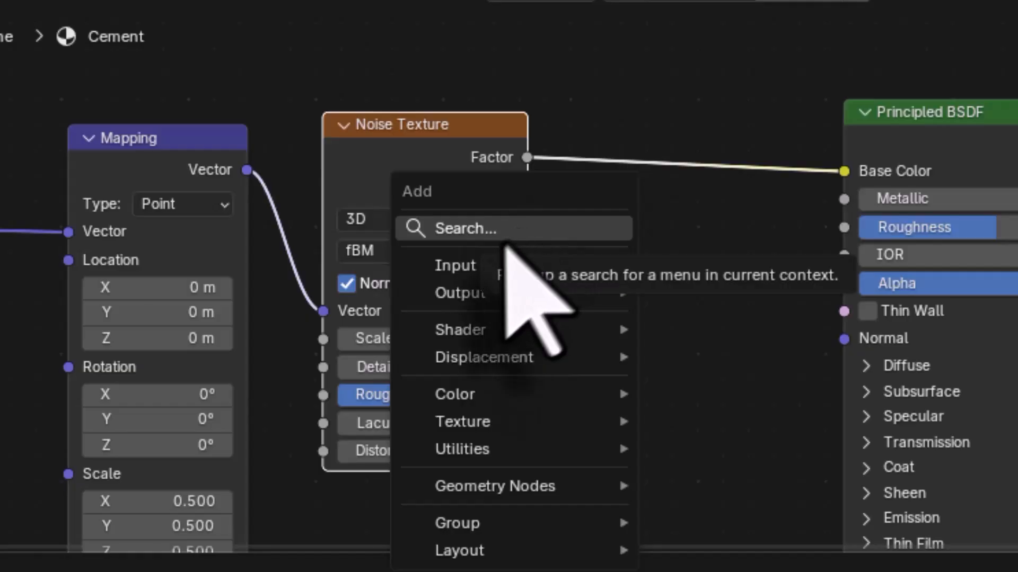
left_click(501, 241)
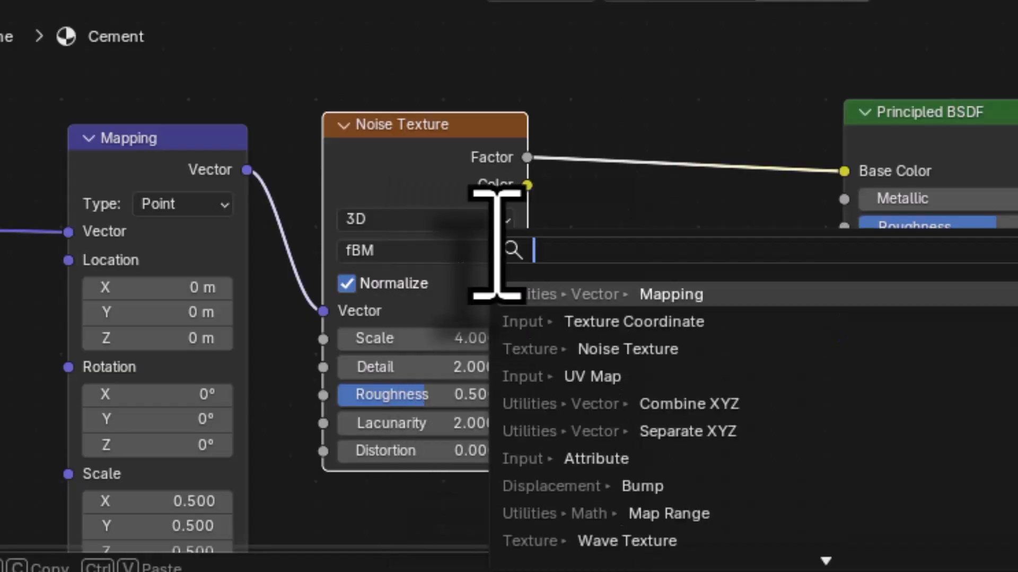
type("color")
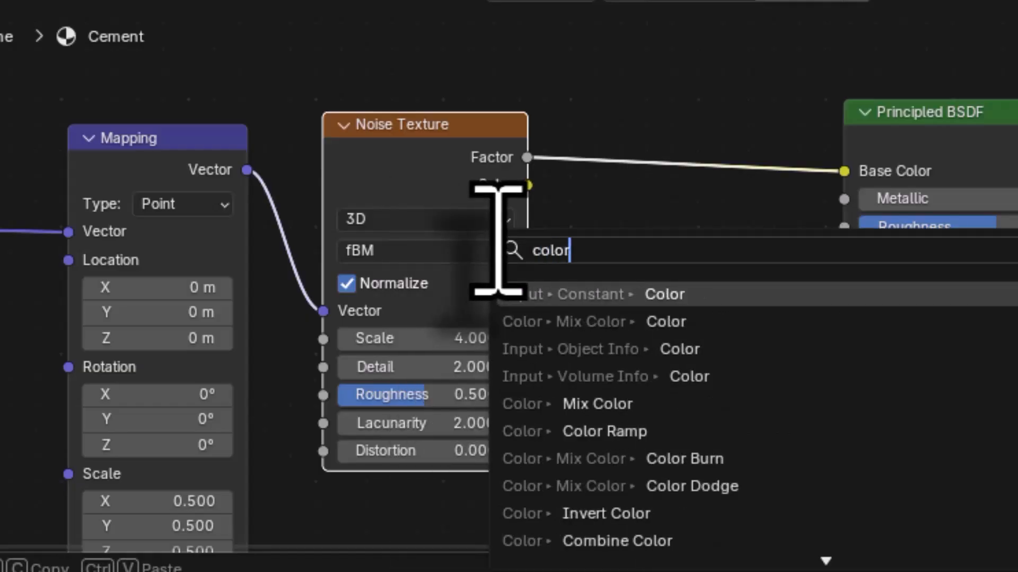
type(" ram")
key("Return")
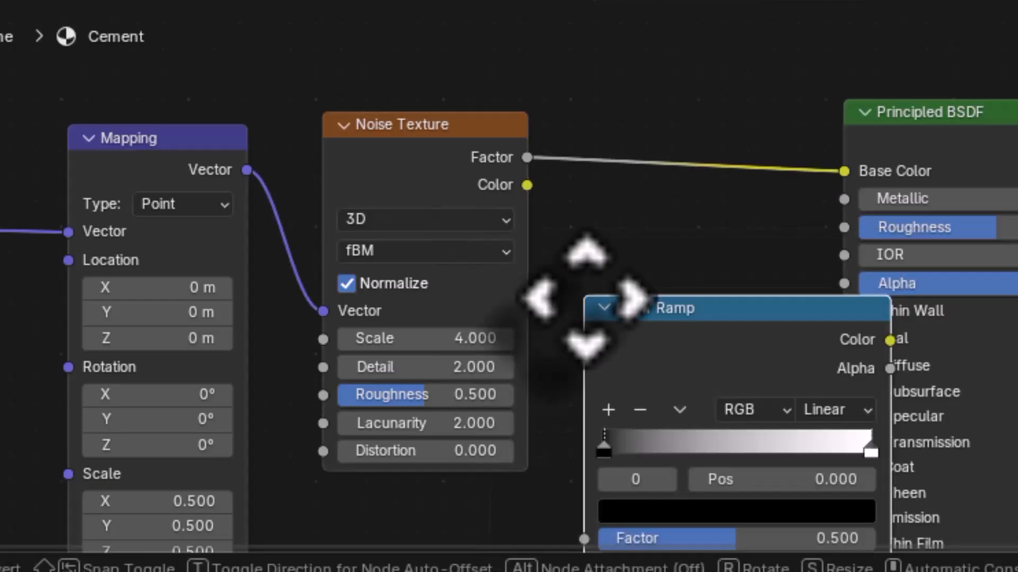
left_click(559, 139)
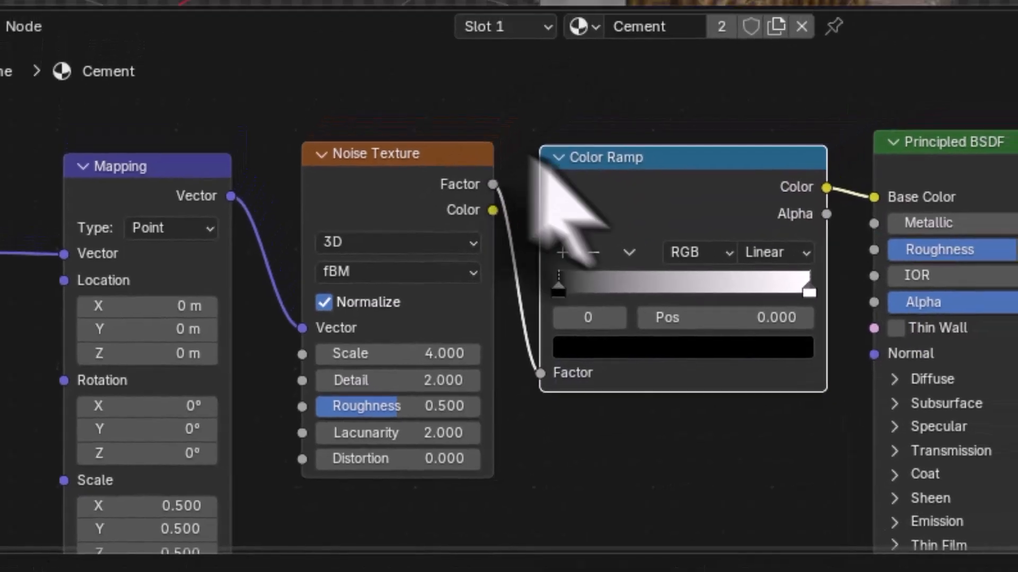
left_click_drag(954, 145, 1017, 147)
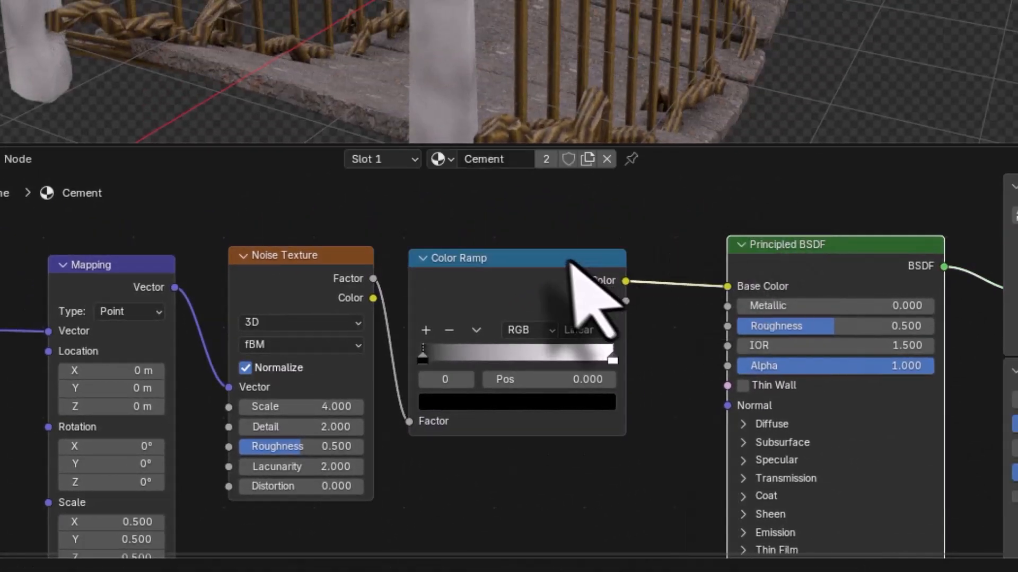
left_click_drag(570, 261, 610, 252)
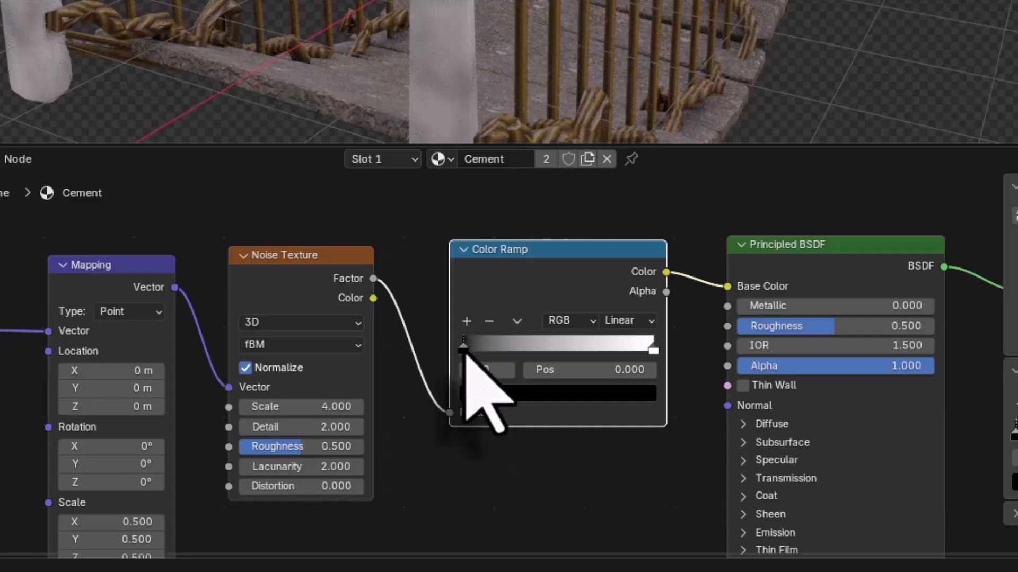
- Lighten the Color Ramp's black stop to a very dark grey and darken its white stop to a light grey
left_click(501, 395)
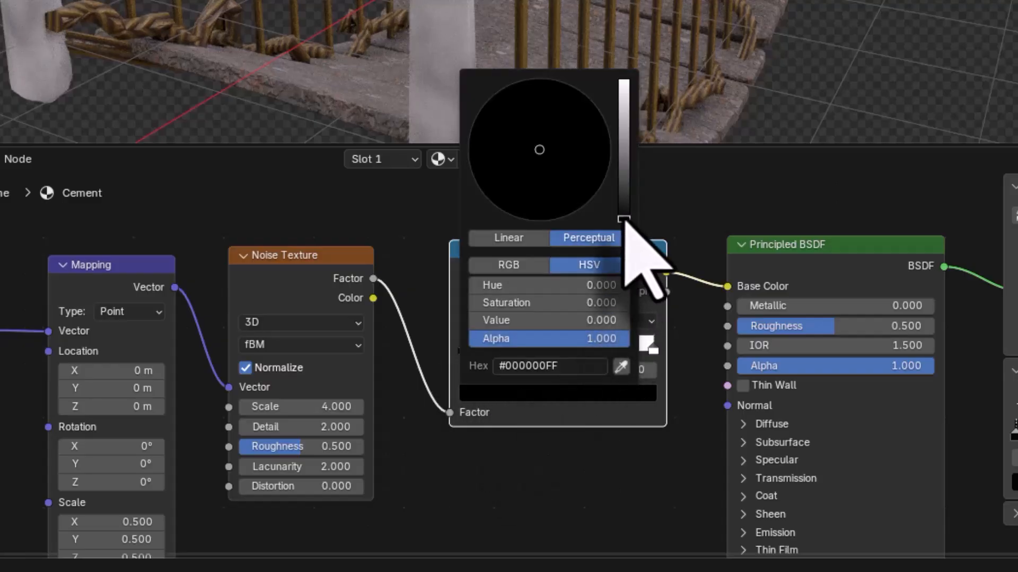
left_click_drag(623, 216, 623, 197)
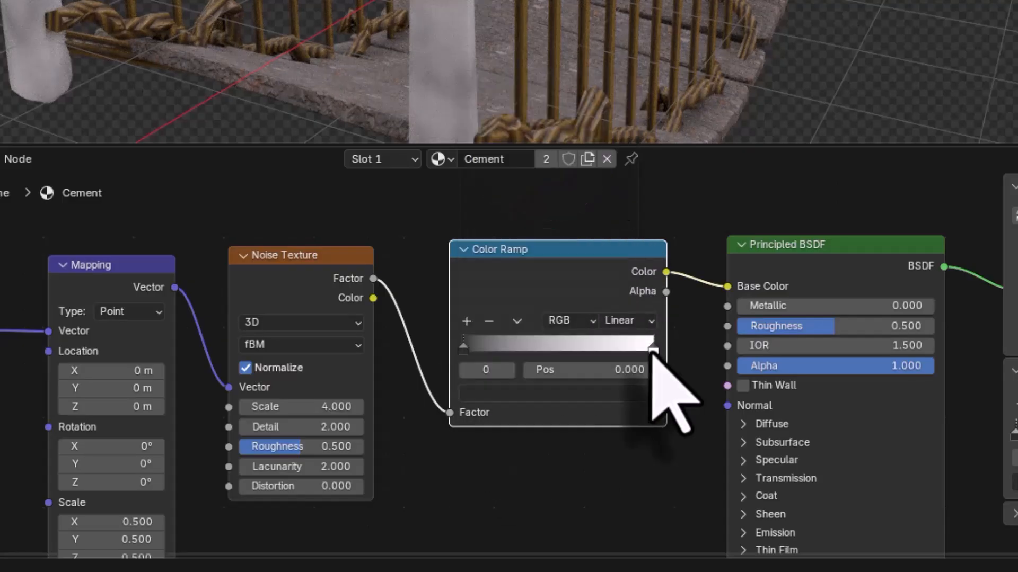
left_click(651, 393)
left_click_drag(623, 86, 624, 101)
- Move the Color Ramp's dark stop to about 0.355 and its light stop to 0.650 to sharpen the pillar blotches
left_click_drag(462, 349, 496, 346)
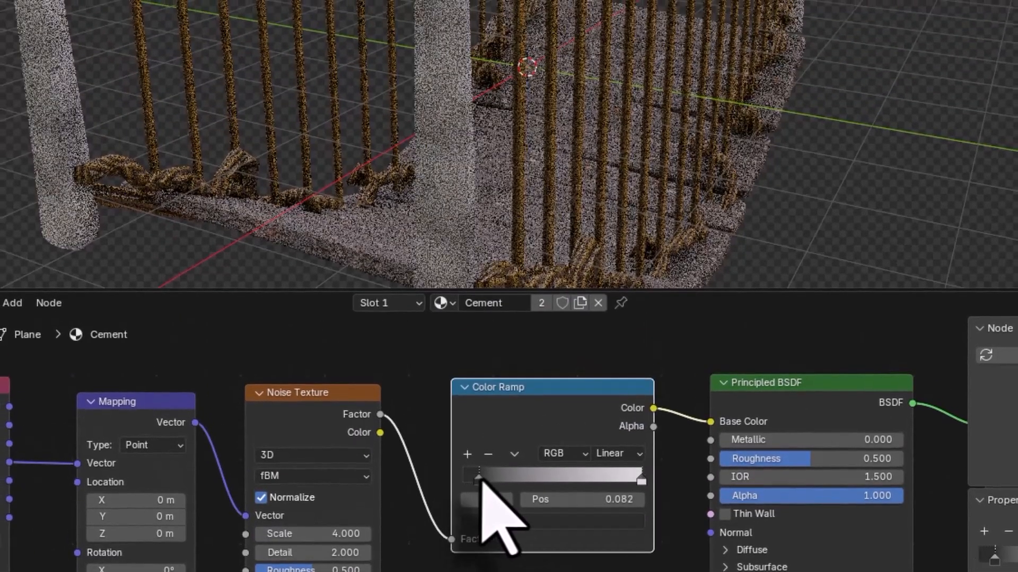
left_click_drag(497, 472, 515, 473)
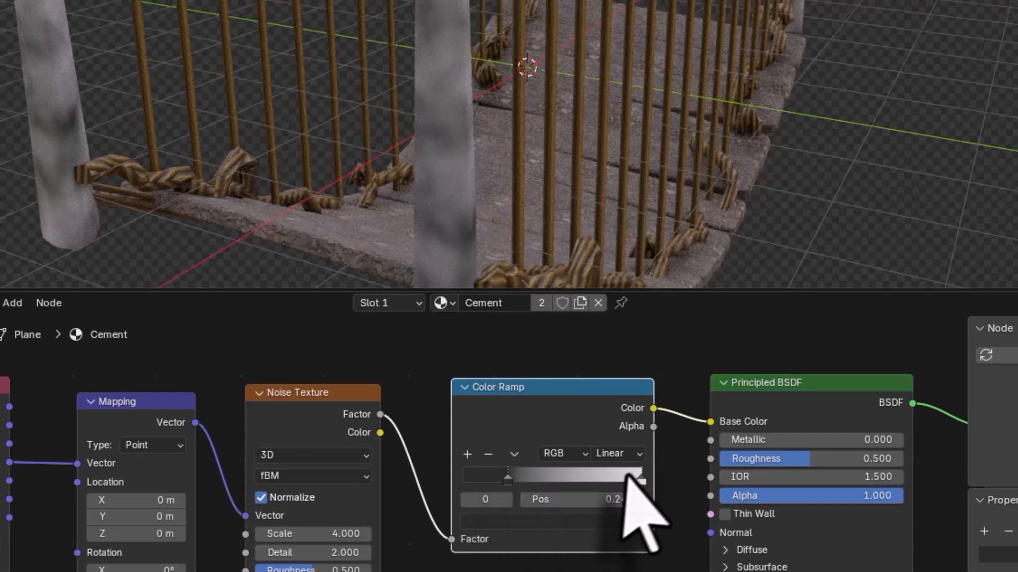
left_click_drag(641, 480, 568, 481)
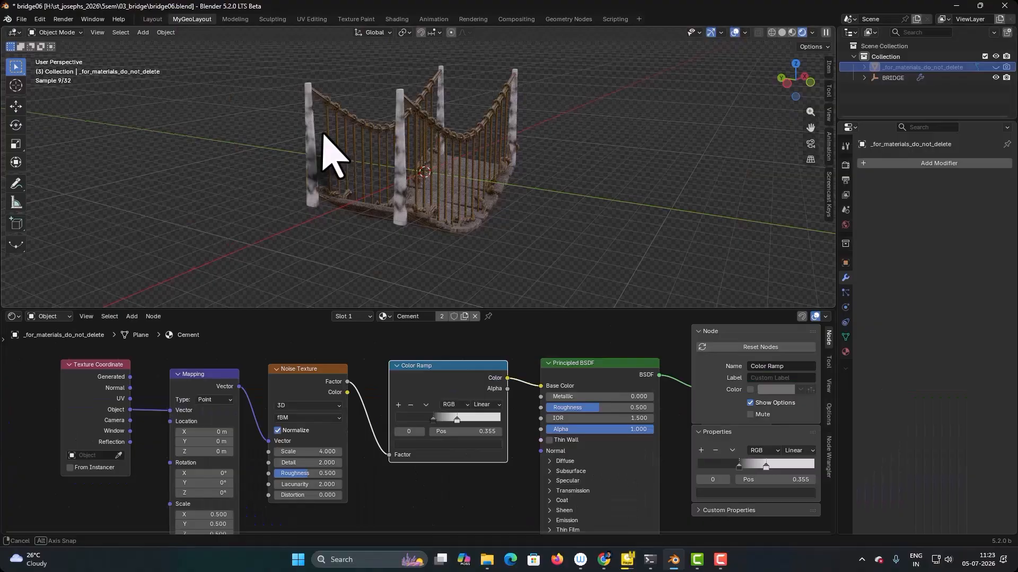
scroll(323, 143, "up", 2)
scroll(329, 154, "up", 3)
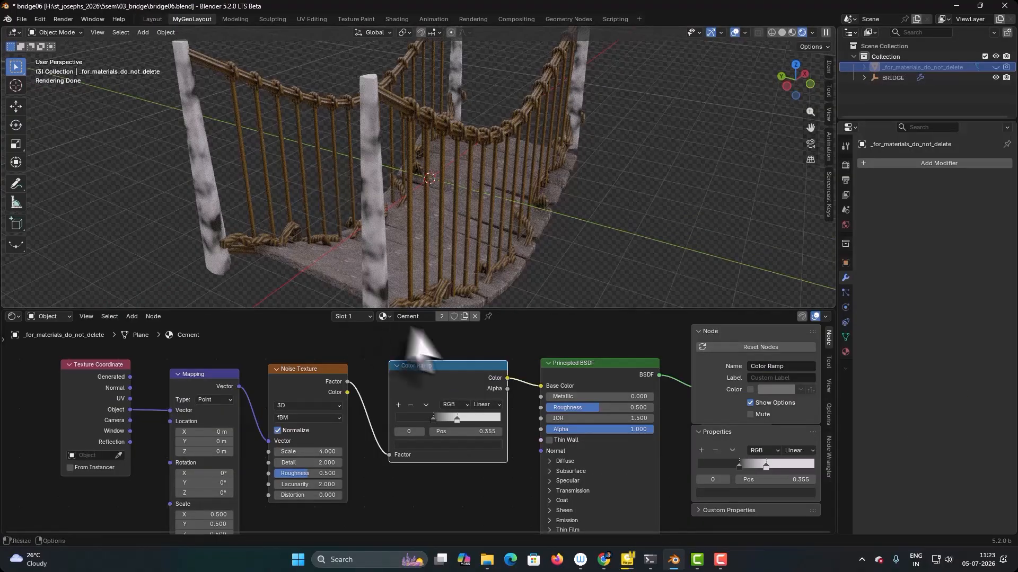
left_click_drag(457, 420, 463, 420)
- Duplicate the Noise Texture node, place the copy below the original and connect the Mapping node's Vector output to it
middle_click_drag(414, 499, 511, 485)
left_click(342, 356)
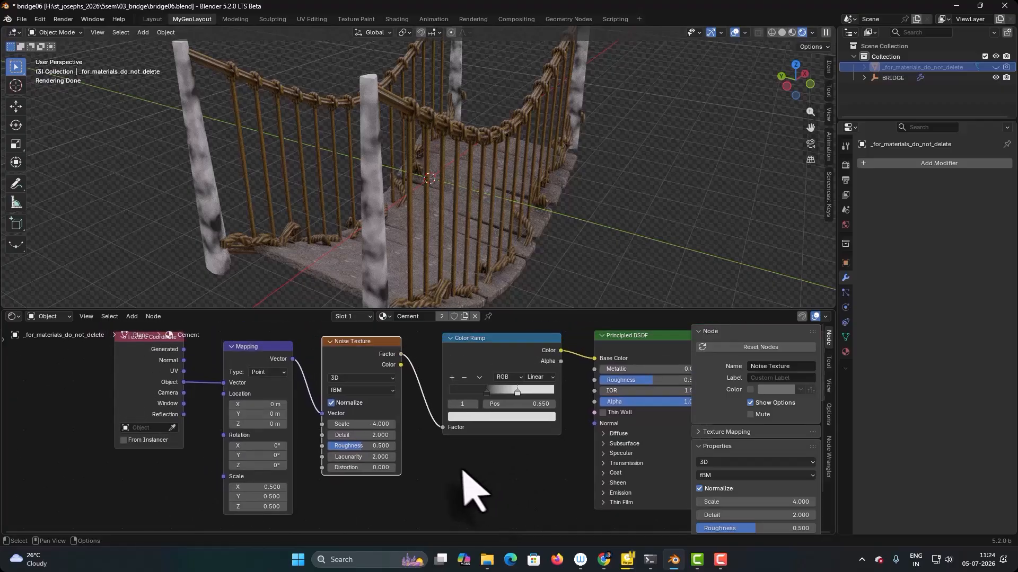
key("shift+d")
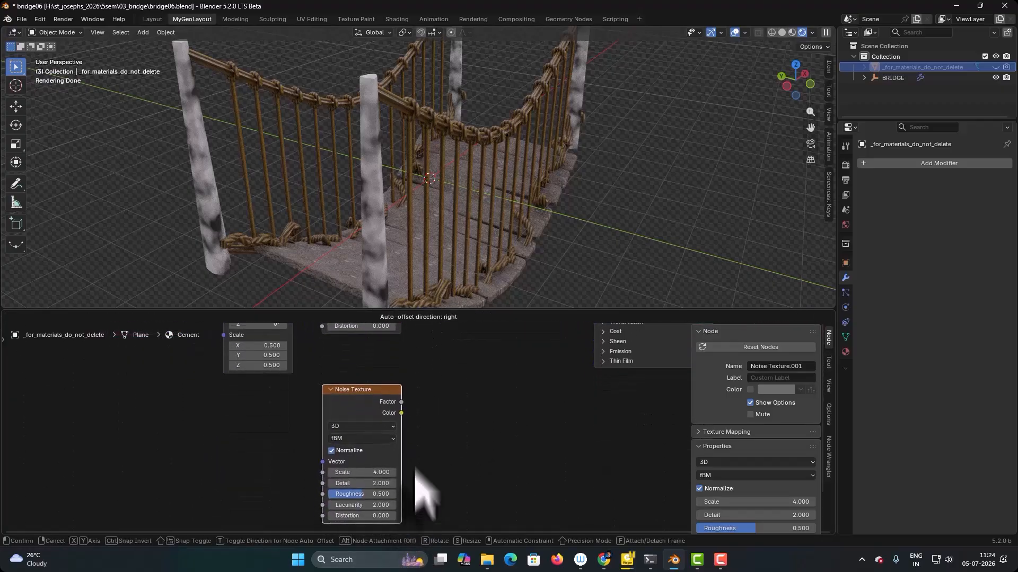
left_click(419, 438)
middle_click_drag(460, 424, 506, 470)
scroll(506, 451, "down", 4)
middle_click_drag(507, 421, 529, 445)
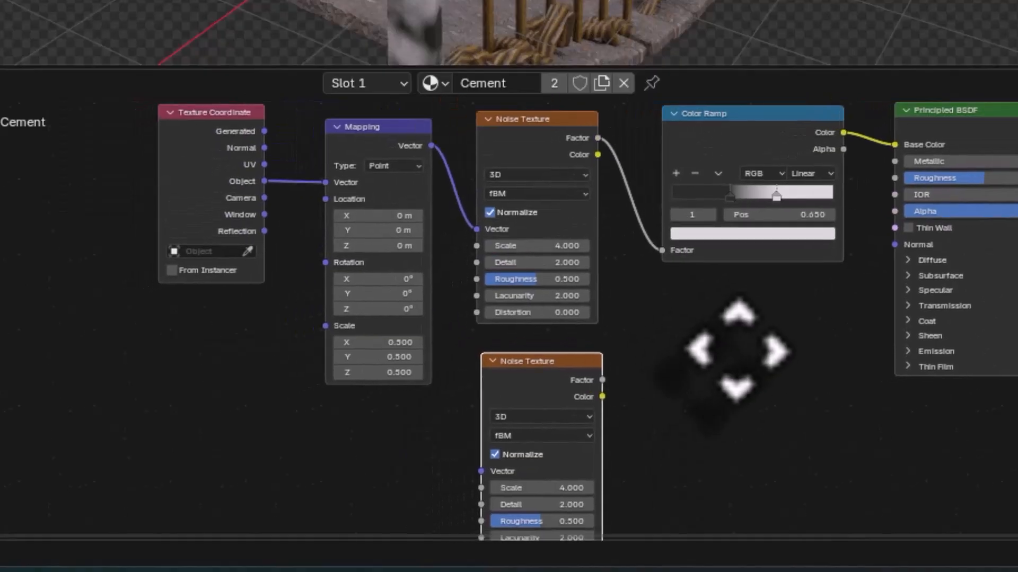
middle_click_drag(737, 350, 741, 337)
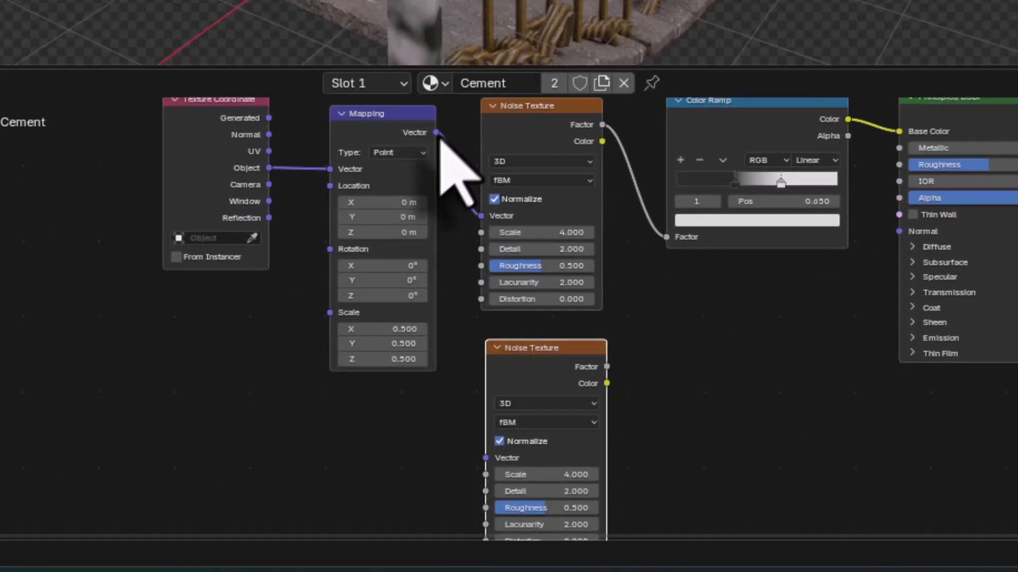
left_click_drag(440, 138, 485, 459)
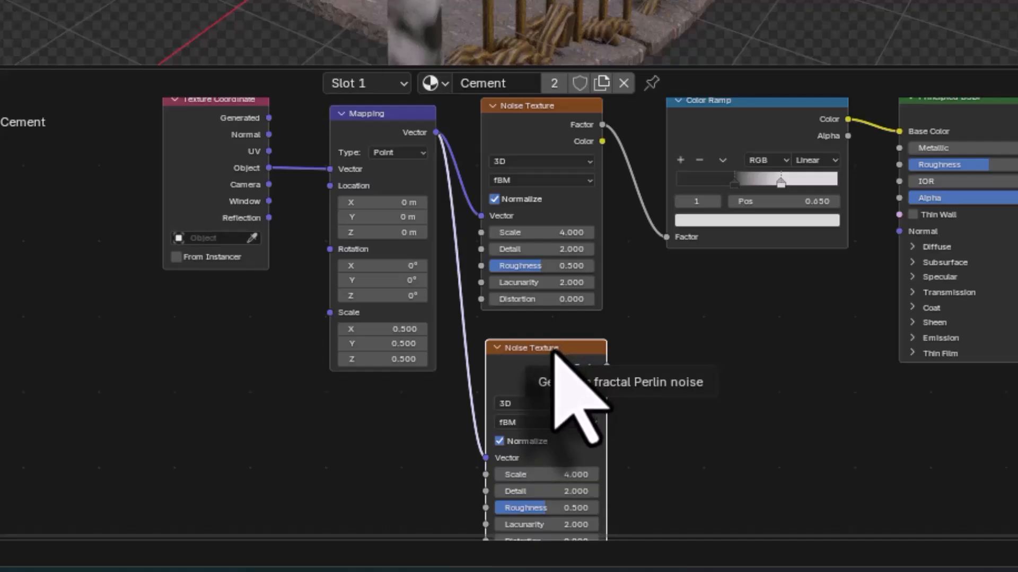
- Preview the duplicated Noise Texture on the pillars and set its scale to 60
left_click(538, 347, "ctrl+shift")
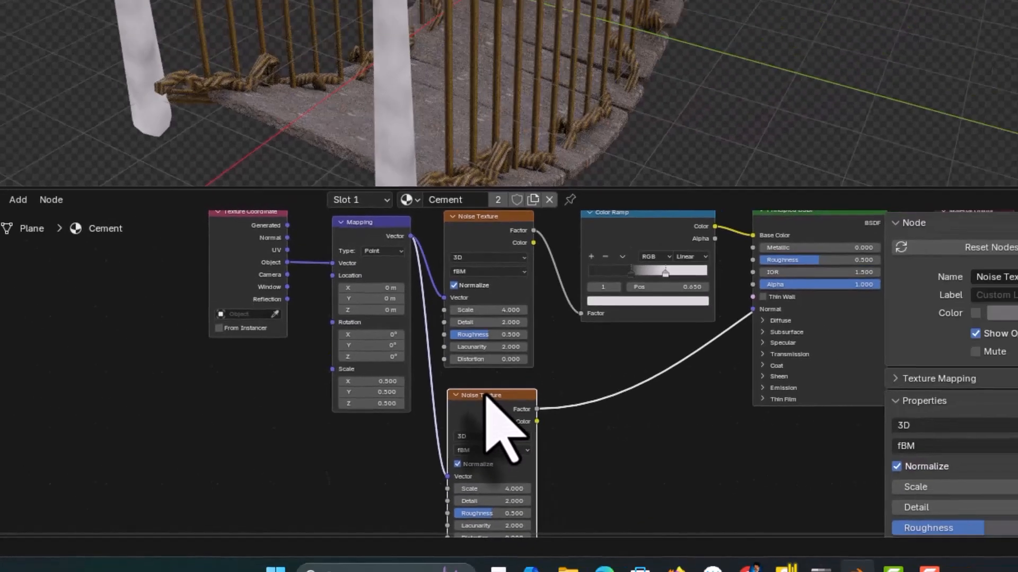
scroll(302, 136, "up", 4)
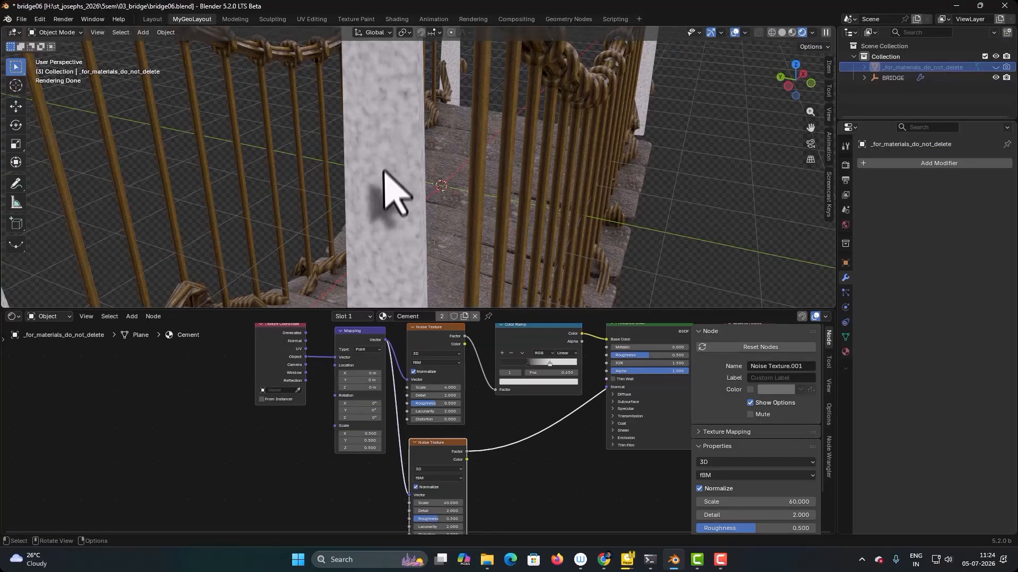
middle_click_drag(390, 198, 388, 195)
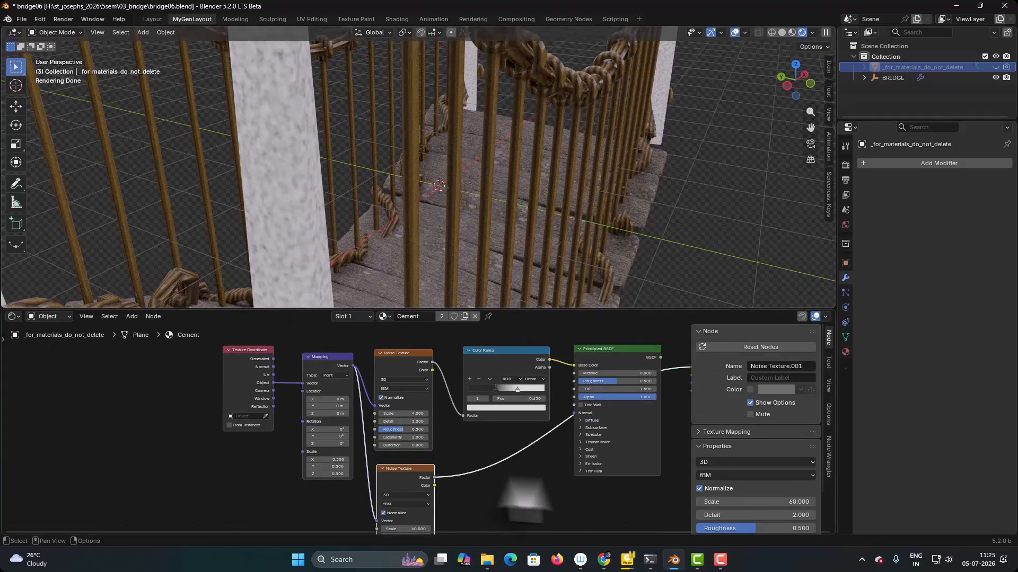
- Insert a Map Range node on the link leaving the duplicated Noise Texture's Factor output
key("shift+a")
left_click(496, 413)
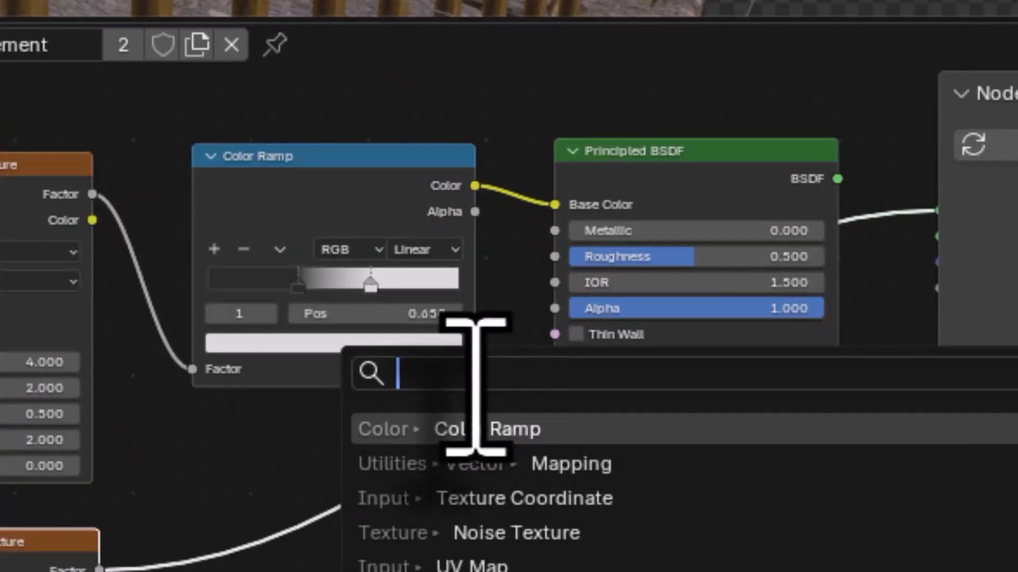
type("ma")
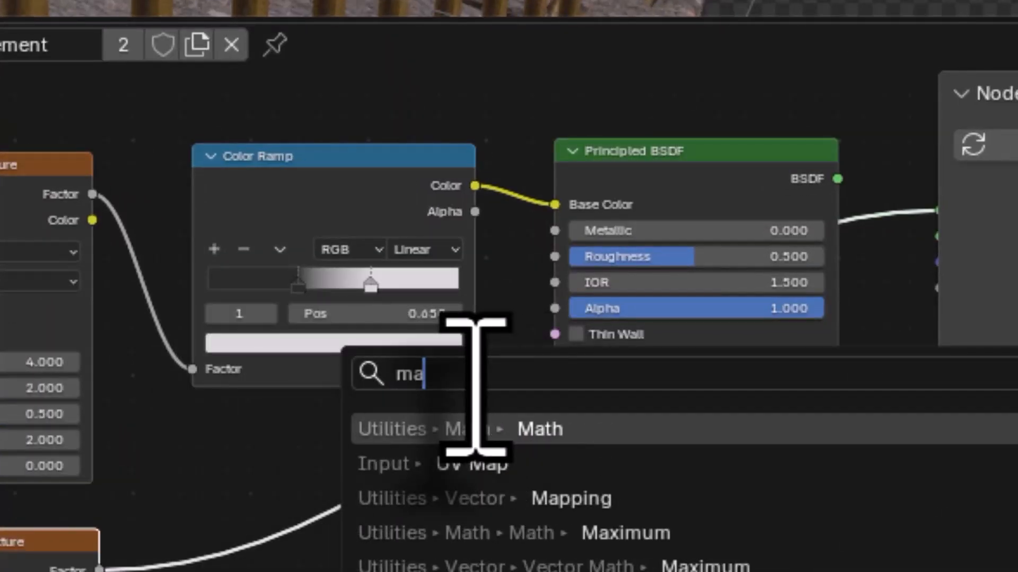
type("p")
key("Return")
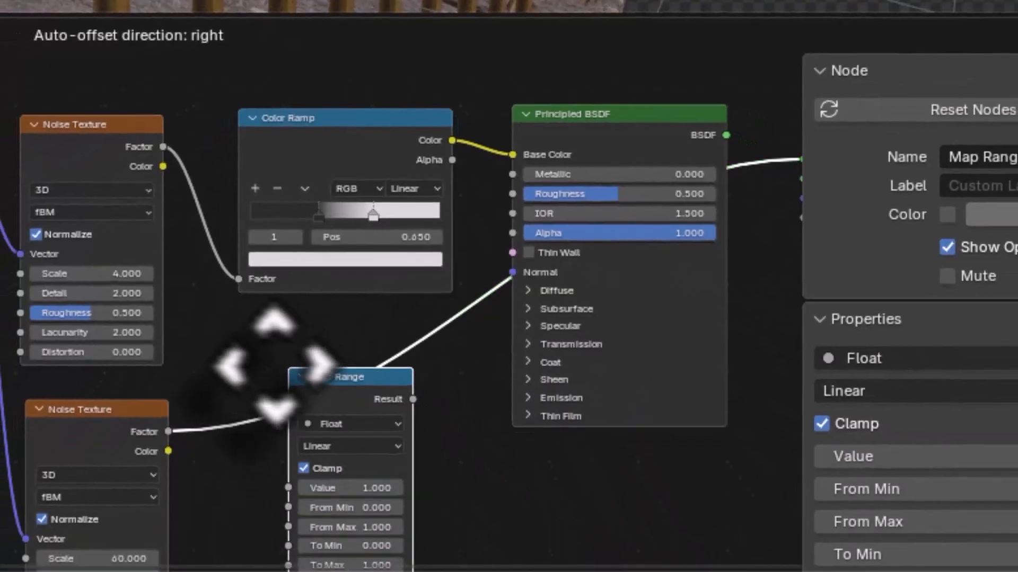
left_click(249, 366)
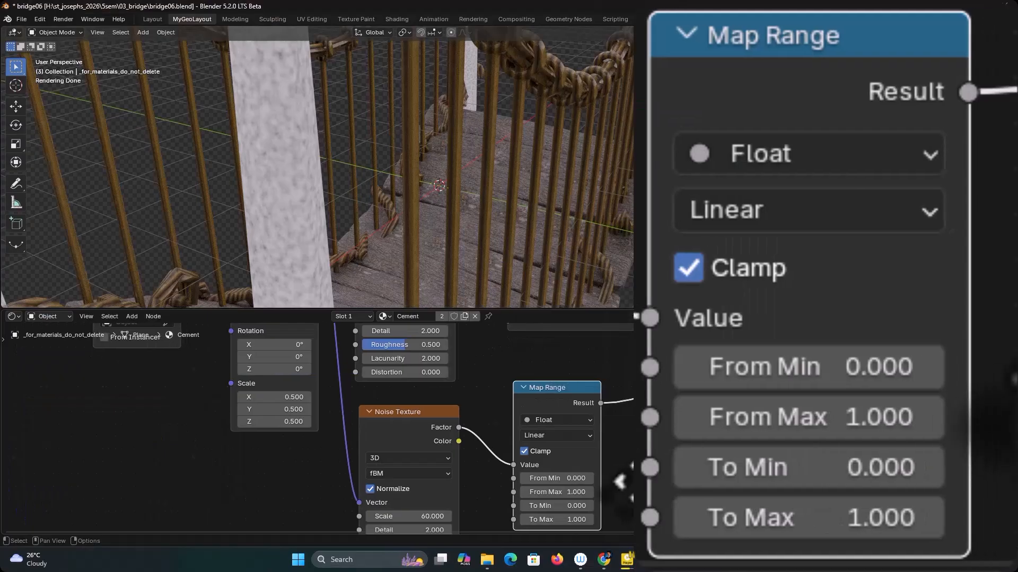
- Set the Map Range node's From Min to 0.5 and From Max to 0.7
left_click(530, 471)
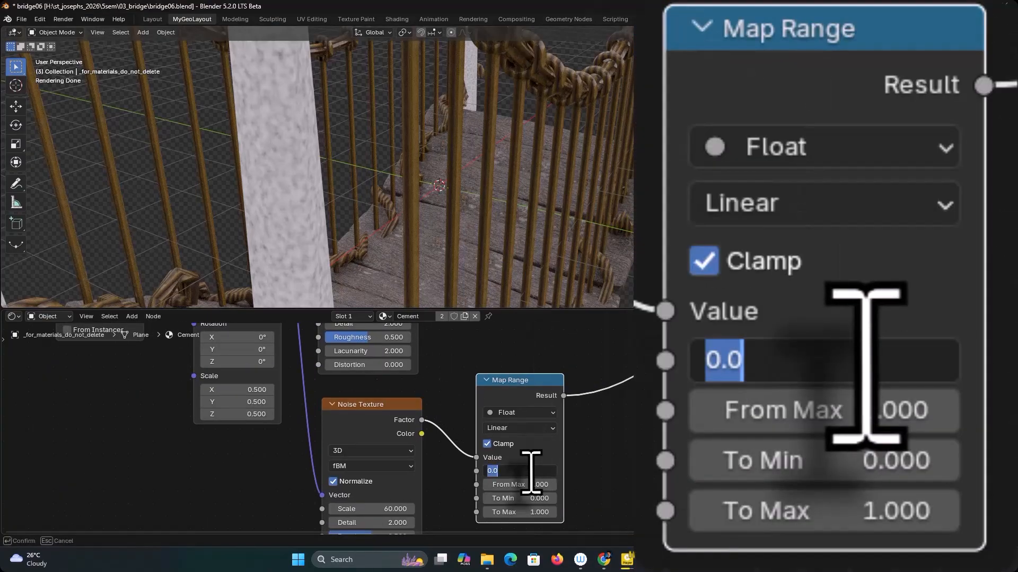
type(".5")
key("Return")
key("backslash")
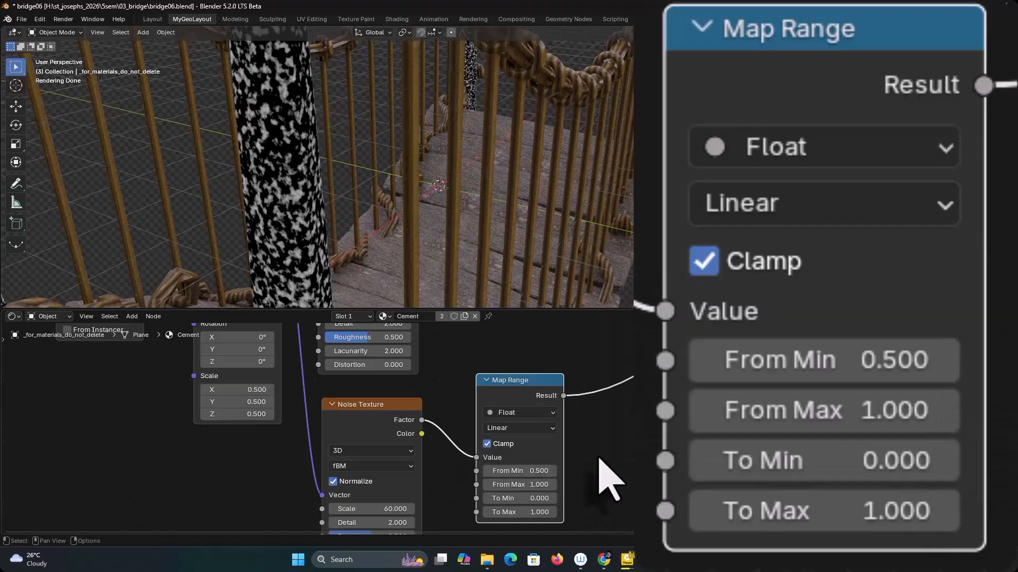
left_click(536, 484)
type(".7")
key("Return")
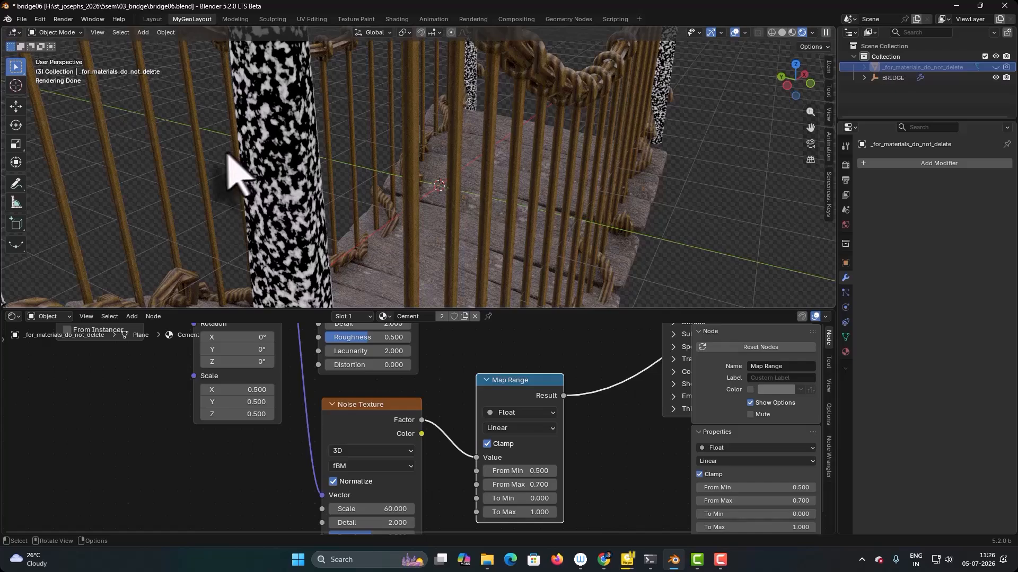
- Move the Material Output and Principled BSDF nodes away from the Color Ramp to make room between them
key("Home")
middle_click_drag(640, 432, 582, 485)
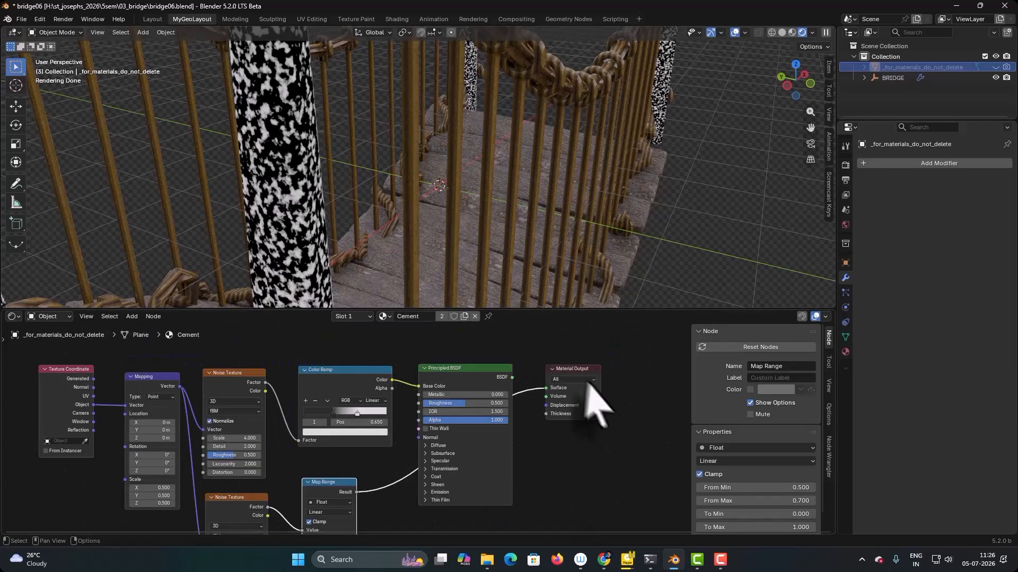
left_click_drag(562, 370, 638, 378)
left_click_drag(975, 197, 967, 228)
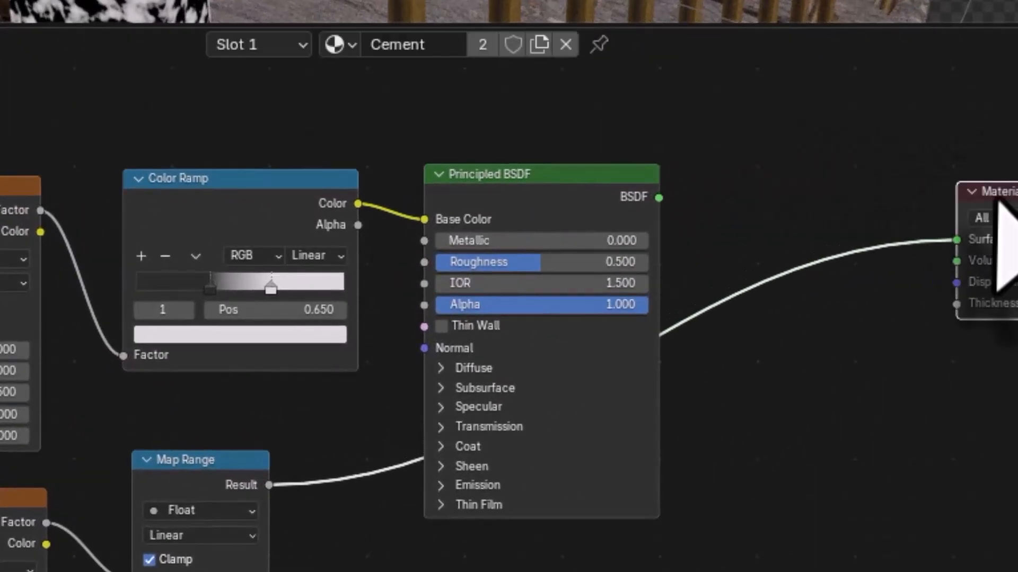
left_click_drag(569, 183, 792, 165)
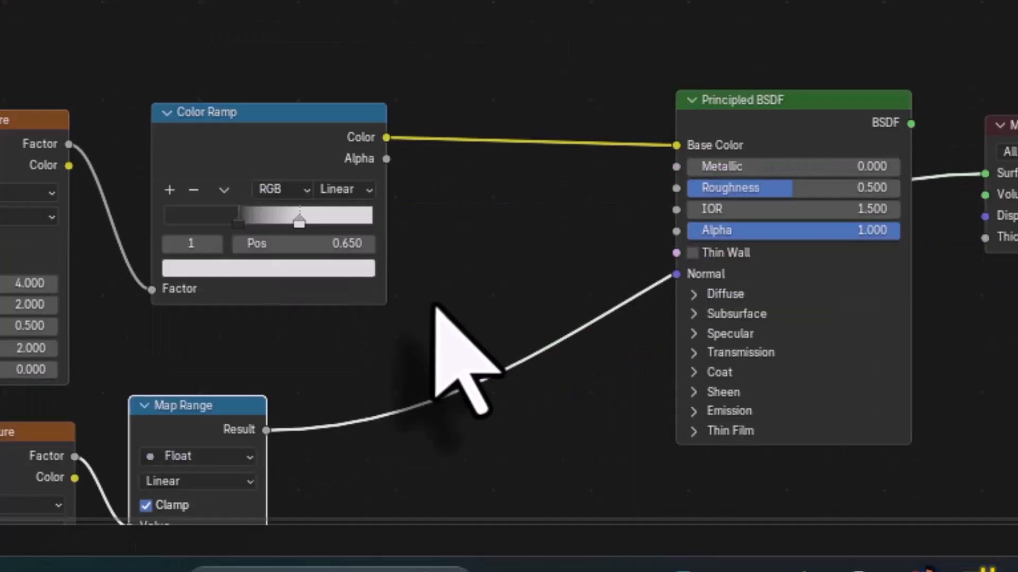
- Insert a Mix Color node in Mix mode on the link between the Color Ramp and the Principled BSDF's Base Color
key("shift+a")
mouse_move(407, 373)
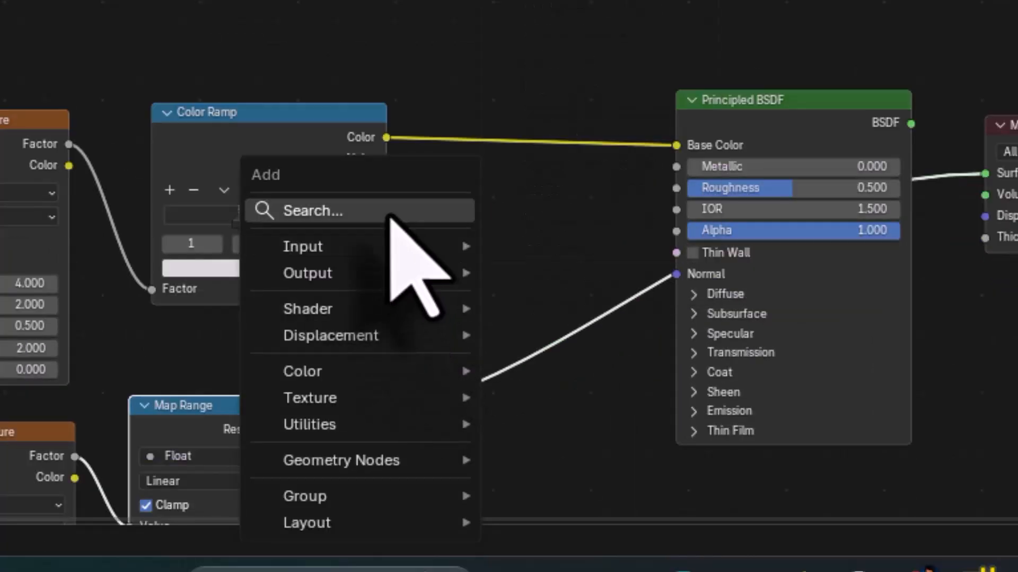
left_click(396, 213)
type("col")
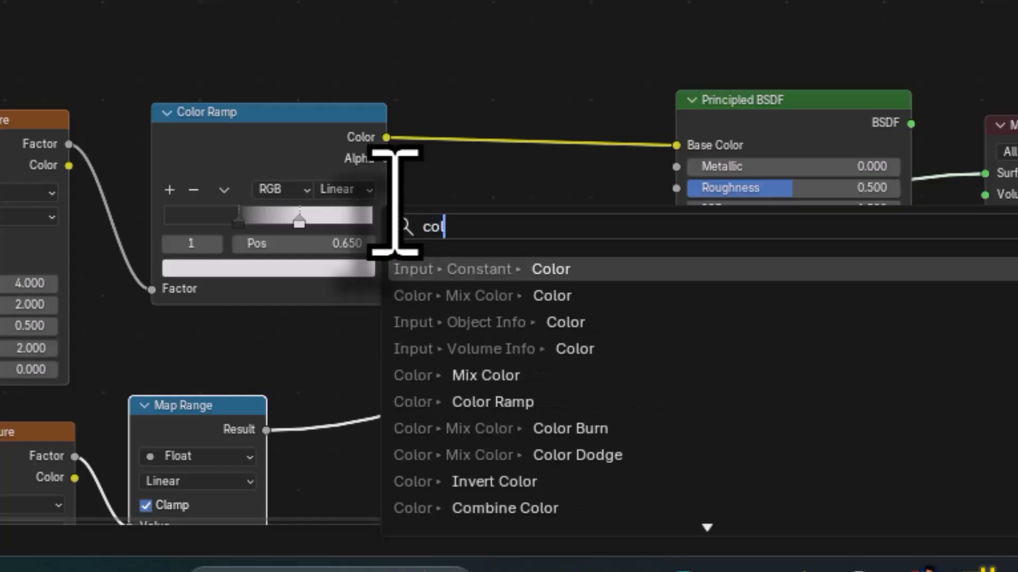
key("BackSpace")
key("BackSpace")
key("BackSpace")
type("mix")
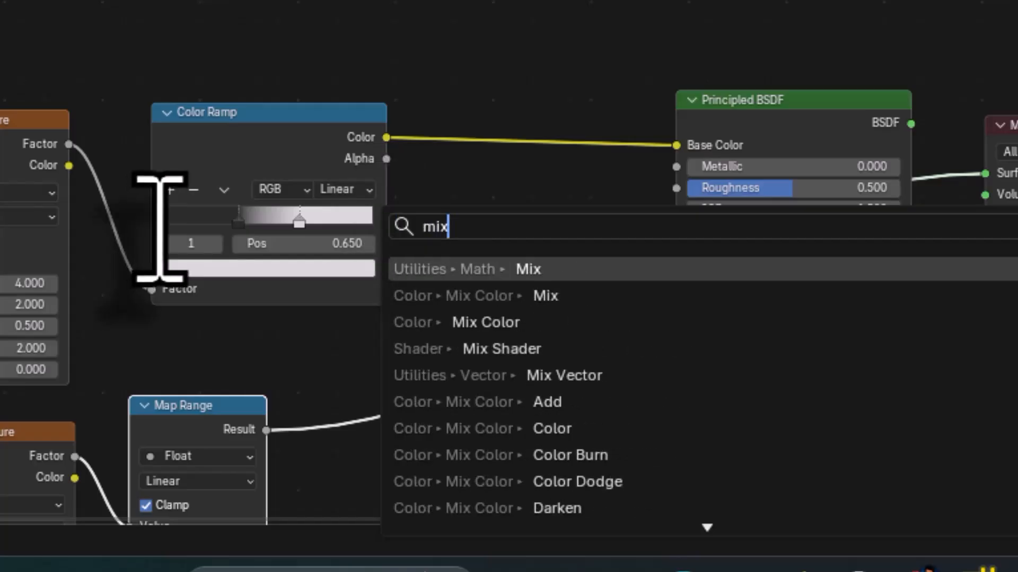
left_click(527, 295)
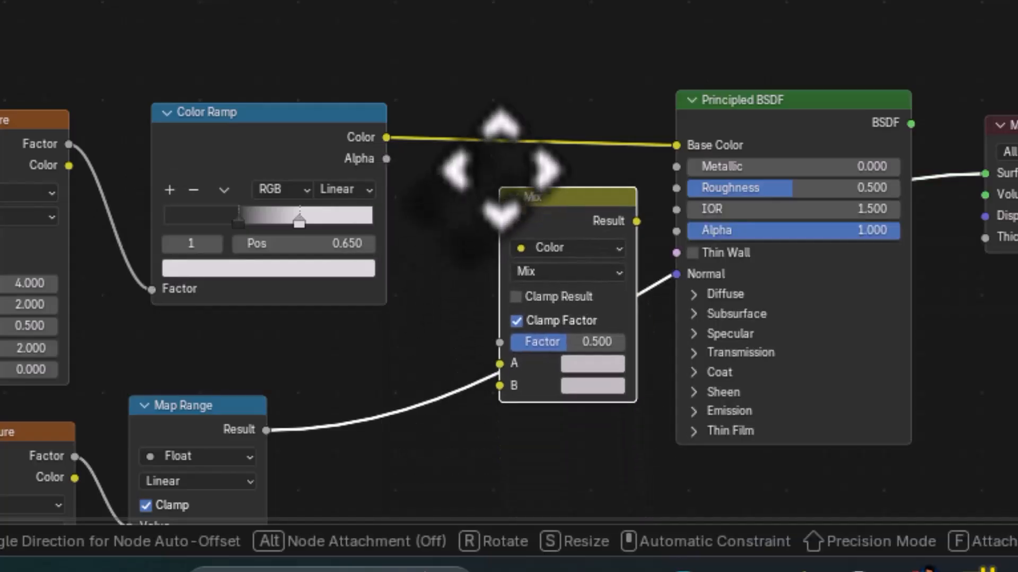
left_click(479, 90)
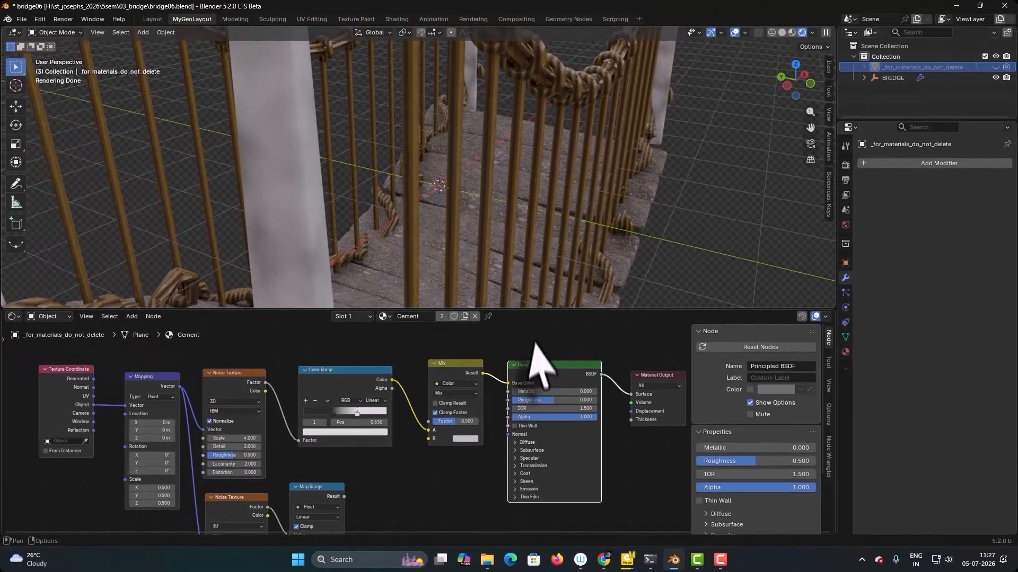
- Darken the Mix node's B colour to a dark neutral grey
scroll(383, 218, "down", 4)
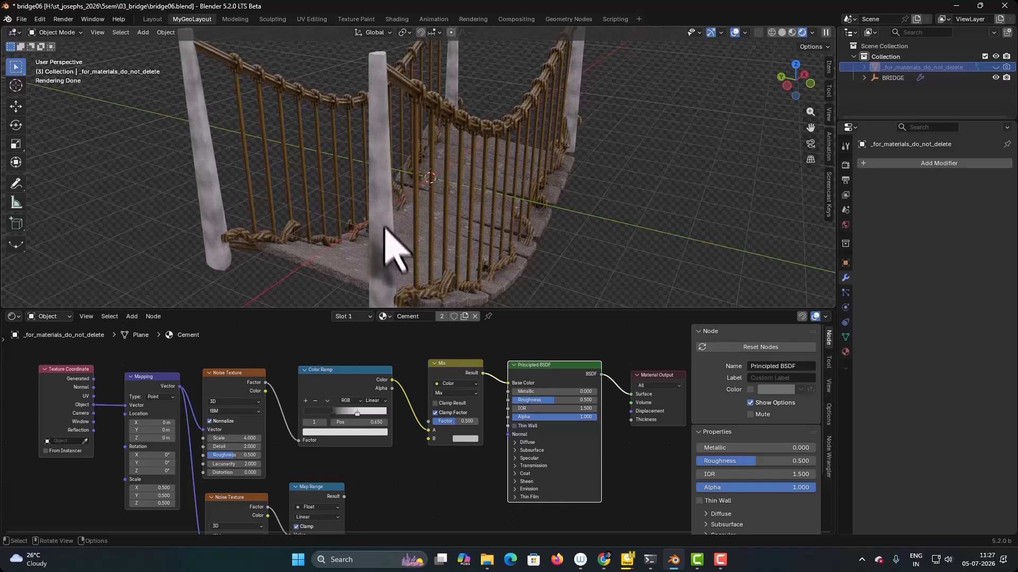
left_click(465, 440)
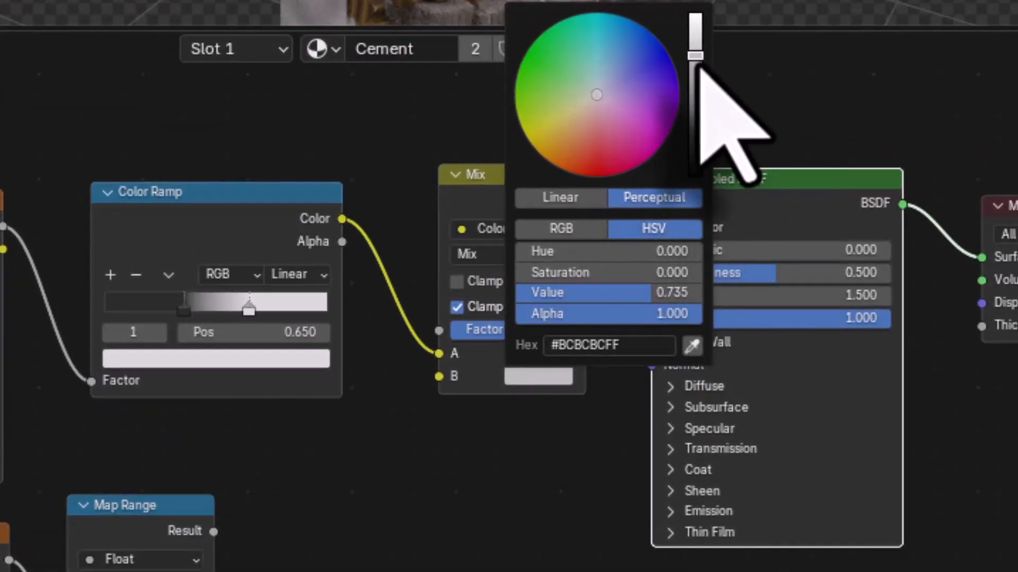
left_click_drag(699, 59, 697, 85)
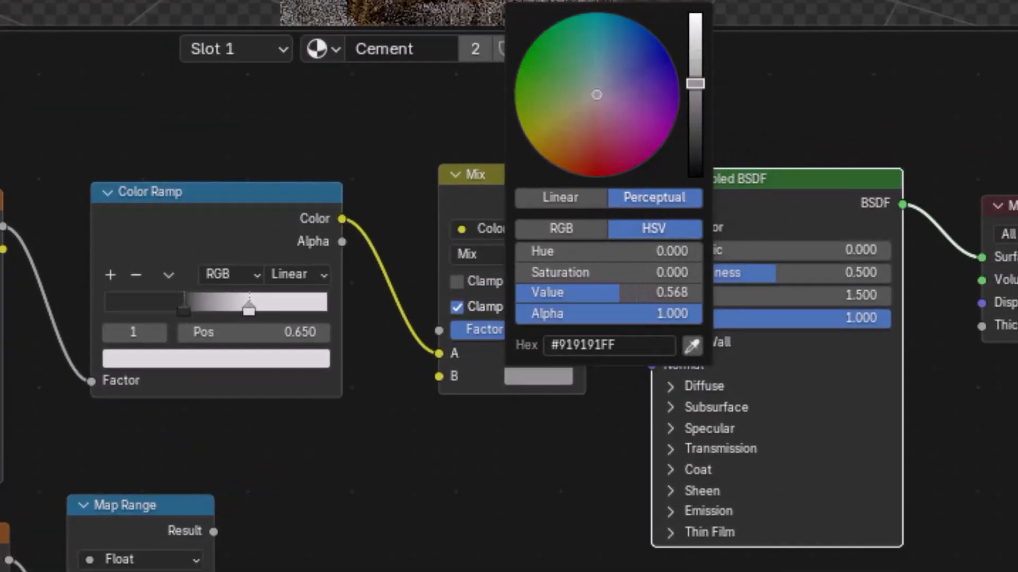
- Tidy the second Noise Texture and Map Range nodes below the Color Ramp and connect the Map Range Result to the Mix Factor
left_click_drag(188, 517, 284, 436)
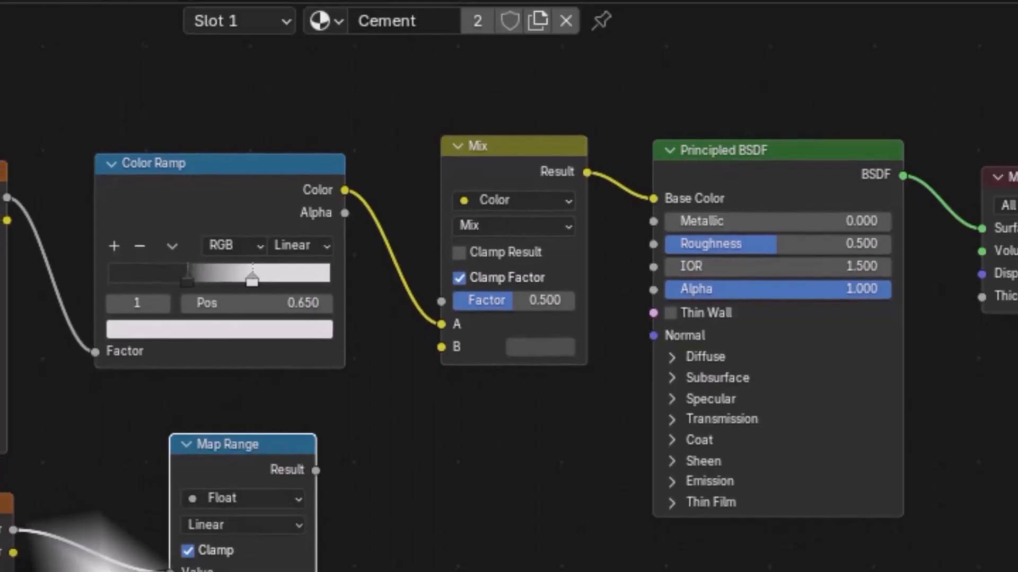
left_click_drag(130, 519, 246, 499)
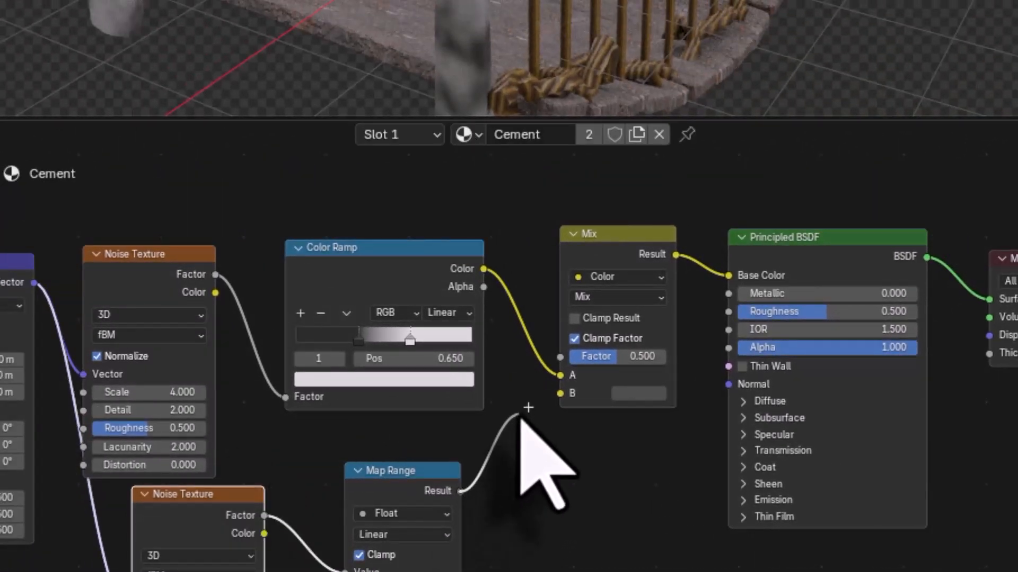
left_click_drag(520, 415, 560, 359)
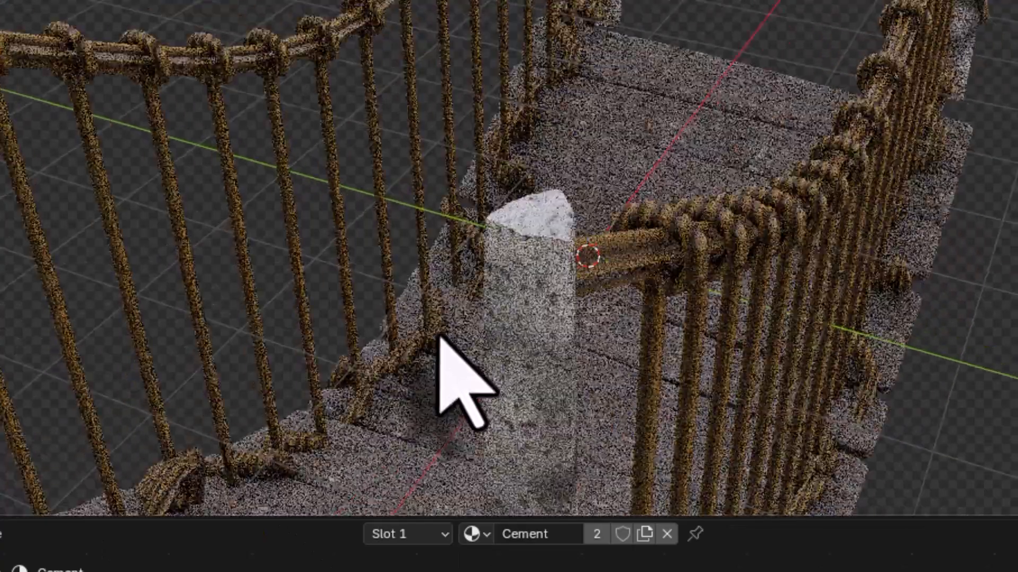
middle_click_drag(439, 337, 442, 339)
middle_click_drag(488, 378, 596, 313)
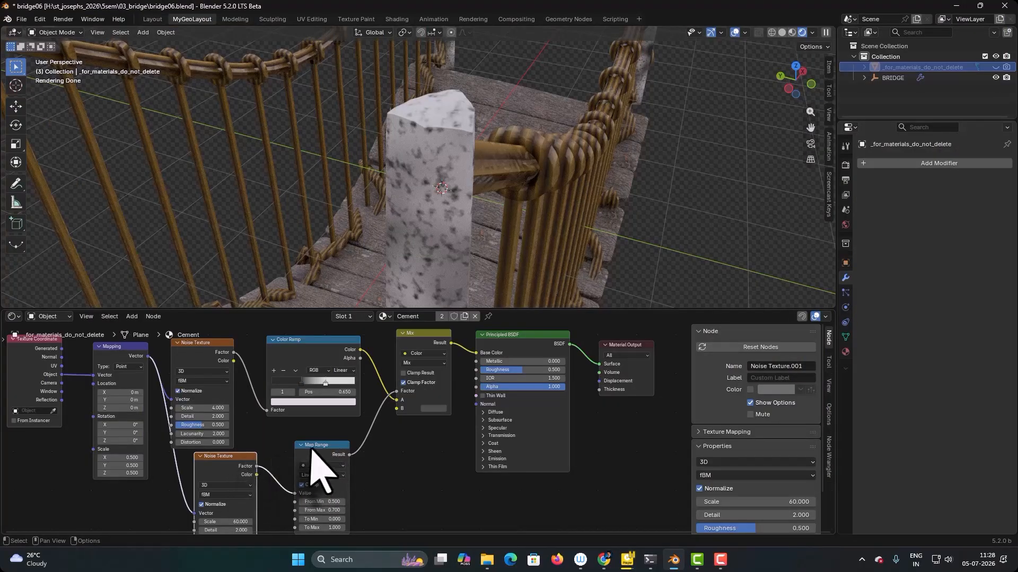
left_click_drag(312, 447, 311, 459)
left_click_drag(242, 459, 247, 464)
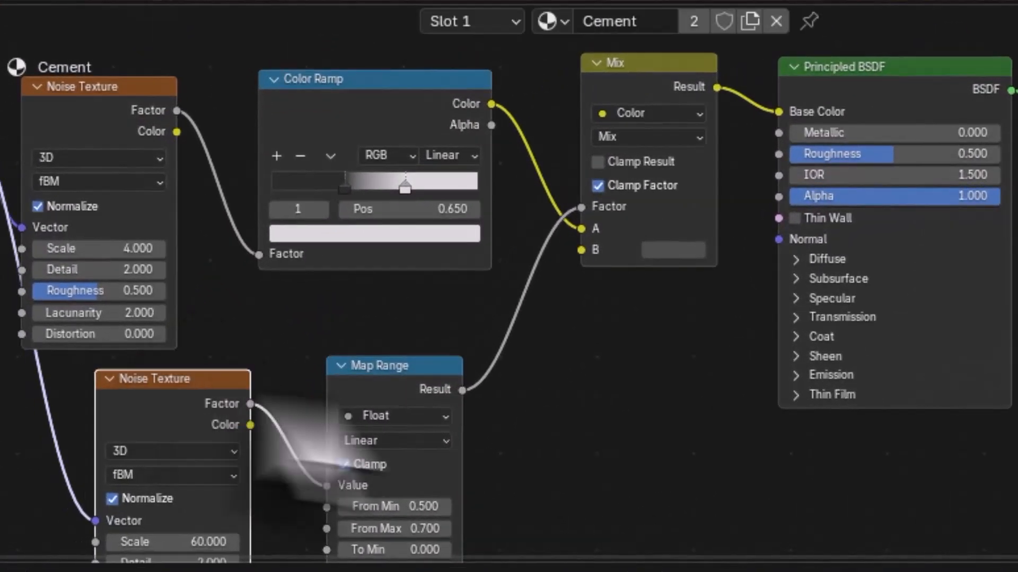
- Add a Bump node fed by the Map Range Result as Height and connect its Normal output to the Principled BSDF's Normal
middle_click_drag(500, 443, 345, 405)
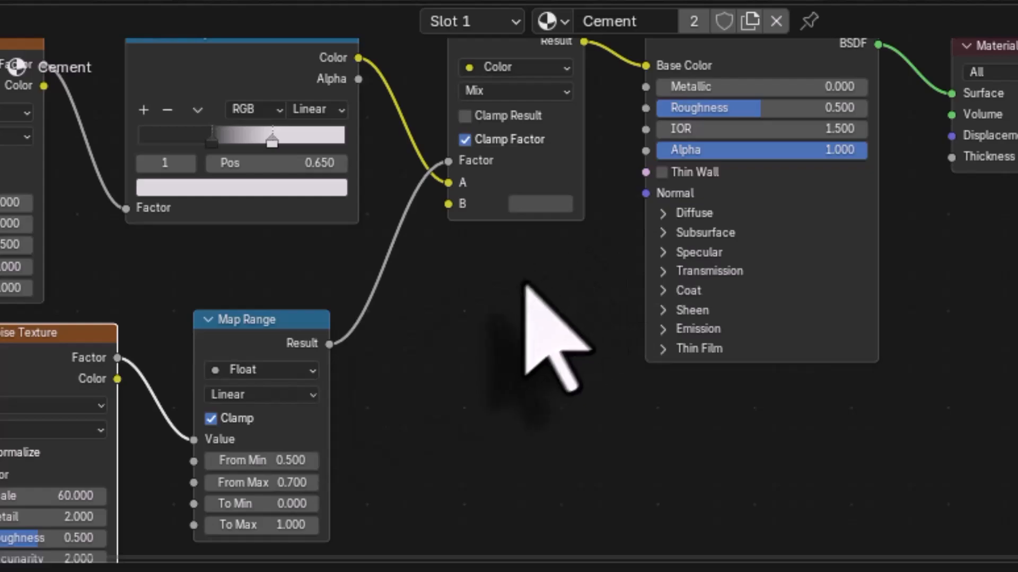
key("shift+a")
left_click(486, 258)
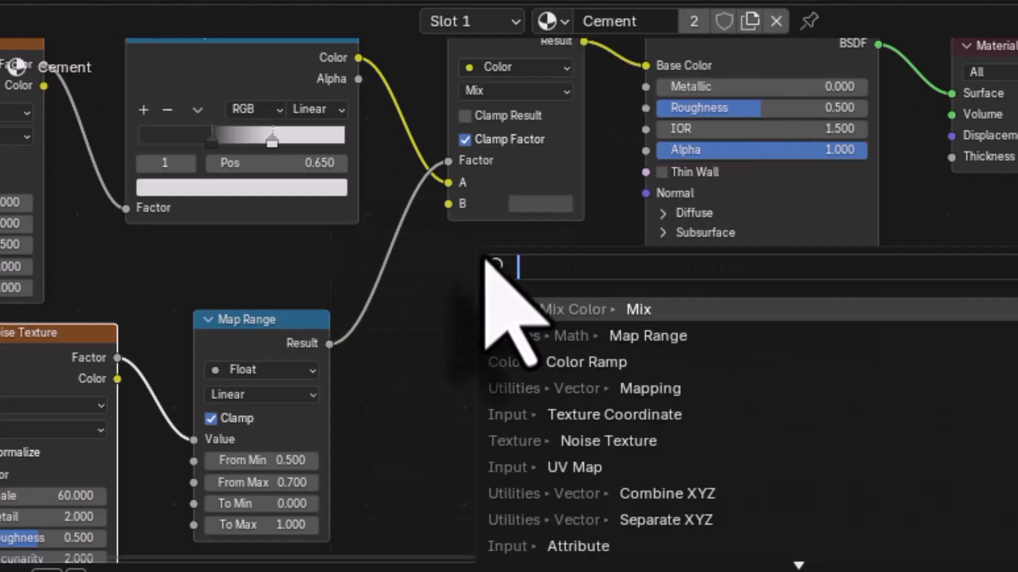
type("BUM")
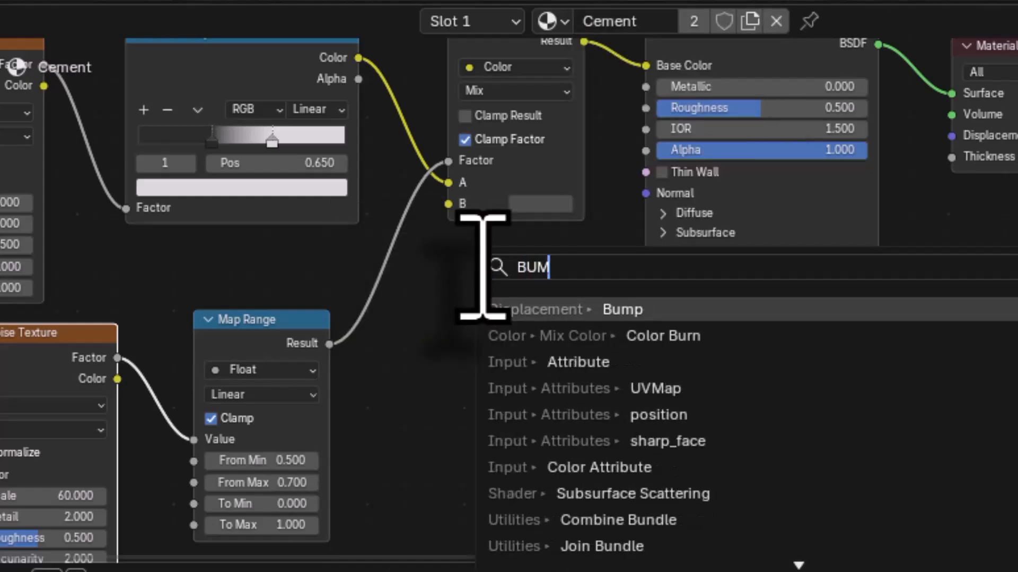
key("Return")
left_click(443, 291)
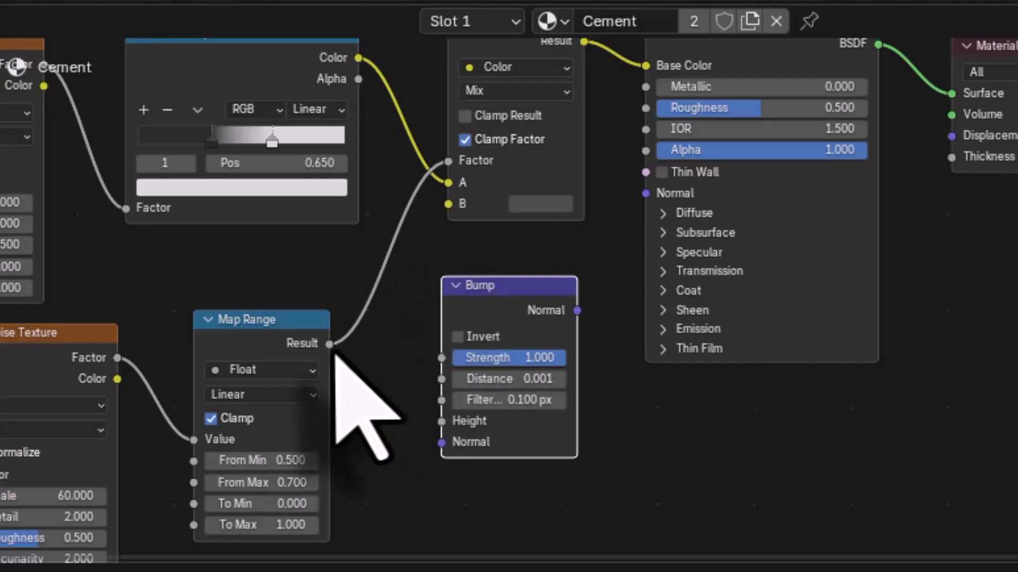
left_click_drag(330, 345, 442, 422)
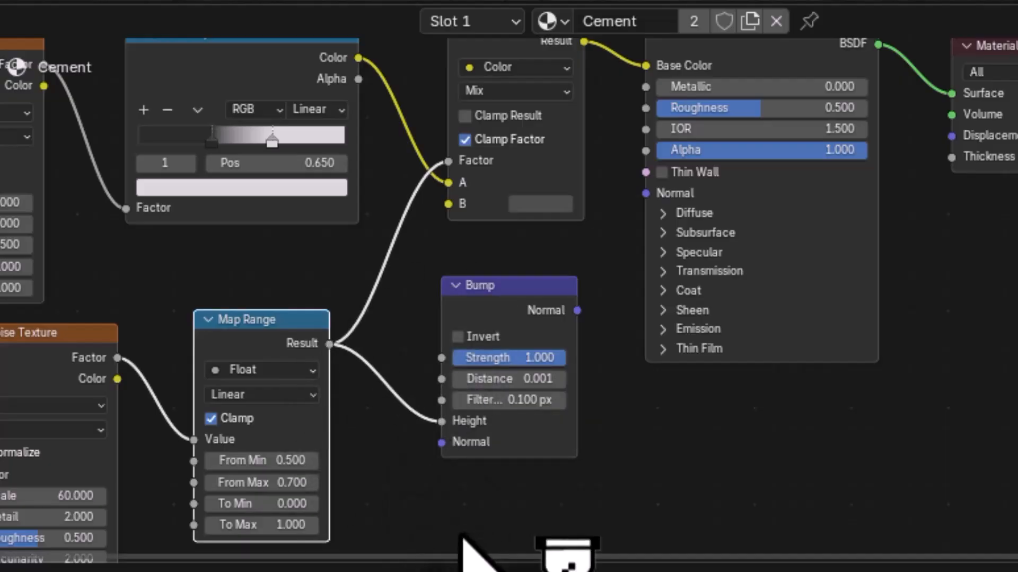
left_click_drag(577, 310, 636, 201)
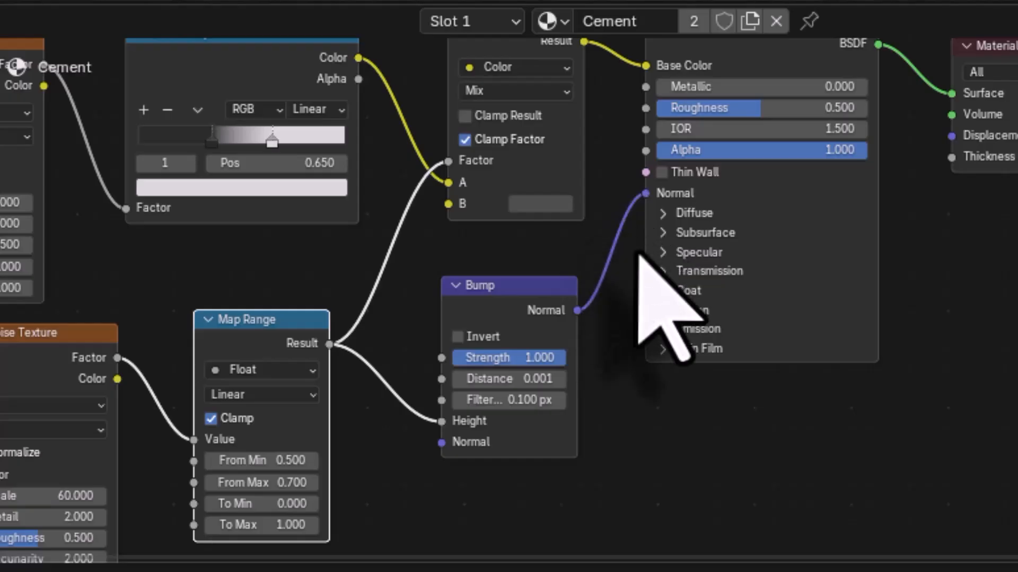
- Set the Bump node's Distance to 1 and Strength to 0.4
left_click(503, 379)
type("1")
key("Return")
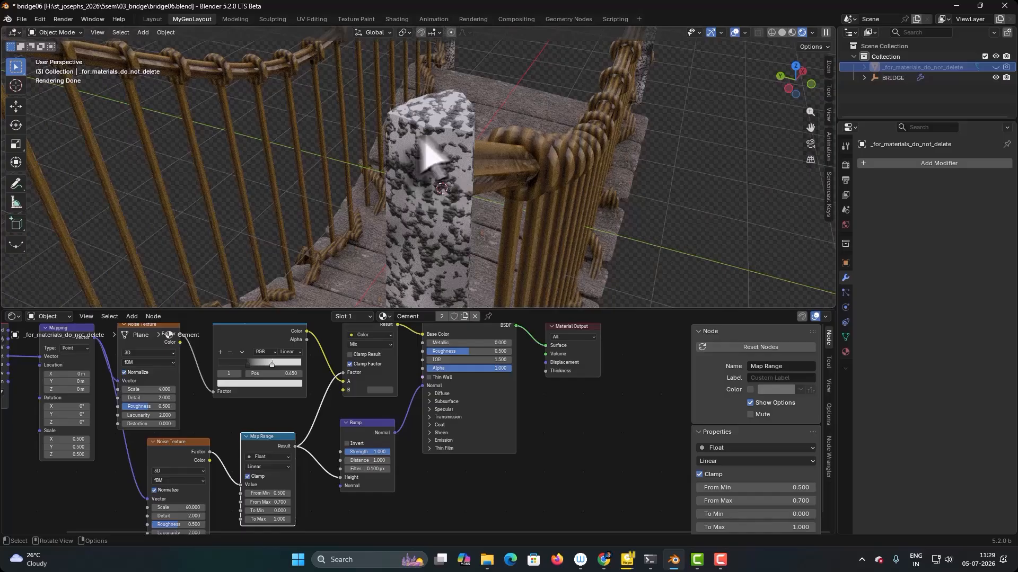
left_click(366, 452)
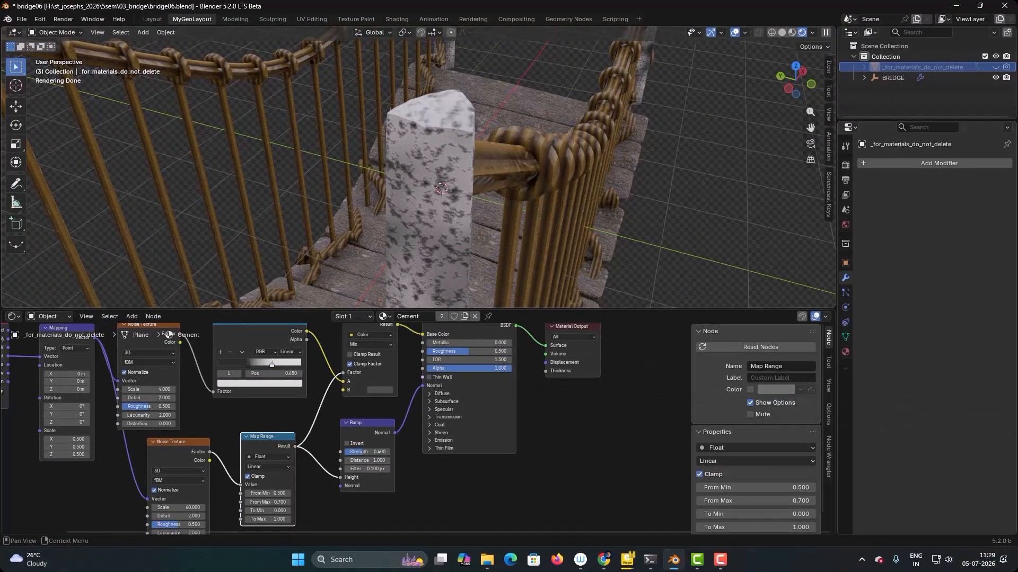
- Add a third Noise Texture node below the Noise Texture that has scale 60
scroll(594, 444, "down", 1)
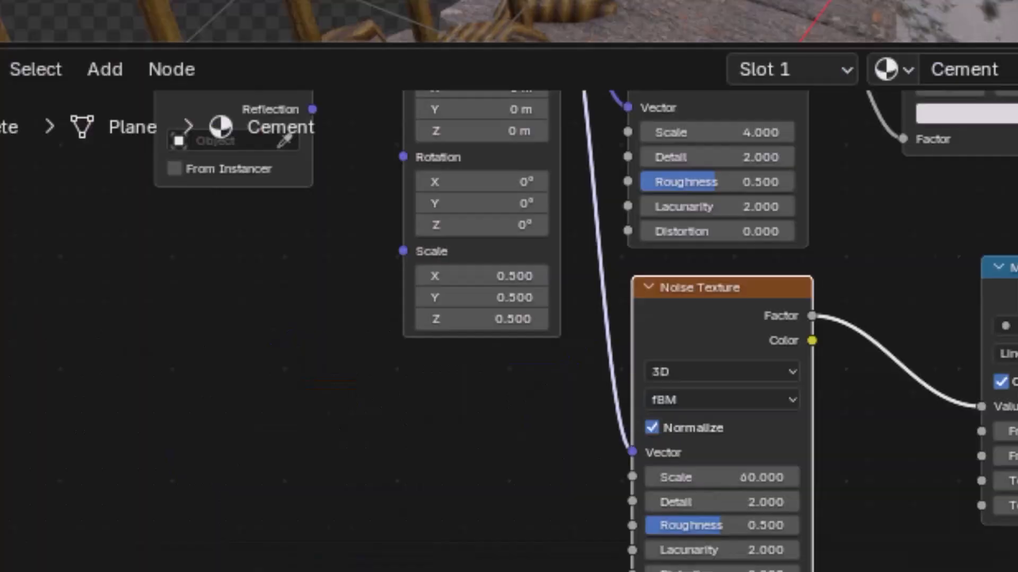
key("shift+a")
left_click(363, 368)
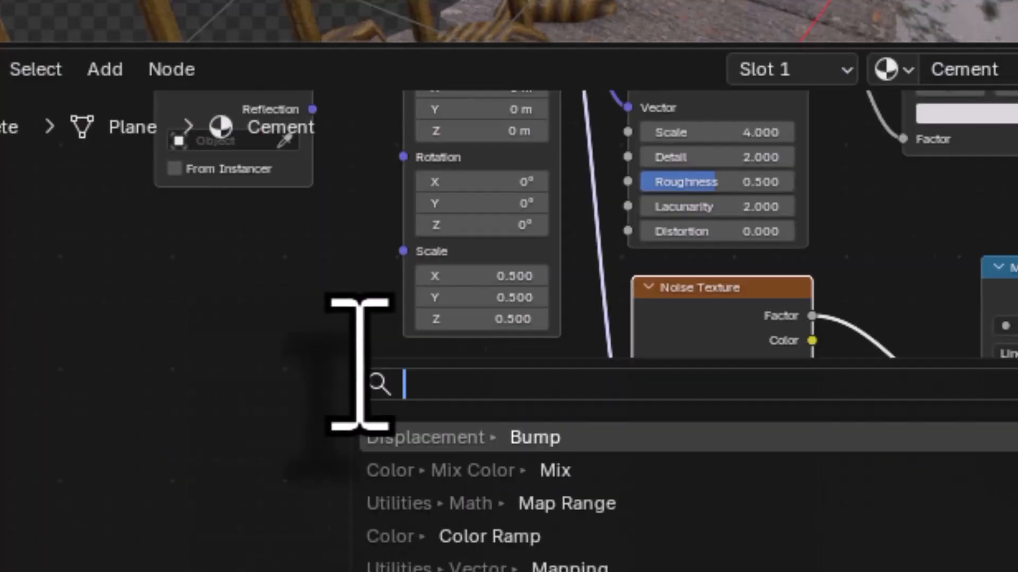
type("NOISE")
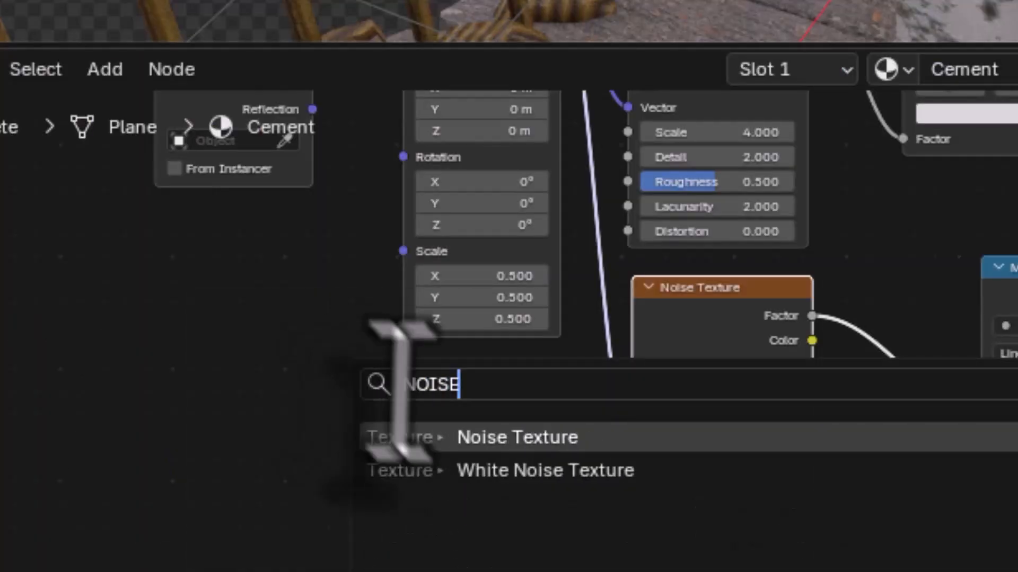
key("Return")
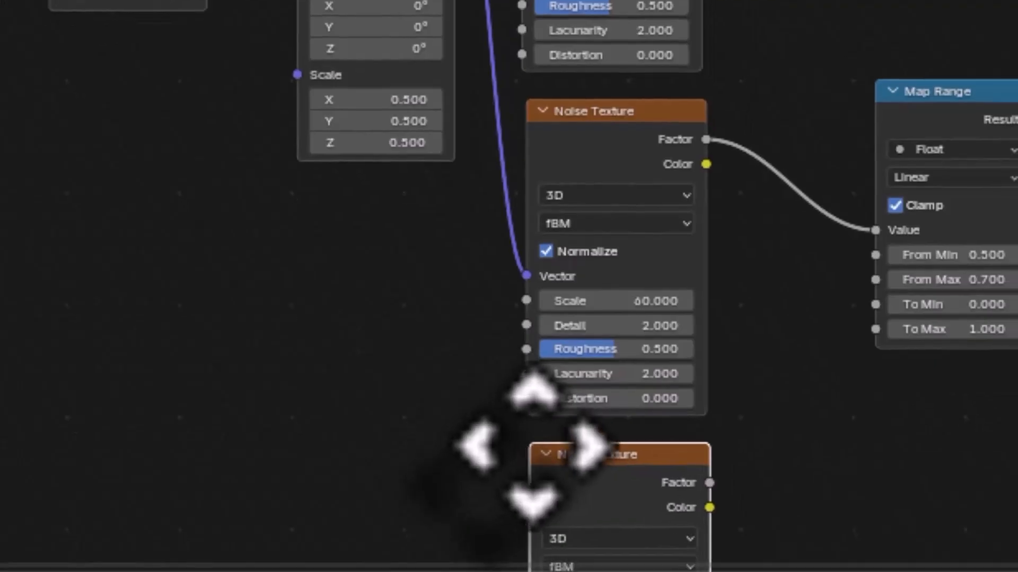
left_click(529, 455)
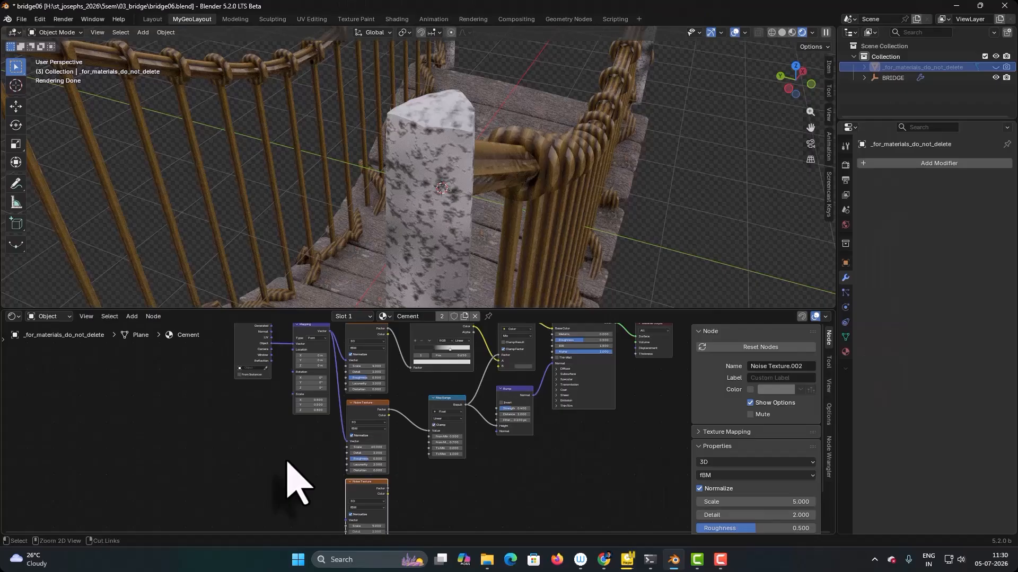
- Connect the Mapping node's Vector output to the third Noise Texture and preview that texture on the pillars
key("ctrl+space")
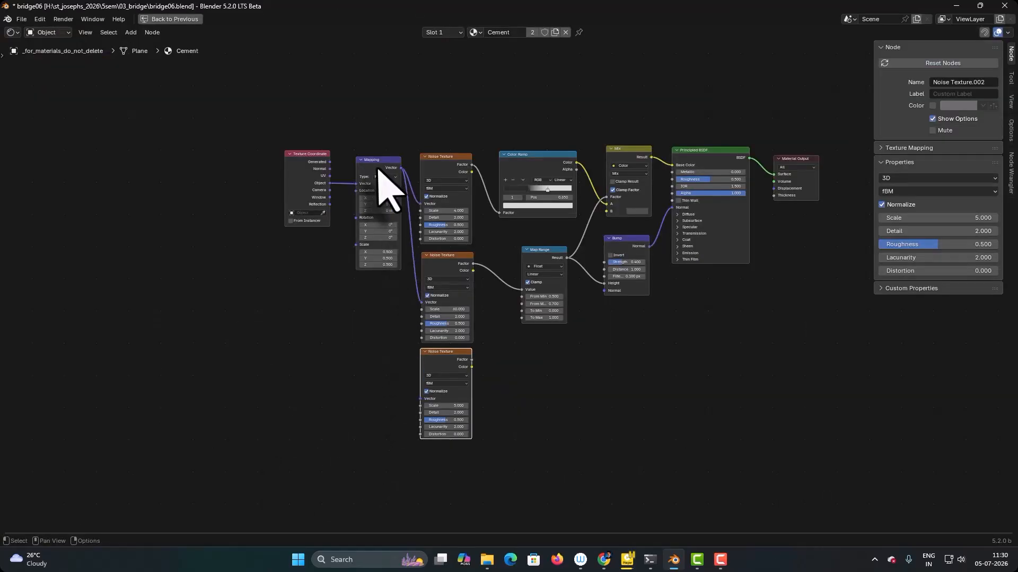
left_click_drag(401, 169, 420, 398)
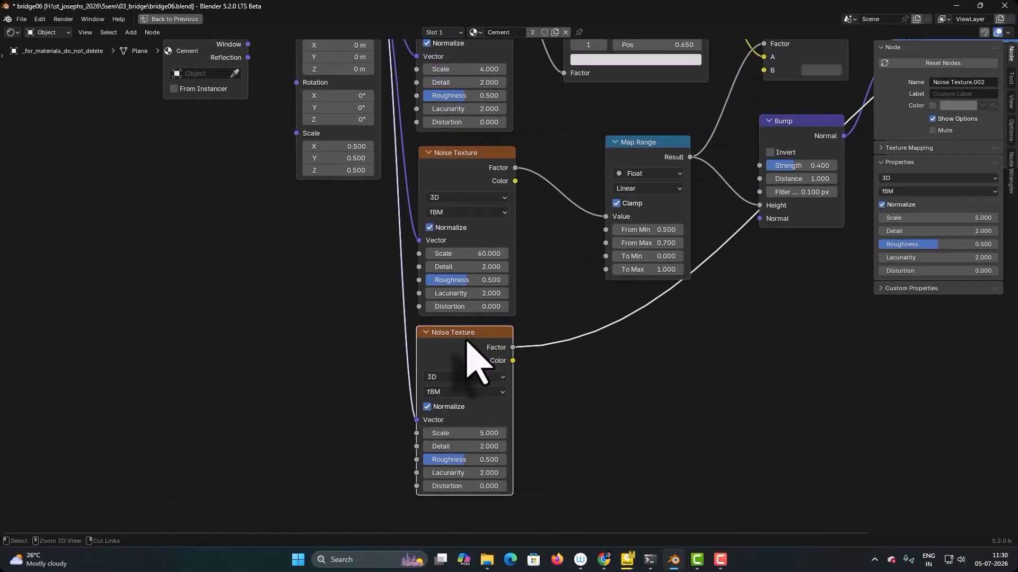
key("ctrl+space")
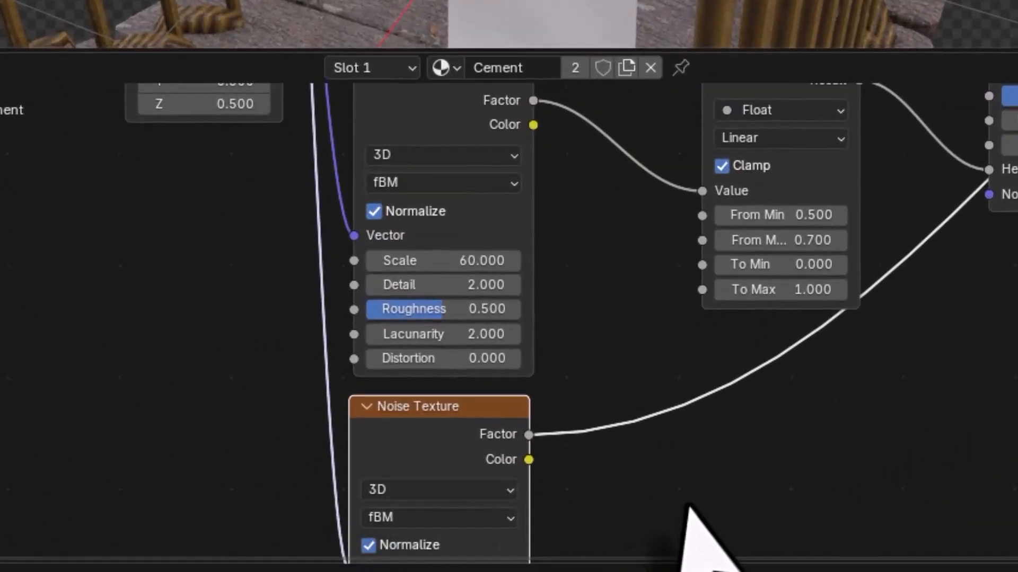
- Set the third Noise Texture's Scale to 7.5 and Roughness to 0.8
middle_click_drag(681, 534, 705, 356)
double_click(443, 454)
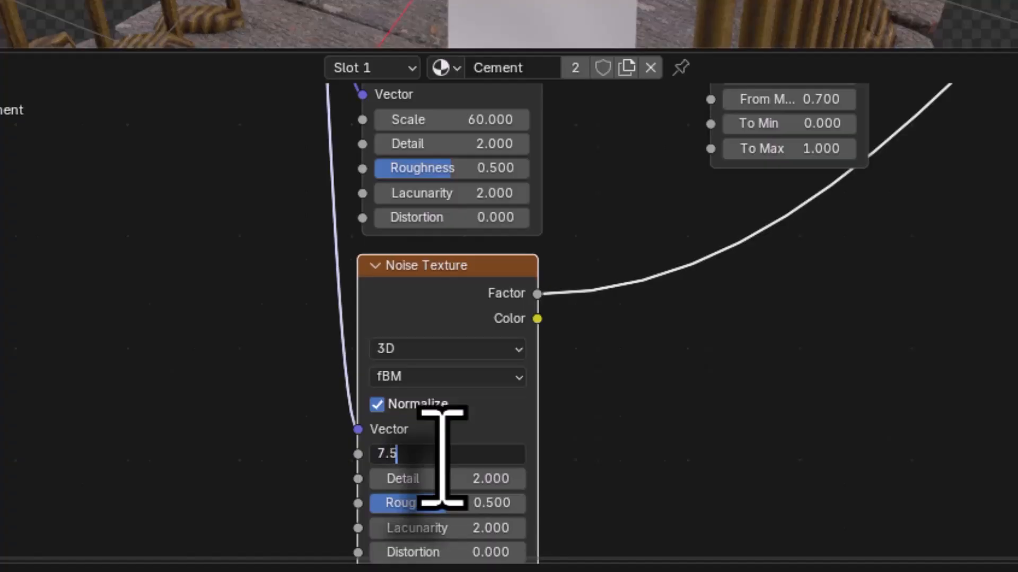
middle_click_drag(575, 495, 577, 446)
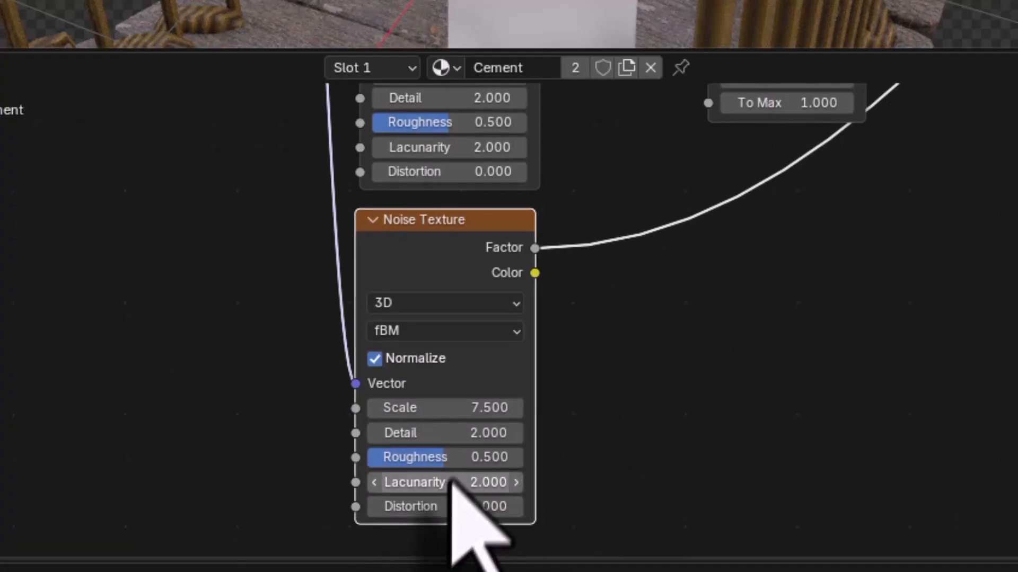
double_click(453, 459)
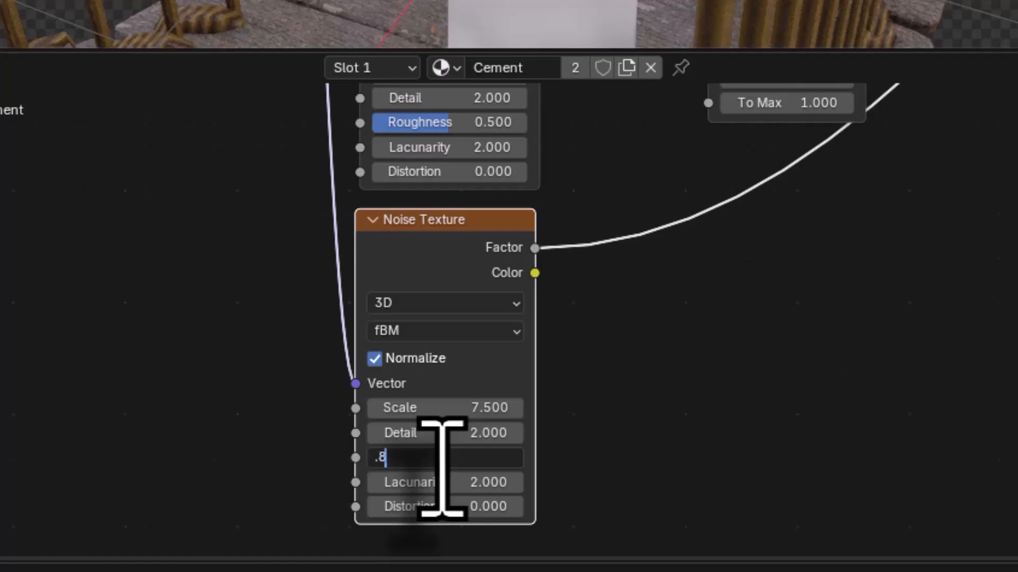
key("Return")
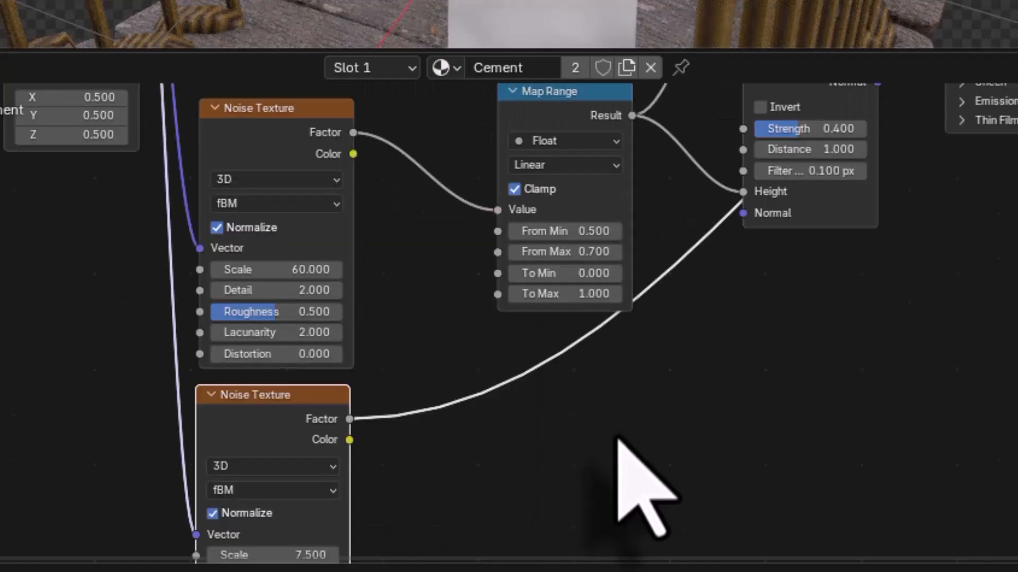
- Insert a Map Range node on the Factor output link of the third Noise Texture in the Cement material
key("shift+a")
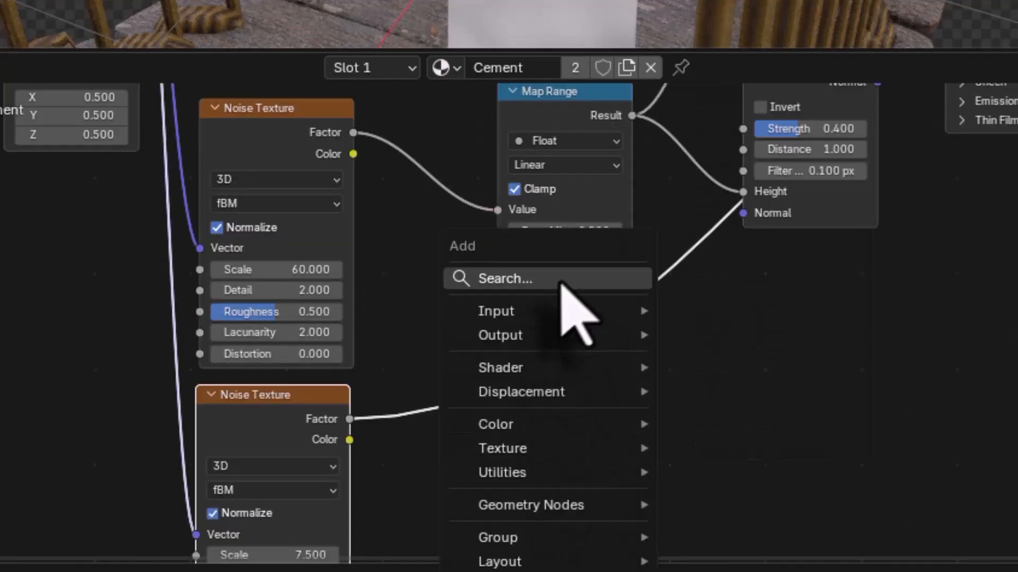
left_click(561, 280)
type("MAP")
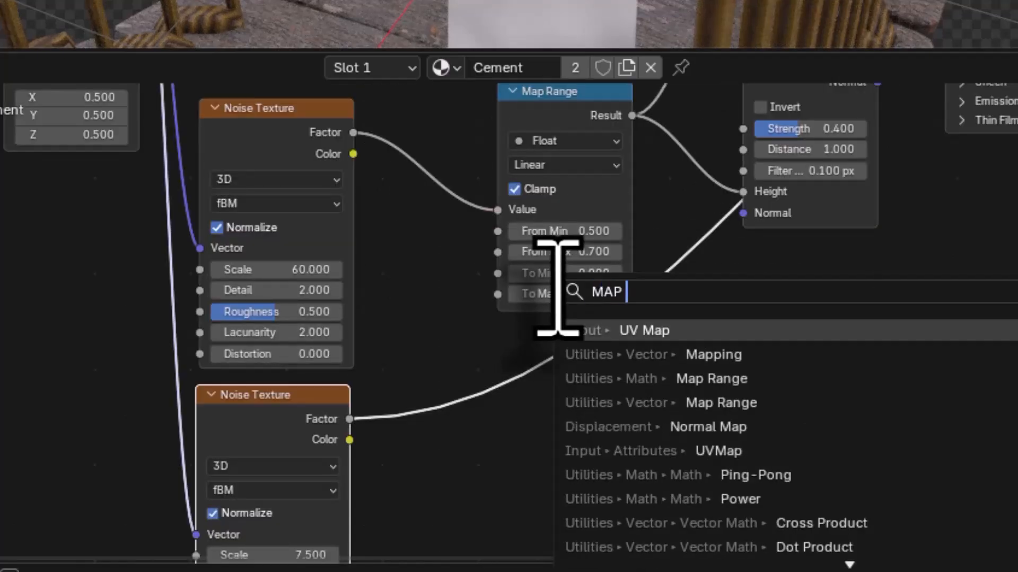
type(" RA")
left_click(652, 329)
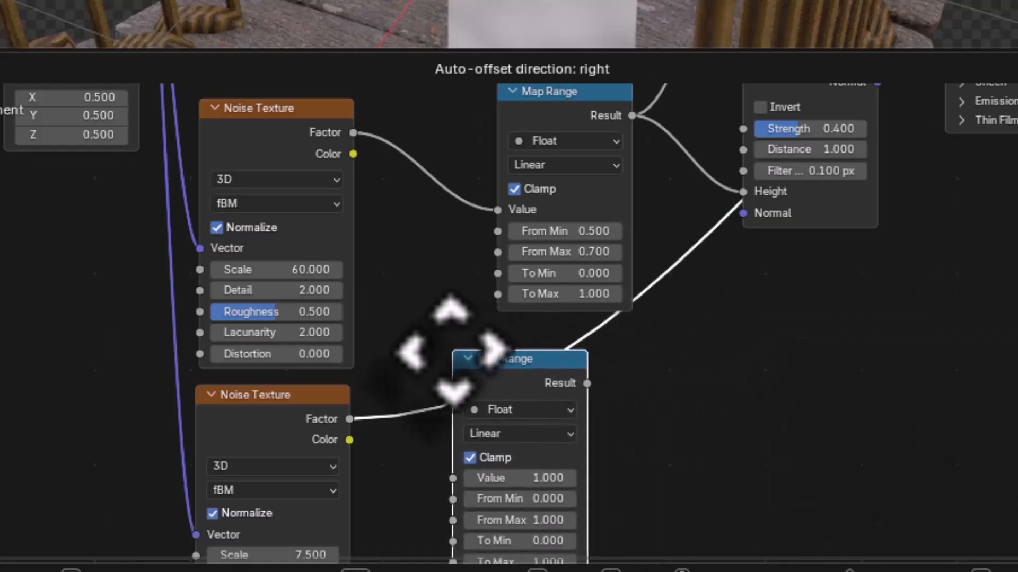
left_click(453, 349)
- Set the new Map Range node's From Min to 0.5 and From Max to 0.6
scroll(583, 391, "down", 5, "shift")
left_click(532, 395)
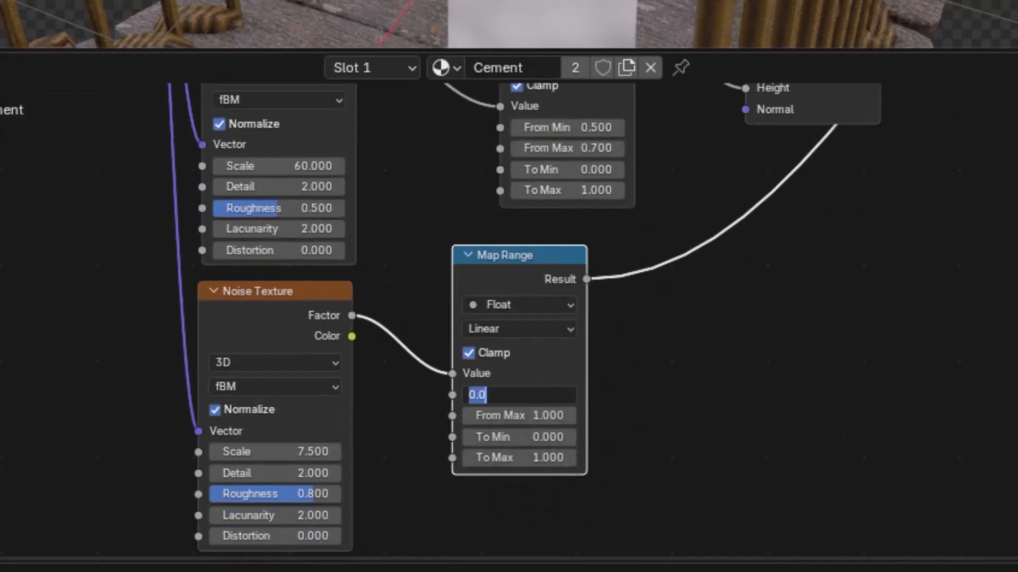
type(".5")
key("Return")
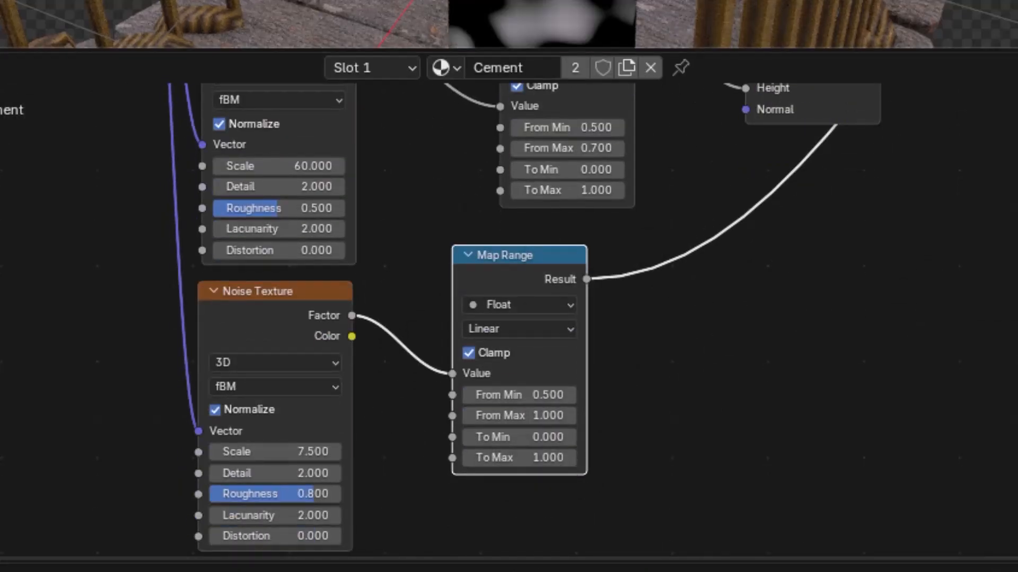
left_click(517, 415)
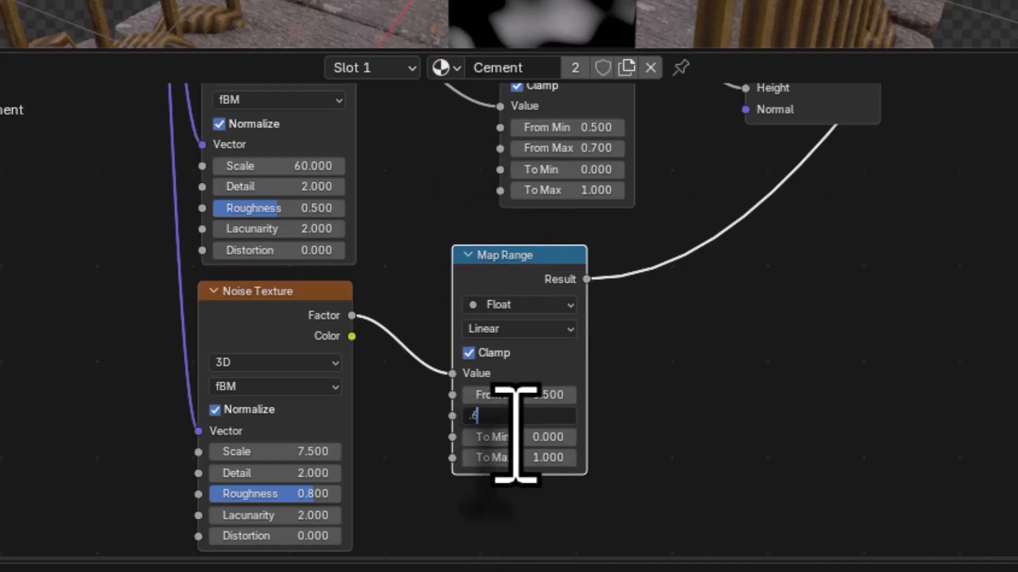
type(".6")
key("Return")
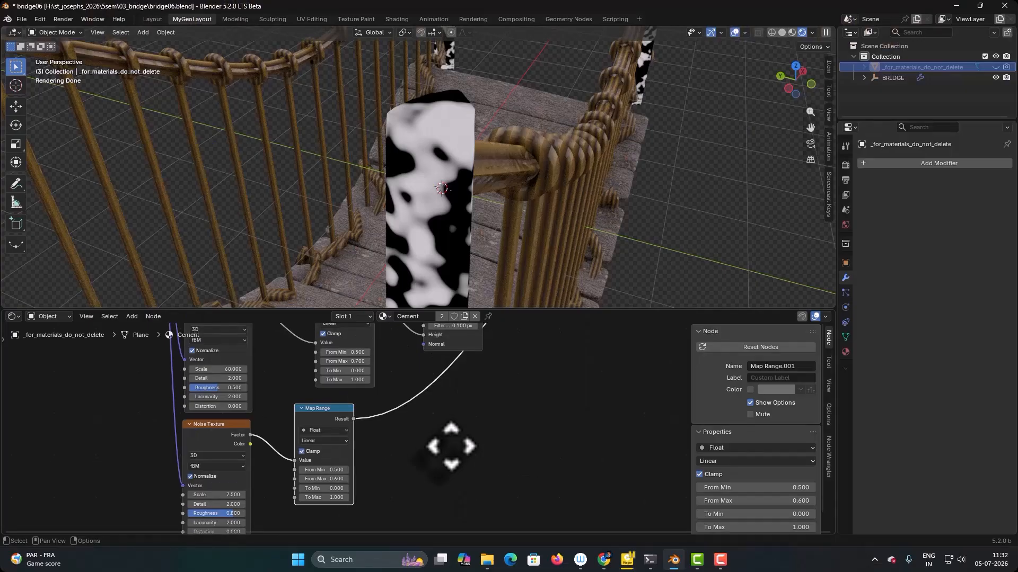
- Connect the new Map Range's Result to the Principled BSDF's Roughness and show the full Cement shader on the pillars
middle_click_drag(450, 447, 360, 328)
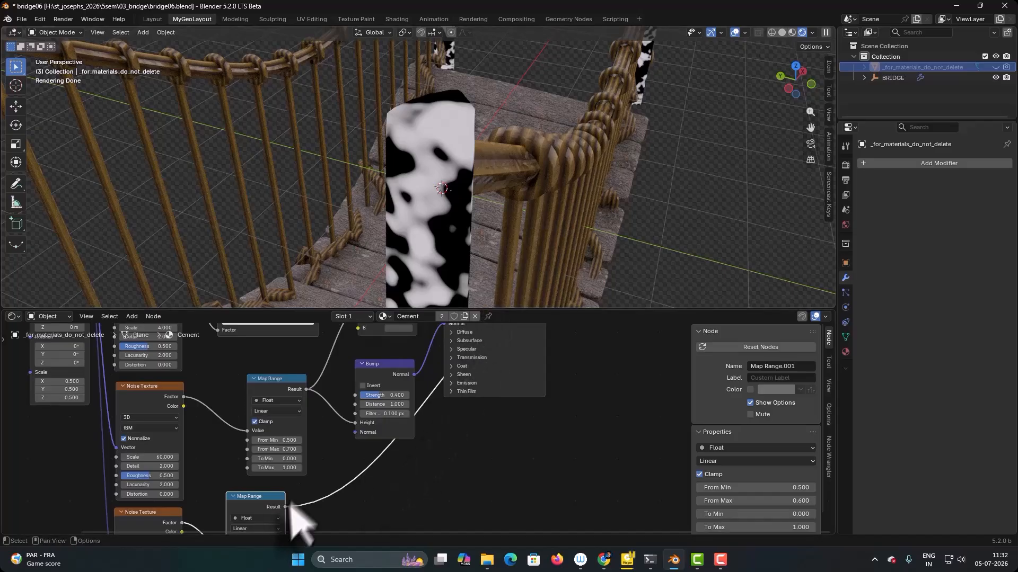
middle_click_drag(464, 481, 519, 476)
scroll(455, 490, "down", 6)
scroll(514, 476, "up", 1)
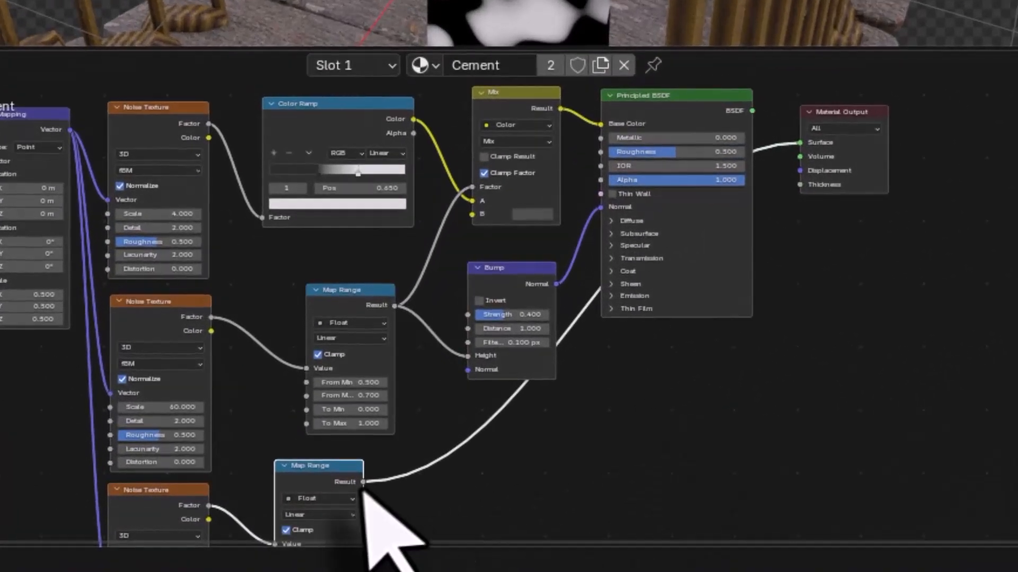
left_click_drag(366, 481, 614, 166)
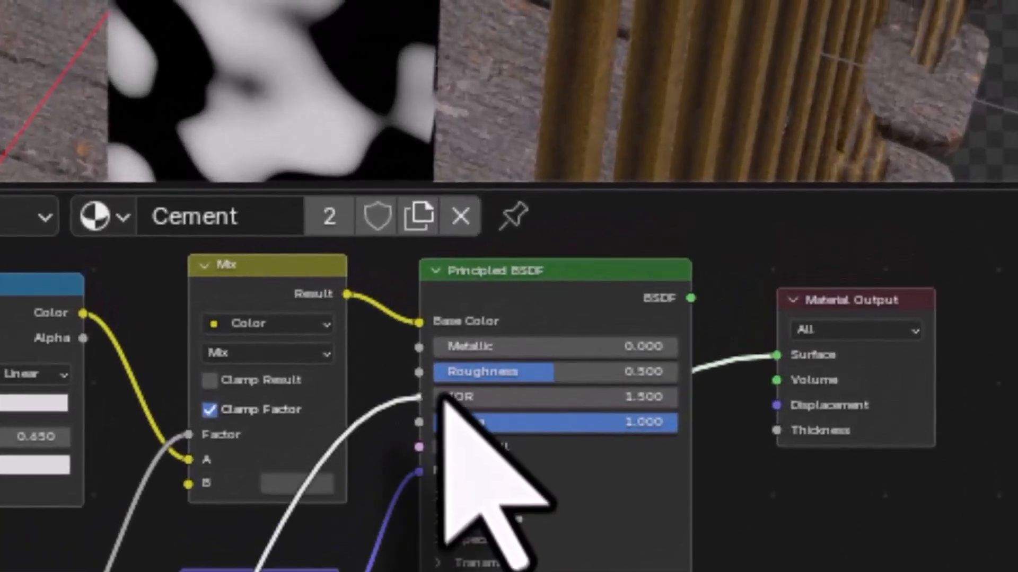
left_click_drag(441, 396, 438, 371)
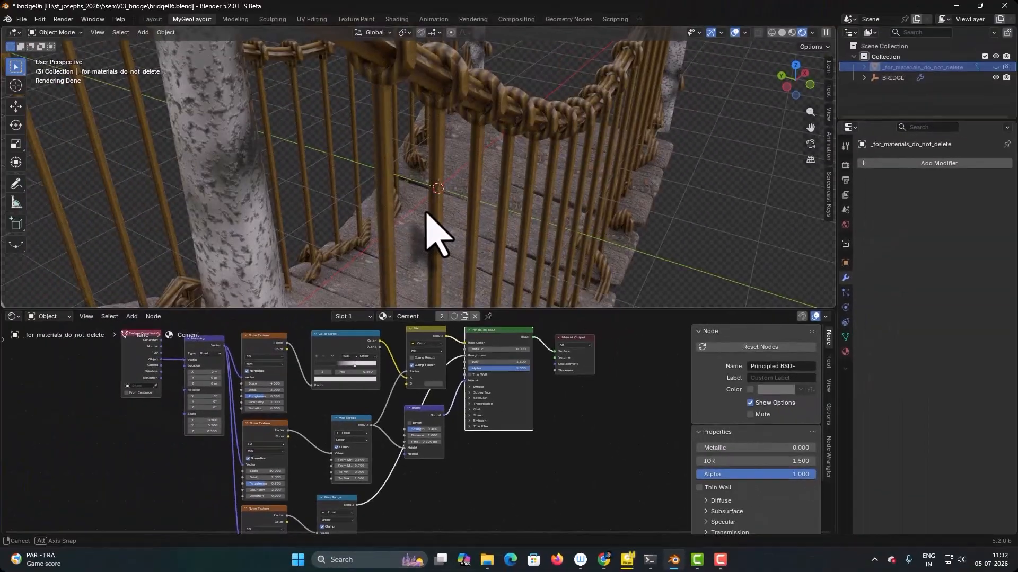
middle_click_drag(428, 211, 397, 215)
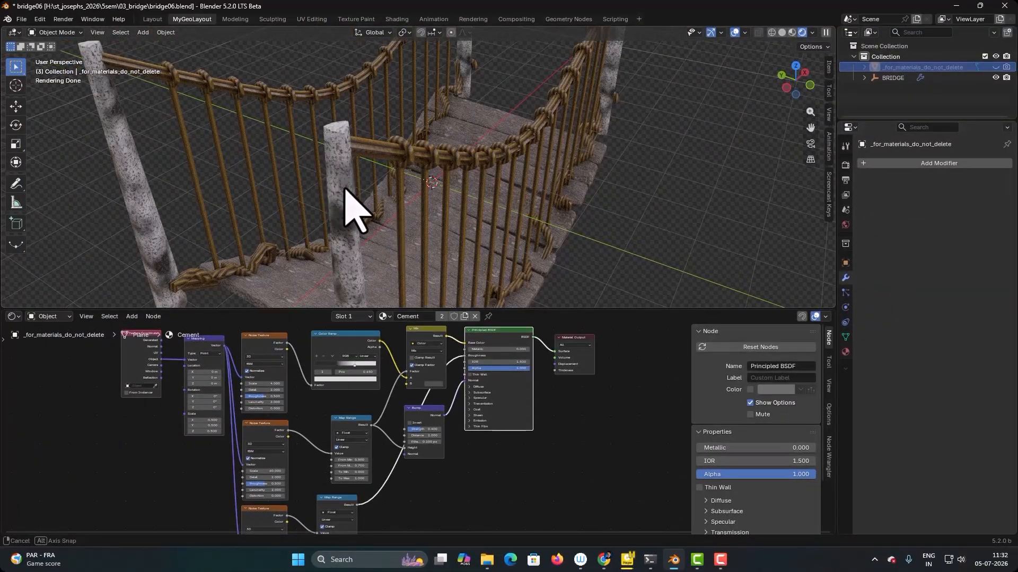
middle_click_drag(346, 189, 465, 197)
scroll(472, 199, "up", 3)
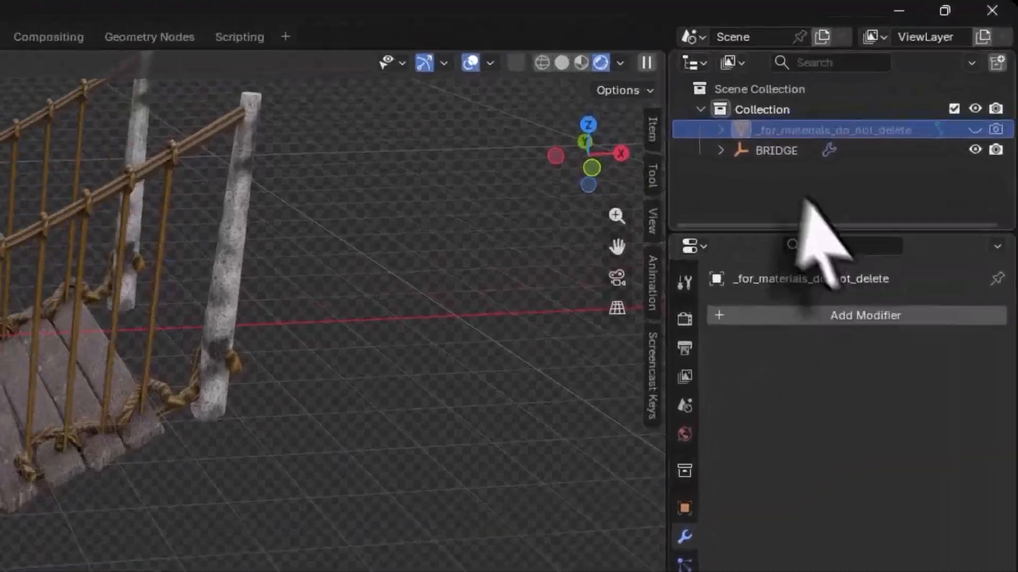
- Try the BRIDGE modifier with curvature inputs -2.75 and -2.24, width 4.32, height 4.62 and rope thickness 0.24 m
left_click(779, 150)
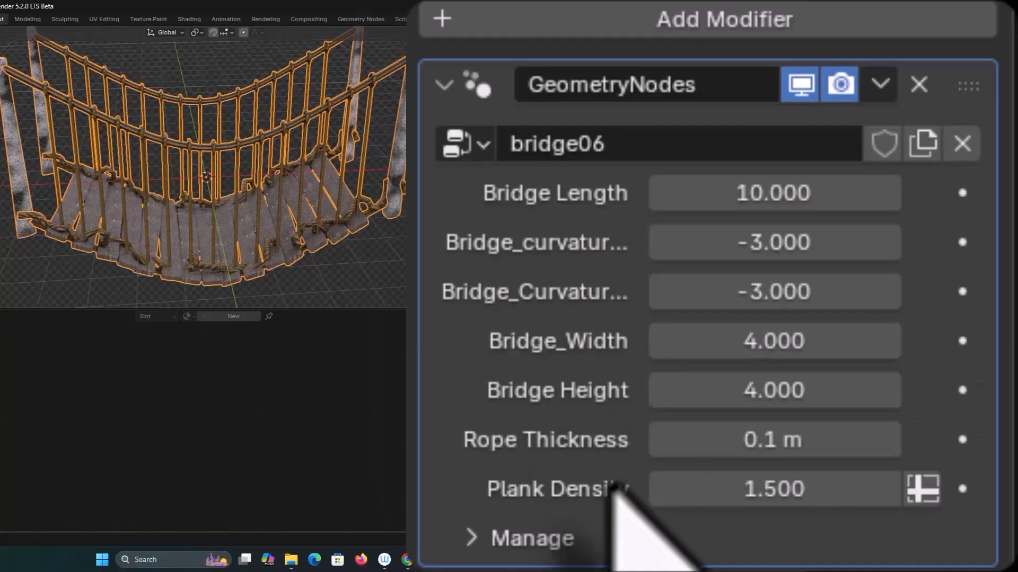
left_click_drag(773, 252, 790, 252)
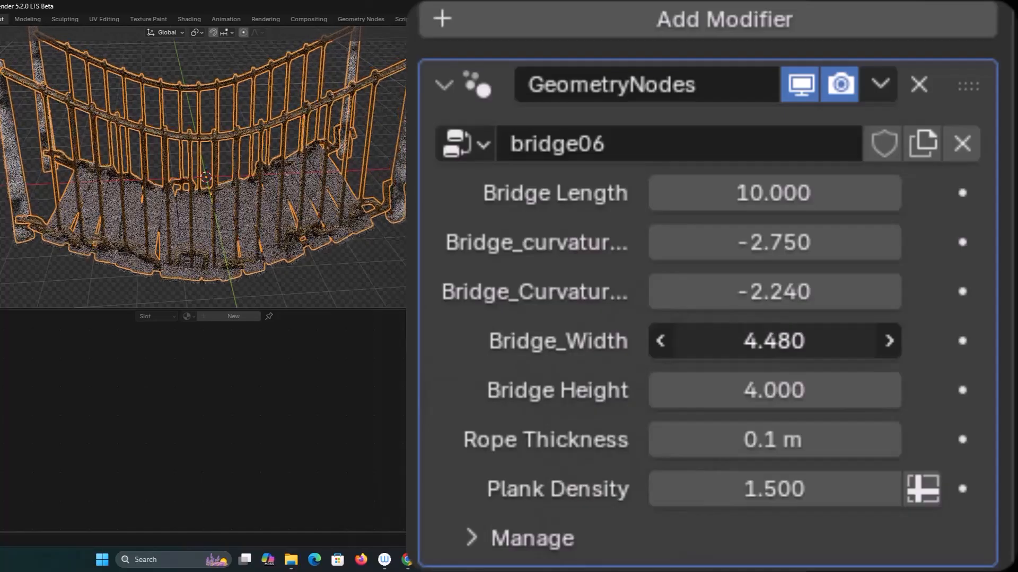
left_click_drag(774, 341, 795, 341)
left_click_drag(723, 392, 700, 390)
left_click_drag(775, 440, 729, 440)
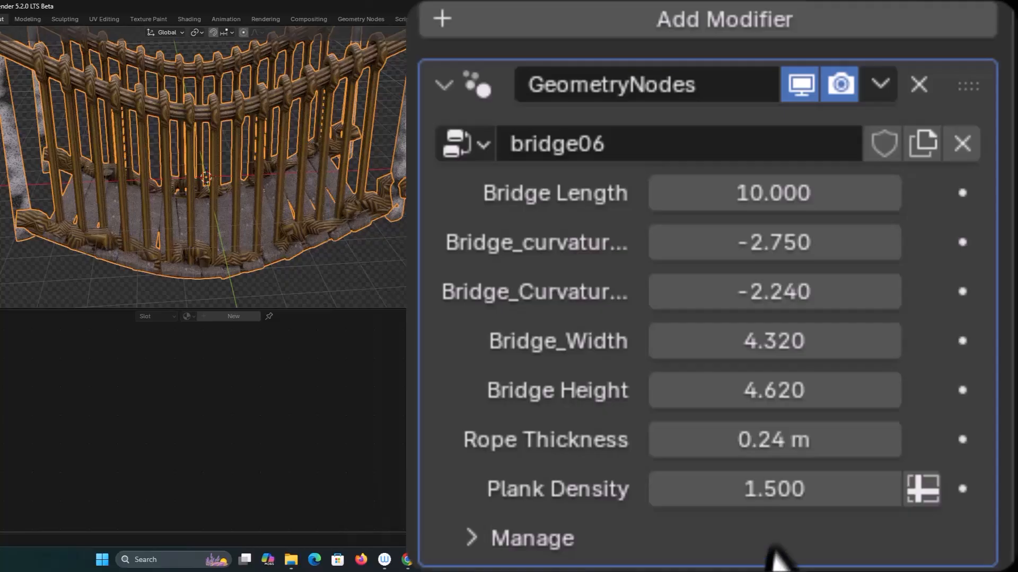
- Set both bridge curvature inputs of the BRIDGE modifier back to -3
left_click(767, 249)
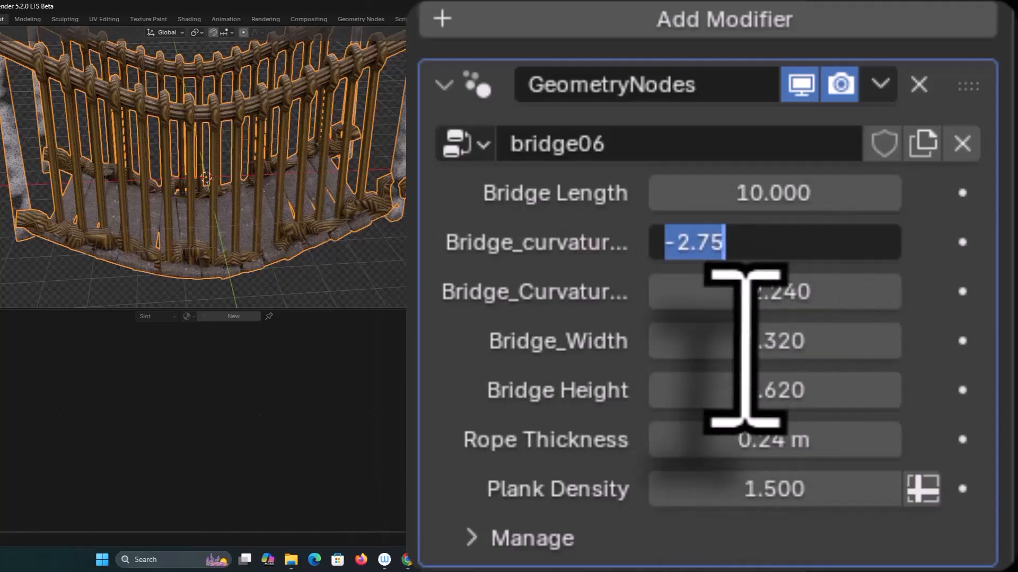
type("-3")
key("Return")
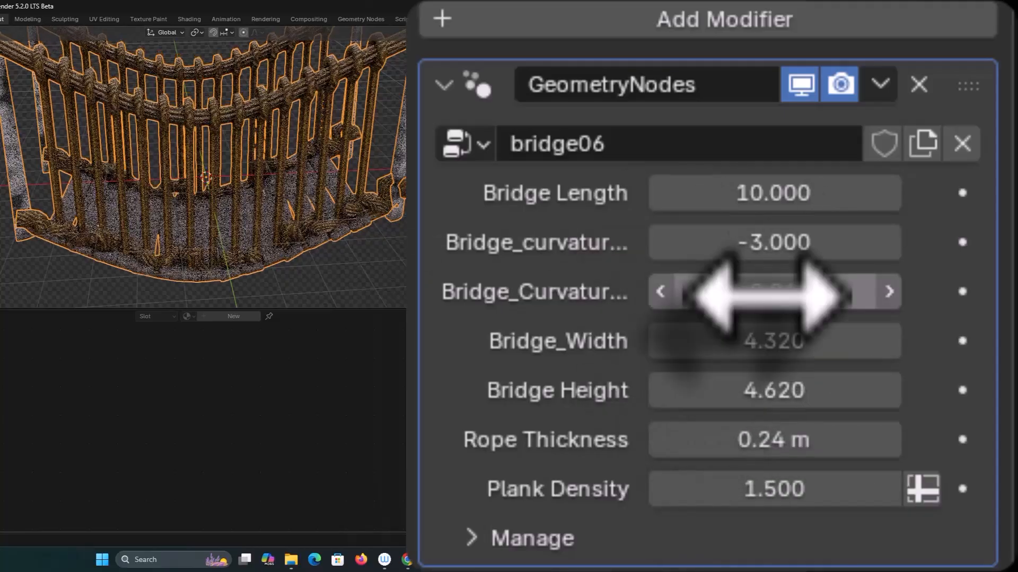
left_click(747, 290)
type("-3")
key("Return")
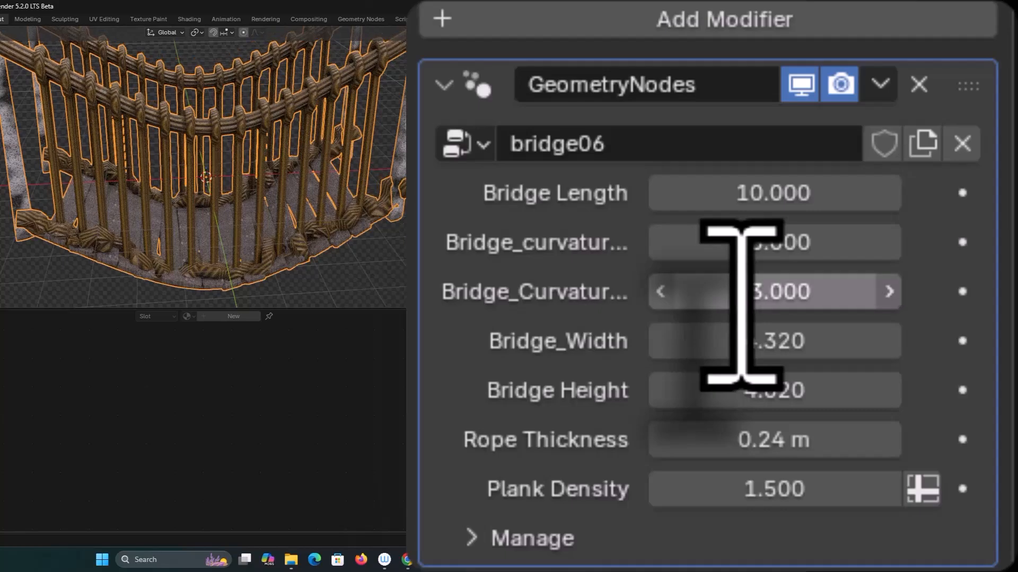
- Restore the BRIDGE modifier's Bridge_Width and Bridge Height to 4
left_click(762, 342)
type("4")
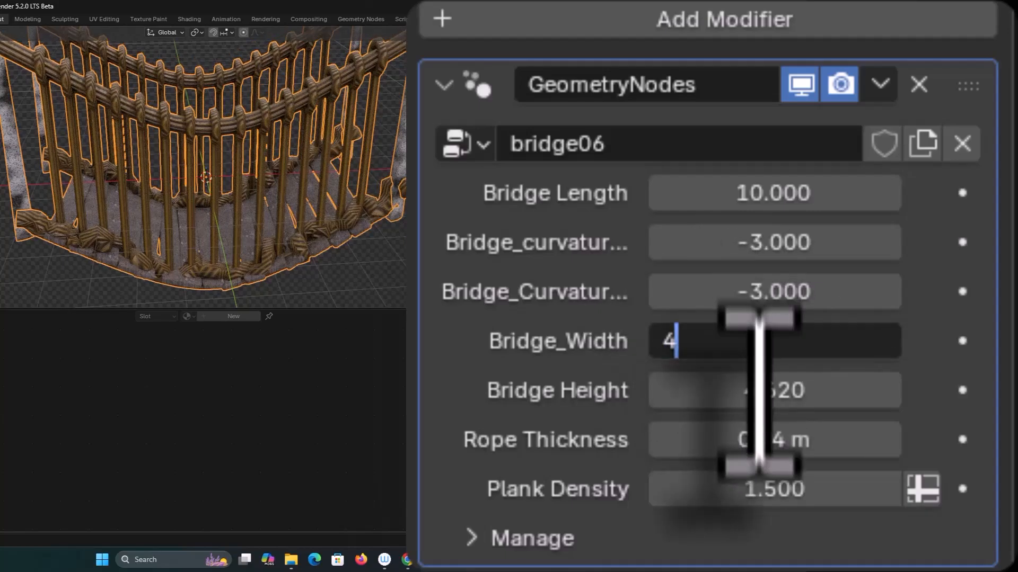
key("Return")
left_click(772, 390)
type("4")
key("Return")
- Try a Rope Thickness of 0.2 m, and return it to 0.1 m
left_click(775, 440)
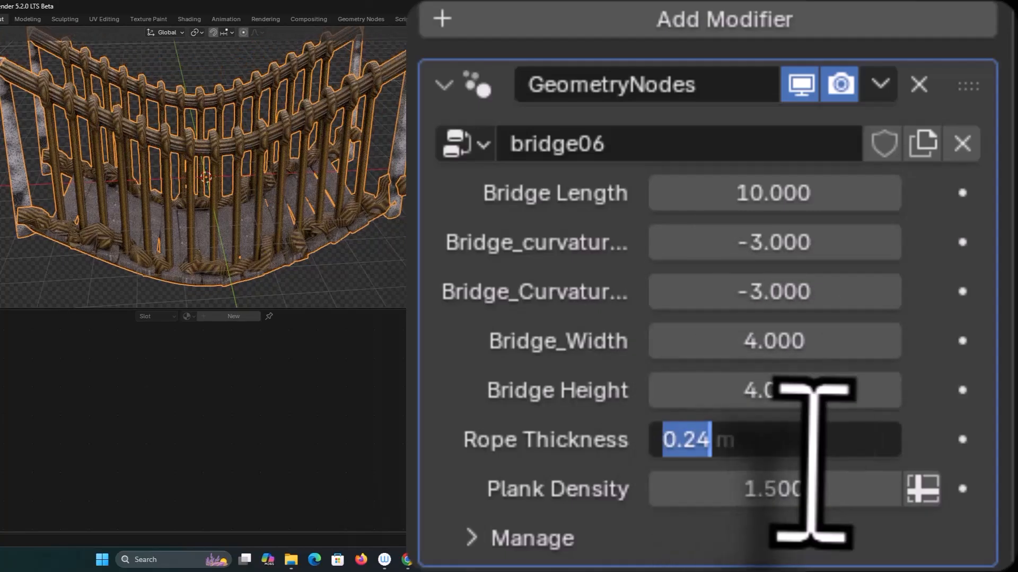
type(".")
type("2")
key("Return")
left_click(773, 445)
type(".1")
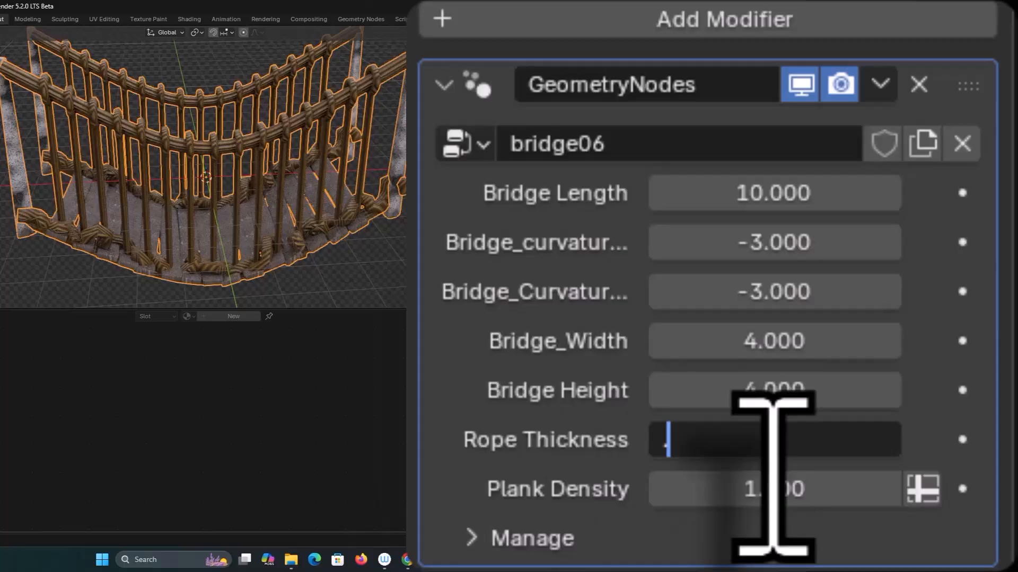
key("Return")
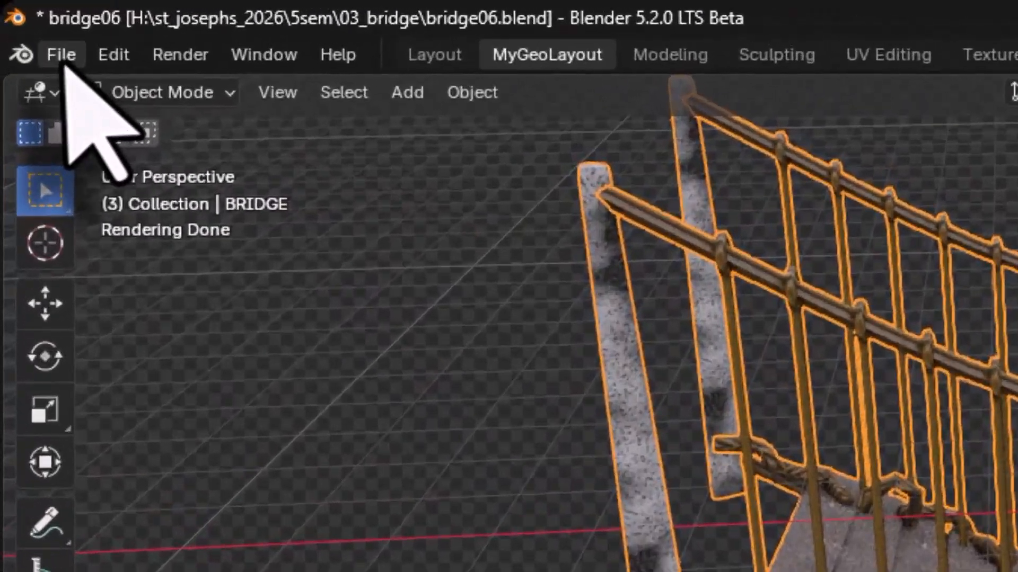
- Save the bridge06.blend file and look at the finished bridge from another angle
left_click(29, 26)
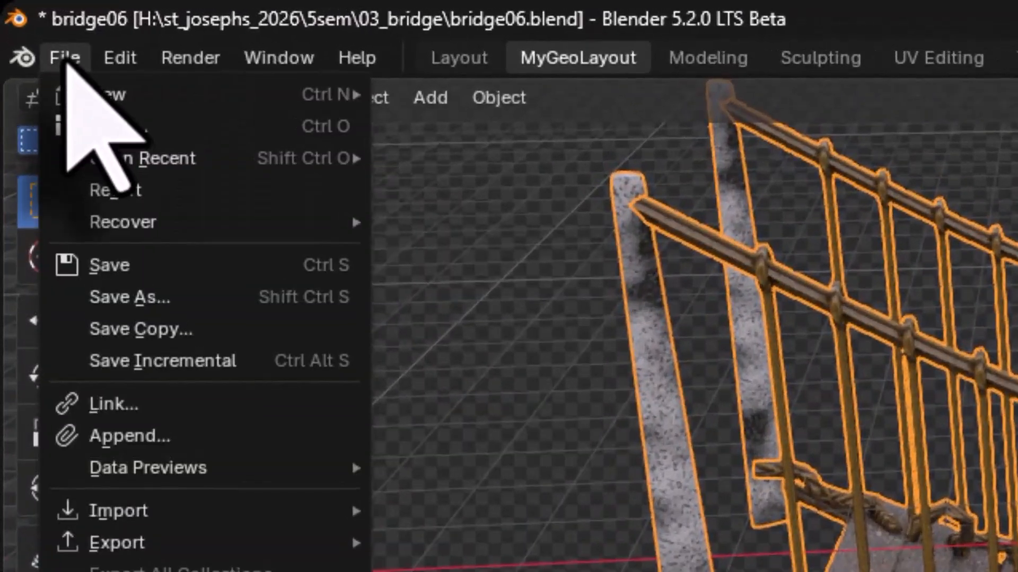
left_click(106, 267)
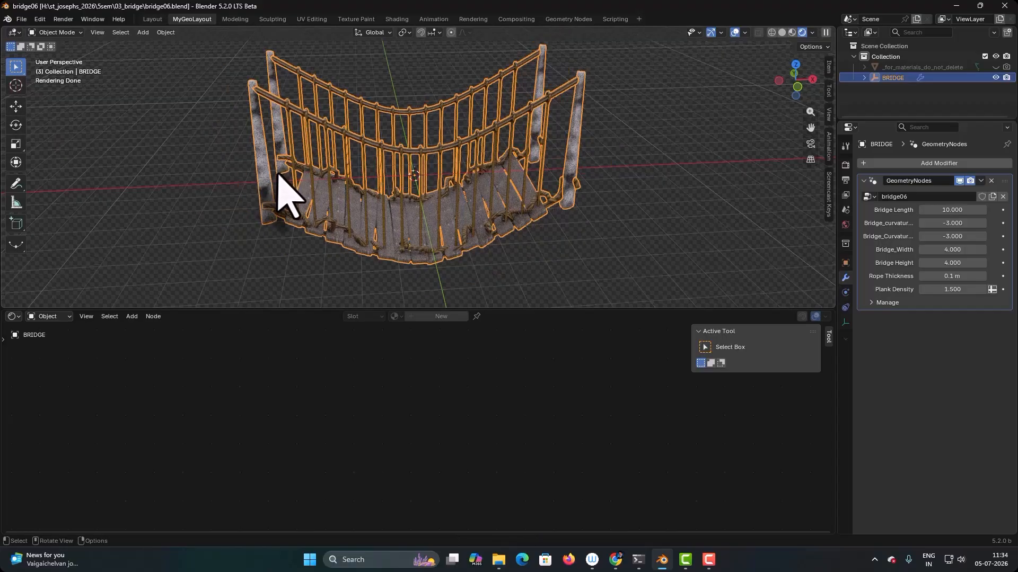
middle_click_drag(277, 170, 329, 172)
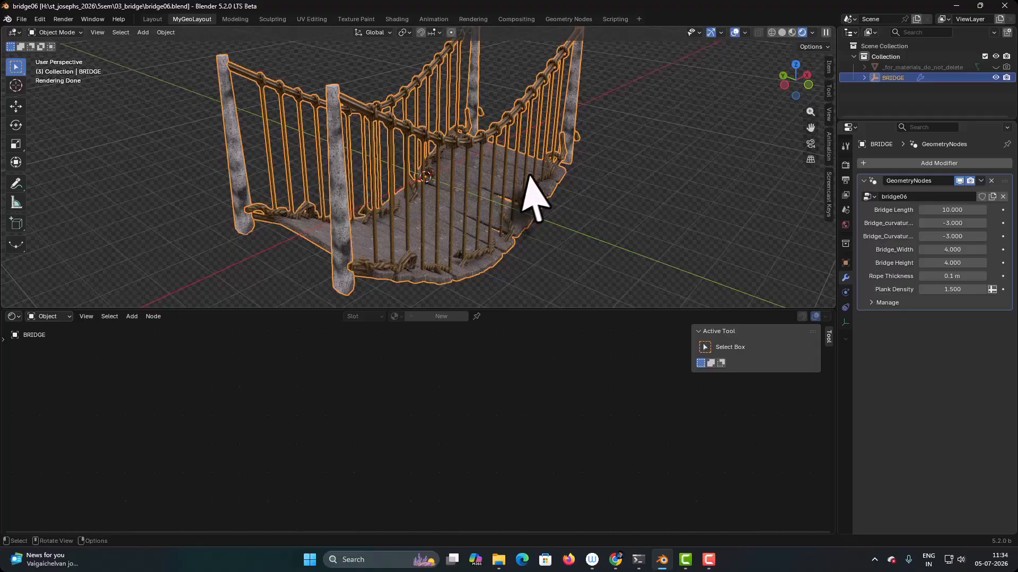
- Open the identify.py script from the 02rubikcube folder in the Scripting workspace's text editor
left_click(614, 19)
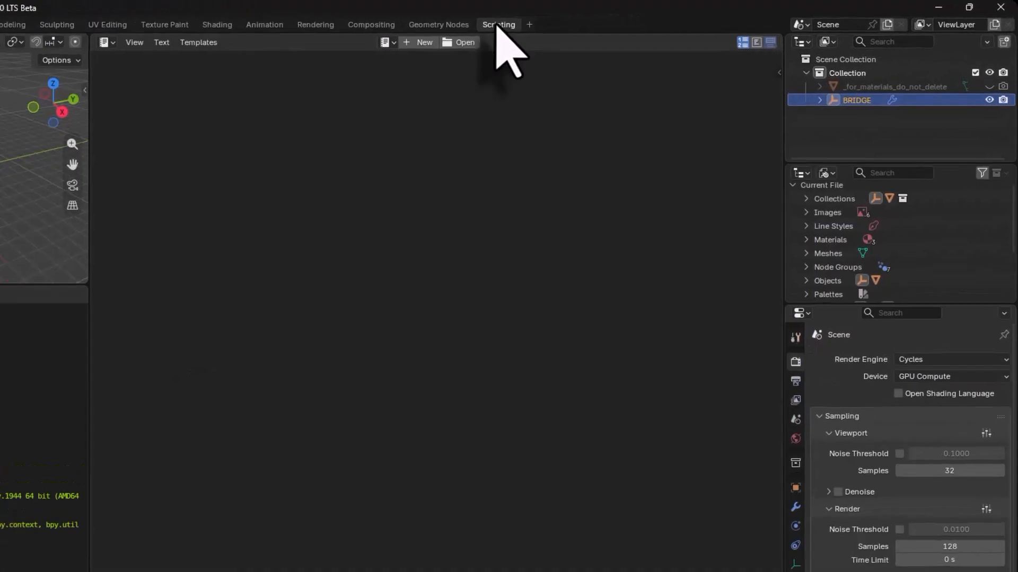
left_click(354, 33)
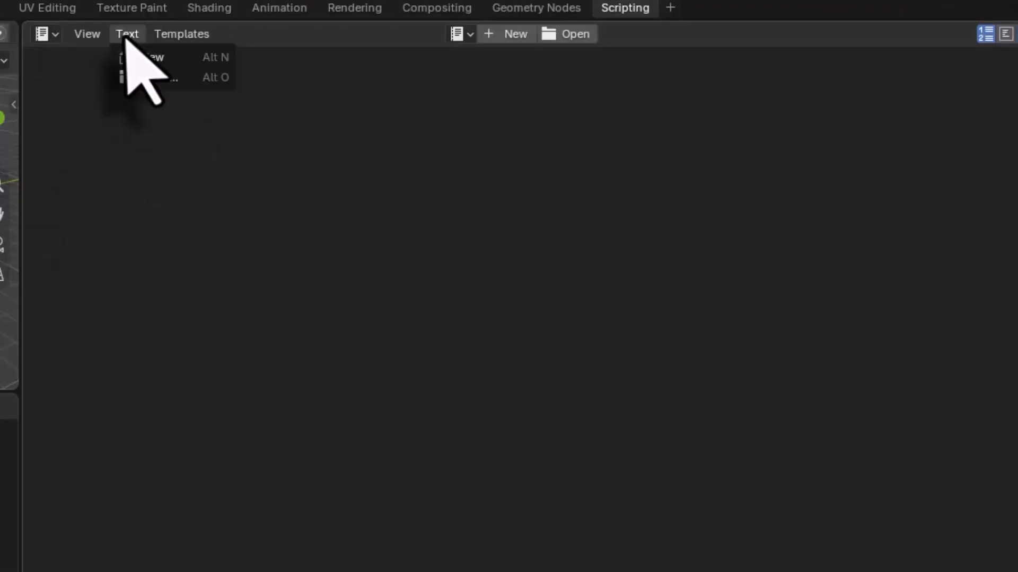
left_click(130, 78)
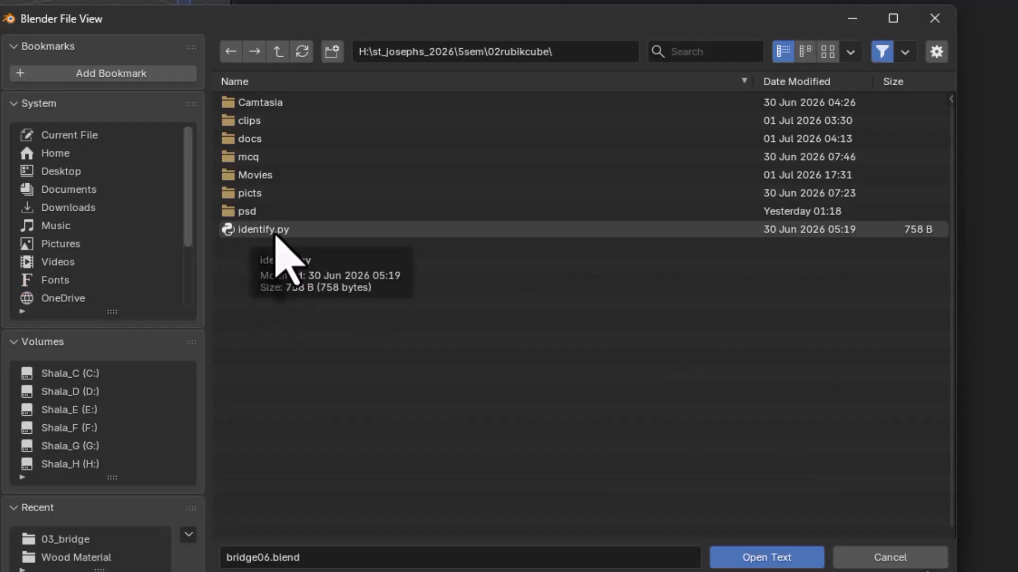
left_click(271, 229)
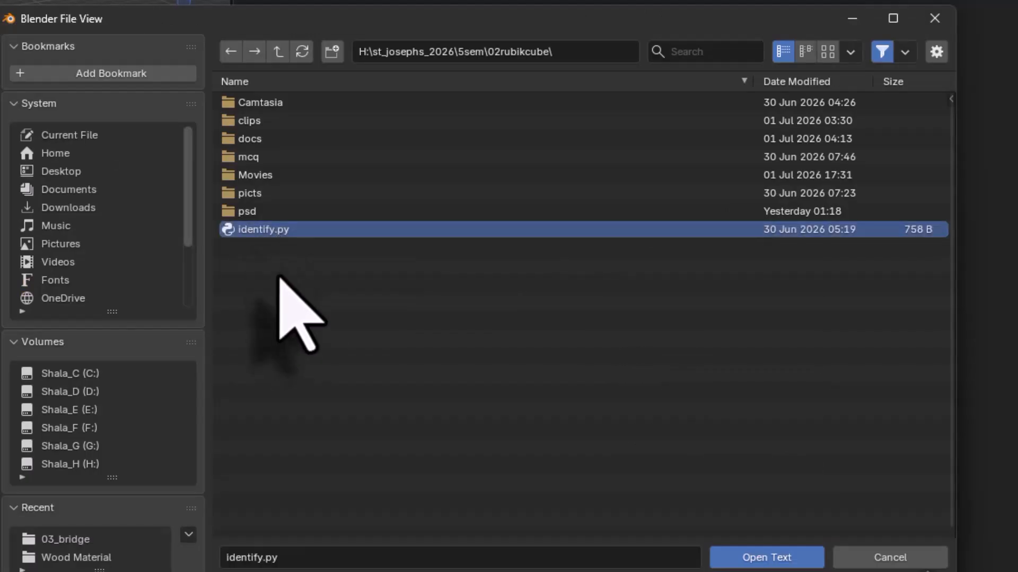
left_click(718, 555)
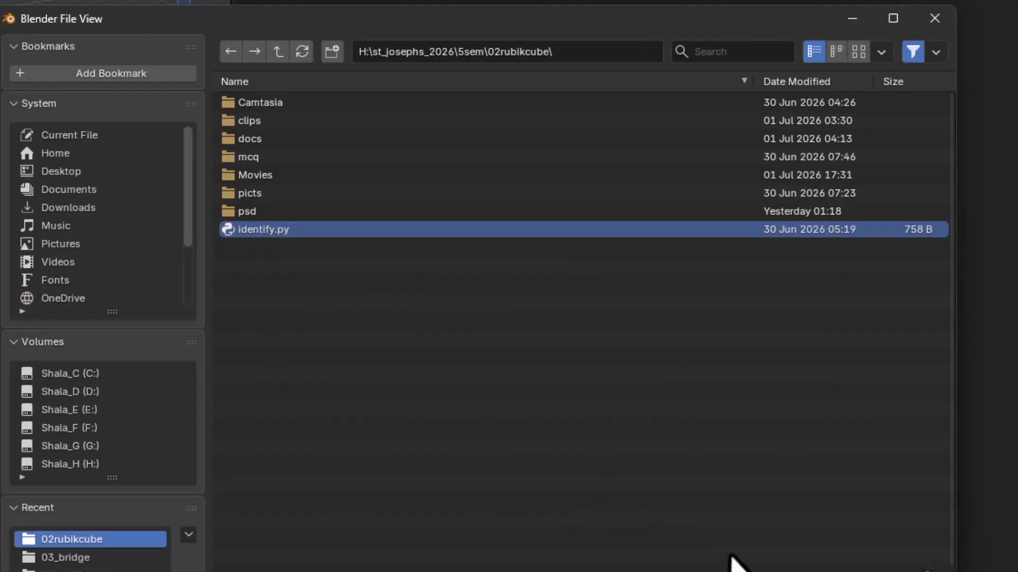
- Check the author ID and designer name in the identify.py message lines and enable Register for the script
left_click_drag(733, 161, 832, 159)
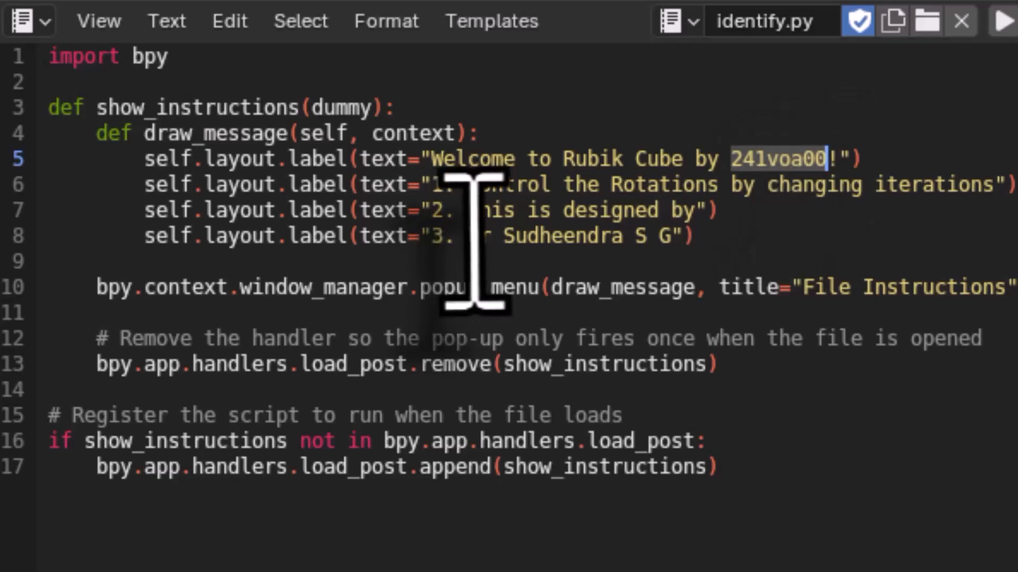
left_click_drag(468, 236, 672, 236)
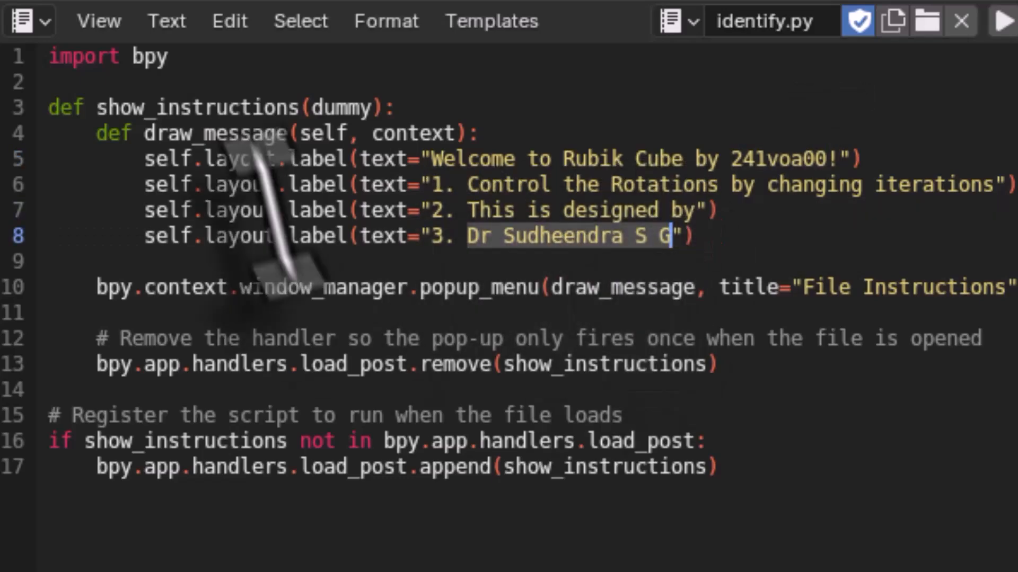
left_click(172, 23)
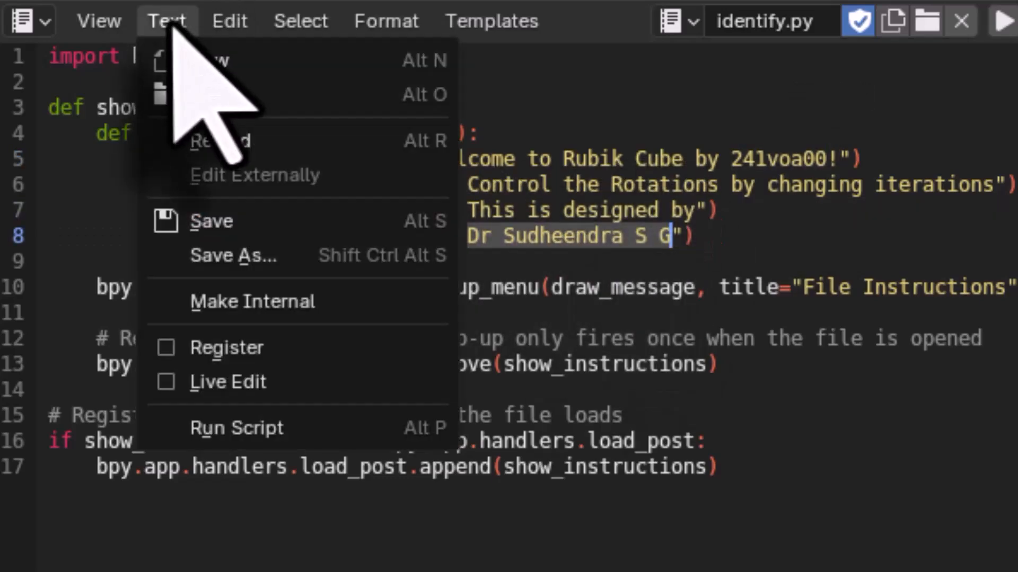
left_click(165, 347)
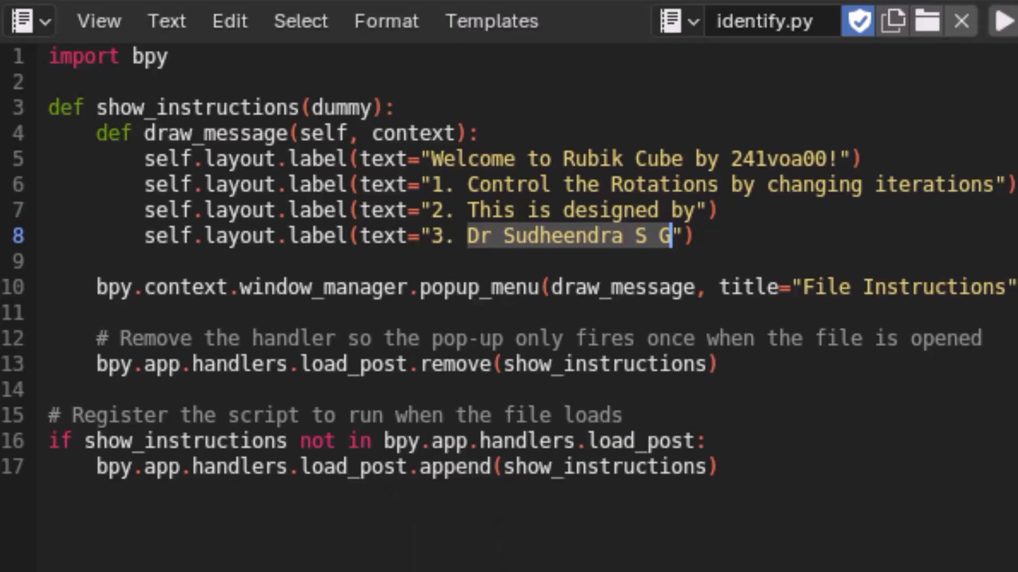